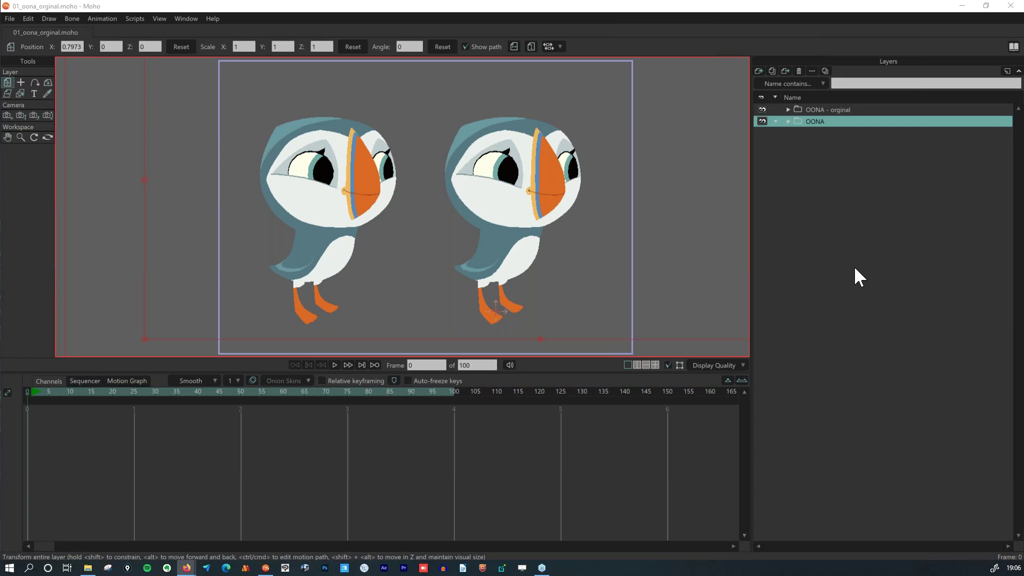
Expand the OONA - orginal group, its 3/4 f bone layer and the wing TOP switch group inside it.
{"action": "left_click", "coordinate": [789, 109]}
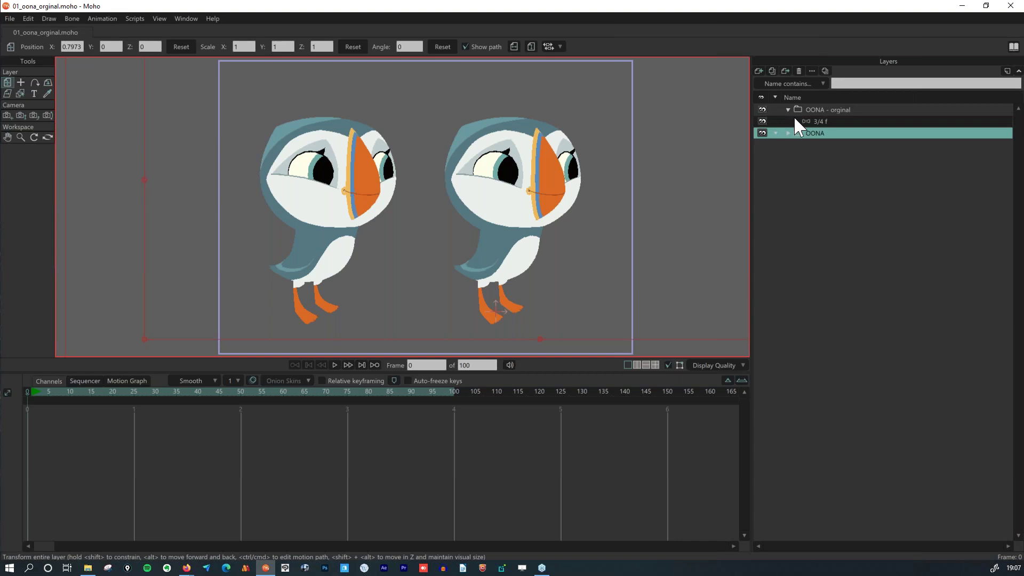
{"action": "left_click", "coordinate": [830, 121]}
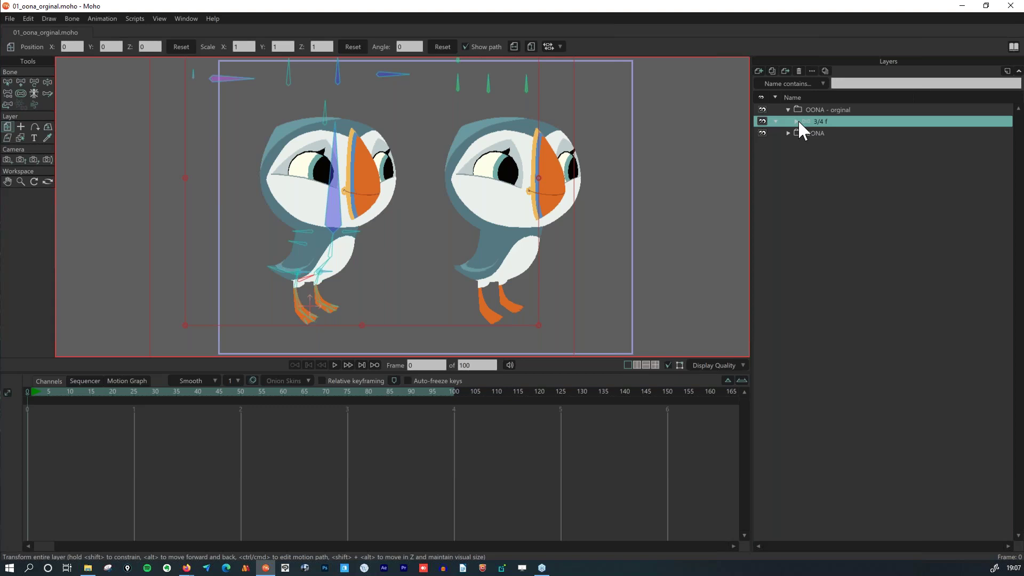
{"action": "left_click", "coordinate": [797, 122]}
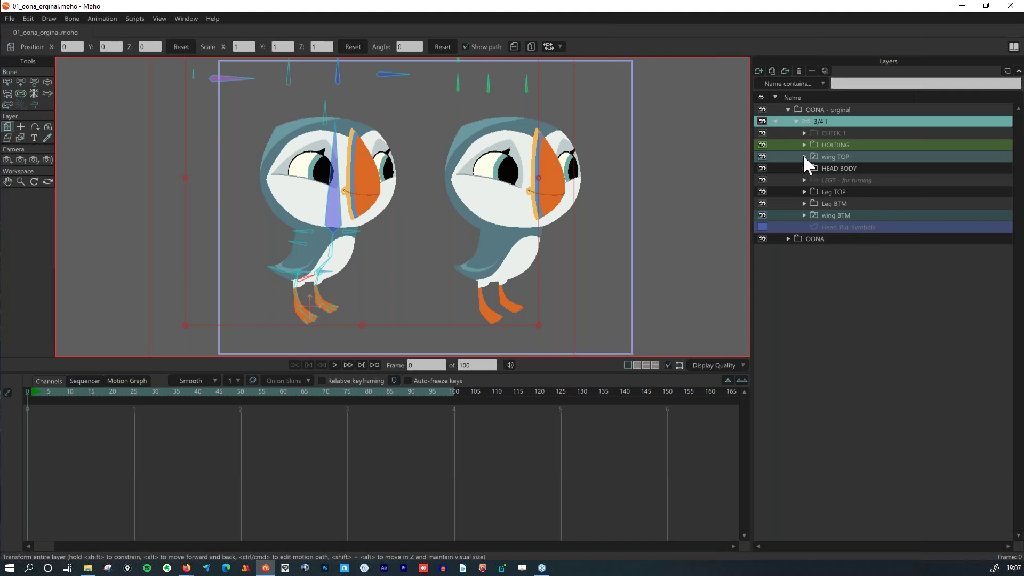
{"action": "left_click", "coordinate": [841, 156]}
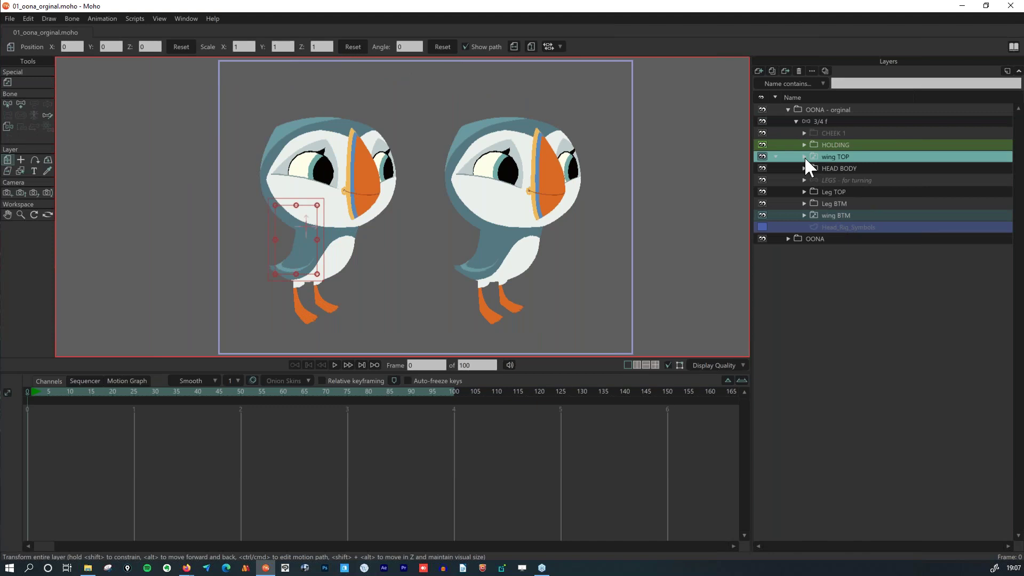
{"action": "left_click", "coordinate": [804, 157]}
Look through the alternative wing layers inside wing TOP, up to wing - 8, and collapse the group.
{"action": "left_click", "coordinate": [853, 239]}
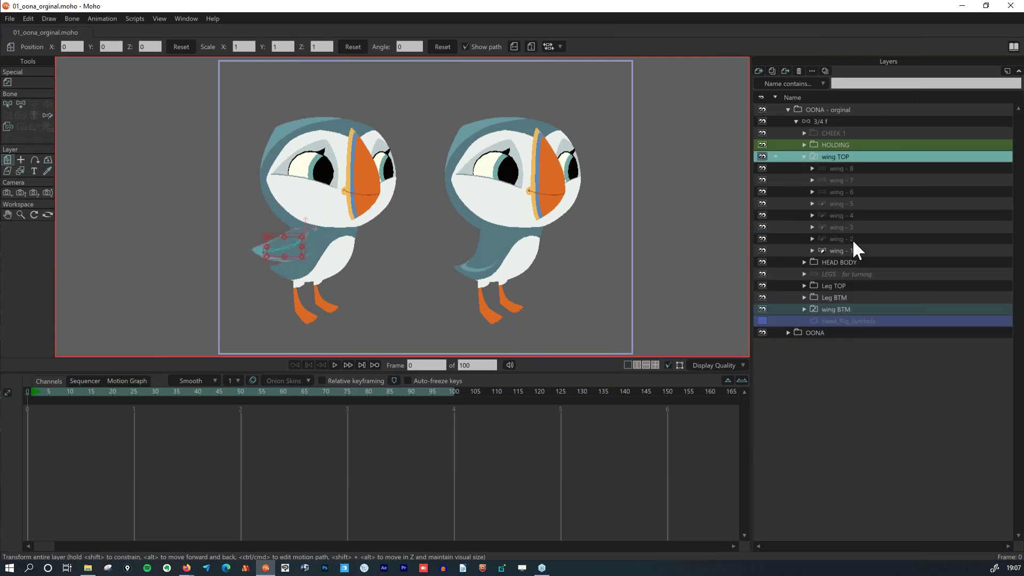
{"action": "left_click", "coordinate": [853, 226]}
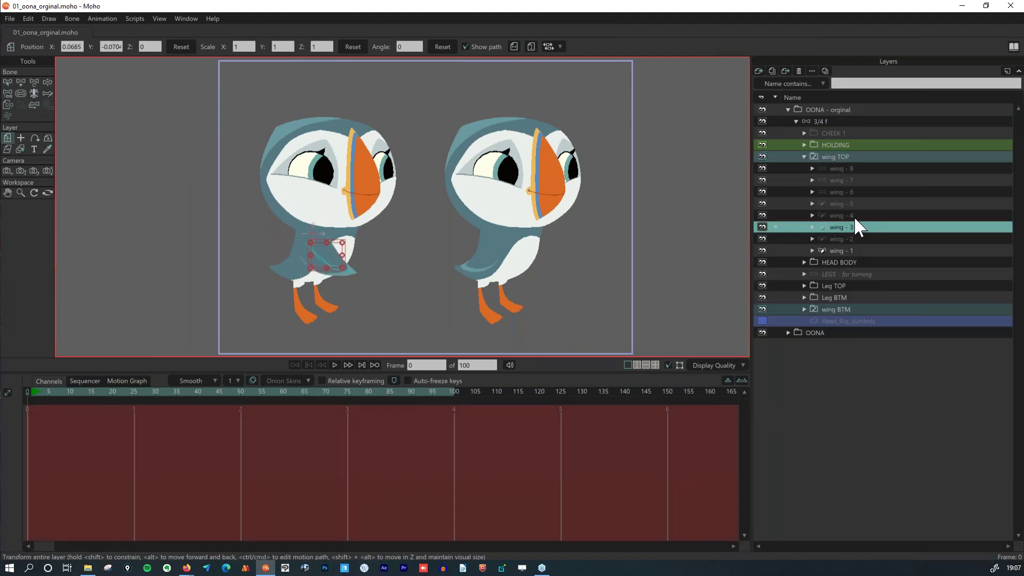
{"action": "left_click", "coordinate": [853, 216]}
{"action": "left_click", "coordinate": [853, 203]}
{"action": "left_click", "coordinate": [851, 191]}
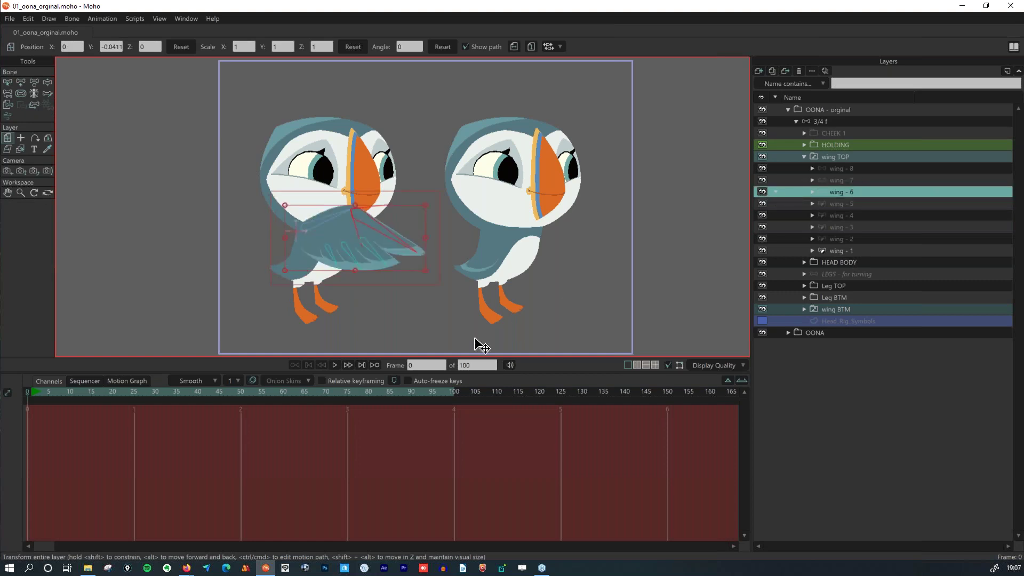
{"action": "left_click", "coordinate": [849, 165]}
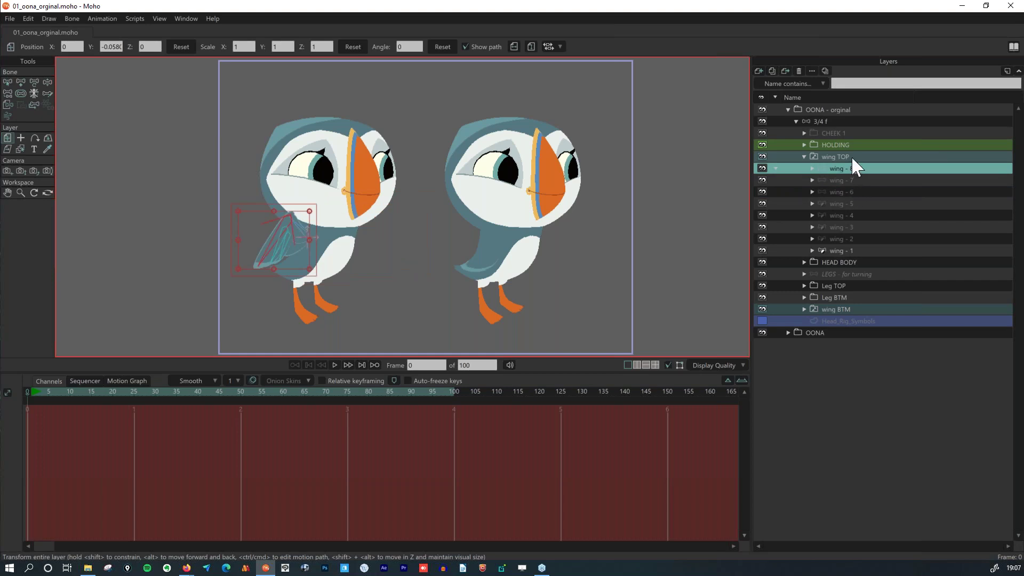
{"action": "left_click", "coordinate": [798, 156]}
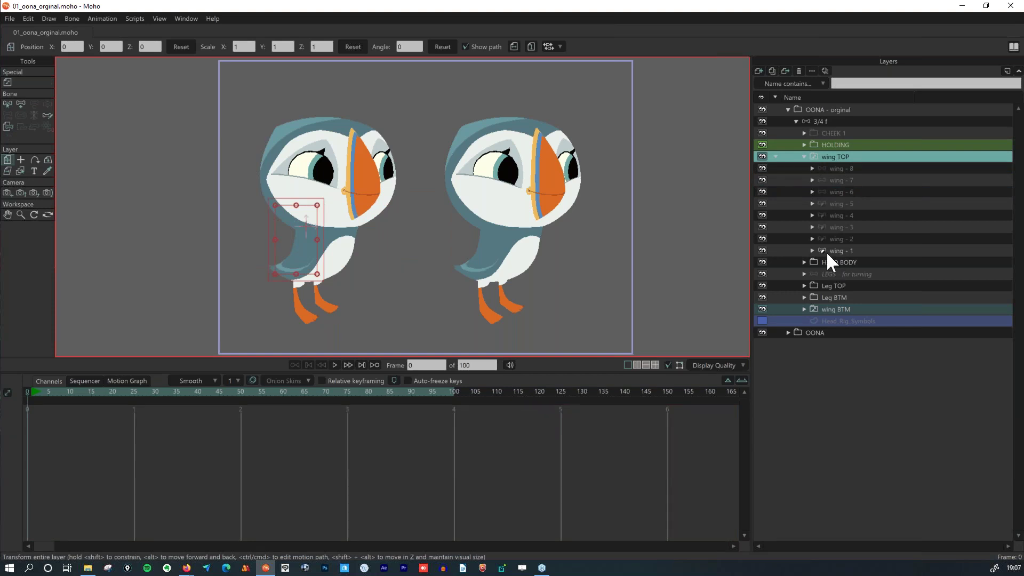
{"action": "left_click", "coordinate": [804, 155]}
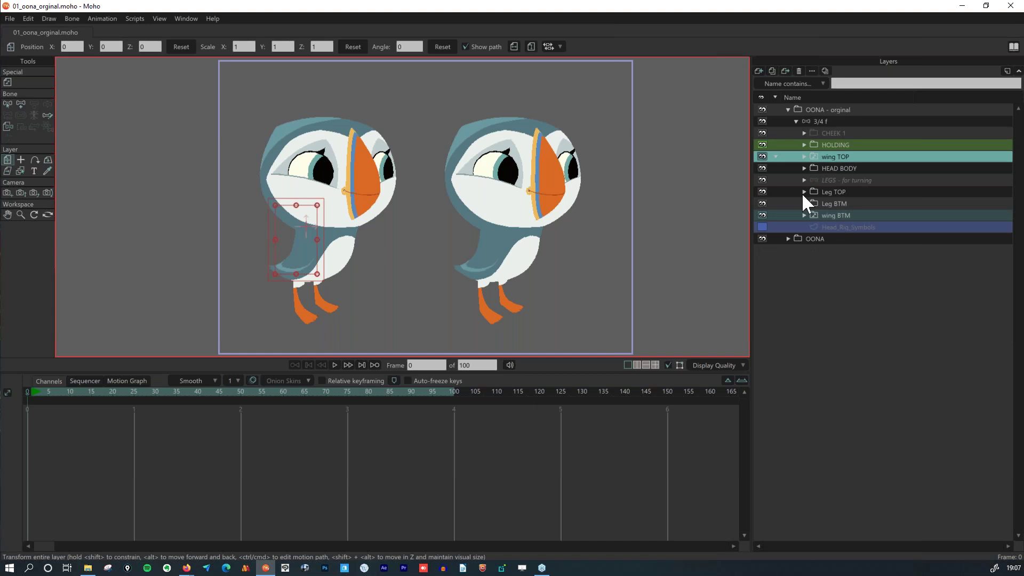
Expand the wing BTM switch group and look through its wing - opening, wing - 7, wing - 6 and wing - 5 layers.
{"action": "left_click", "coordinate": [808, 214]}
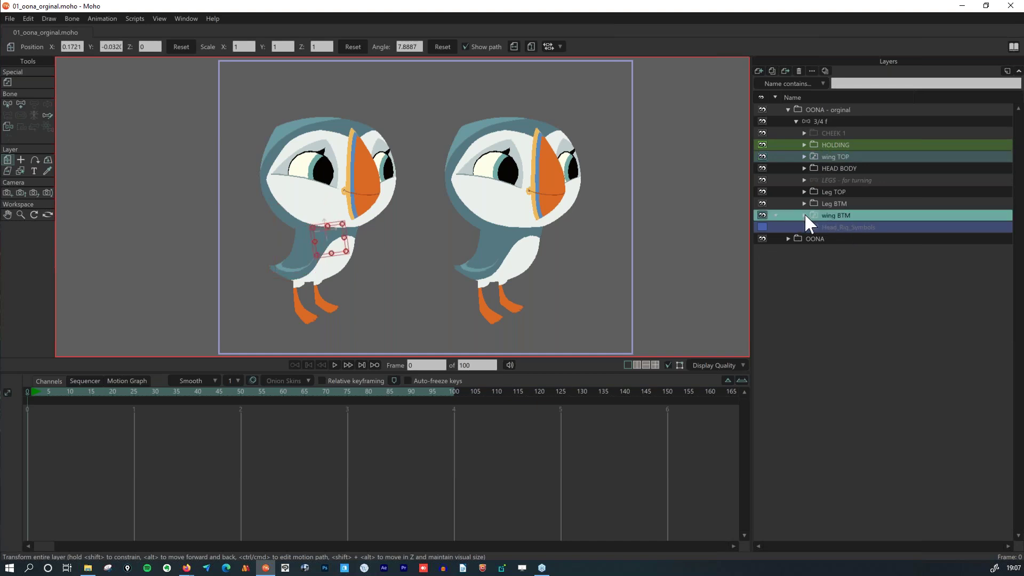
{"action": "left_click", "coordinate": [804, 214]}
{"action": "left_click", "coordinate": [841, 226]}
{"action": "left_click", "coordinate": [842, 238]}
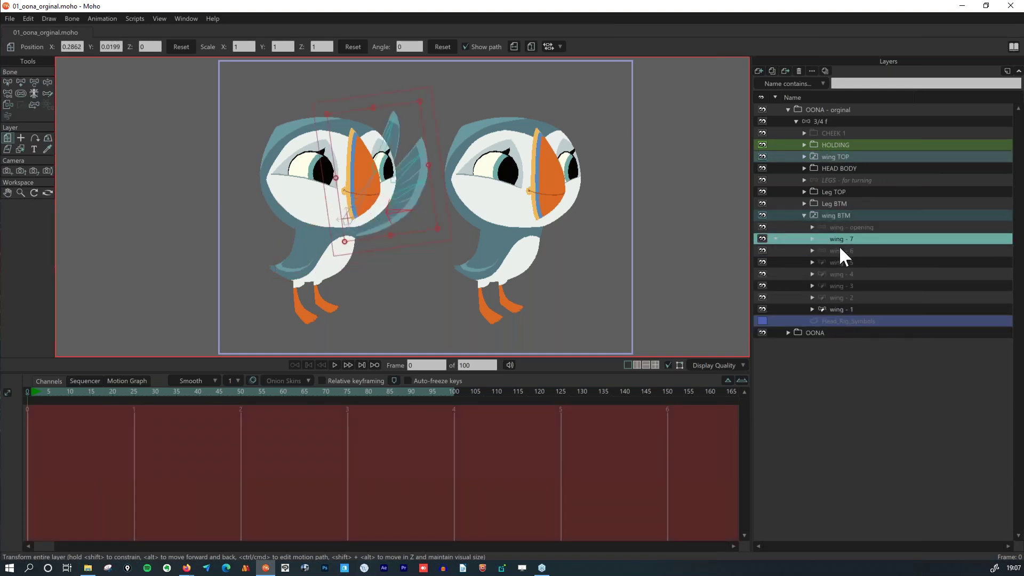
{"action": "left_click", "coordinate": [839, 250]}
{"action": "left_click", "coordinate": [846, 263]}
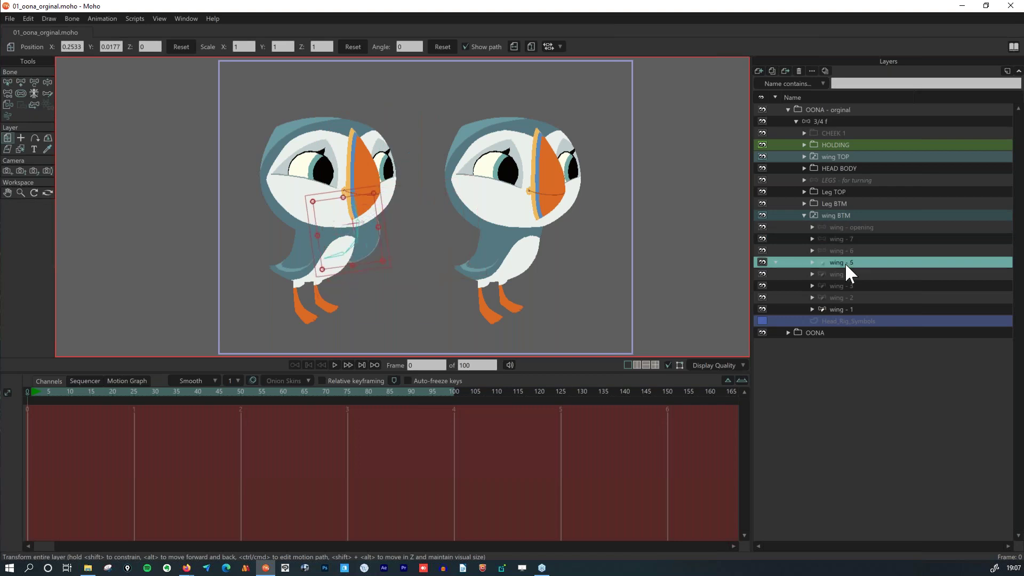
Pose the head slightly backward at frame 13 by transforming the head bone in the 3/4 f layer.
{"action": "left_click", "coordinate": [833, 122]}
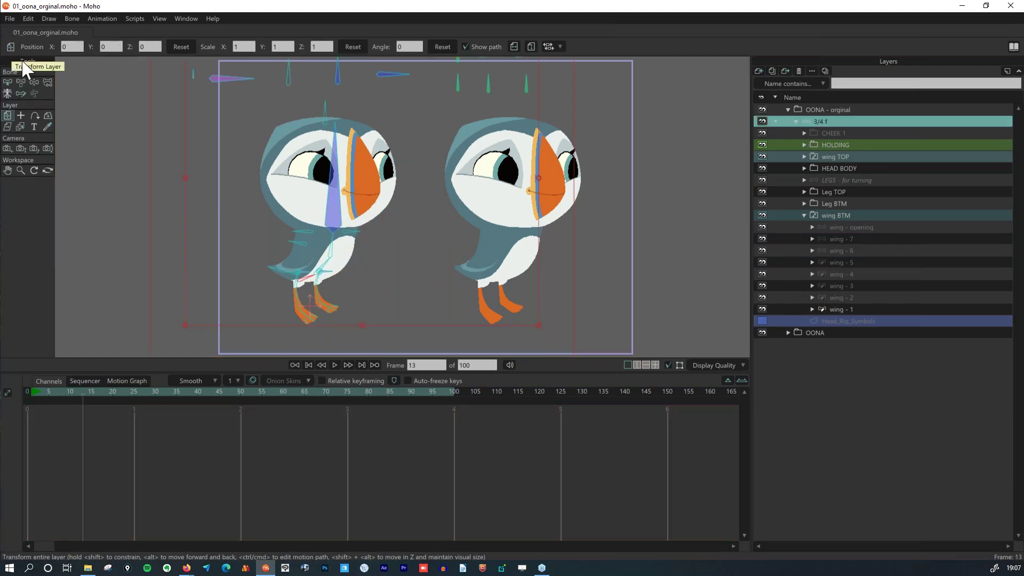
{"action": "left_click", "coordinate": [19, 85]}
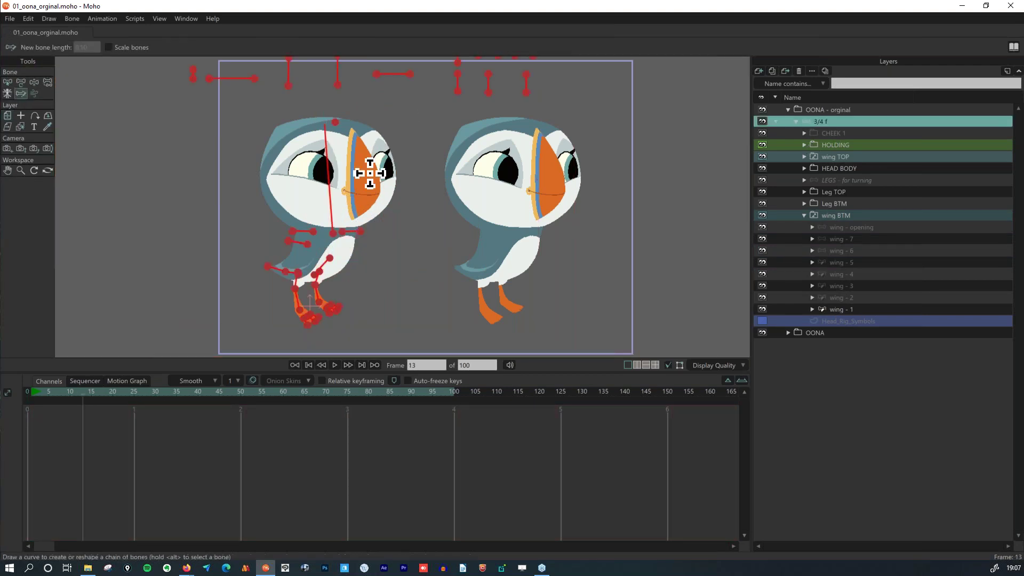
{"action": "left_click", "coordinate": [22, 82]}
{"action": "left_click_drag", "start_coordinate": [352, 170], "coordinate": [297, 214]}
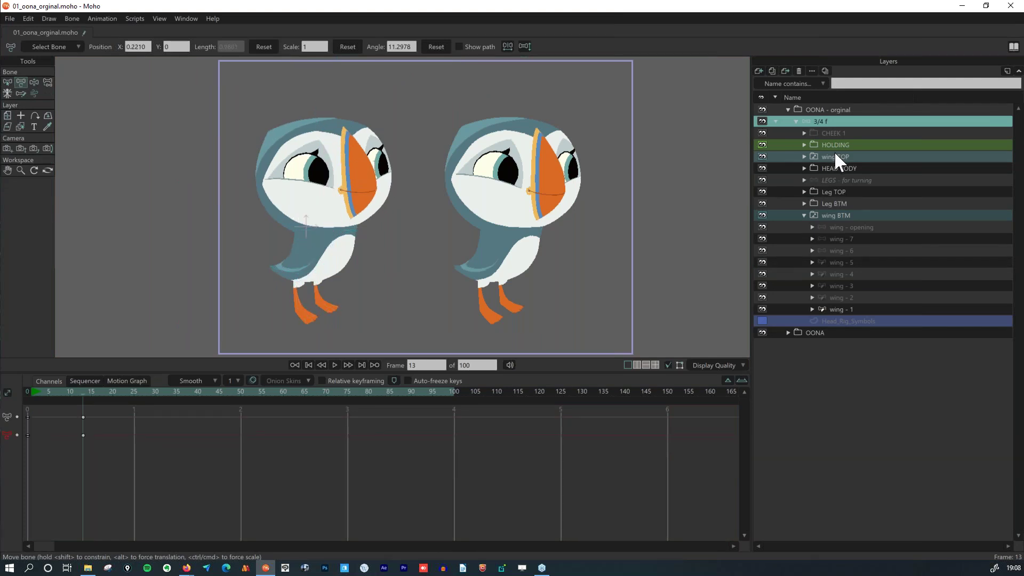
Switch wing TOP to wing - 5 at frame 13 and adjust a bone in that wing layer.
{"action": "right_click", "coordinate": [835, 157]}
{"action": "left_click", "coordinate": [858, 223]}
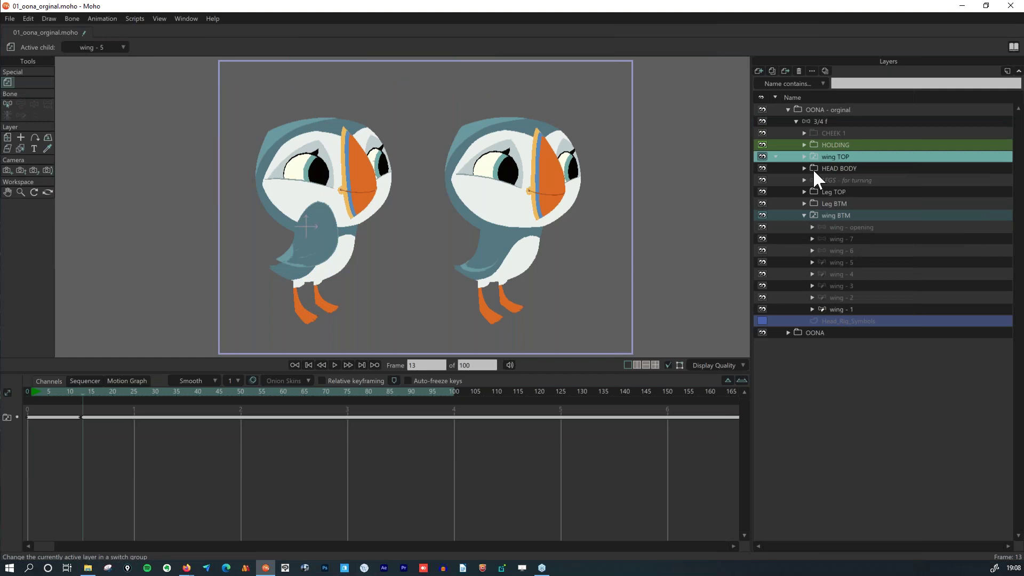
{"action": "left_click", "coordinate": [803, 157]}
{"action": "left_click", "coordinate": [861, 205]}
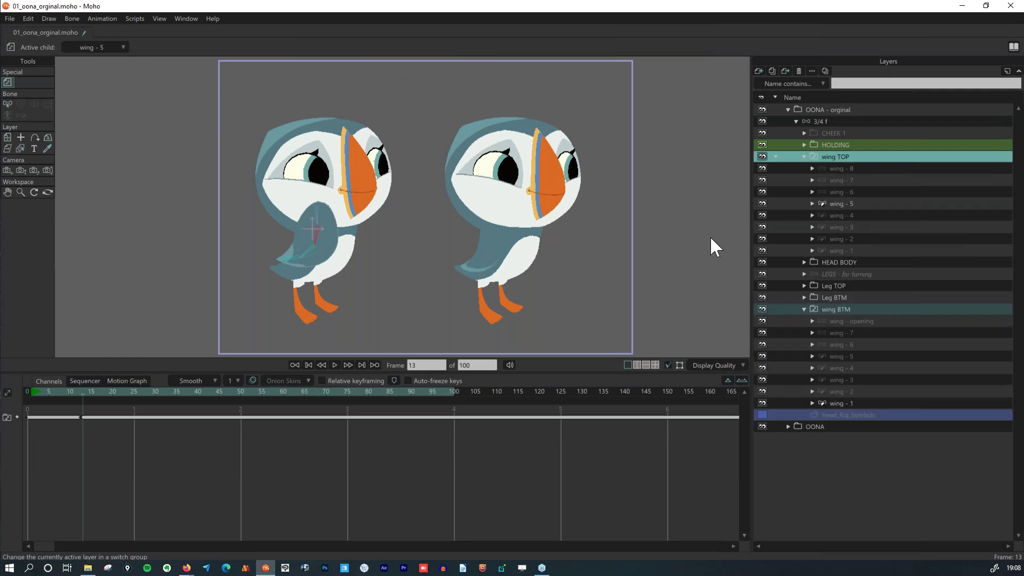
{"action": "left_click", "coordinate": [348, 243]}
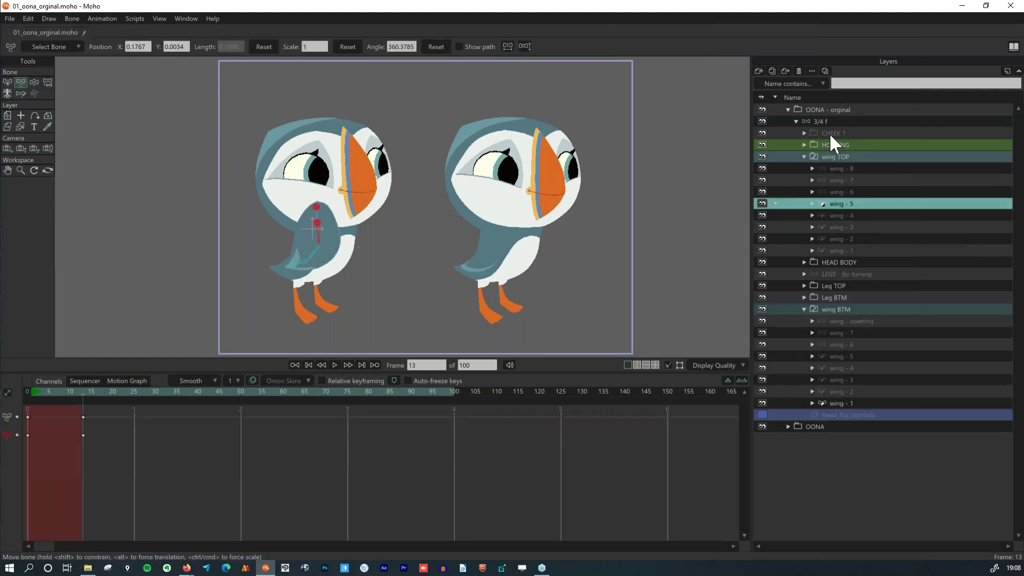
Switch wing TOP to wing - 6 at frame 16 and rotate its feather and upper wing bones toward the body.
{"action": "left_click", "coordinate": [830, 156]}
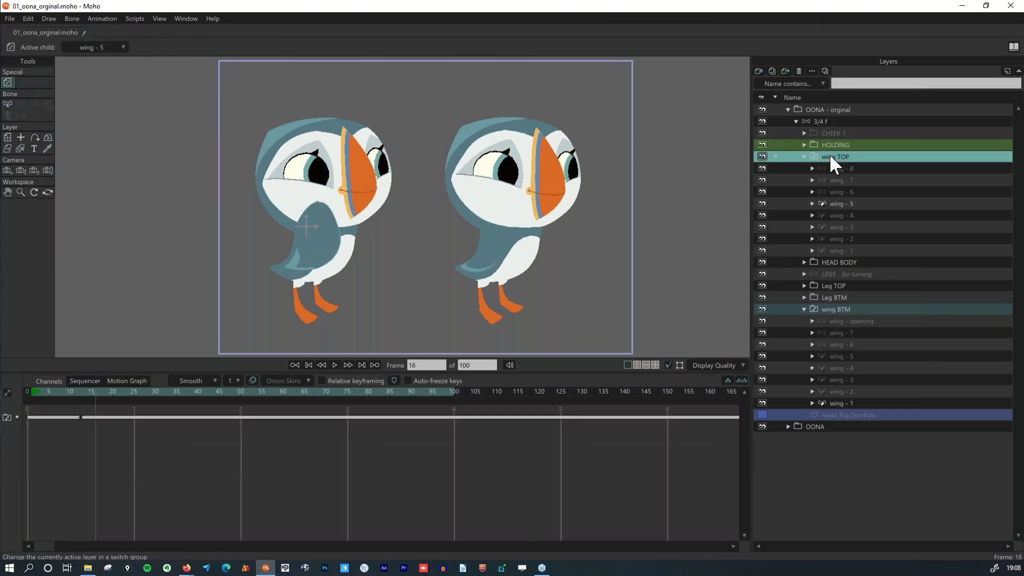
{"action": "right_click", "coordinate": [829, 153]}
{"action": "left_click", "coordinate": [874, 216]}
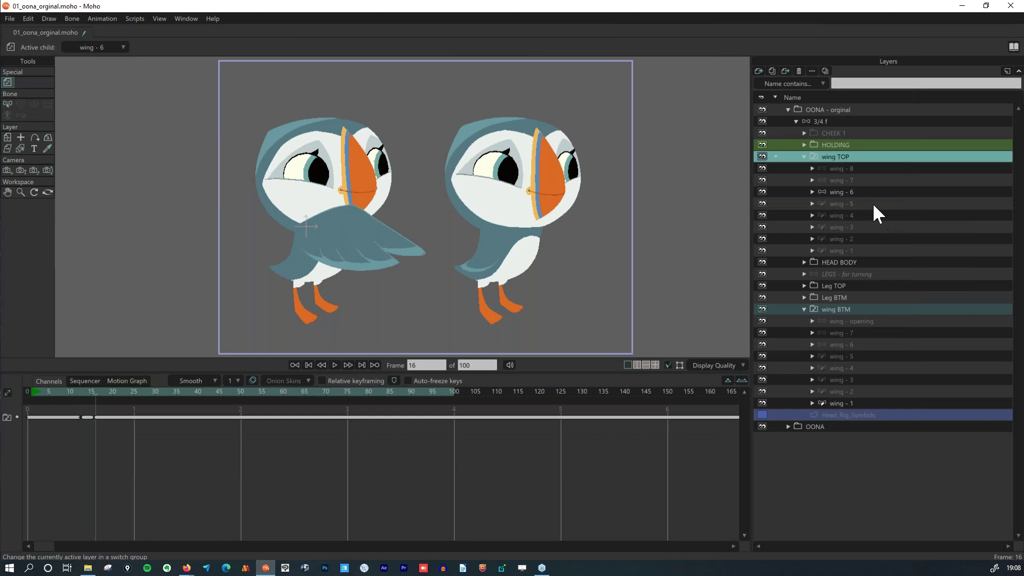
{"action": "left_click", "coordinate": [853, 192]}
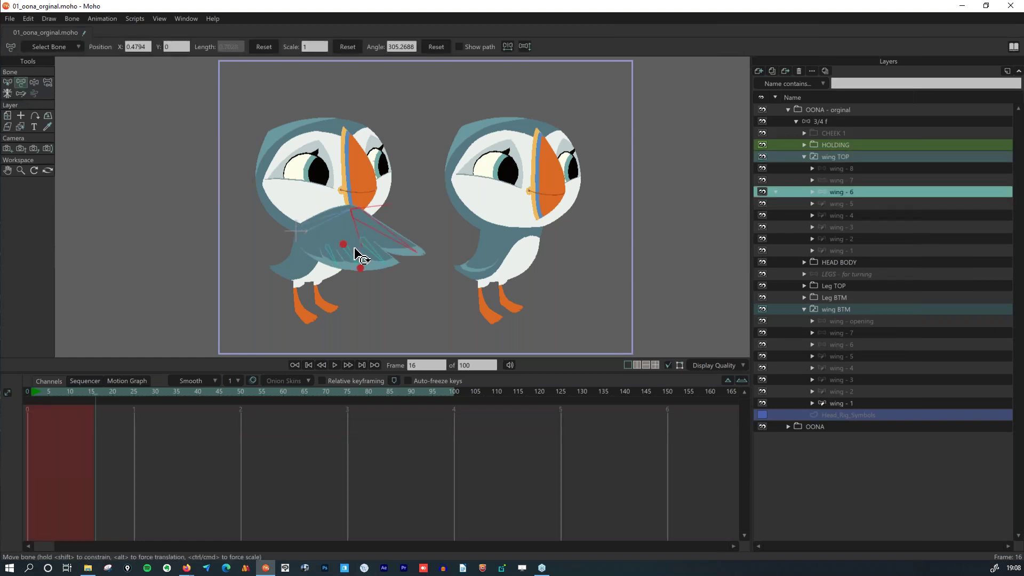
{"action": "left_click_drag", "start_coordinate": [393, 249], "coordinate": [312, 248]}
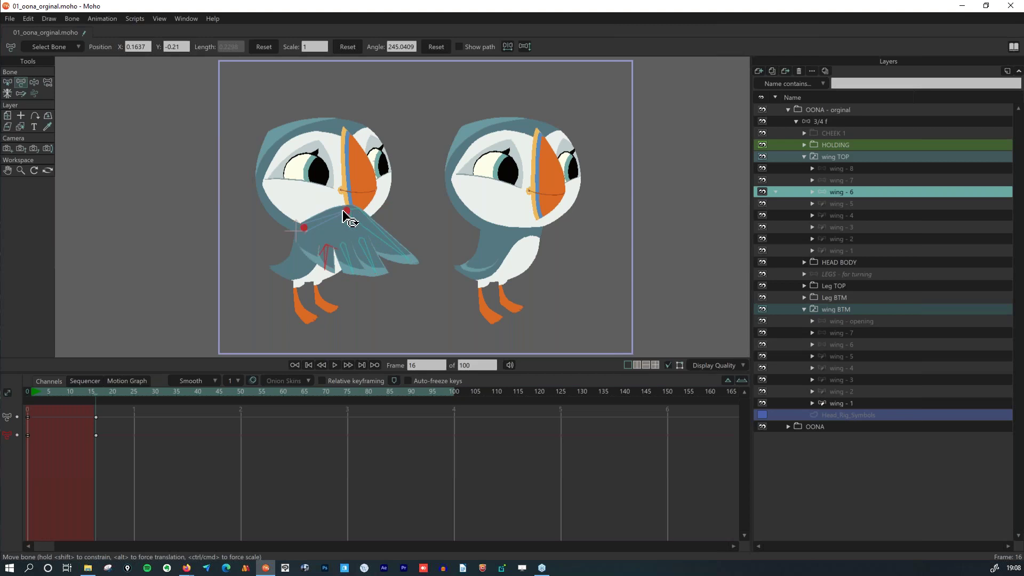
{"action": "left_click_drag", "start_coordinate": [349, 216], "coordinate": [331, 222]}
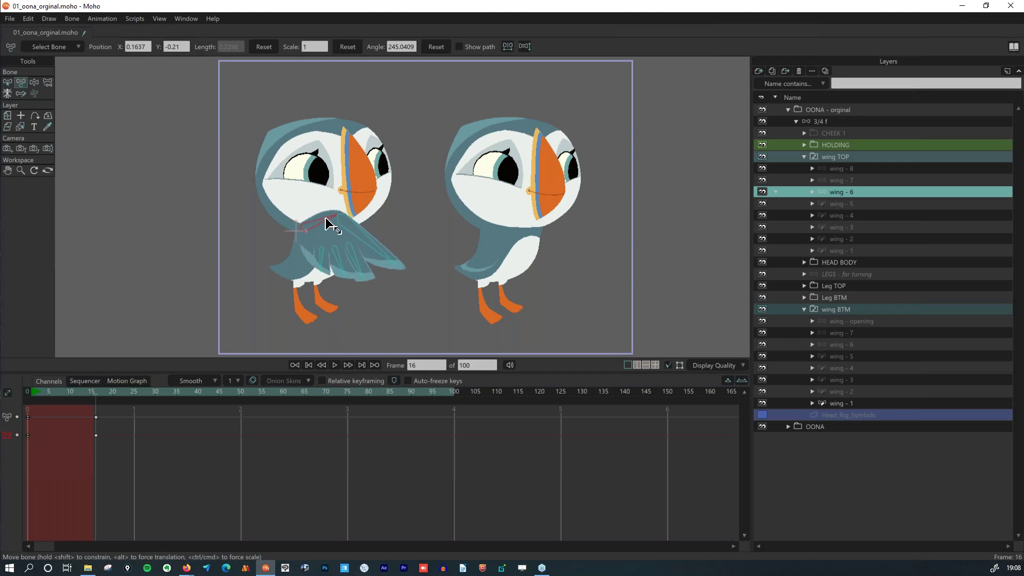
Collapse the wing TOP and wing BTM groups in the layer list.
{"action": "left_click", "coordinate": [835, 155]}
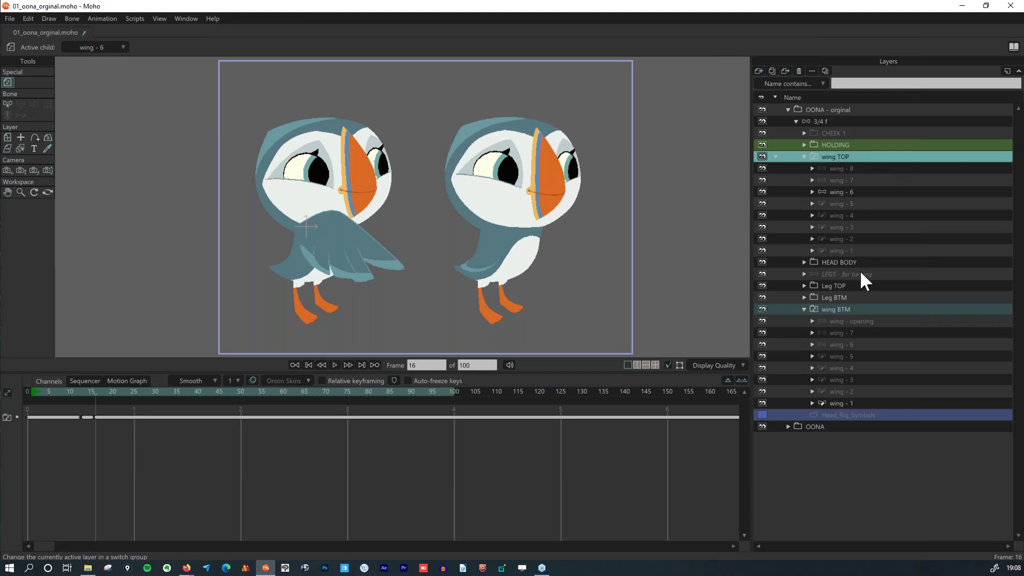
{"action": "left_click", "coordinate": [804, 156]}
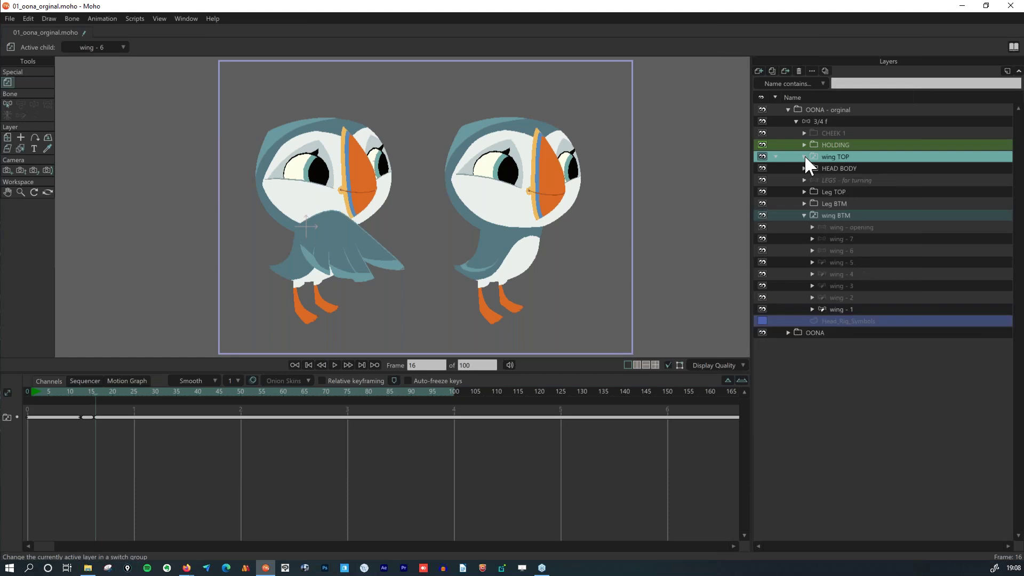
{"action": "left_click", "coordinate": [803, 215]}
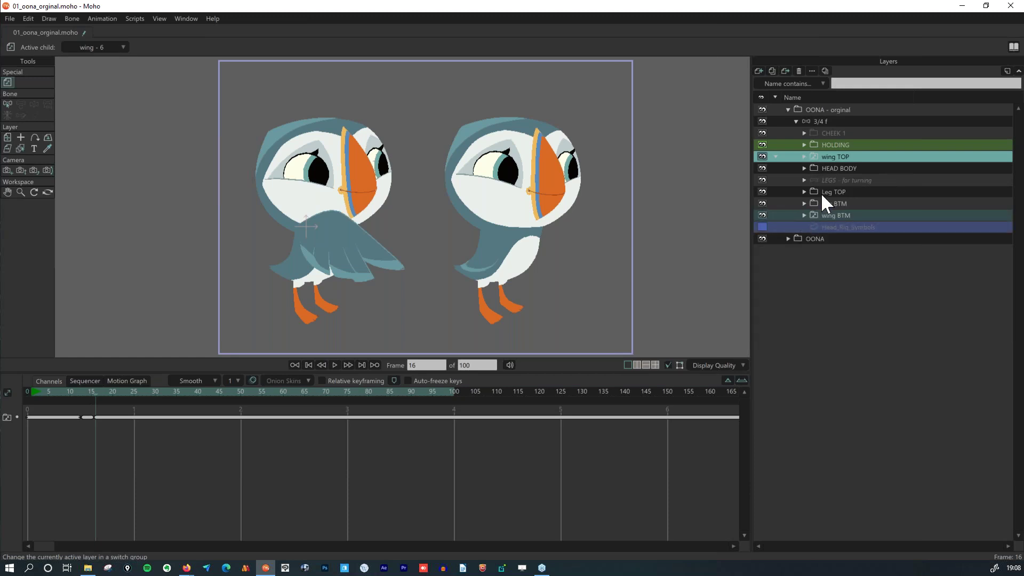
Expand HEAD BODY and HEAD, and switch the BEAKS layer to mouth D at frame 16.
{"action": "left_click", "coordinate": [804, 169]}
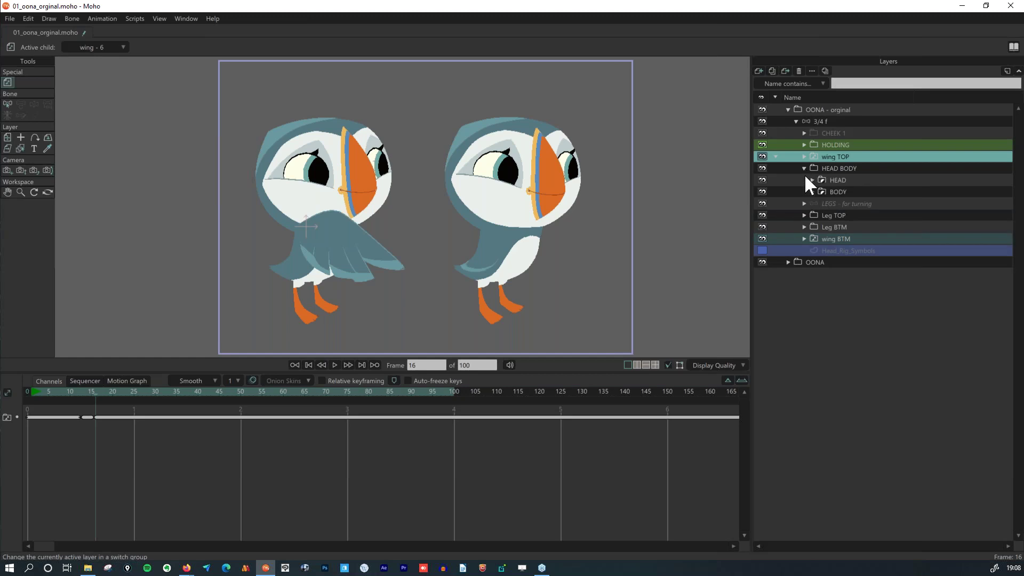
{"action": "left_click", "coordinate": [818, 179]}
{"action": "left_click", "coordinate": [813, 179]}
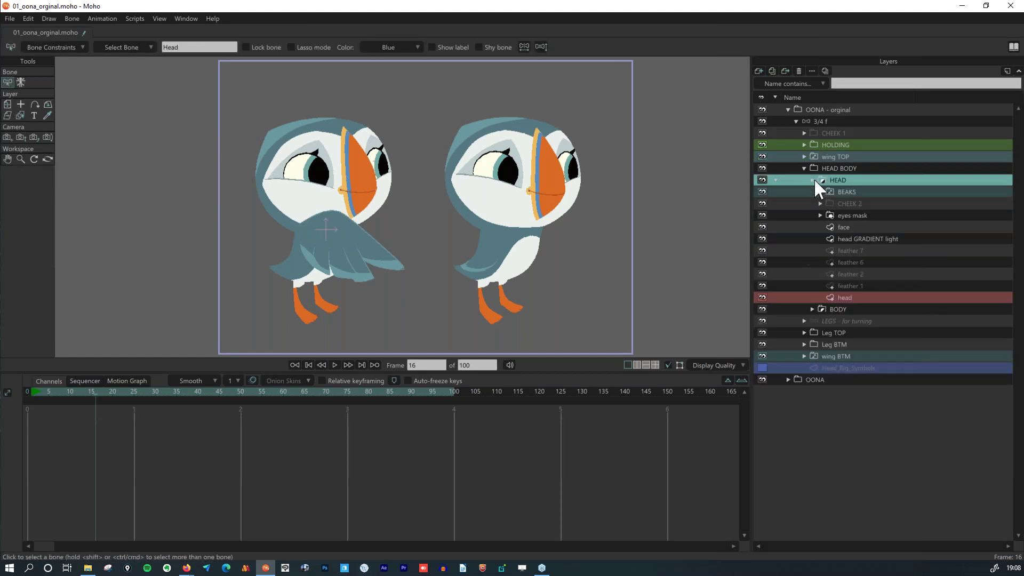
{"action": "right_click", "coordinate": [849, 192]}
{"action": "left_click", "coordinate": [878, 230]}
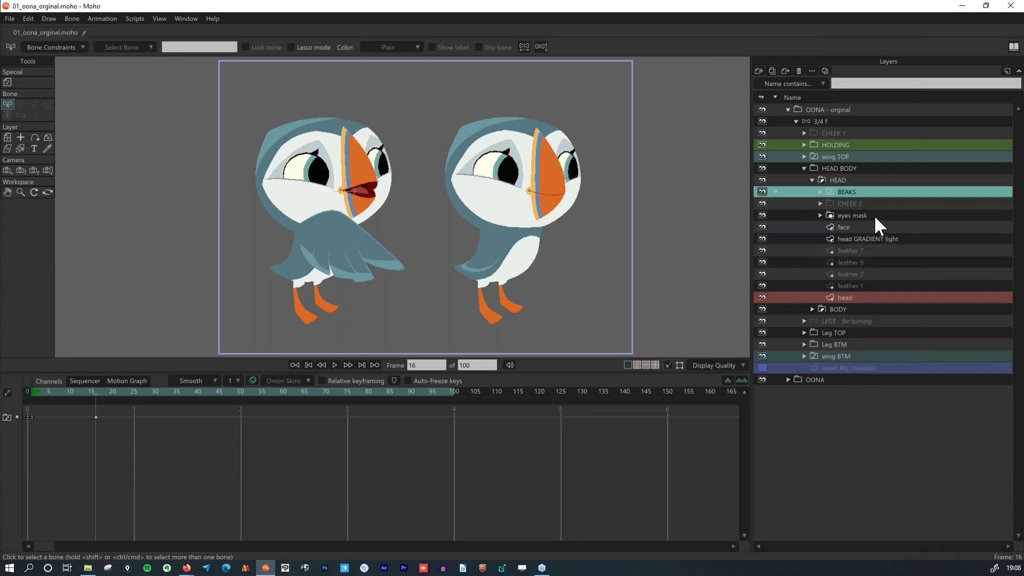
Expand the BEAKS group to review its mouth shapes, check sadmouth A, and collapse the group.
{"action": "left_click", "coordinate": [819, 192]}
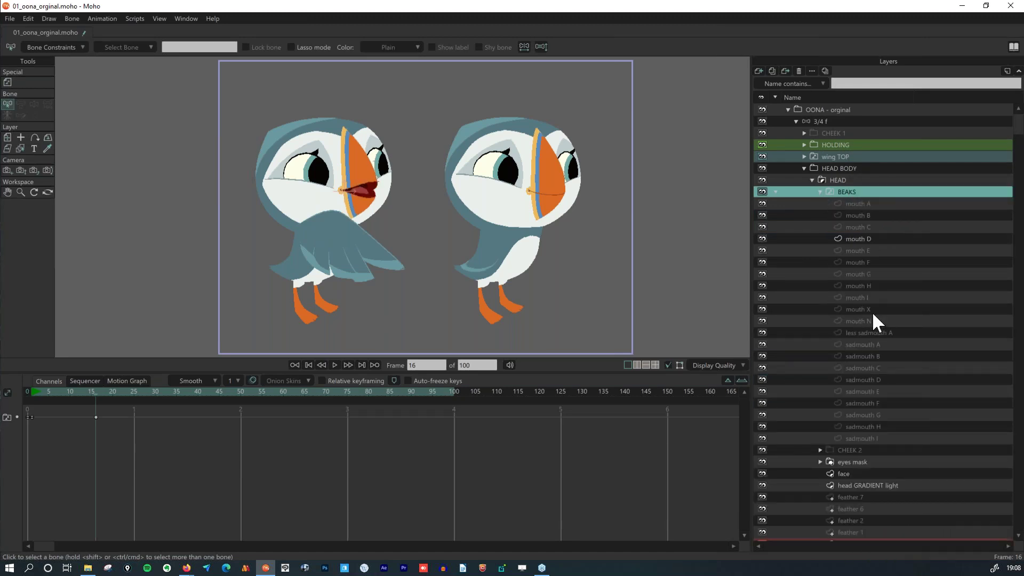
{"action": "left_click", "coordinate": [868, 345]}
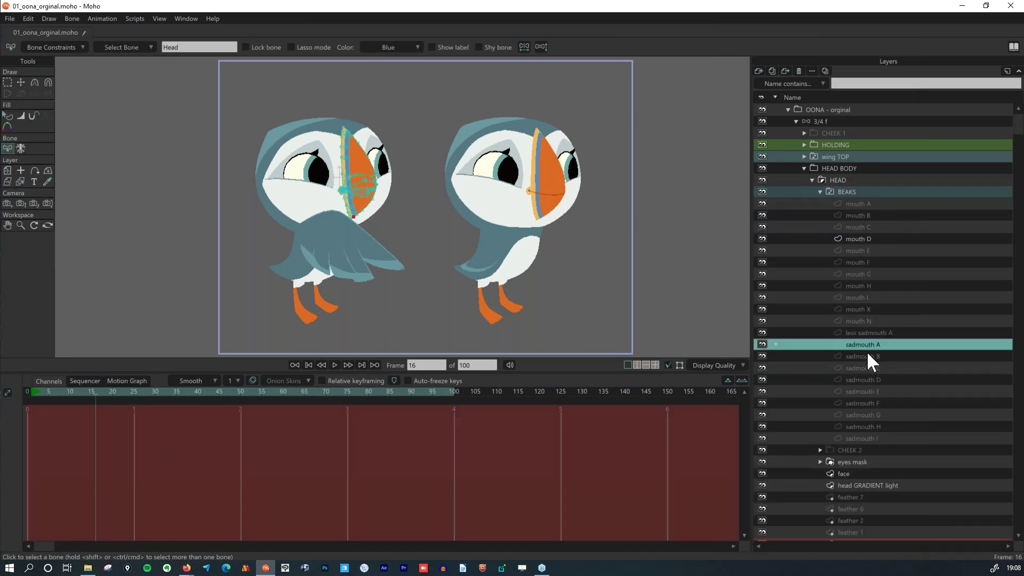
{"action": "left_click", "coordinate": [819, 191]}
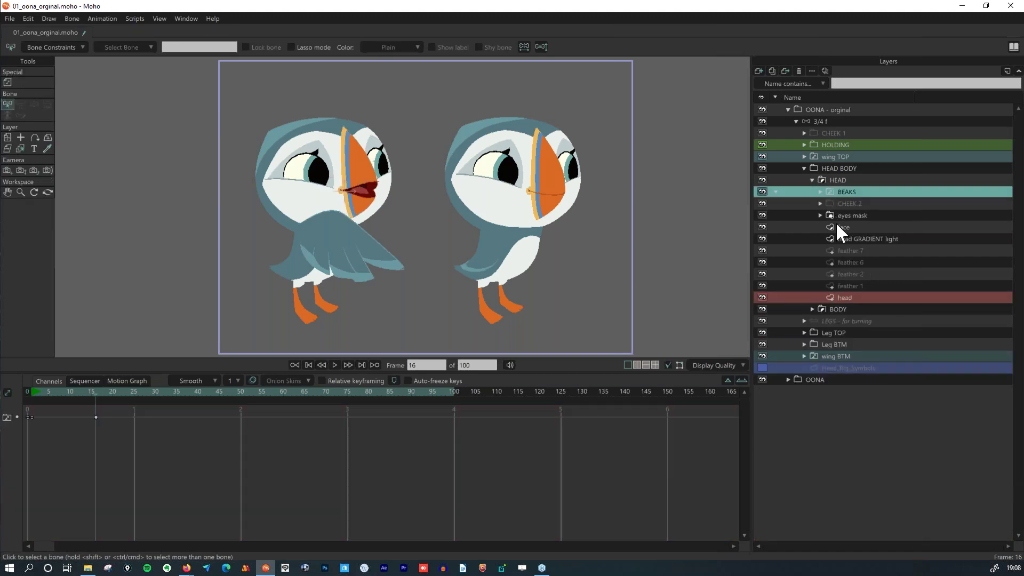
Expand the eyes mask group and switch its EYES layer to the wide-open, forward-looking eyes at frame 16.
{"action": "left_click", "coordinate": [819, 214]}
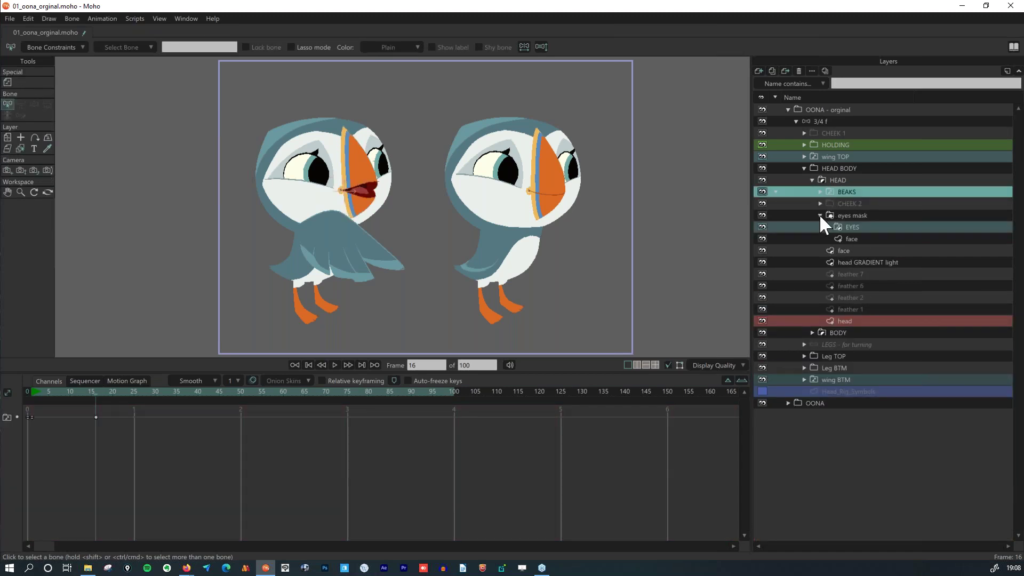
{"action": "left_click", "coordinate": [850, 224]}
{"action": "right_click", "coordinate": [850, 224]}
{"action": "left_click", "coordinate": [891, 318]}
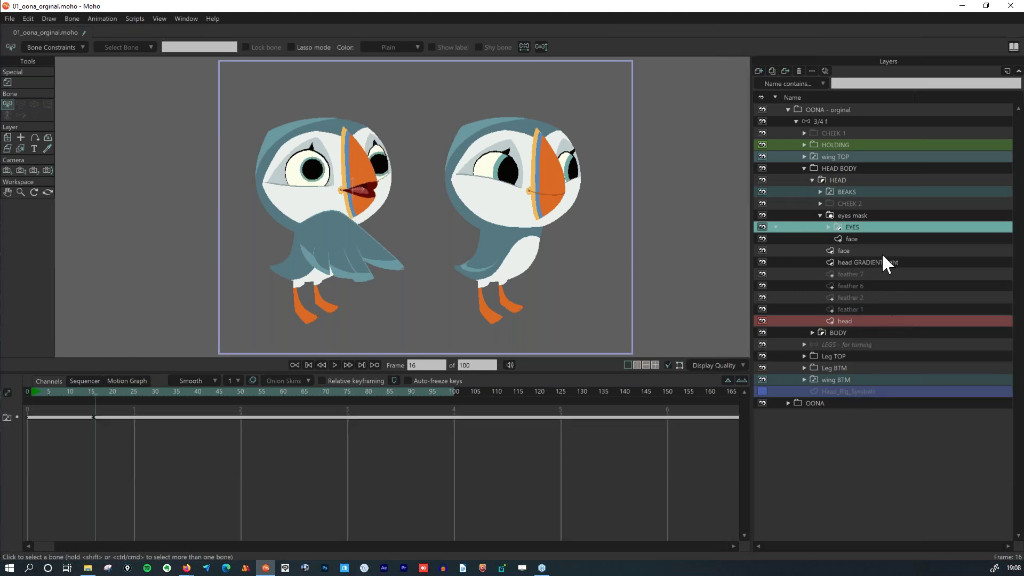
Try eyes 4 on the EYES switch layer at frame 16 and finish on the normal open, side-looking eyes.
{"action": "right_click", "coordinate": [873, 227]}
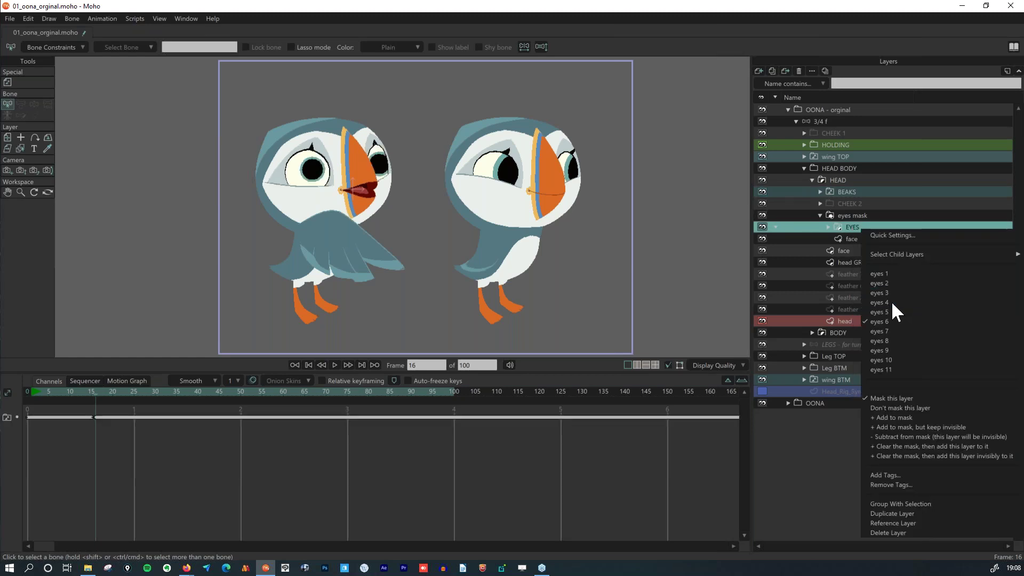
{"action": "left_click", "coordinate": [887, 274]}
{"action": "right_click", "coordinate": [882, 227]}
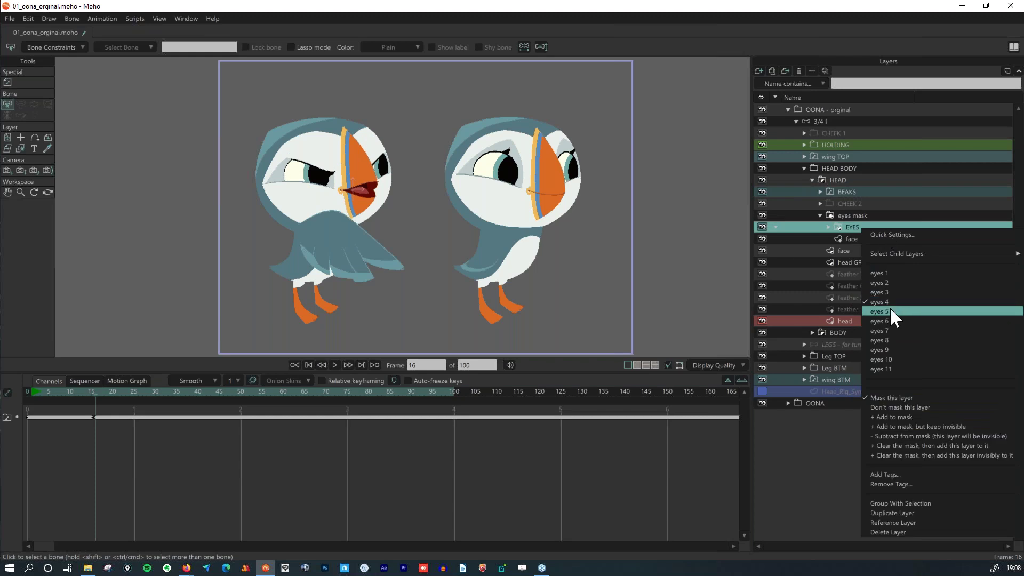
{"action": "left_click", "coordinate": [890, 306]}
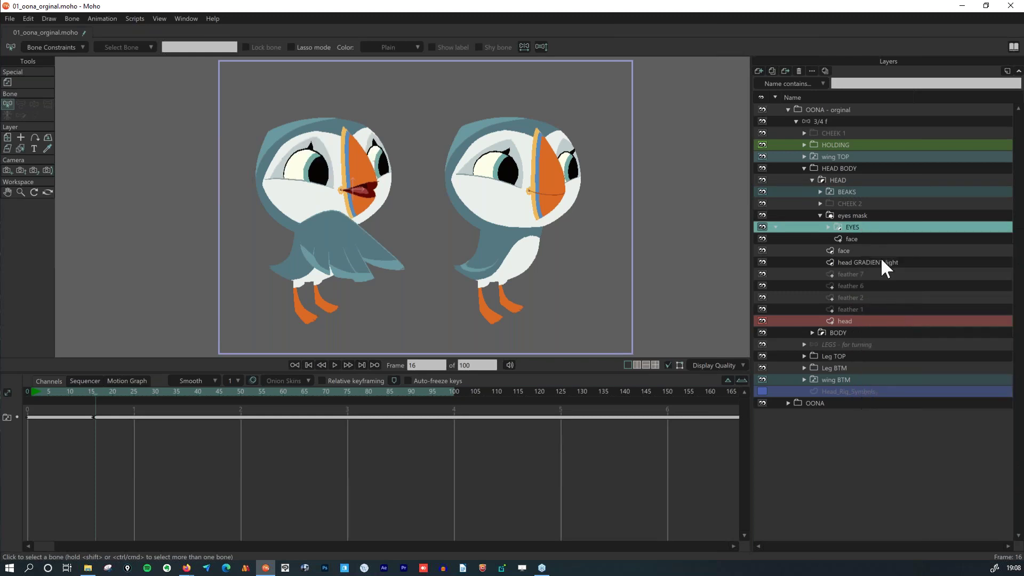
Collapse the 3/4 f bone layer and the OONA - orginal group, and hide that group.
{"action": "left_click", "coordinate": [844, 120]}
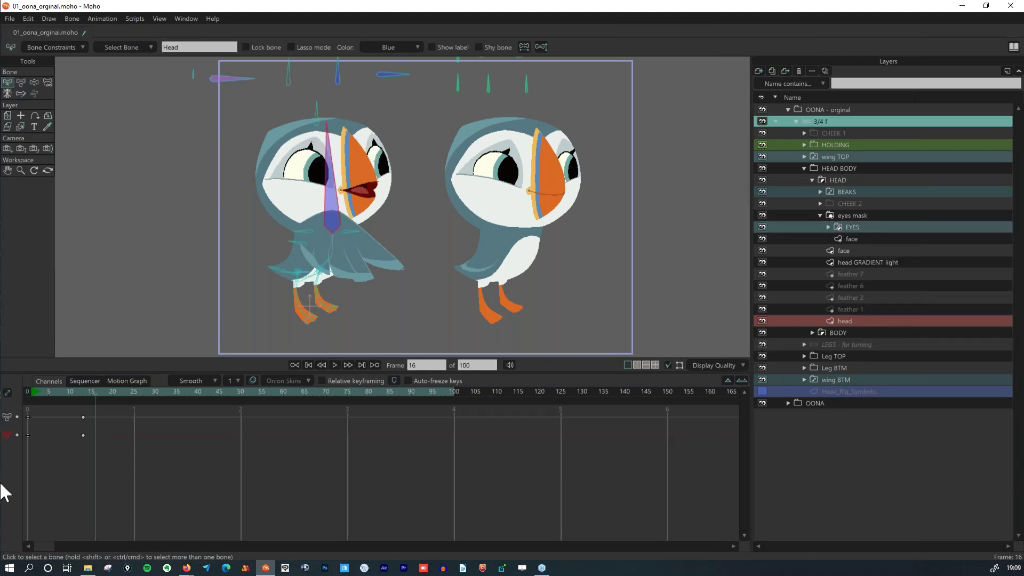
{"action": "left_click", "coordinate": [795, 122]}
{"action": "left_click", "coordinate": [786, 109]}
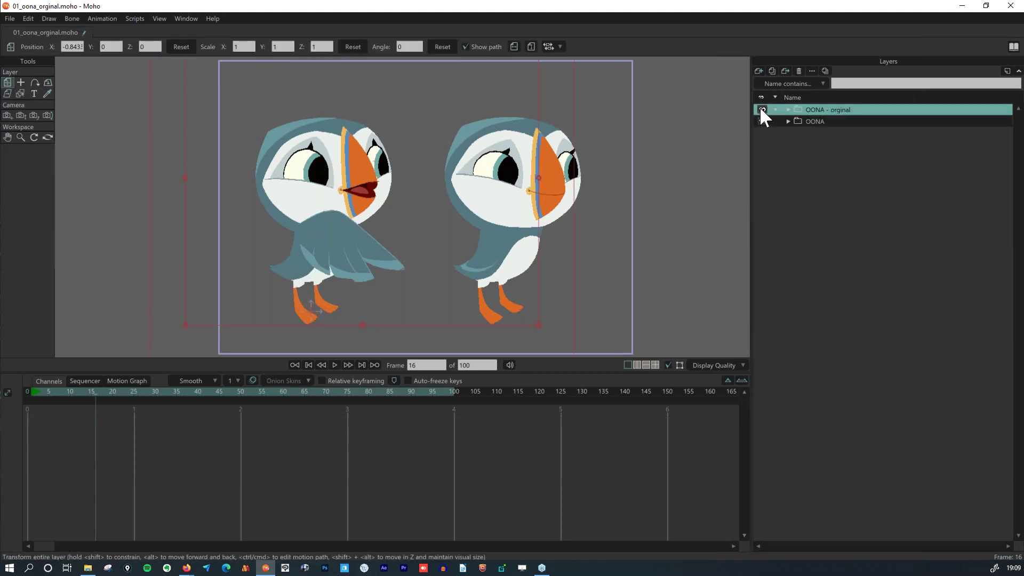
{"action": "left_click", "coordinate": [762, 110]}
Expand the OONA group and select the wingTOP1_1 bone on its collapsed 3/4 f bone layer.
{"action": "left_click", "coordinate": [787, 122]}
{"action": "left_click", "coordinate": [796, 133]}
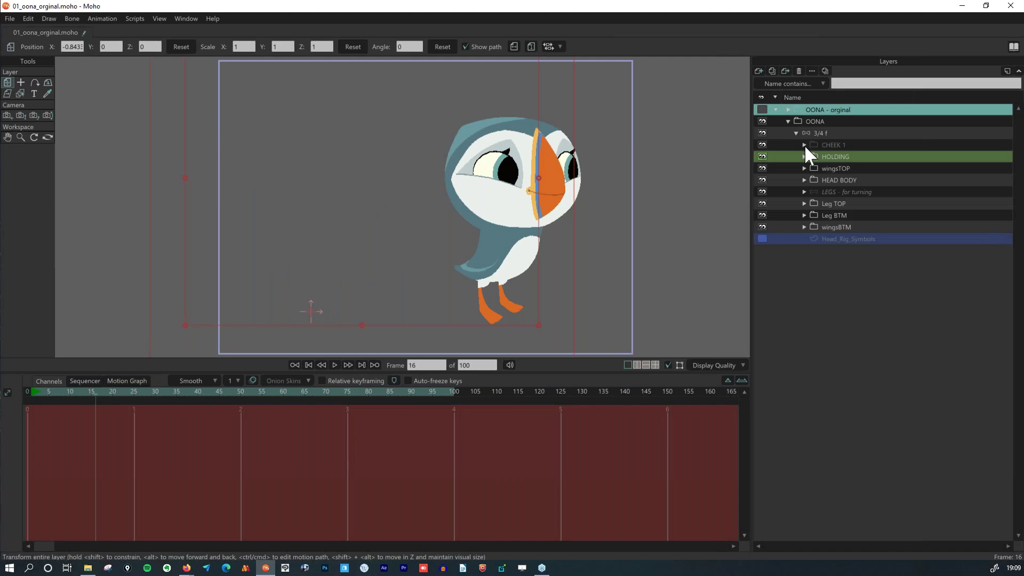
{"action": "left_click", "coordinate": [797, 132]}
{"action": "left_click", "coordinate": [837, 132]}
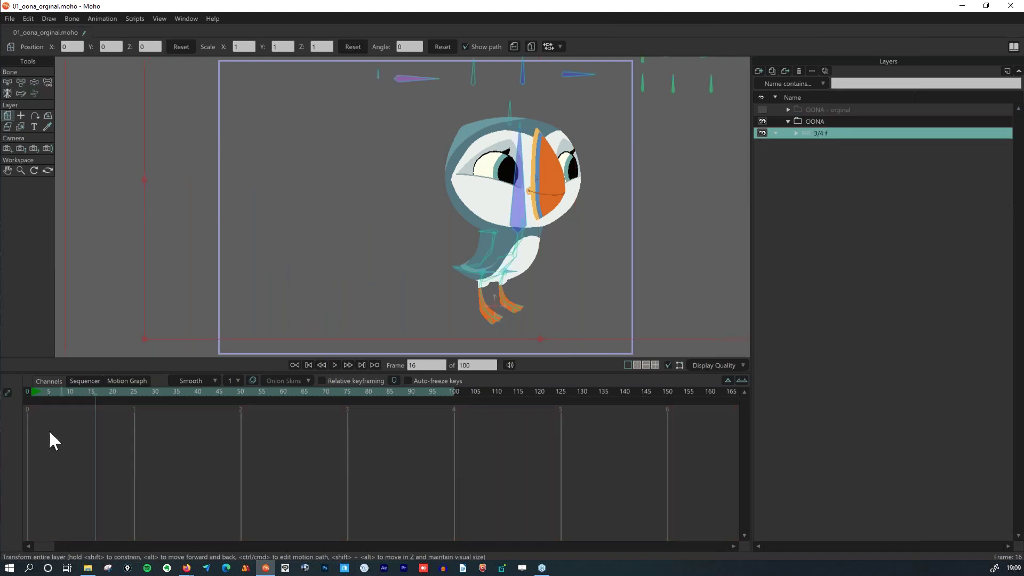
{"action": "left_click", "coordinate": [9, 83]}
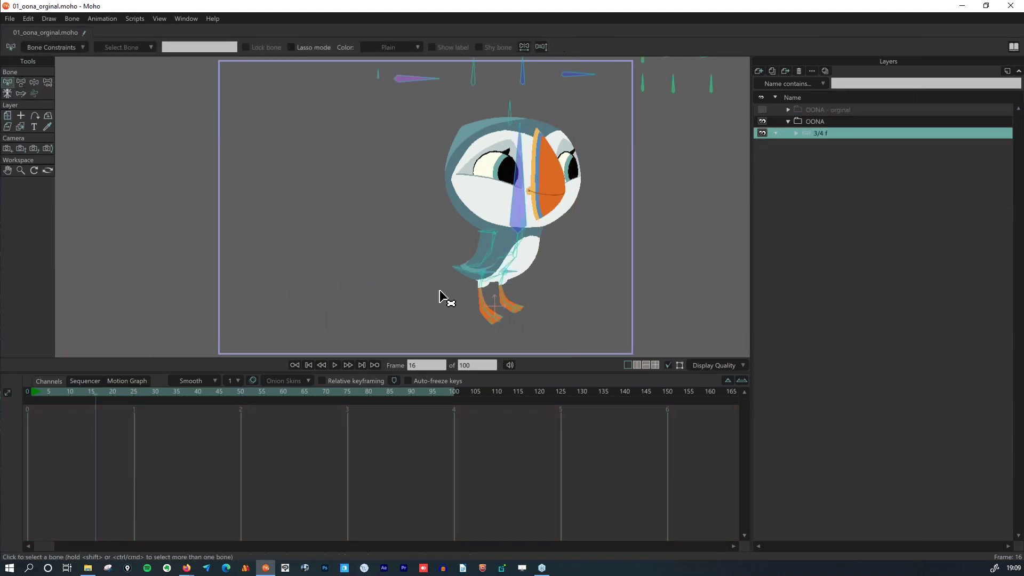
{"action": "left_click", "coordinate": [491, 239]}
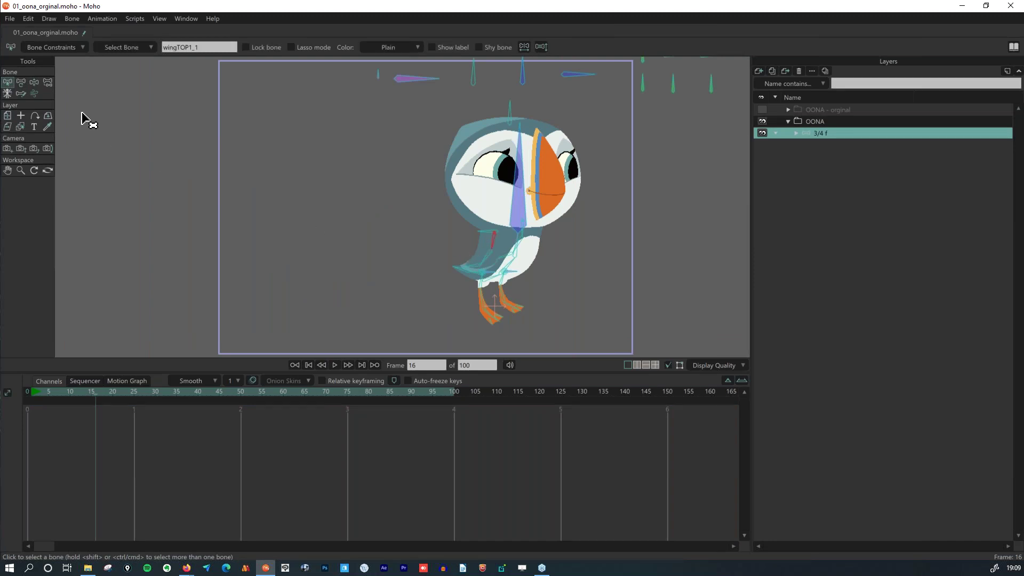
Cycle through the wingsTOP Vitruvian bones in both directions at frame 16 and finish on the raised wing, wingTOP7_1.
{"action": "left_click", "coordinate": [8, 93]}
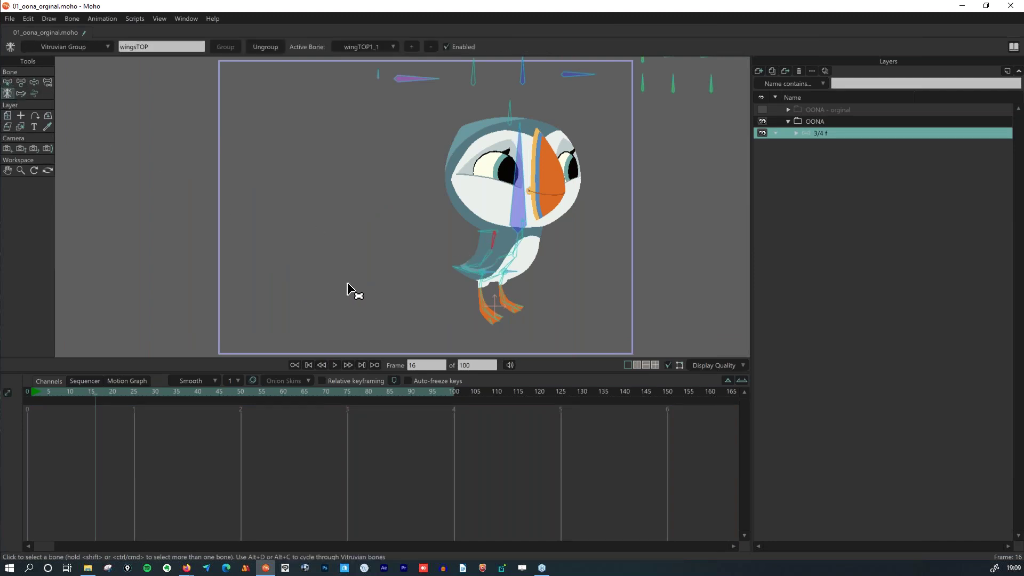
{"action": "key", "text": "alt+c"}
{"action": "key", "text": "alt+c"}
{"action": "key", "text": "alt+c"}
{"action": "key", "text": "alt+c"}
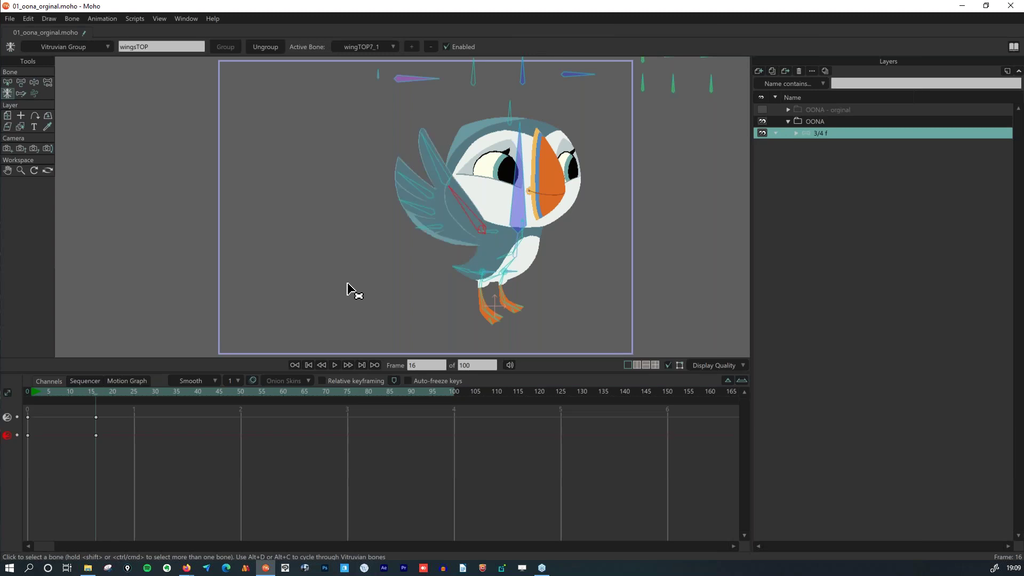
{"action": "key", "text": "alt+d"}
{"action": "key", "text": "alt+d"}
{"action": "key", "text": "alt+d"}
{"action": "key", "text": "alt+d"}
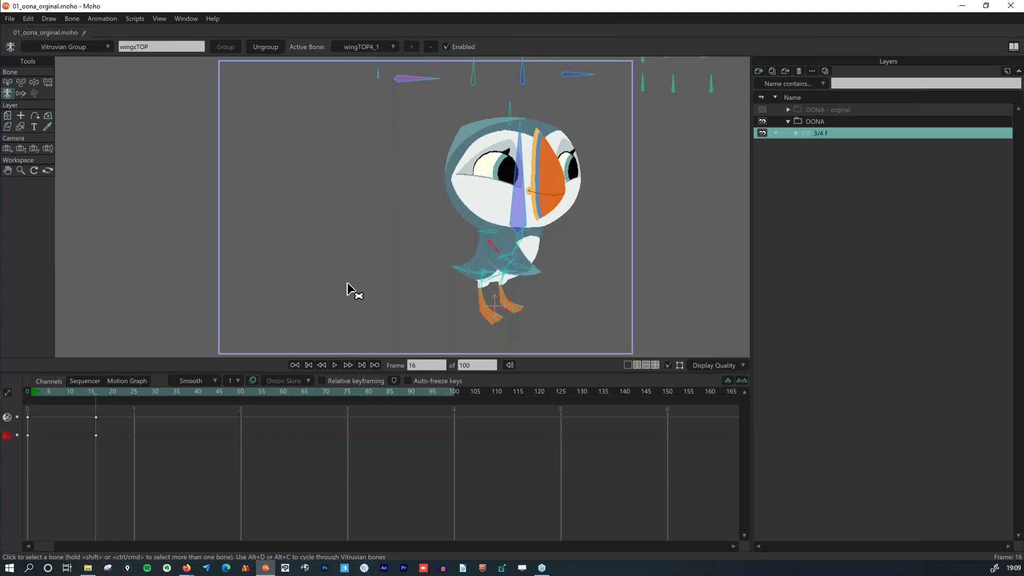
{"action": "key", "text": "alt+d"}
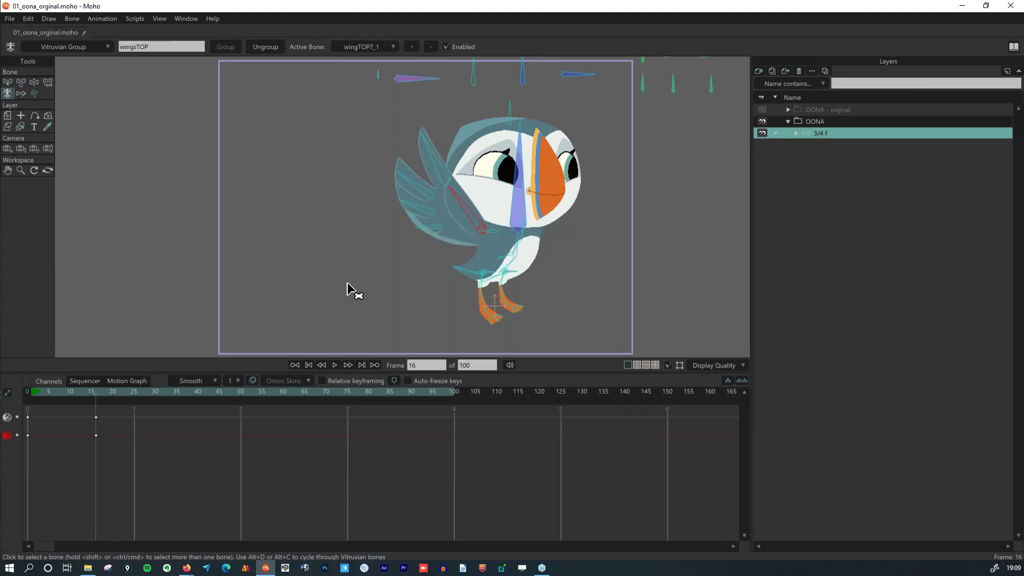
Rotate the wingTOP7_1 bone downward to an angle of about 72 degrees at frame 25 with Transform Bone.
{"action": "left_click", "coordinate": [117, 391]}
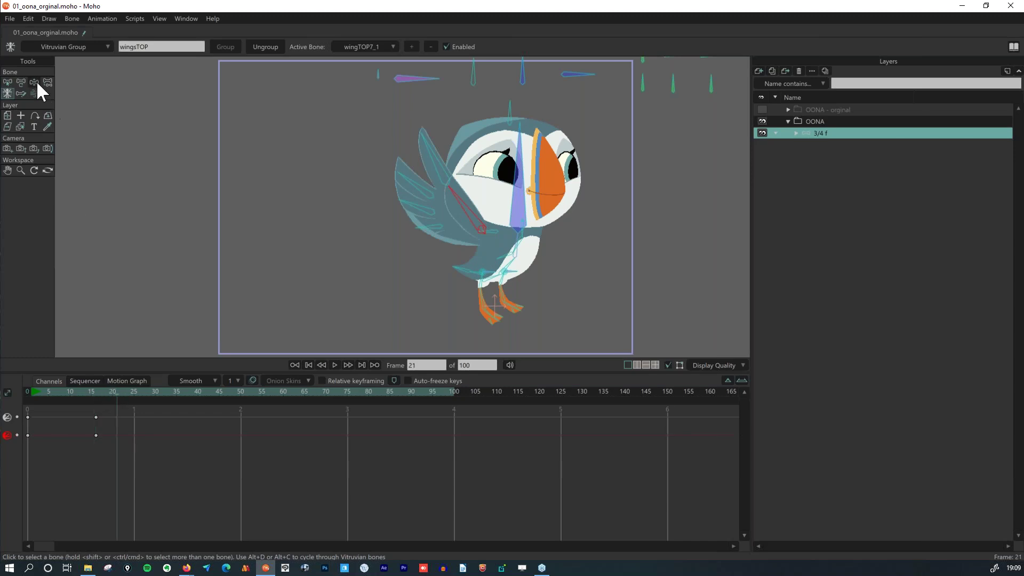
{"action": "left_click", "coordinate": [21, 82]}
{"action": "mouse_move", "coordinate": [464, 210]}
{"action": "left_mouse_down"}
{"action": "mouse_move", "coordinate": [418, 192]}
{"action": "mouse_move", "coordinate": [462, 218]}
{"action": "left_mouse_up"}
{"action": "left_click", "coordinate": [462, 215]}
{"action": "key", "text": "Right"}
{"action": "key", "text": "Right"}
{"action": "key", "text": "Right"}
{"action": "key", "text": "Right"}
{"action": "left_click_drag", "start_coordinate": [462, 216], "coordinate": [541, 263]}
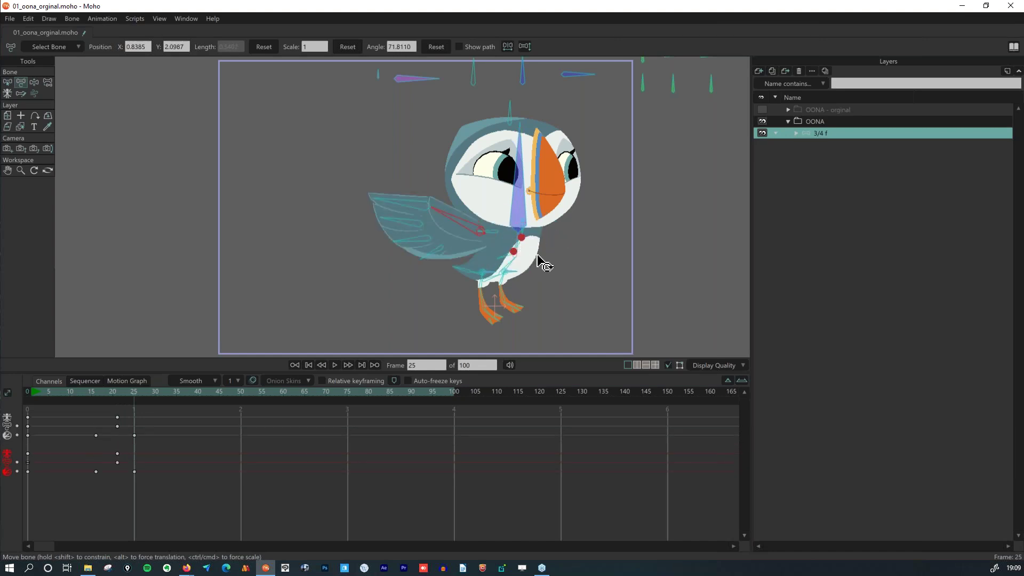
Switch the far wing to the Vitruvian bone wingBTM3_1 at frame 25 with Select Bone.
{"action": "left_click", "coordinate": [8, 82]}
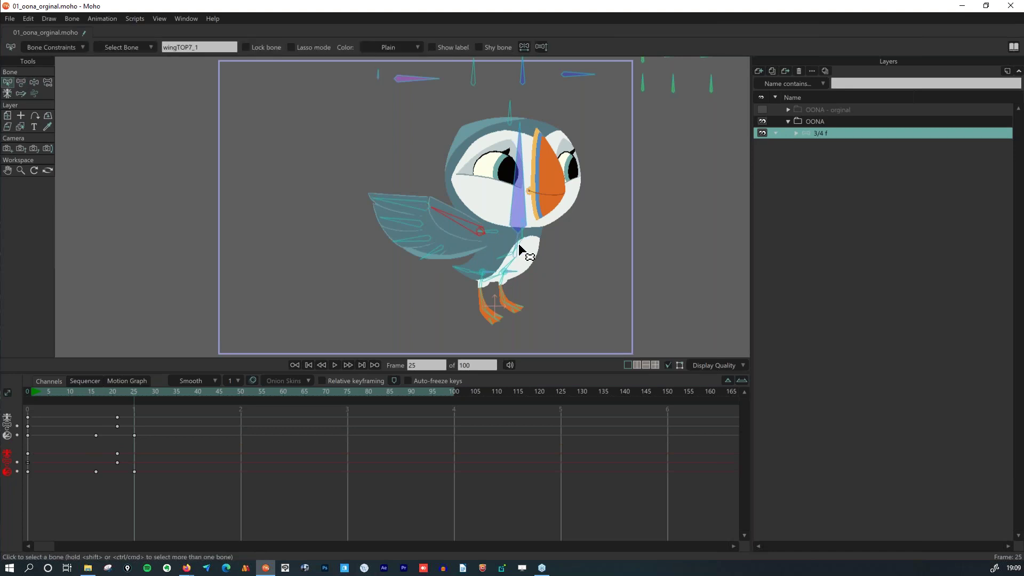
{"action": "left_click", "coordinate": [524, 242]}
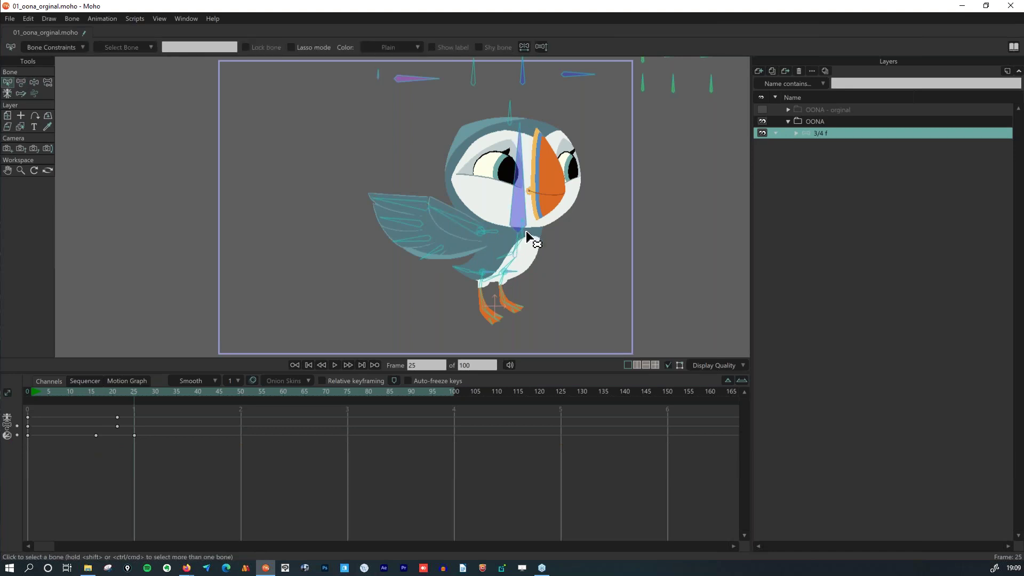
{"action": "left_click", "coordinate": [521, 232]}
{"action": "left_click", "coordinate": [551, 274]}
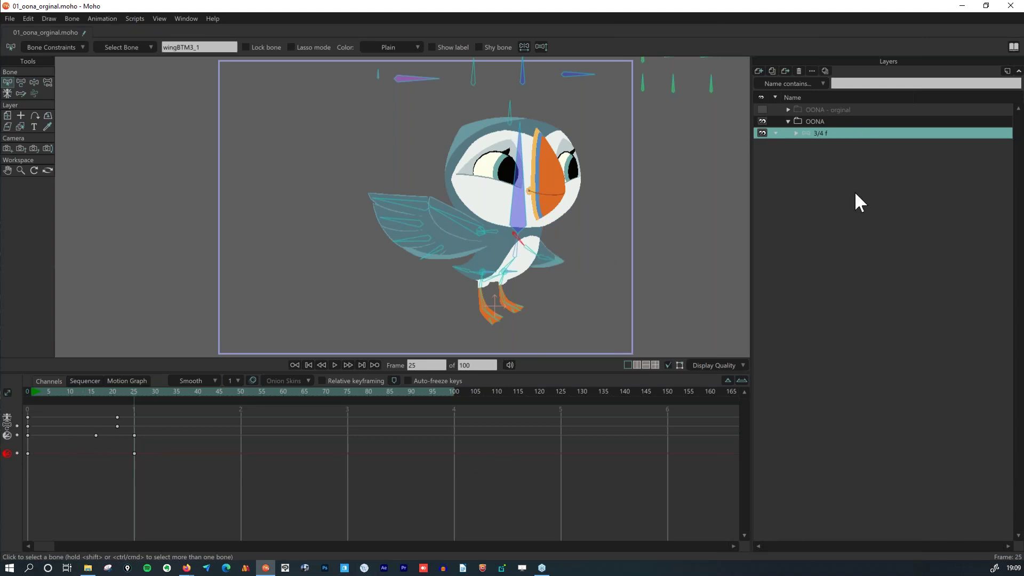
Check the layers inside 3/4 f, collapse the OONA group, and show OONA - orginal in place of OONA.
{"action": "left_click", "coordinate": [795, 134]}
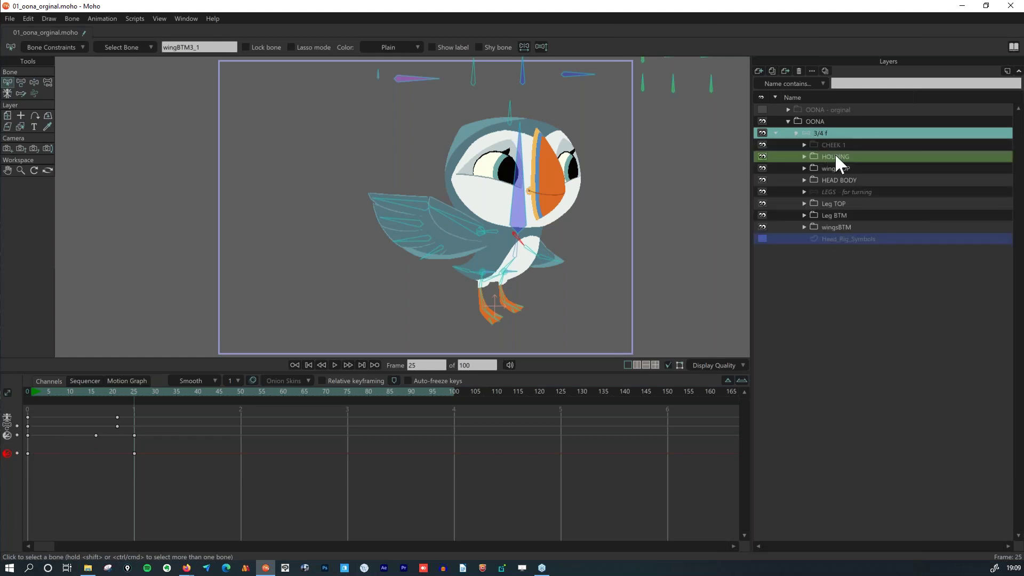
{"action": "left_click", "coordinate": [793, 133]}
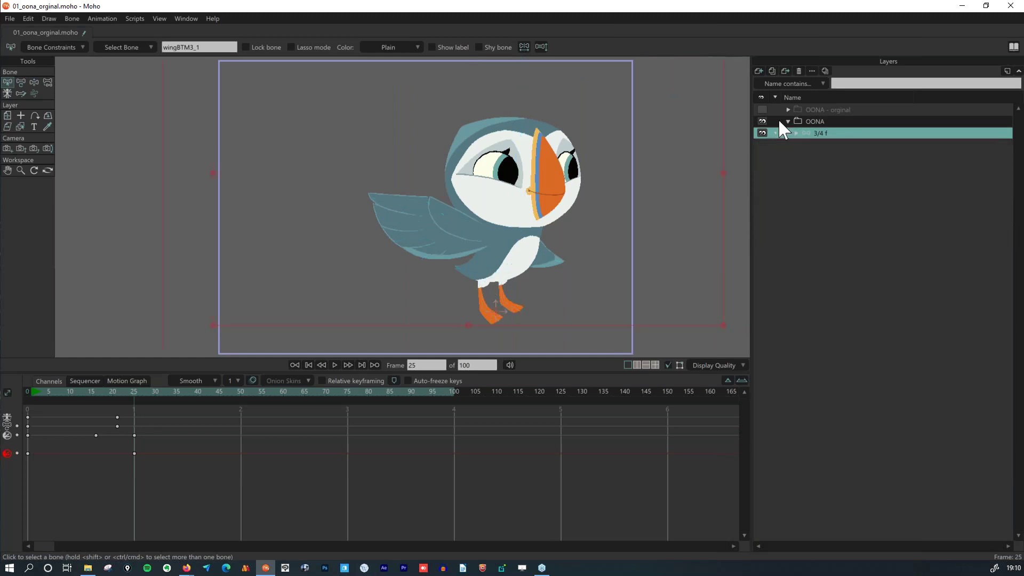
{"action": "left_click", "coordinate": [788, 122]}
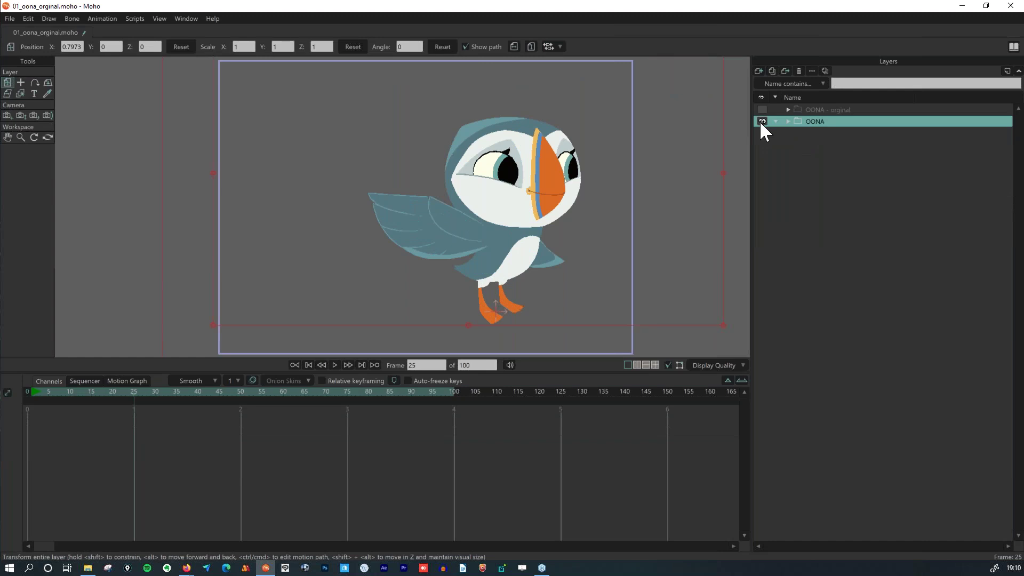
{"action": "left_click", "coordinate": [761, 122]}
{"action": "left_click", "coordinate": [762, 109]}
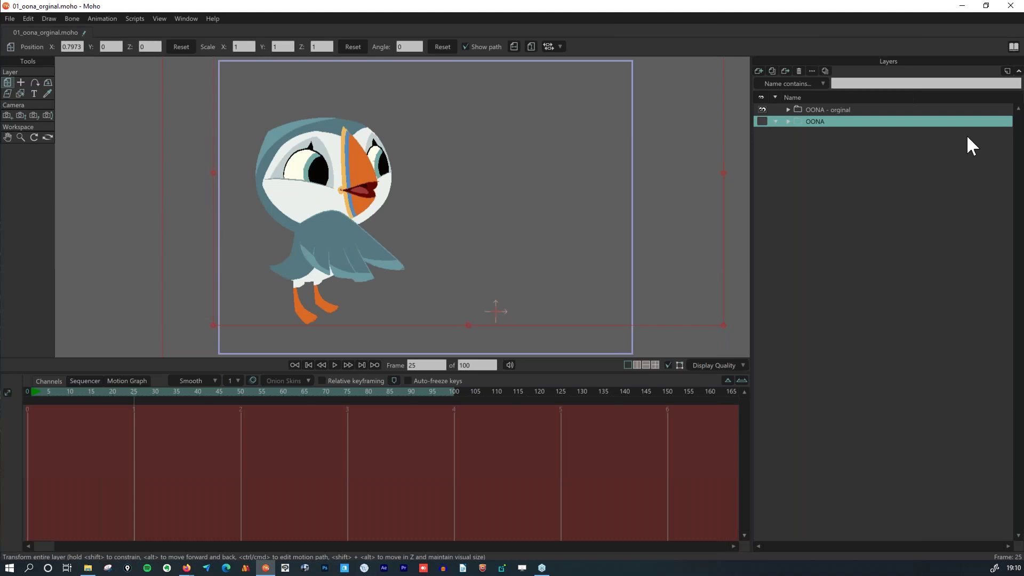
Scrub the original rig's animation from frame 3 to frame 24 and make the OONA group visible again.
{"action": "left_click", "coordinate": [41, 391]}
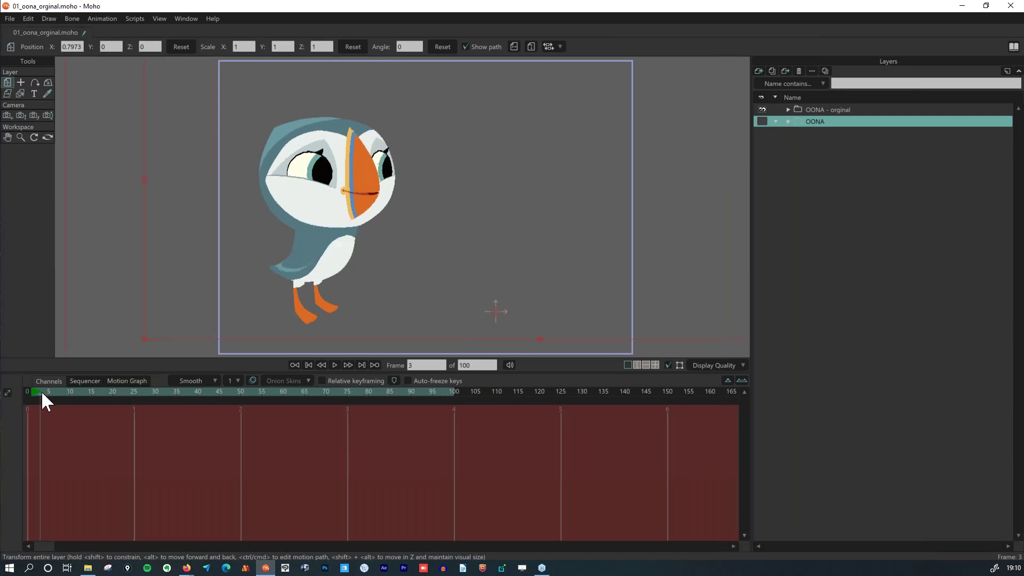
{"action": "left_click_drag", "start_coordinate": [54, 390], "coordinate": [130, 392]}
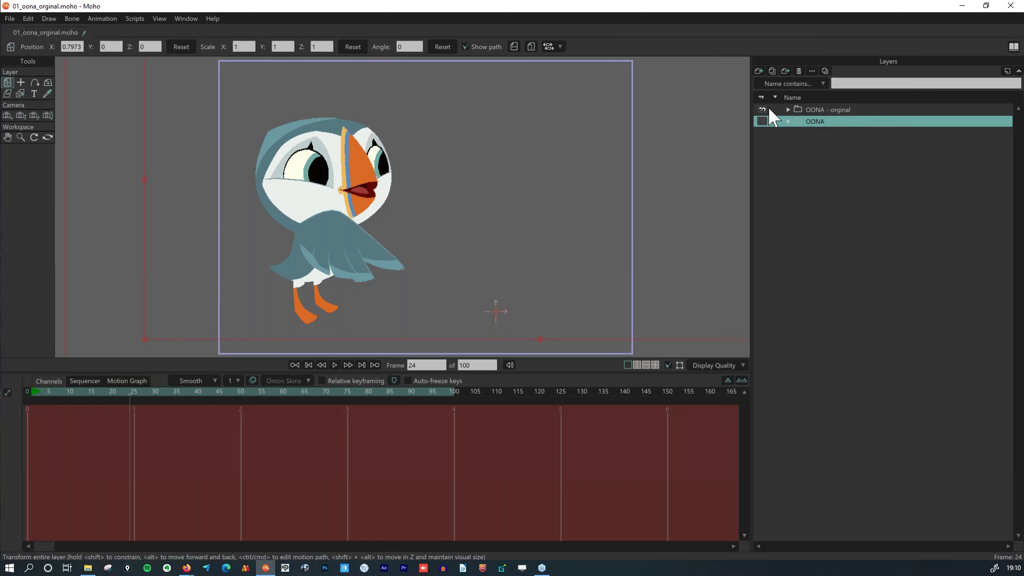
{"action": "left_click", "coordinate": [763, 121]}
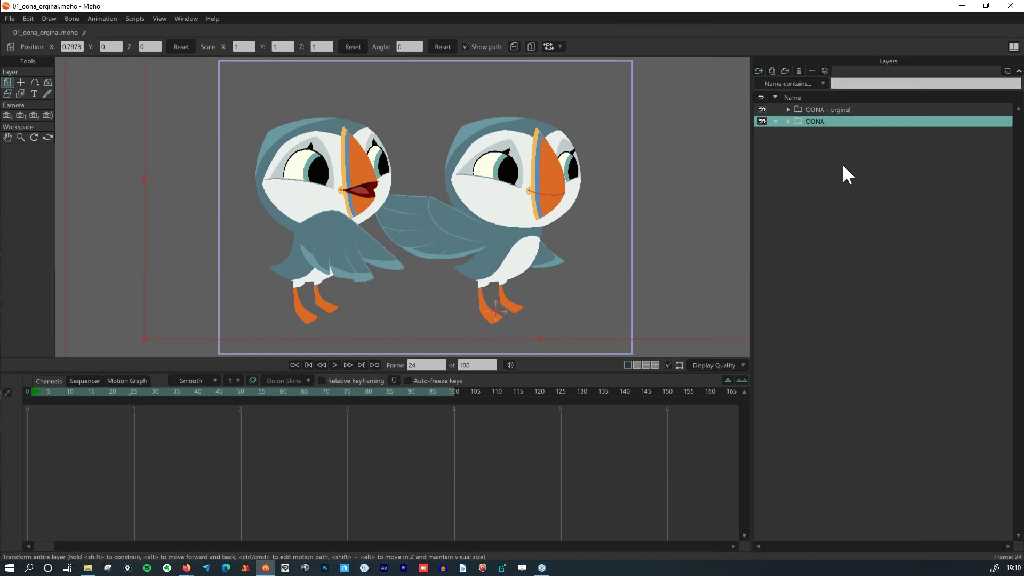
Open 02_naming bones.moho and return to the 01_oona_orginal.moho document.
{"action": "key", "text": "super+e"}
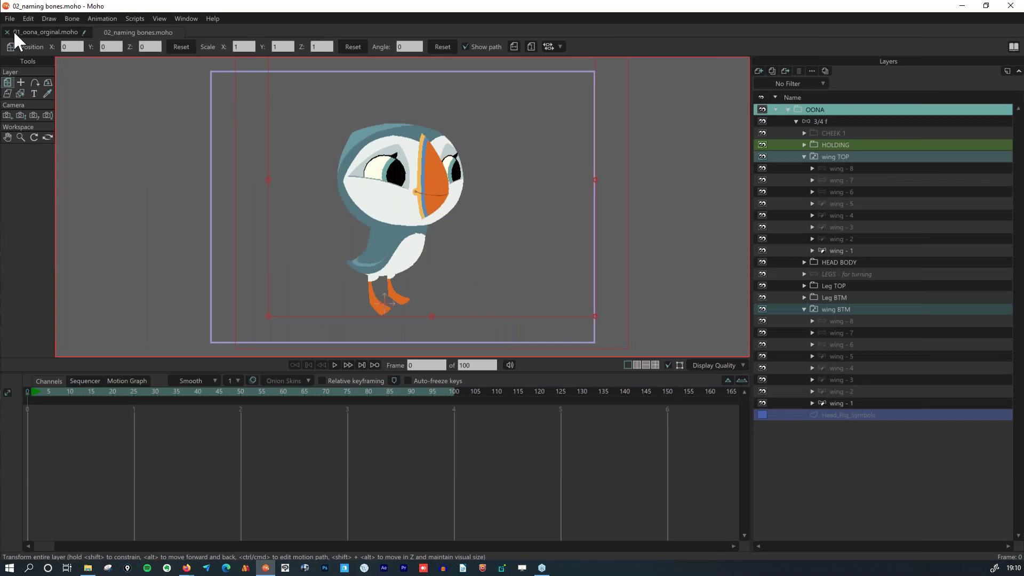
{"action": "left_click", "coordinate": [45, 32]}
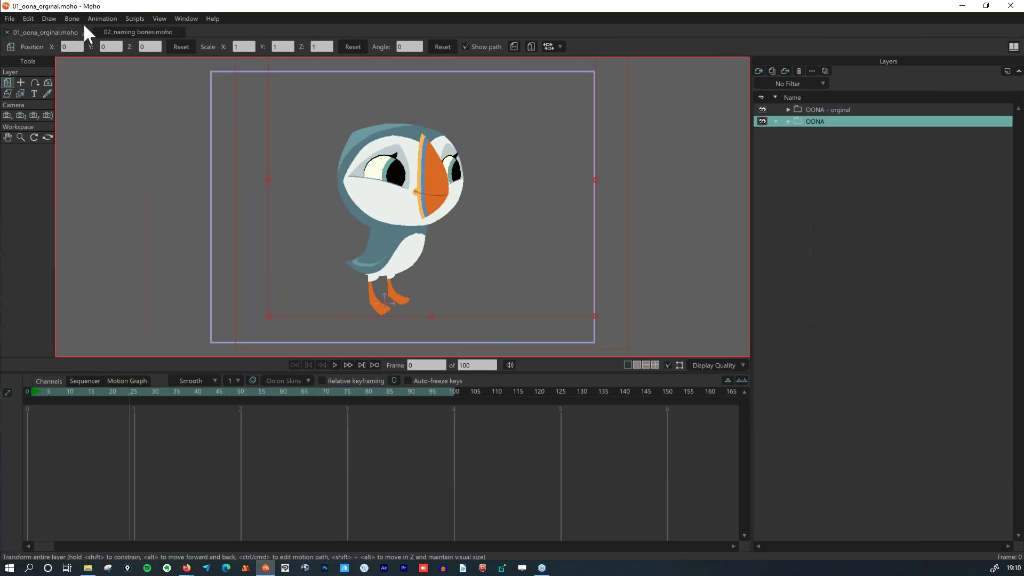
Hide the OONA group and expand OONA - orginal down to the wing TOP layers, with HEAD BODY collapsed.
{"action": "left_click", "coordinate": [788, 109]}
{"action": "left_click", "coordinate": [762, 133]}
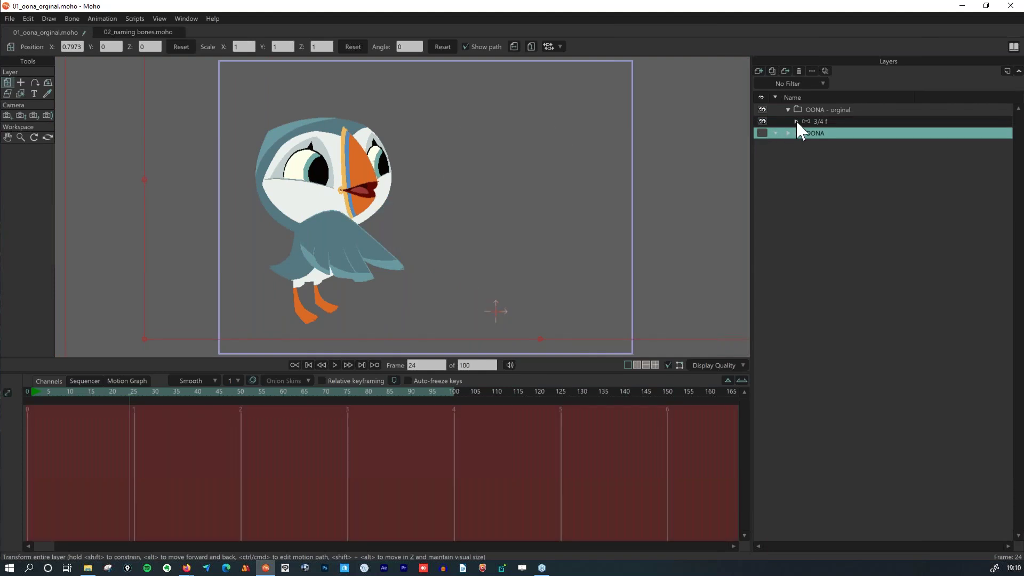
{"action": "left_click", "coordinate": [796, 121]}
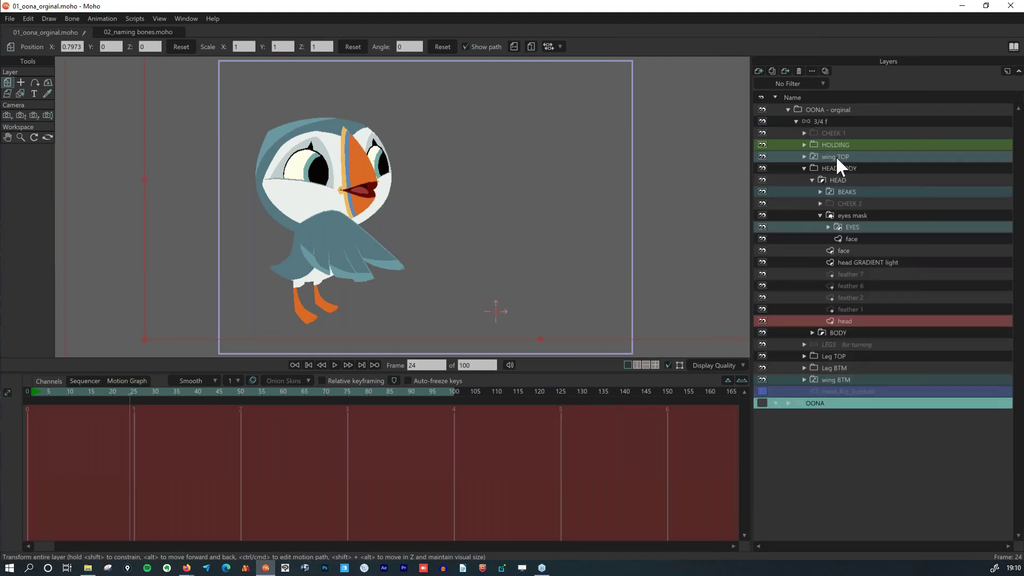
{"action": "left_click", "coordinate": [804, 168]}
{"action": "left_click", "coordinate": [804, 156]}
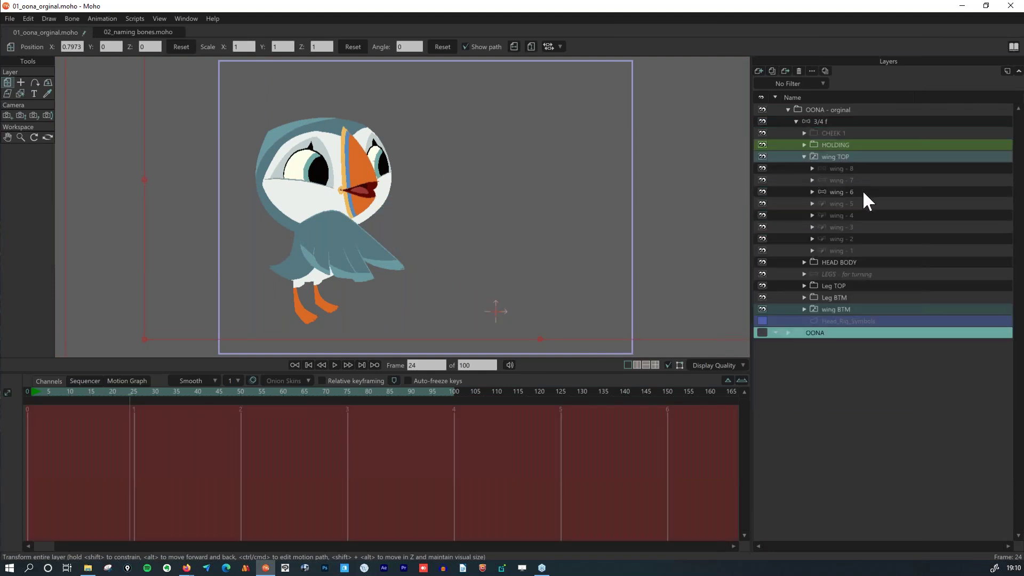
Select the wing - 2 bone layer to inspect its wing, and go to frame 0.
{"action": "left_click", "coordinate": [841, 238]}
{"action": "left_click", "coordinate": [5, 85]}
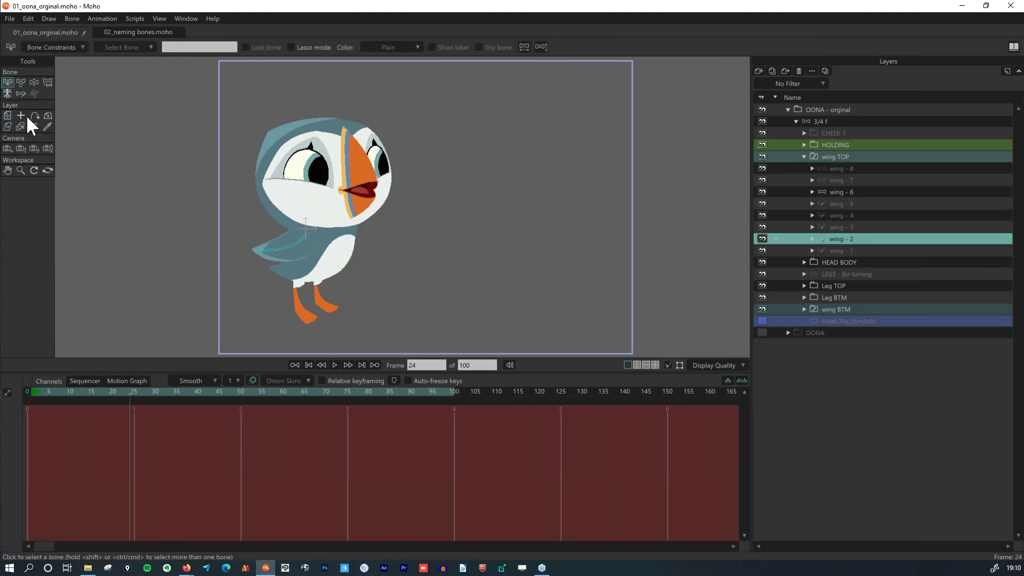
{"action": "left_click", "coordinate": [27, 392]}
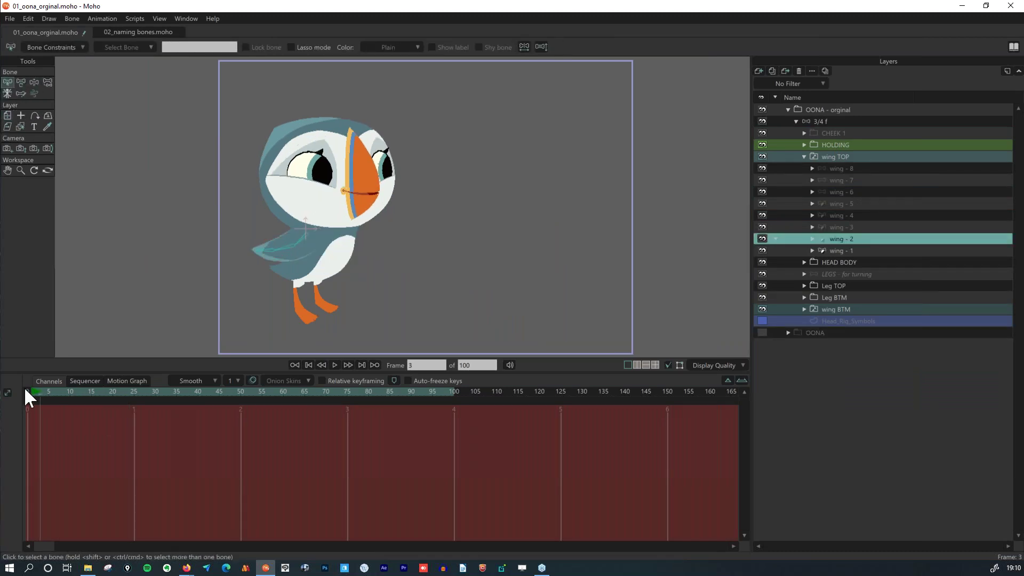
Select the original rig's 3/4 f bone layer and review the names in its bone list.
{"action": "left_click", "coordinate": [866, 121]}
{"action": "scroll", "coordinate": [284, 236], "scroll_direction": "up", "scroll_amount": 5}
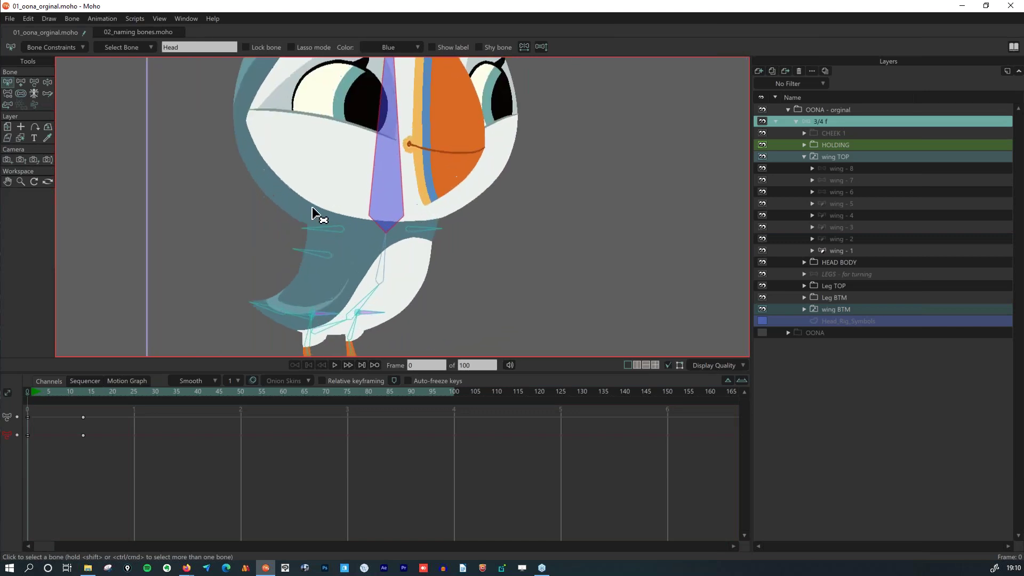
{"action": "left_click", "coordinate": [124, 49]}
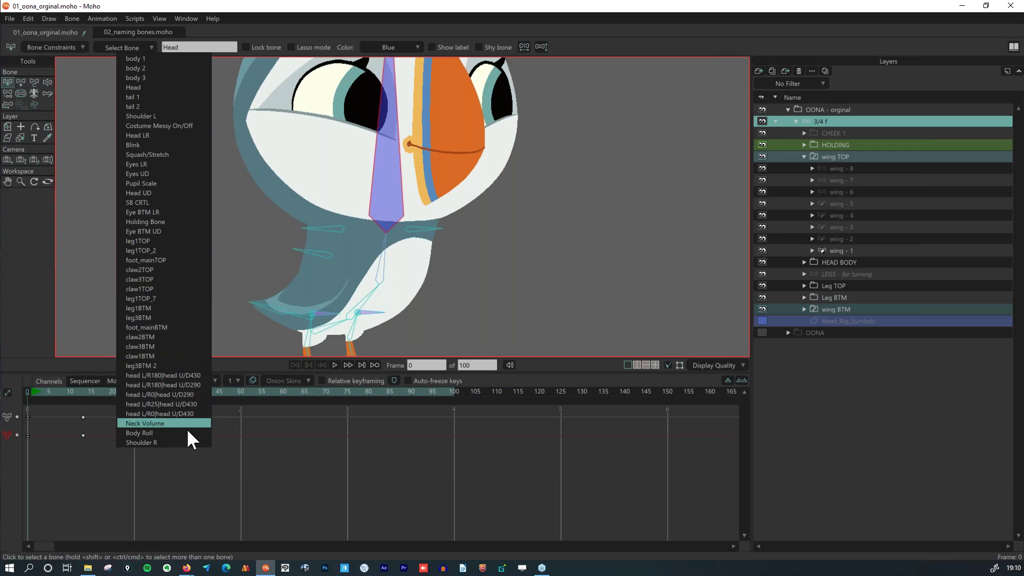
{"action": "left_click", "coordinate": [137, 46]}
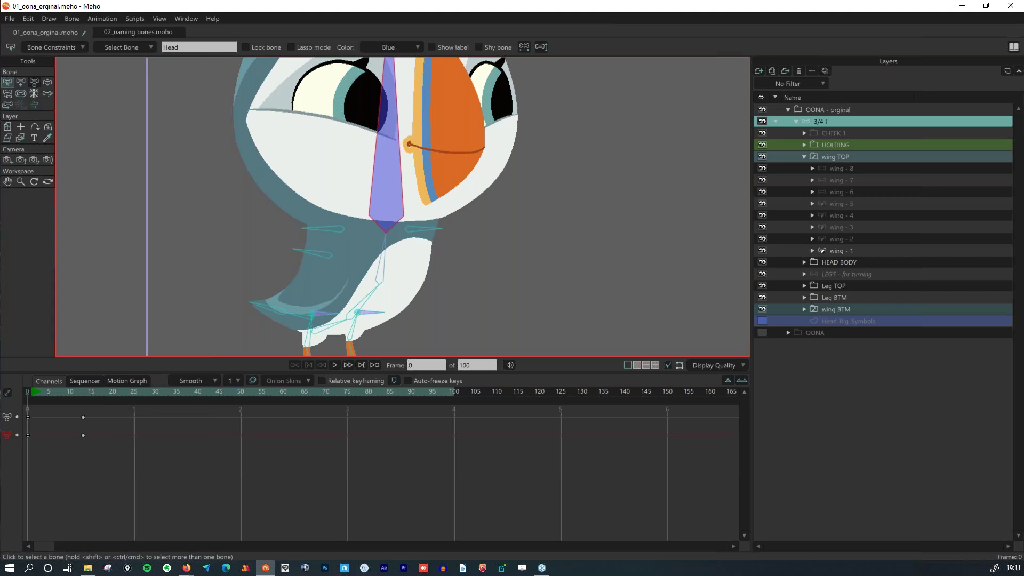
Compare the bone names in the wing - 1, wing - 2 and wing - 3 layers of the original rig's wing TOP group.
{"action": "scroll", "coordinate": [468, 256], "scroll_direction": "down", "scroll_amount": 2}
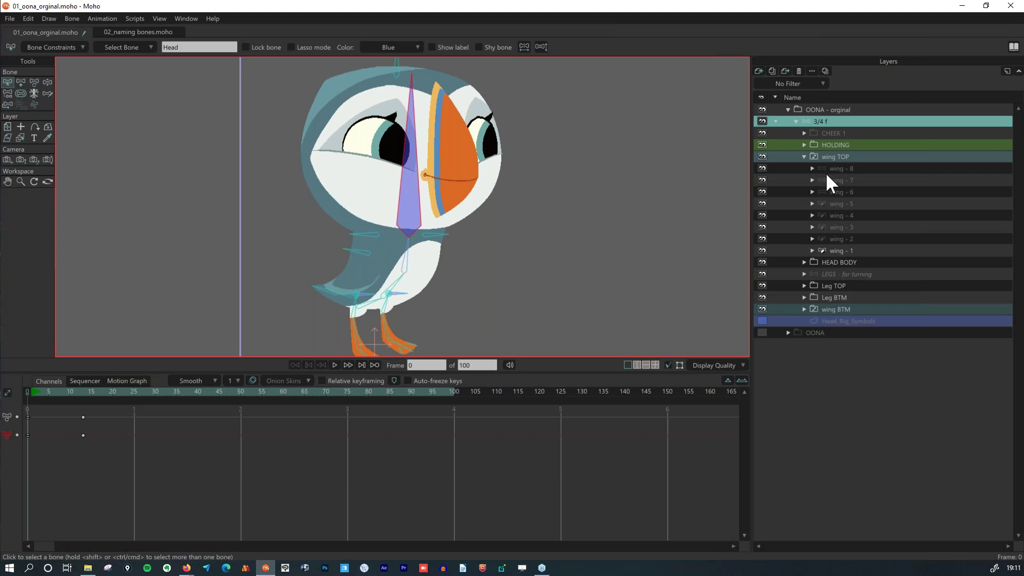
{"action": "left_click", "coordinate": [848, 250]}
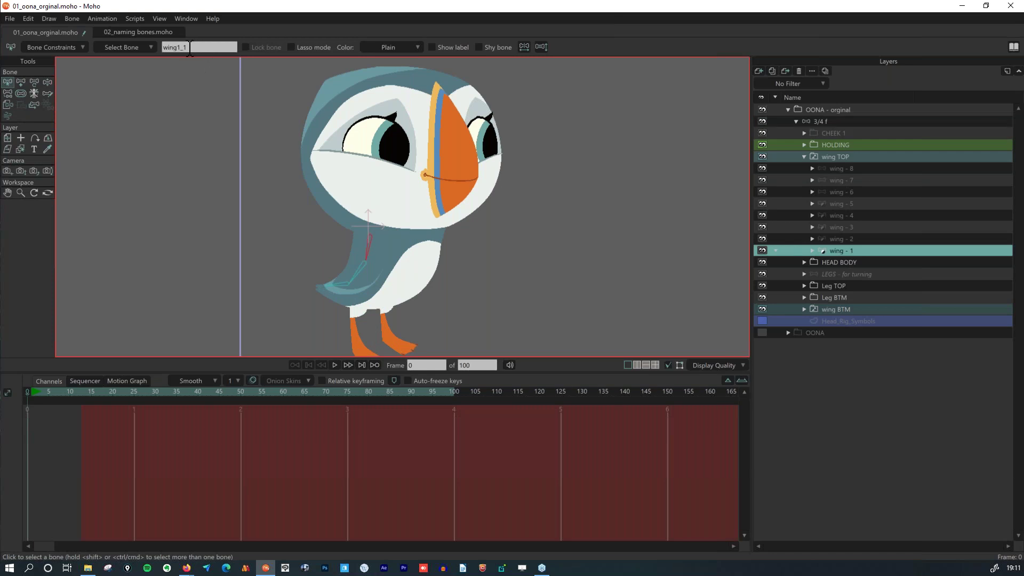
{"action": "left_click", "coordinate": [359, 275]}
{"action": "left_click", "coordinate": [864, 235]}
{"action": "left_click", "coordinate": [864, 238]}
{"action": "left_click", "coordinate": [360, 247]}
{"action": "left_click", "coordinate": [334, 260]}
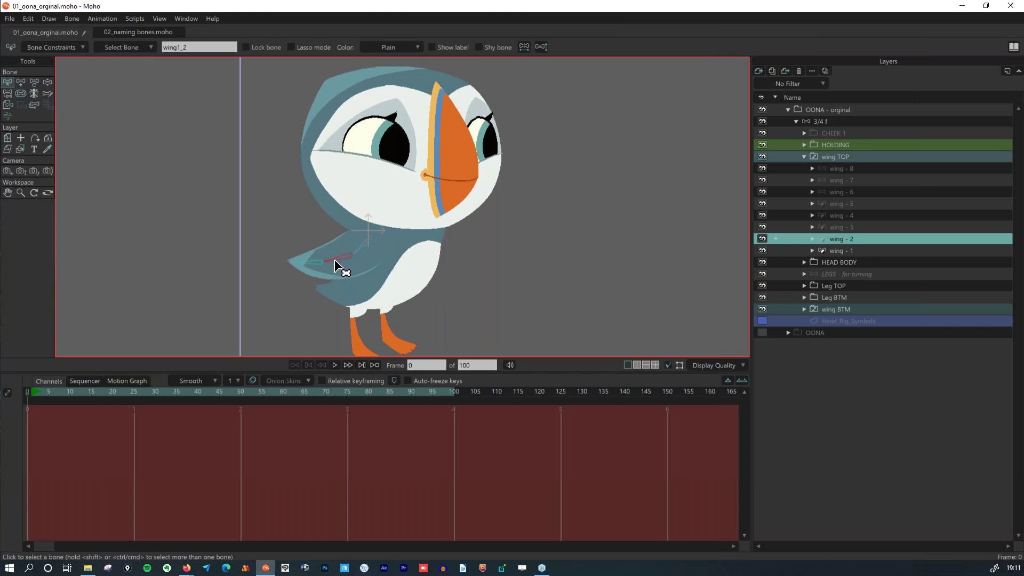
{"action": "left_click", "coordinate": [314, 263]}
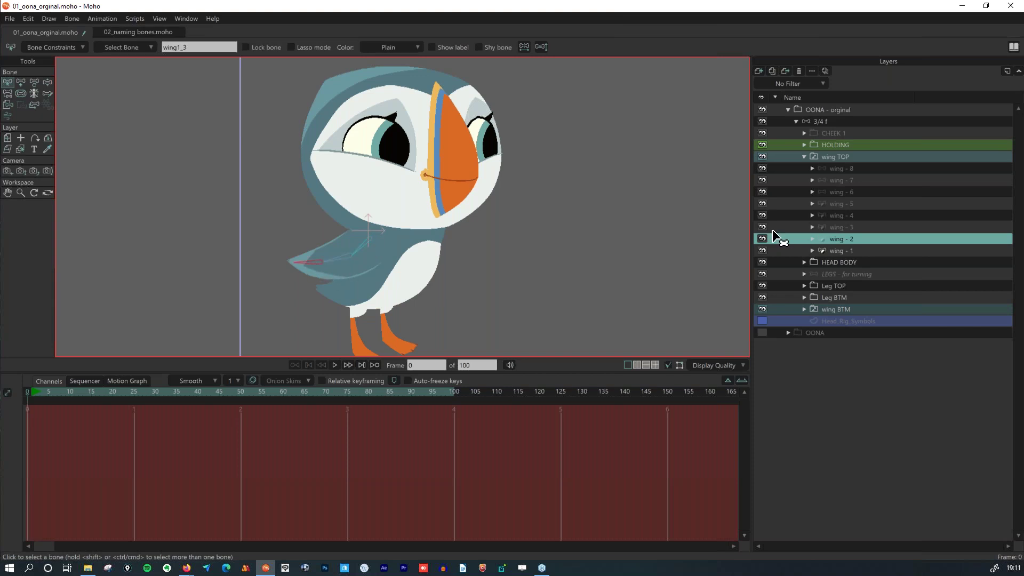
{"action": "left_click", "coordinate": [857, 228]}
{"action": "left_click", "coordinate": [389, 272]}
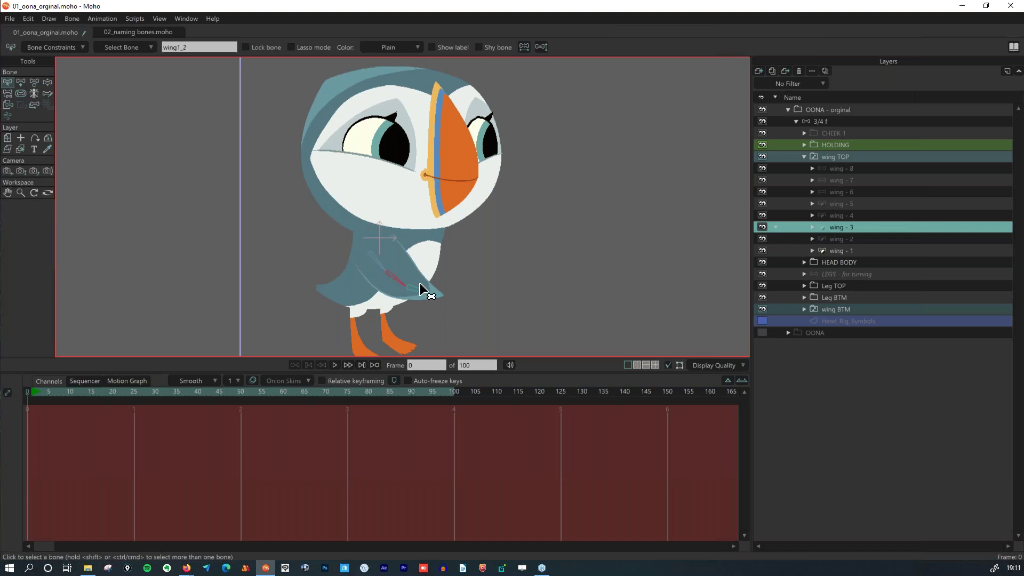
{"action": "left_click", "coordinate": [436, 295]}
Insert TOP into the name of the wing1_3 tip bone in wing TOP's wing - 1 layer and copy the name text.
{"action": "left_click", "coordinate": [840, 250]}
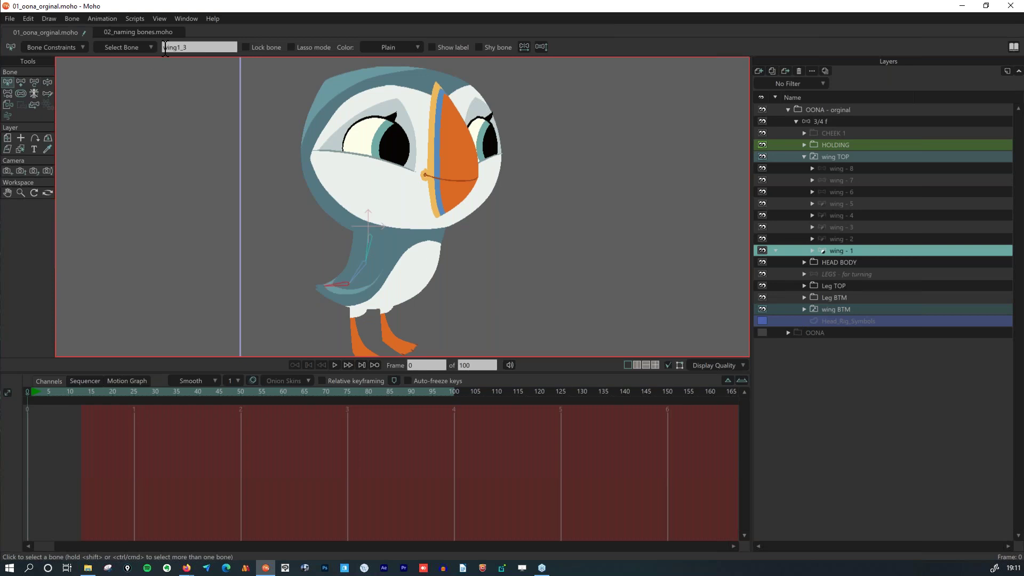
{"action": "key", "text": "alt+Tab"}
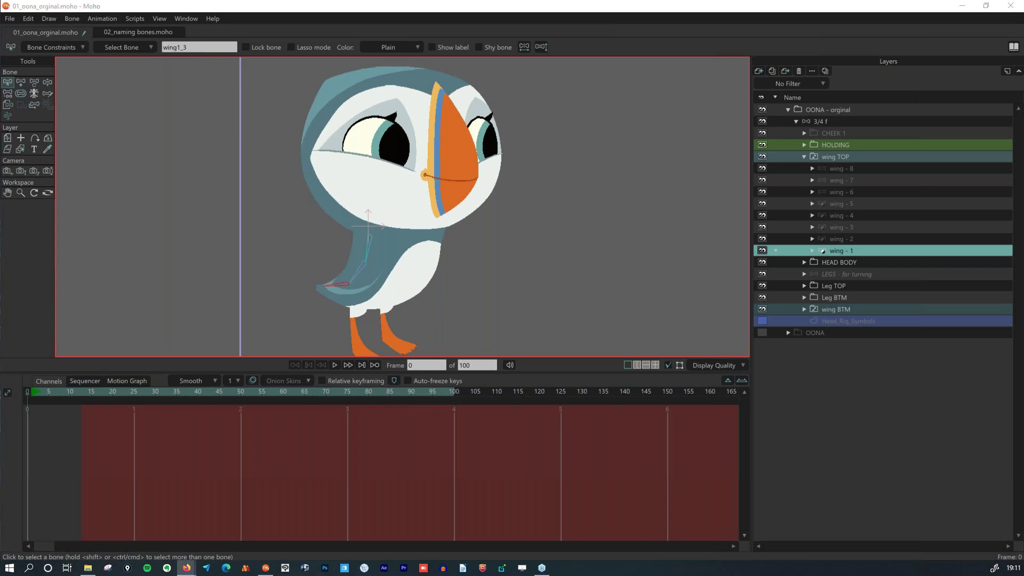
{"action": "double_click", "coordinate": [165, 52]}
{"action": "left_click", "coordinate": [175, 47]}
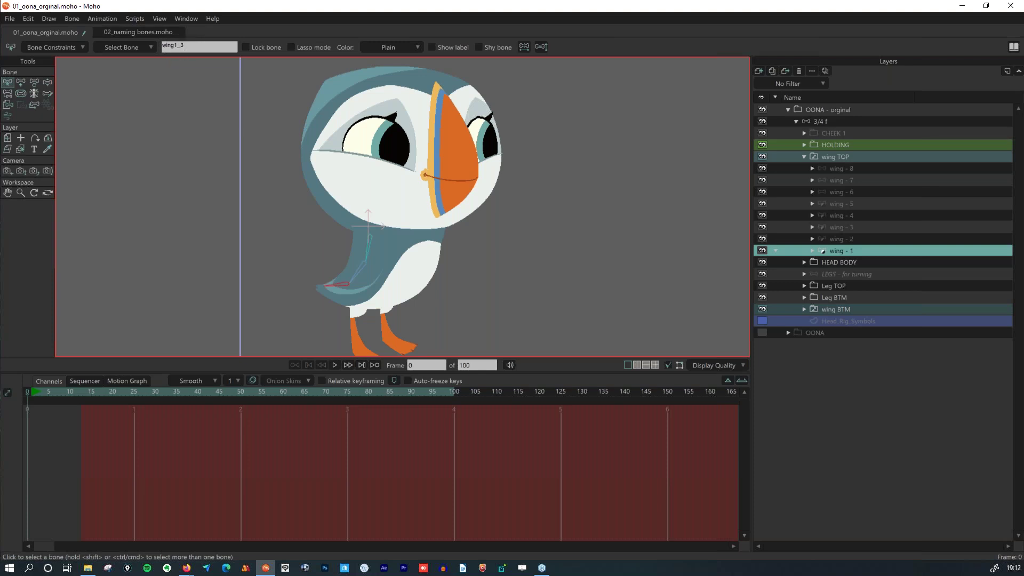
{"action": "type", "text": "TOP"}
{"action": "left_click_drag", "start_coordinate": [190, 51], "coordinate": [156, 47]}
{"action": "key", "text": "ctrl+c"}
Paste the copied name onto the other wing - 1 bones, ending the first bone's name with _1, and select the wing - 2 layer.
{"action": "left_click", "coordinate": [358, 275]}
{"action": "left_click_drag", "start_coordinate": [177, 47], "coordinate": [151, 46]}
{"action": "key", "text": "ctrl+v"}
{"action": "left_click", "coordinate": [373, 252]}
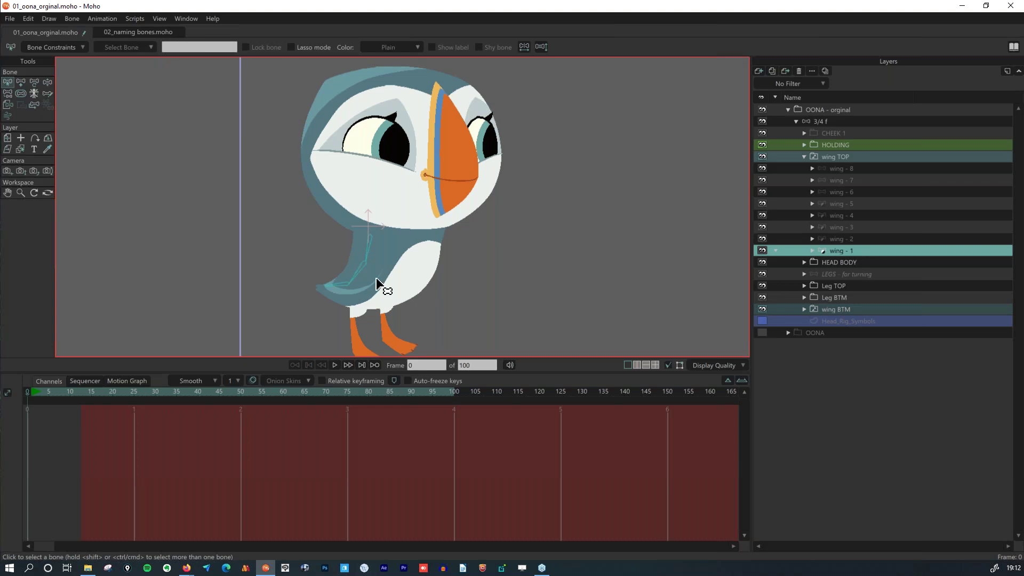
{"action": "left_click", "coordinate": [369, 249]}
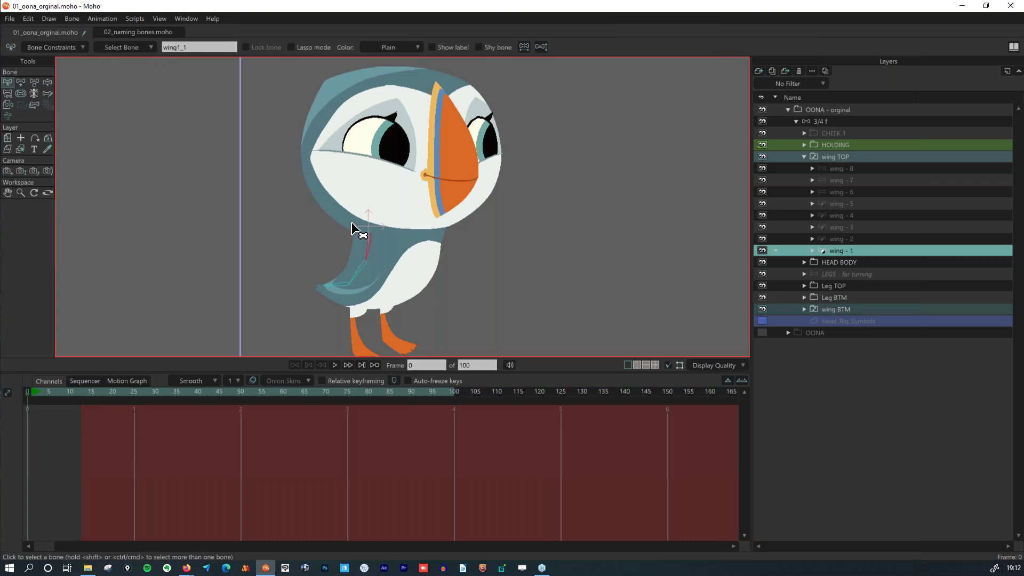
{"action": "left_click", "coordinate": [192, 47]}
{"action": "key", "text": "ctrl+v"}
{"action": "type", "text": "_1"}
{"action": "key", "text": "Return"}
{"action": "left_click", "coordinate": [875, 237]}
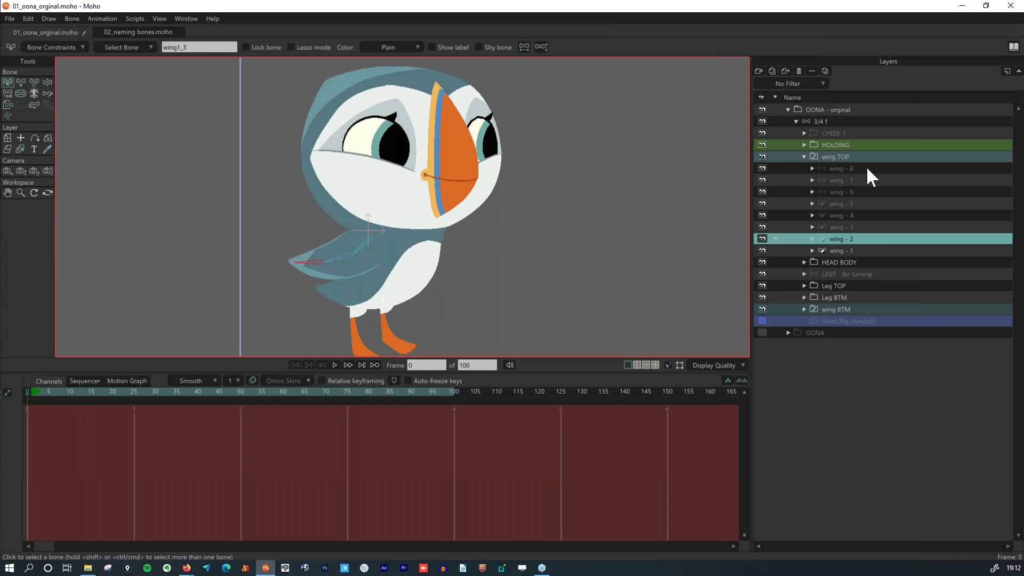
Switch to the 02_naming bones.moho document and examine the bone names in wing TOP's wing - 1 and wing - 5 layers.
{"action": "left_click", "coordinate": [132, 32]}
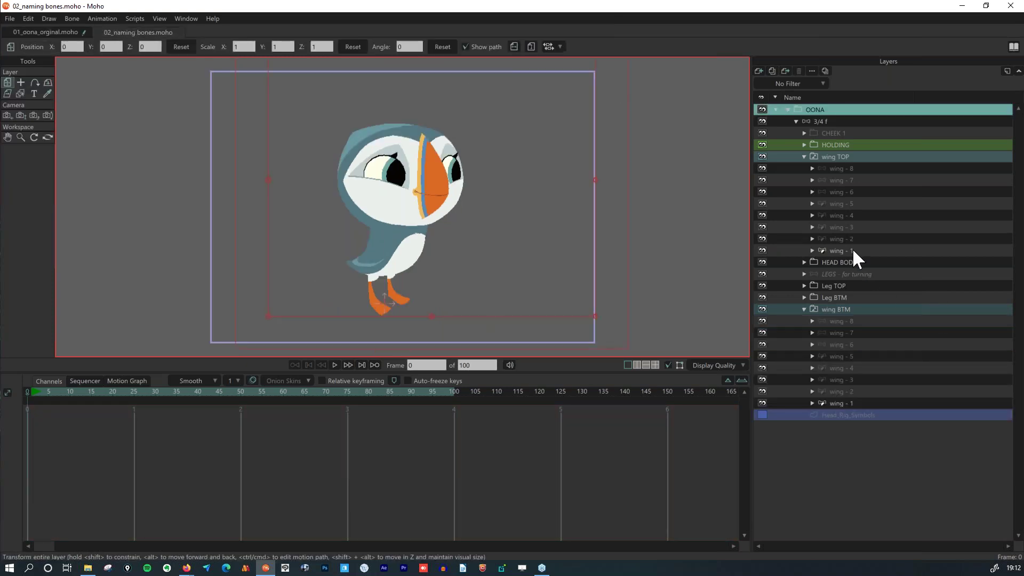
{"action": "left_click", "coordinate": [852, 250]}
{"action": "left_click", "coordinate": [12, 83]}
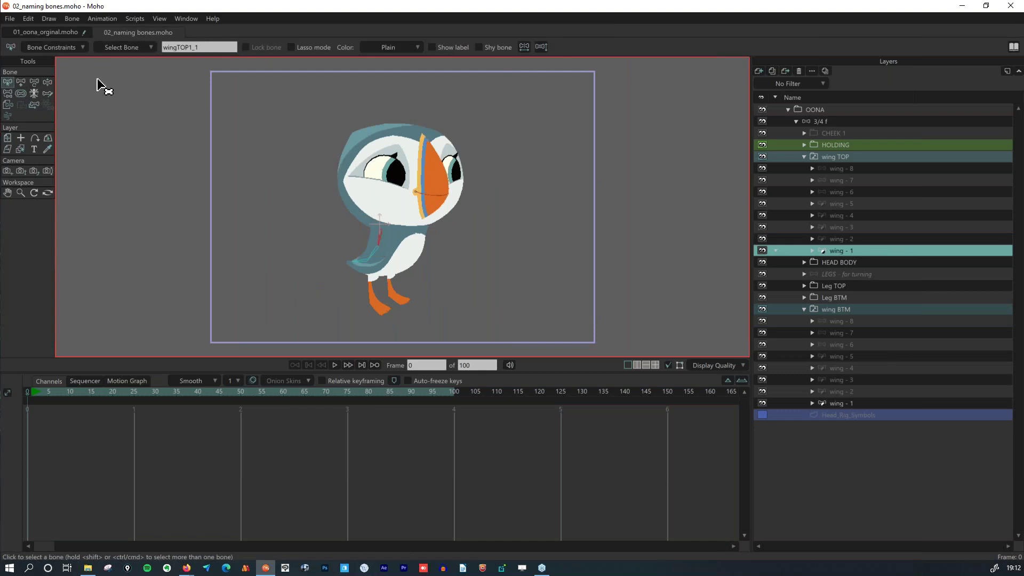
{"action": "left_click", "coordinate": [364, 264]}
{"action": "left_click", "coordinate": [359, 261]}
{"action": "left_click", "coordinate": [873, 204]}
{"action": "left_click", "coordinate": [392, 219]}
{"action": "left_click", "coordinate": [391, 244]}
{"action": "left_click", "coordinate": [370, 254]}
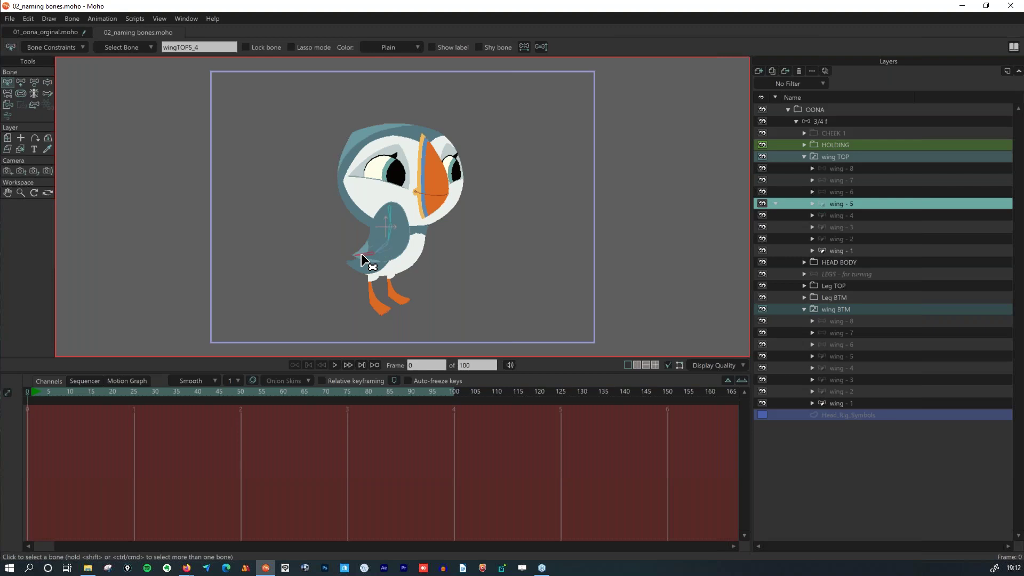
Examine the bone names in the wing - 2 and wing - 7 layers of the wing BTM group.
{"action": "left_click", "coordinate": [846, 392]}
{"action": "left_click", "coordinate": [446, 246]}
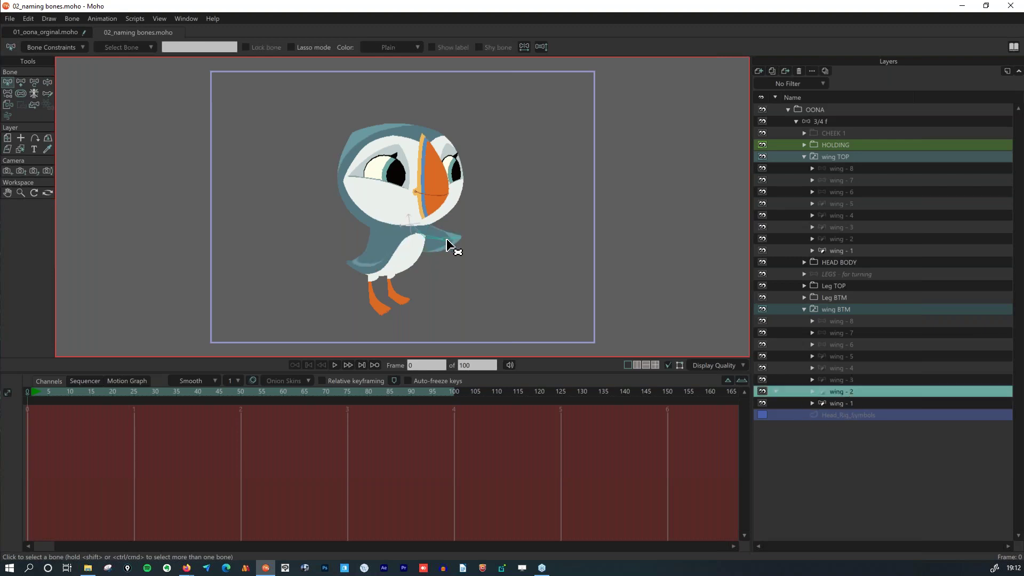
{"action": "left_click", "coordinate": [433, 243]}
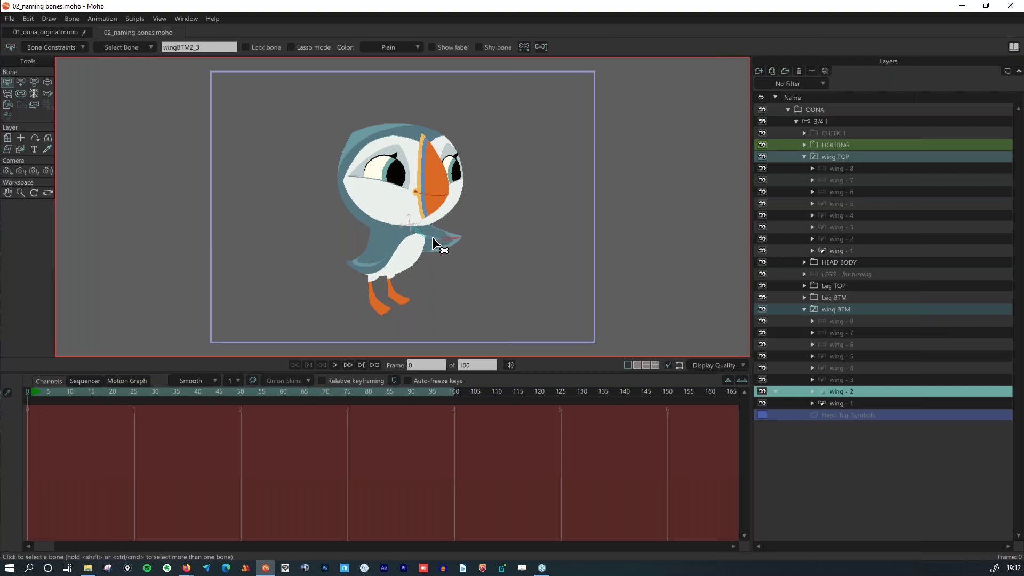
{"action": "left_click", "coordinate": [861, 331]}
{"action": "left_click", "coordinate": [470, 211]}
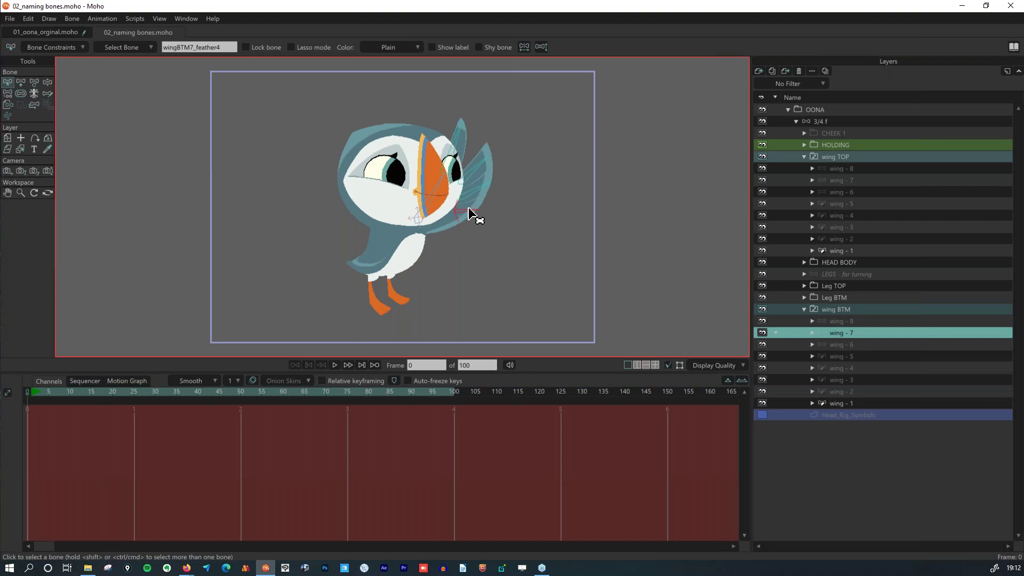
{"action": "left_click", "coordinate": [479, 170]}
Look at wing TOP's wing - 8 layer and test-pose the feather bones of its wing - 7 layer with Manipulate Bones.
{"action": "left_click", "coordinate": [868, 167]}
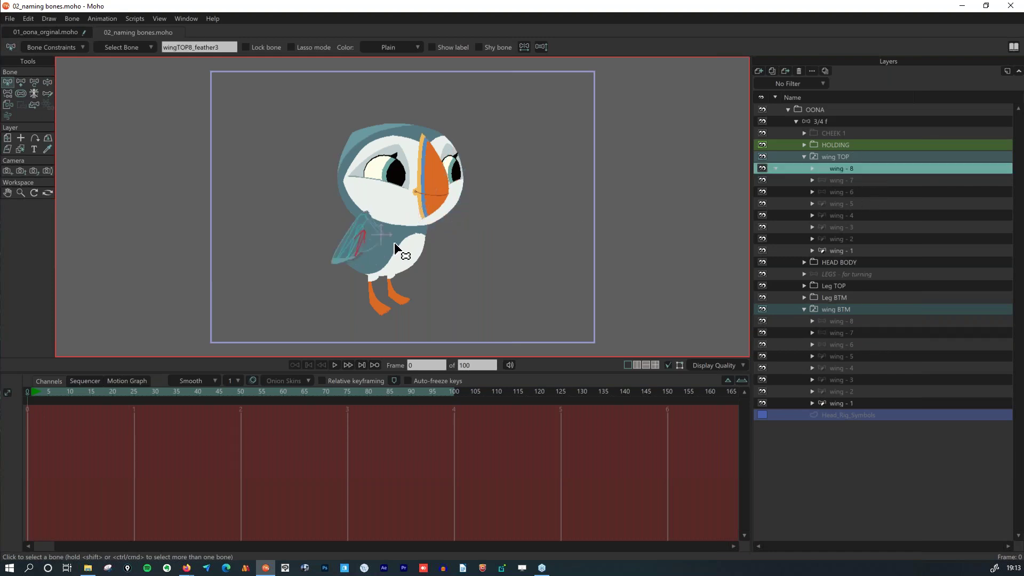
{"action": "left_click", "coordinate": [876, 181]}
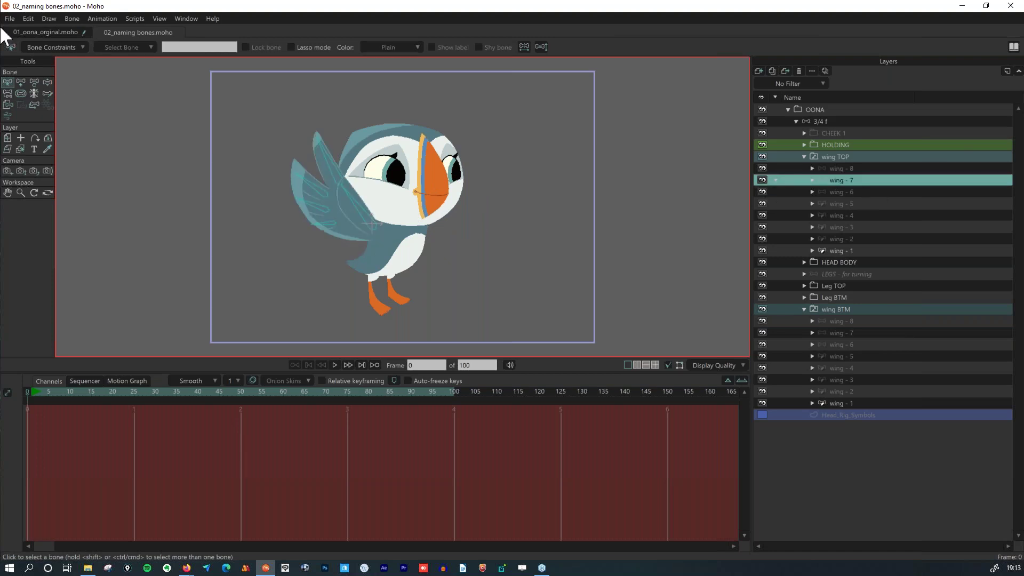
{"action": "left_click", "coordinate": [33, 81]}
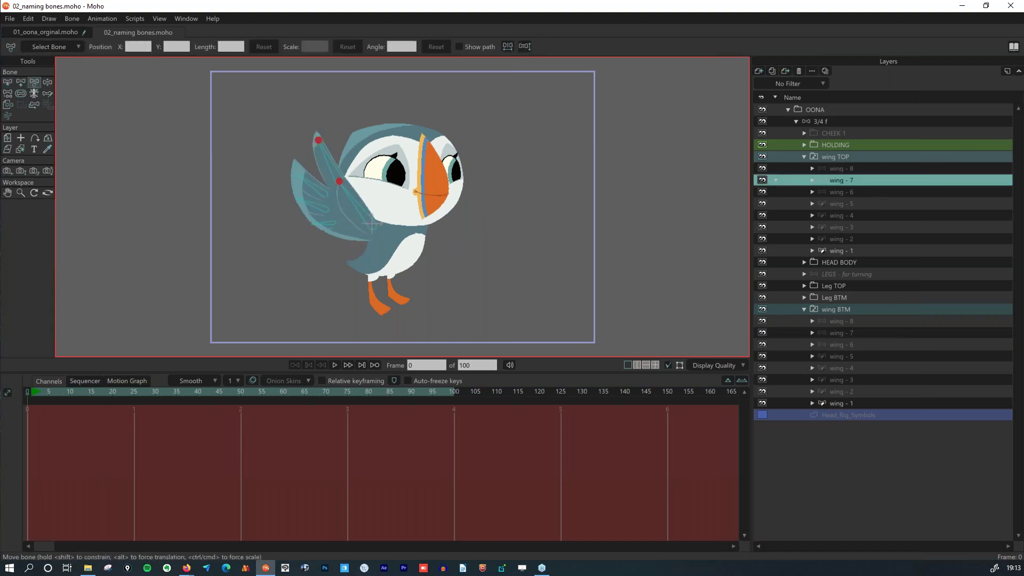
{"action": "left_click", "coordinate": [47, 82]}
{"action": "left_click_drag", "start_coordinate": [334, 126], "coordinate": [296, 197]}
{"action": "left_click_drag", "start_coordinate": [297, 201], "coordinate": [328, 230]}
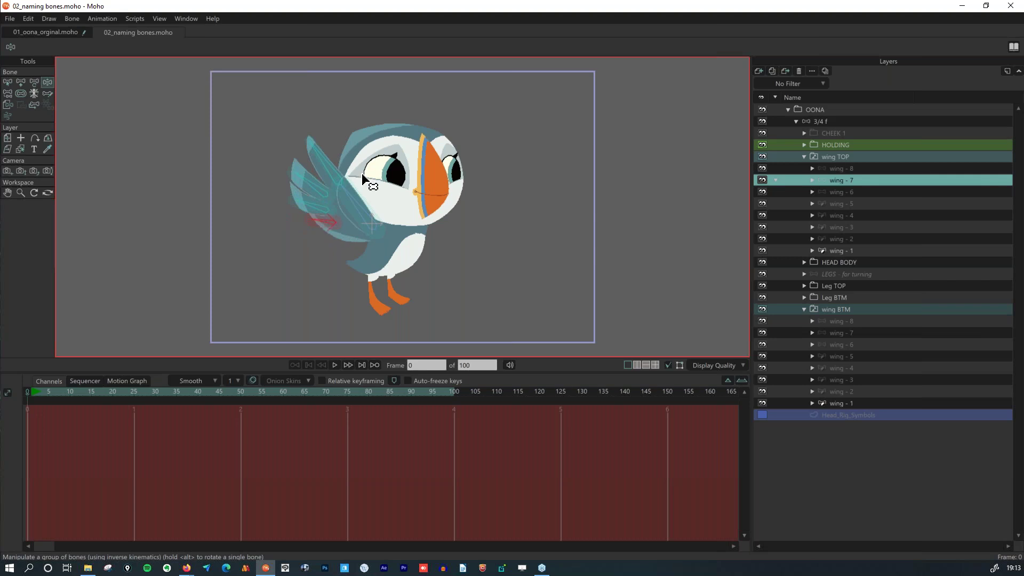
Show the Actions window for the wing - 7 layer and return to the Select Bone tool with no bone selected.
{"action": "left_click", "coordinate": [184, 19]}
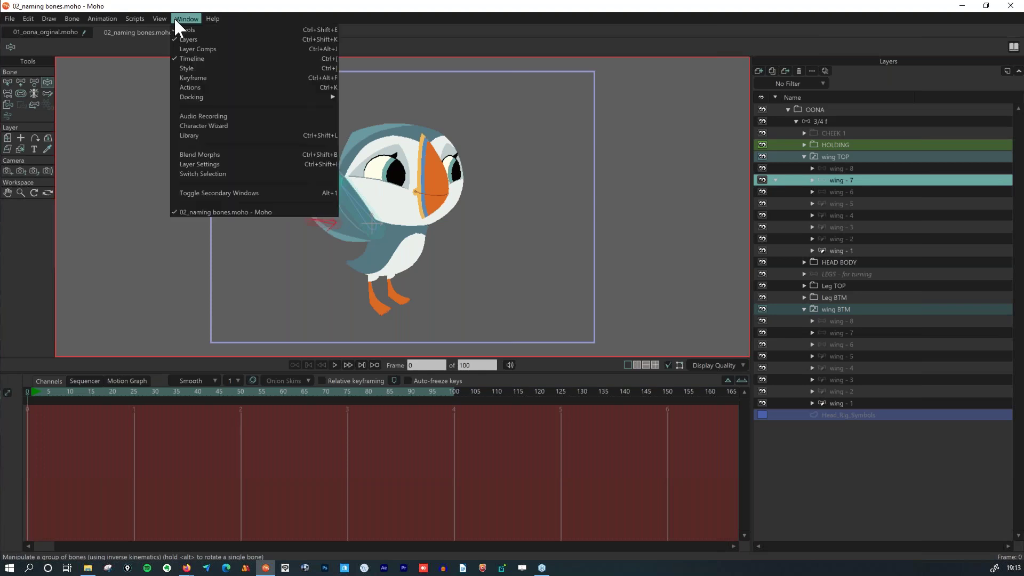
{"action": "left_click", "coordinate": [213, 87]}
{"action": "left_click", "coordinate": [8, 81]}
{"action": "left_click", "coordinate": [526, 233]}
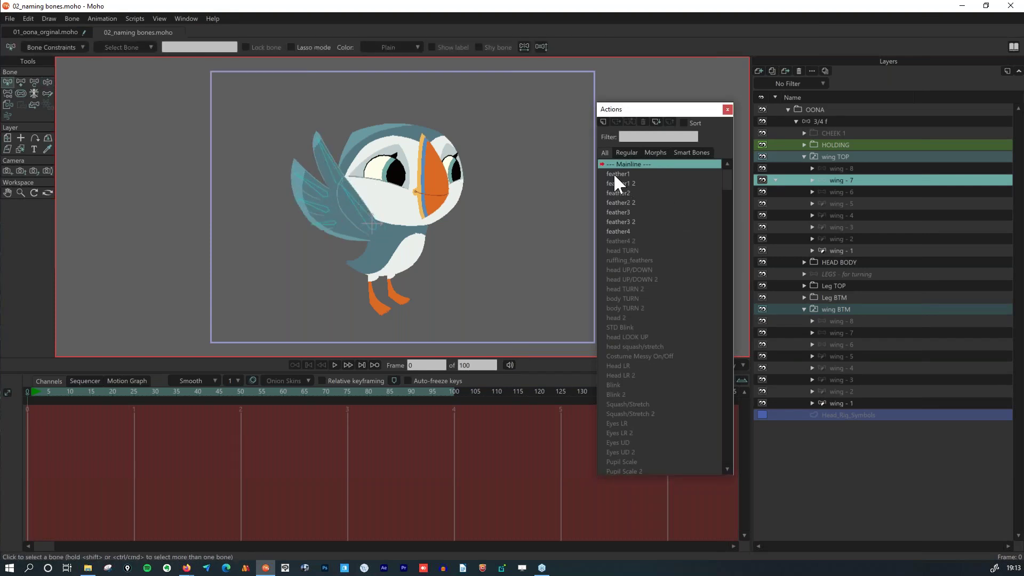
Rename the feather1 action as wingTOP7_feather1, using the name copied from the matching feather bone.
{"action": "left_click", "coordinate": [331, 160]}
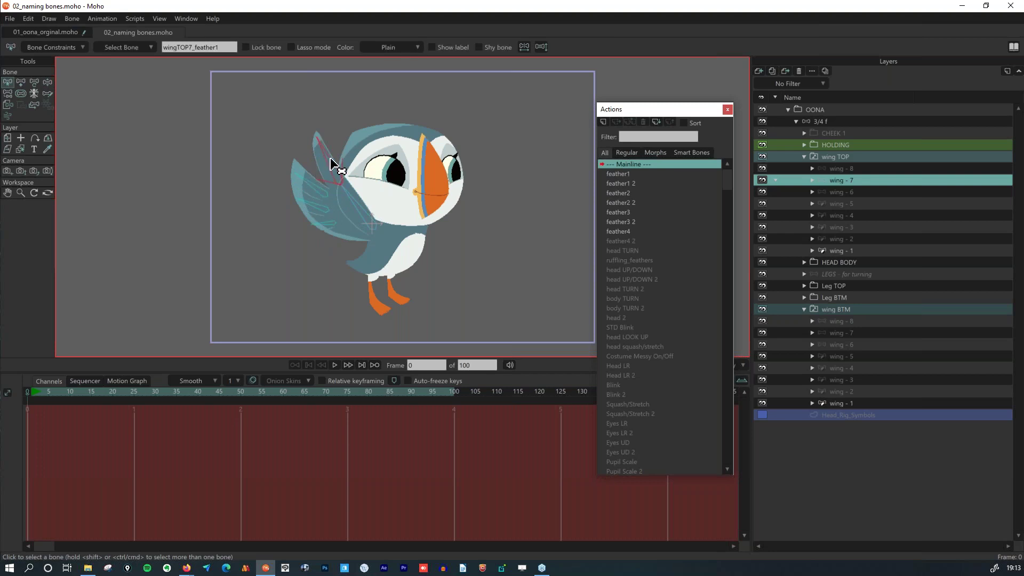
{"action": "double_click", "coordinate": [233, 47]}
{"action": "key", "text": "ctrl+c"}
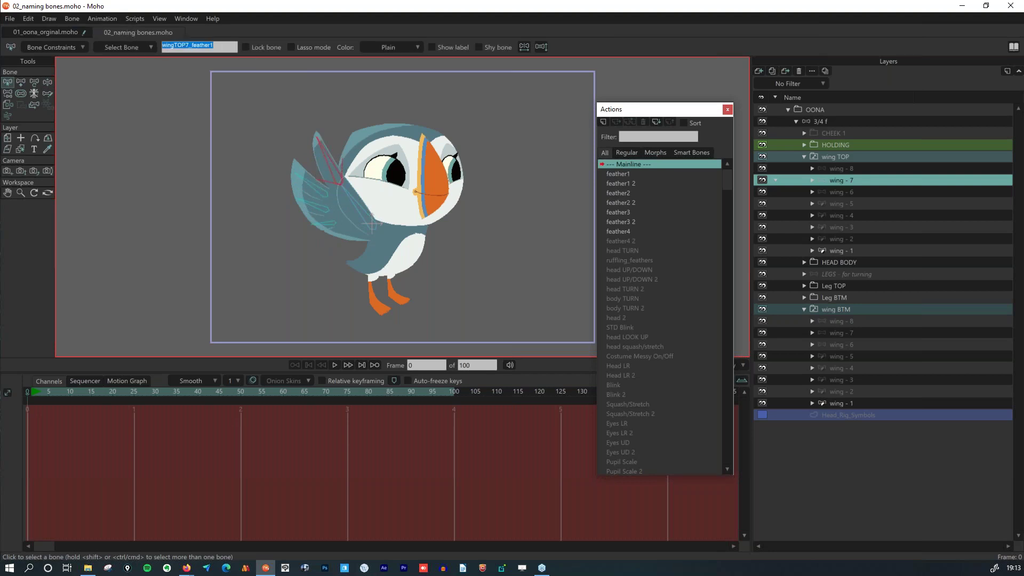
{"action": "right_click", "coordinate": [620, 171]}
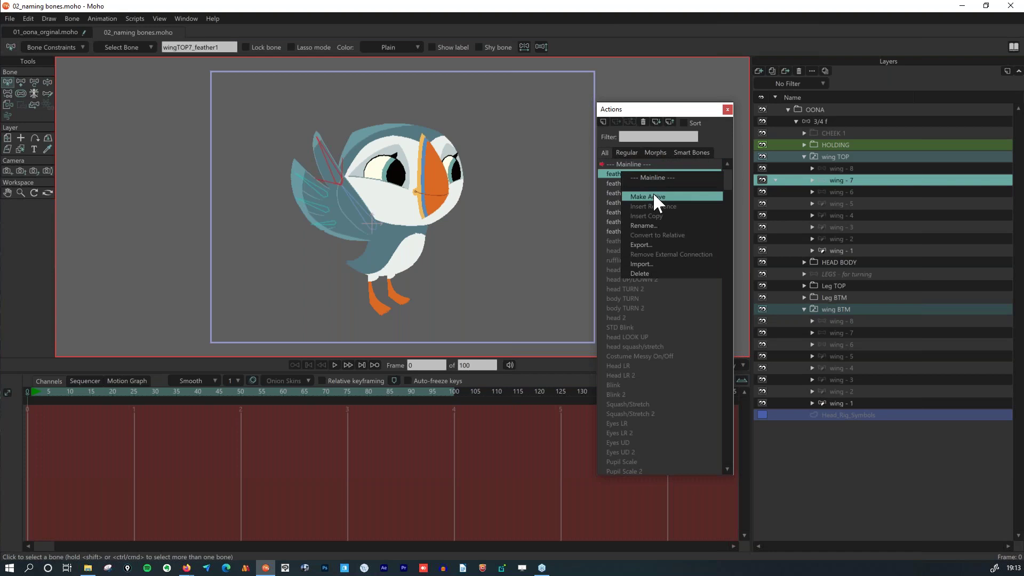
{"action": "left_click", "coordinate": [642, 225]}
{"action": "key", "text": "ctrl+v"}
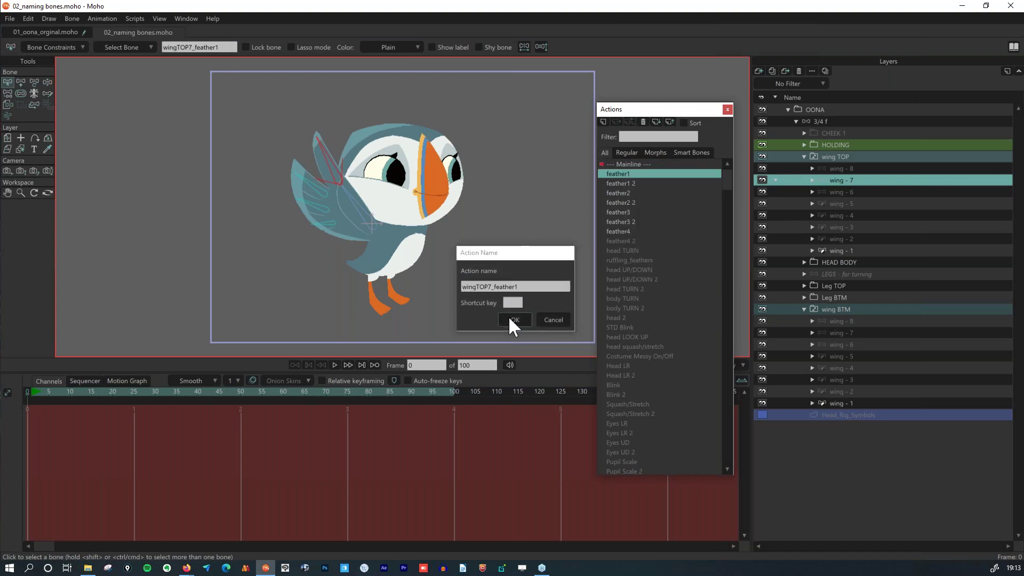
{"action": "left_click", "coordinate": [509, 319]}
Rename the feather1 2 action as wingTOP7_feather1 2.
{"action": "right_click", "coordinate": [623, 182]}
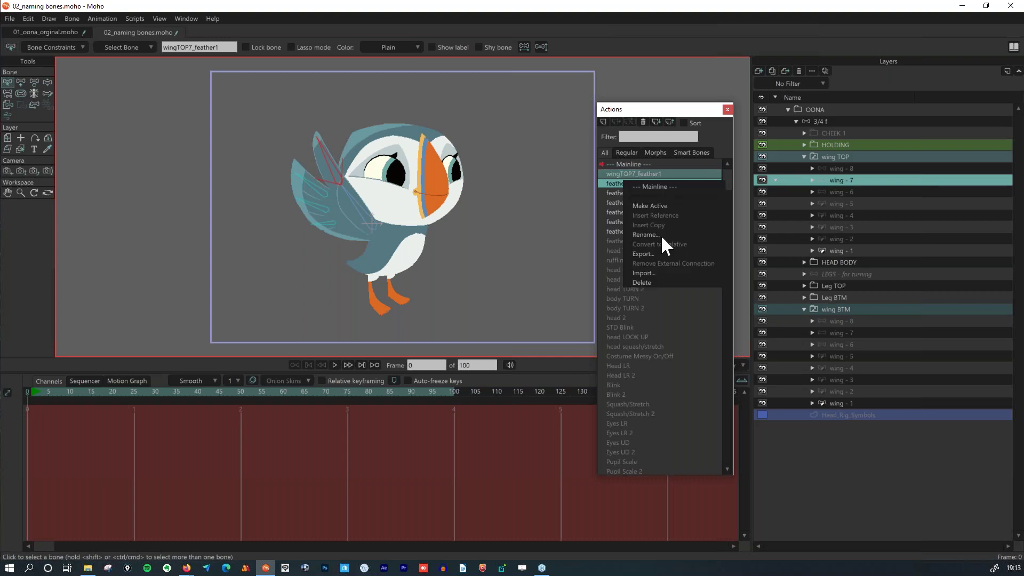
{"action": "left_click", "coordinate": [659, 234]}
{"action": "key", "text": "ctrl+v"}
{"action": "key", "text": "Return"}
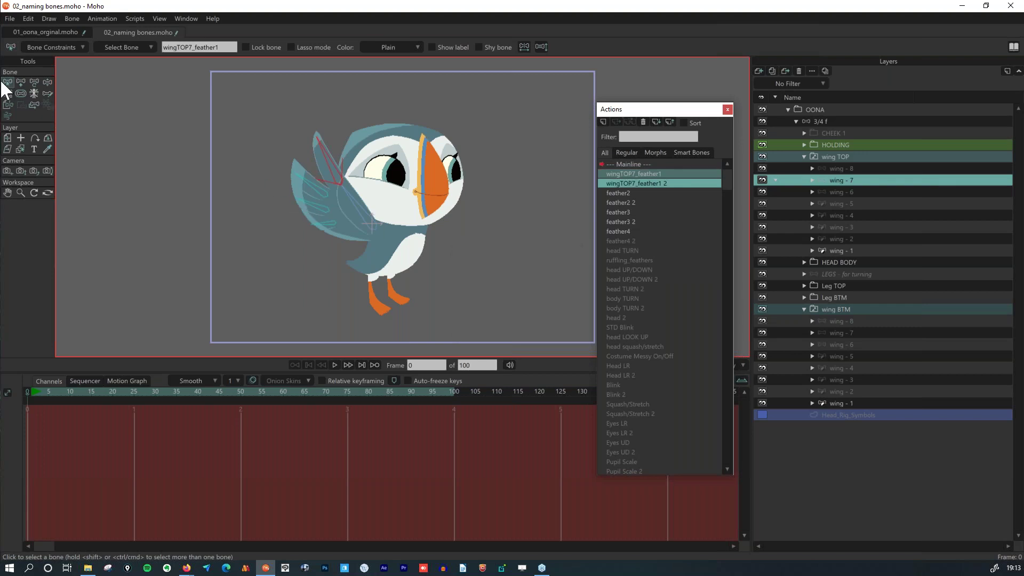
Rotate the wingTOP7_feather1 bone to about 354.7° at frame 8 with Transform Bone to test its action.
{"action": "left_click", "coordinate": [172, 141]}
{"action": "left_click", "coordinate": [326, 168]}
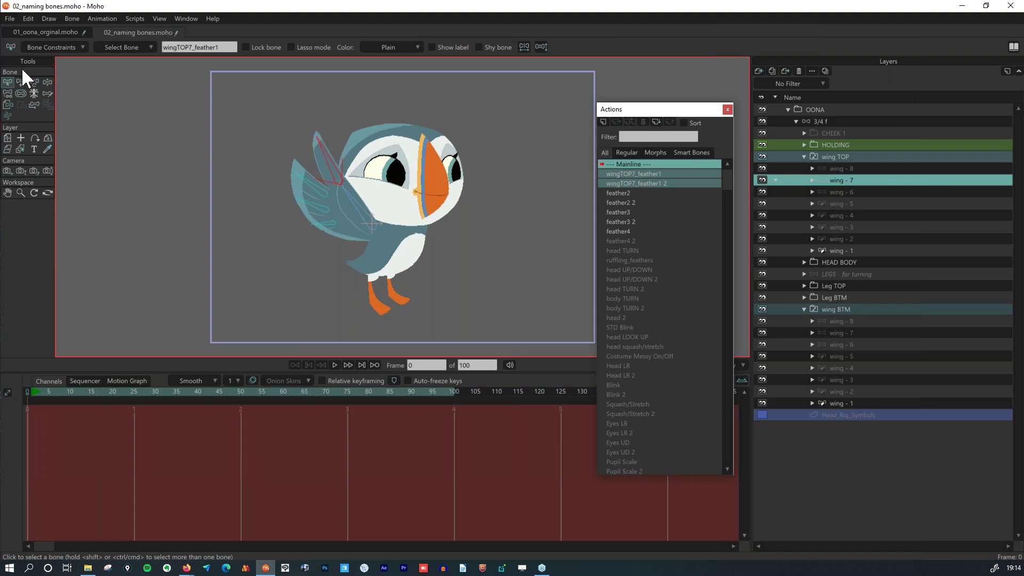
{"action": "left_click", "coordinate": [32, 80]}
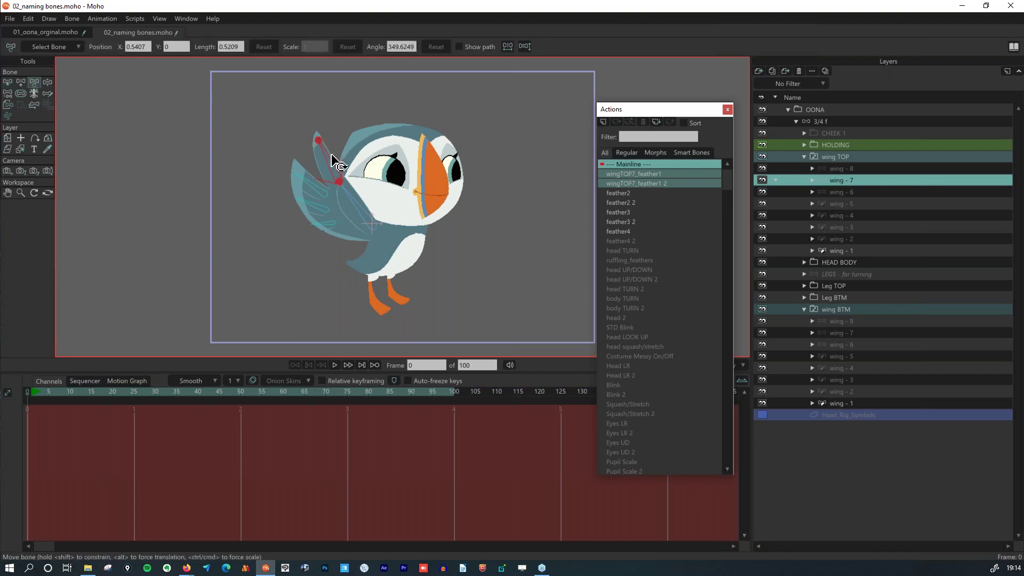
{"action": "left_click", "coordinate": [62, 392]}
{"action": "mouse_move", "coordinate": [297, 165]}
{"action": "left_mouse_down"}
{"action": "mouse_move", "coordinate": [338, 142]}
{"action": "mouse_move", "coordinate": [301, 165]}
{"action": "mouse_move", "coordinate": [326, 142]}
{"action": "mouse_move", "coordinate": [306, 160]}
{"action": "mouse_move", "coordinate": [322, 133]}
{"action": "mouse_move", "coordinate": [314, 158]}
{"action": "mouse_move", "coordinate": [320, 142]}
{"action": "mouse_move", "coordinate": [308, 130]}
{"action": "mouse_move", "coordinate": [307, 160]}
{"action": "left_mouse_up"}
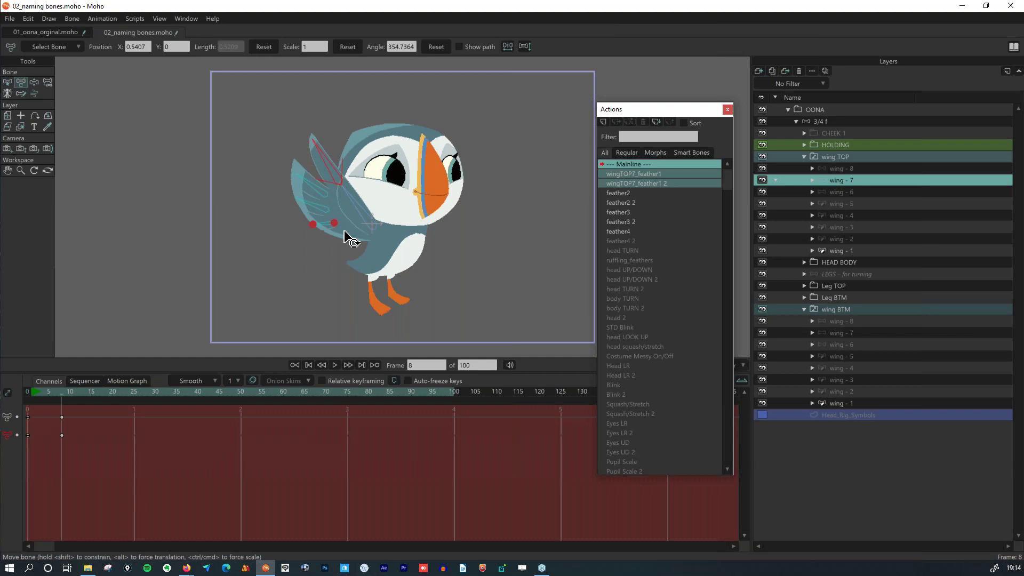
{"action": "left_click_drag", "start_coordinate": [345, 235], "coordinate": [347, 193]}
Rename the feather2 action of wing - 7 as wingTOP7_feather2, using the name copied from the matching feather bone.
{"action": "left_click", "coordinate": [7, 82]}
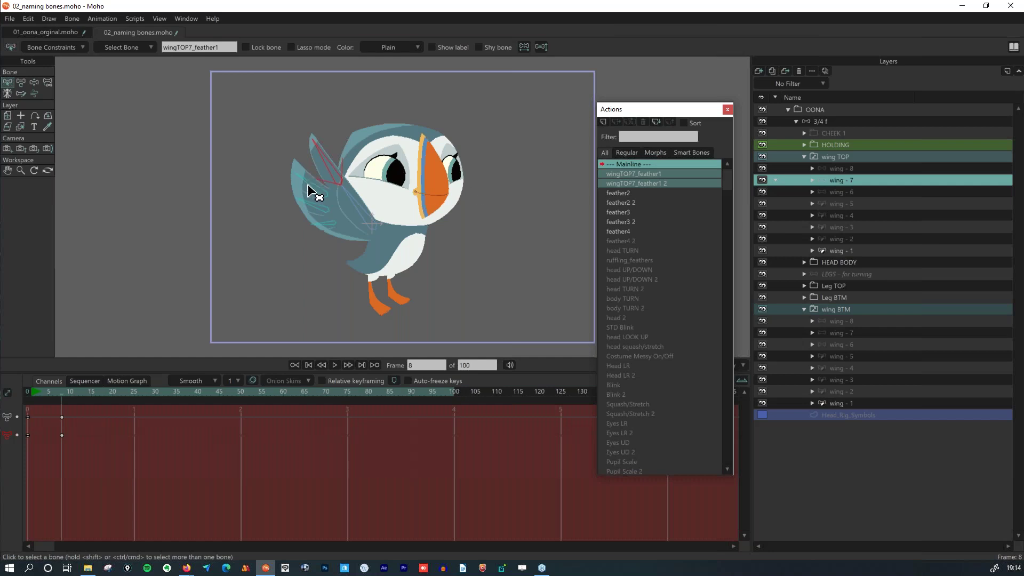
{"action": "left_click", "coordinate": [316, 202]}
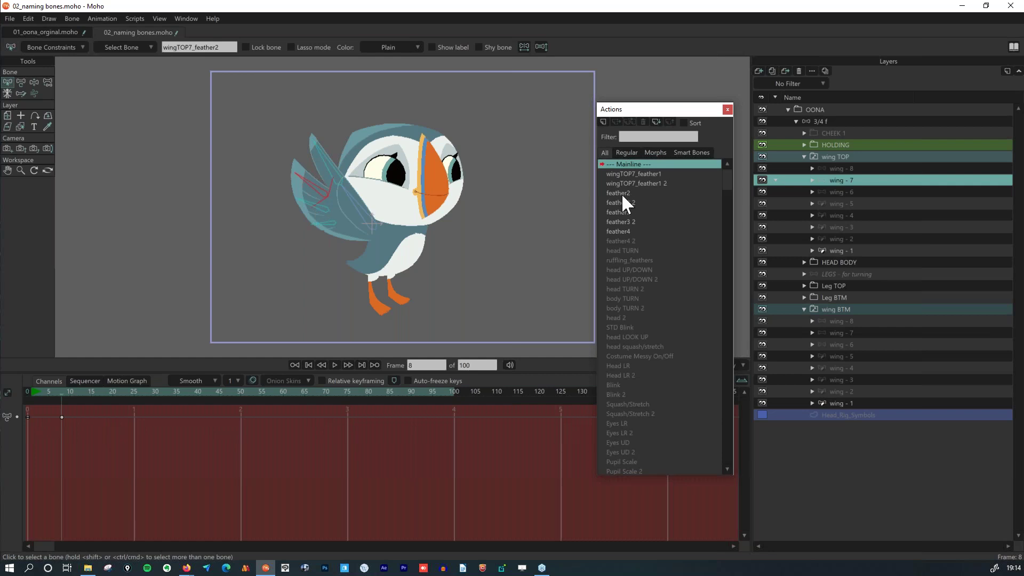
{"action": "double_click", "coordinate": [226, 47]}
{"action": "key", "text": "ctrl+c"}
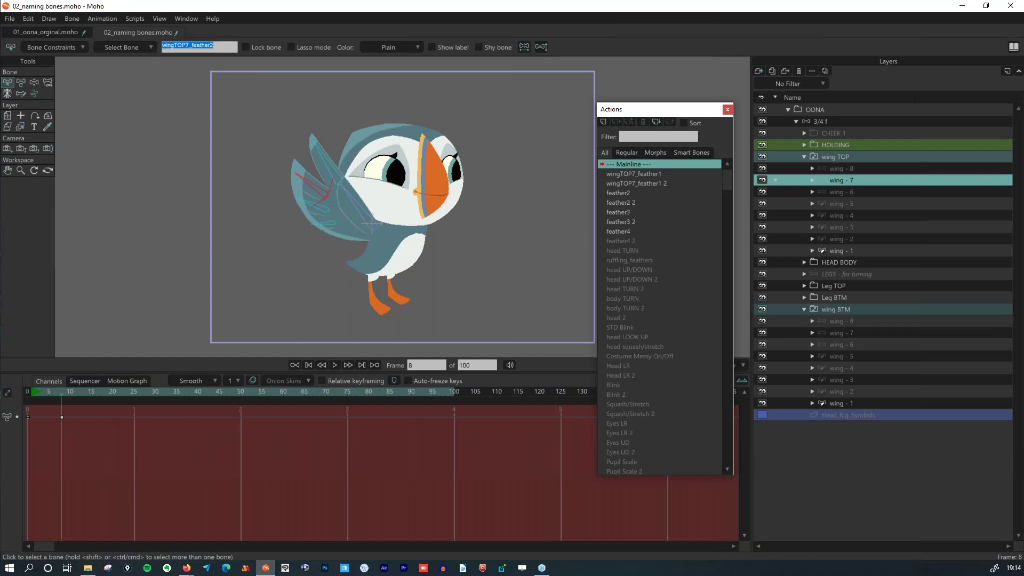
{"action": "right_click", "coordinate": [617, 190]}
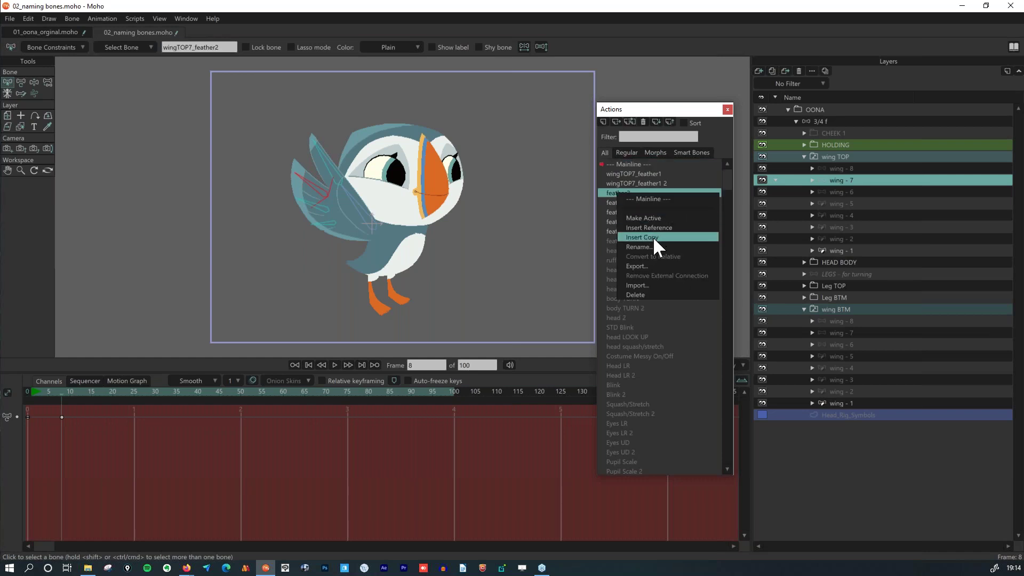
{"action": "left_click", "coordinate": [651, 241]}
{"action": "key", "text": "ctrl+v"}
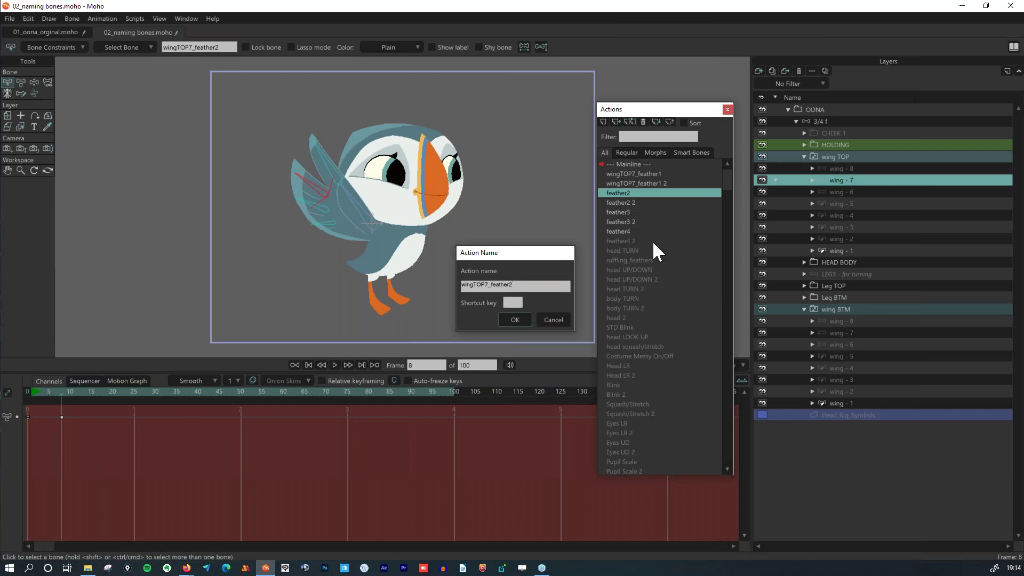
{"action": "key", "text": "Return"}
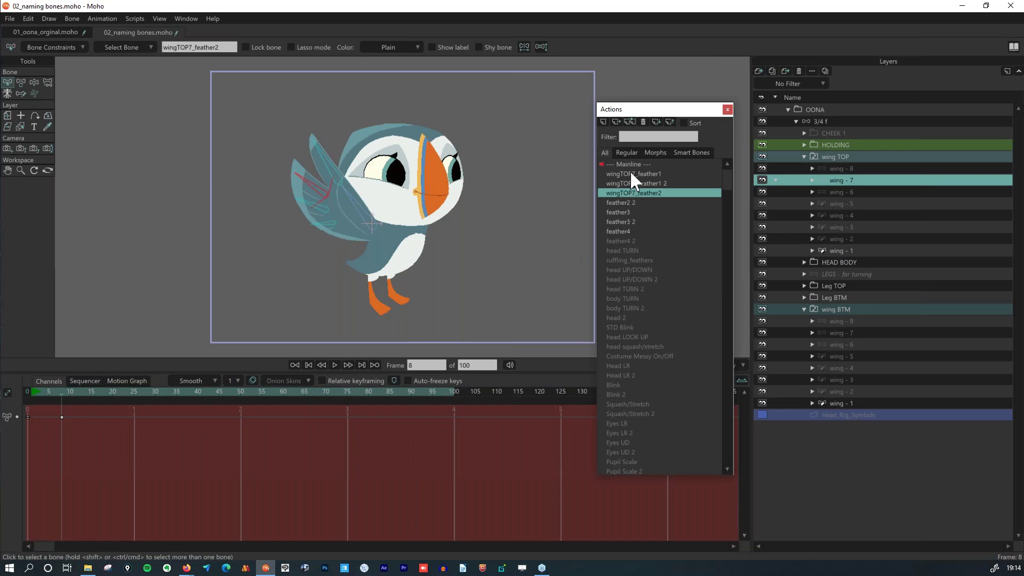
Rename the feather2 2 action as wingTOP7_feather2 2.
{"action": "right_click", "coordinate": [623, 202]}
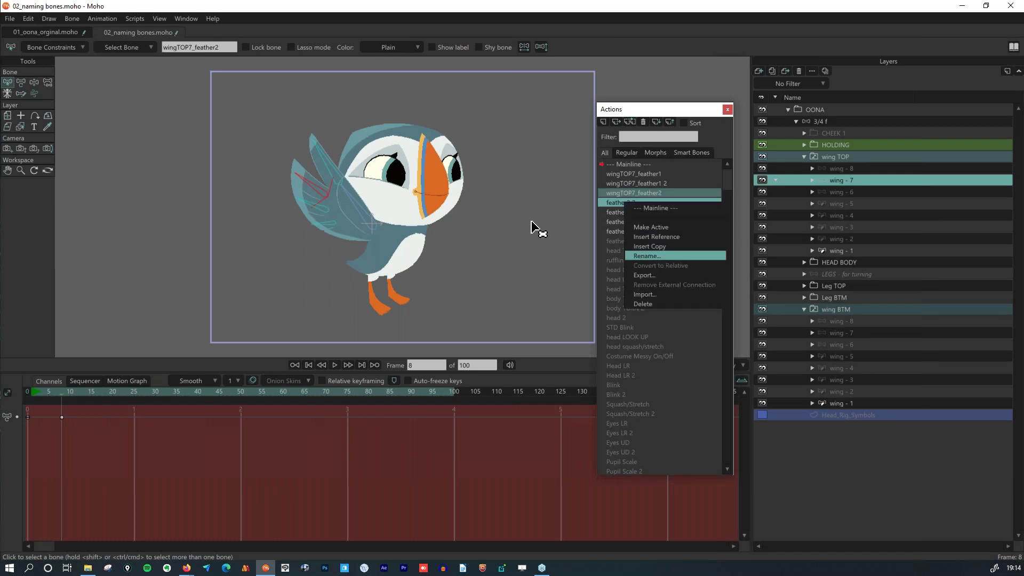
{"action": "left_click", "coordinate": [650, 256]}
{"action": "key", "text": "Home"}
{"action": "type", "text": "wingTOP7_"}
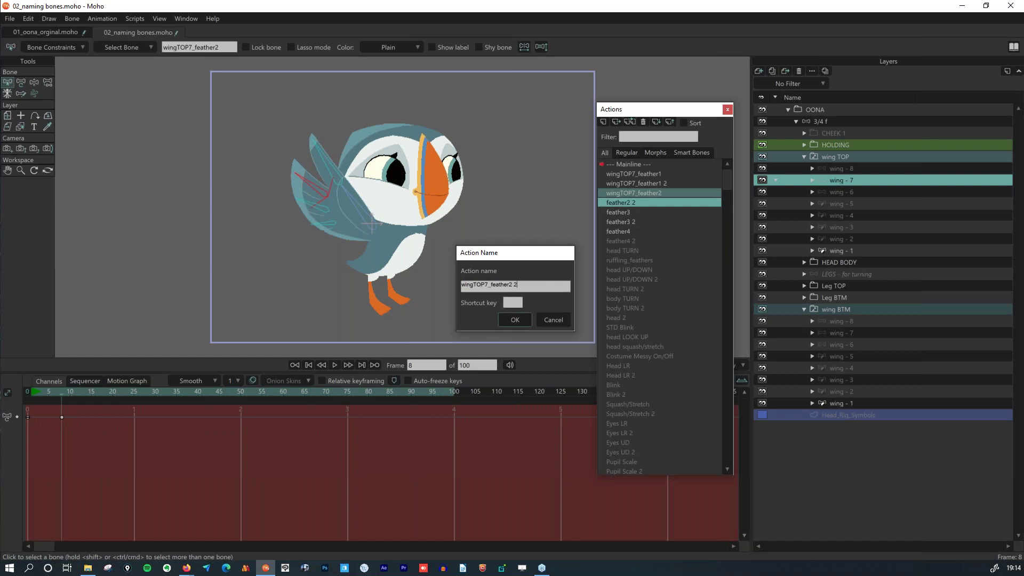
{"action": "key", "text": "Return"}
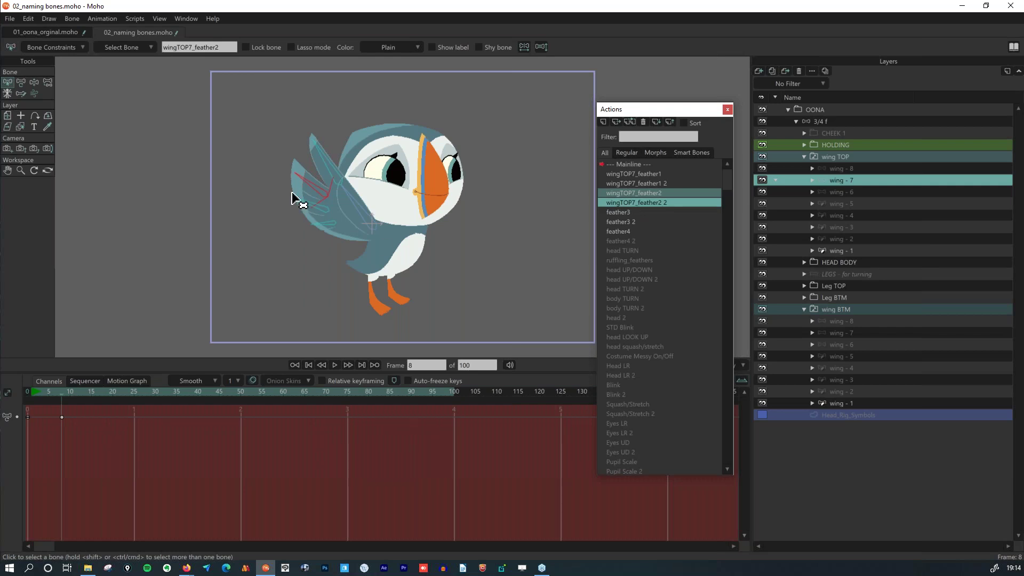
Check the bone names and actions of the wing - 2 and wing - 6 layers in wing TOP.
{"action": "left_click", "coordinate": [851, 239]}
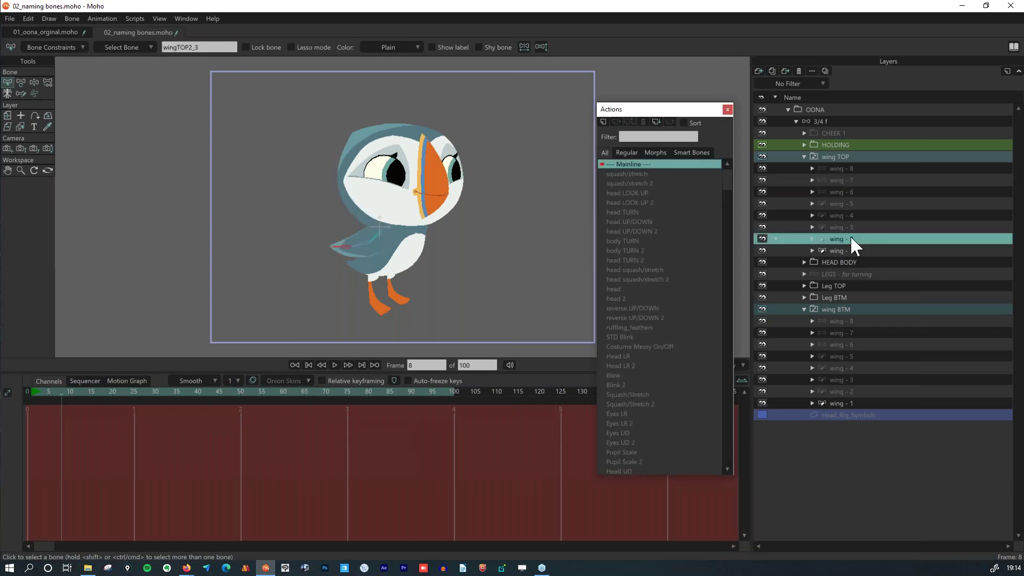
{"action": "left_click", "coordinate": [373, 243]}
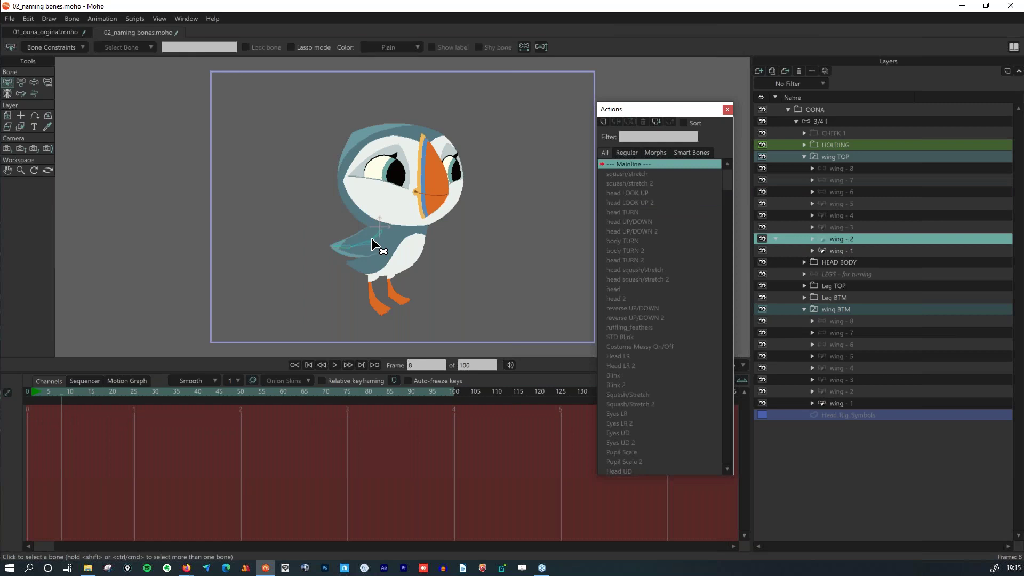
{"action": "left_click", "coordinate": [354, 253]}
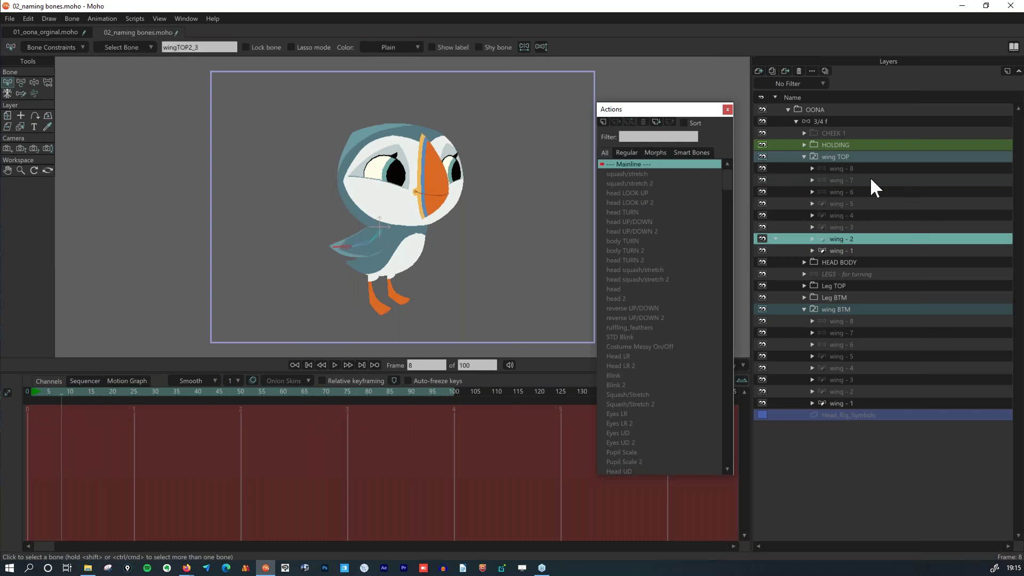
{"action": "left_click", "coordinate": [861, 191]}
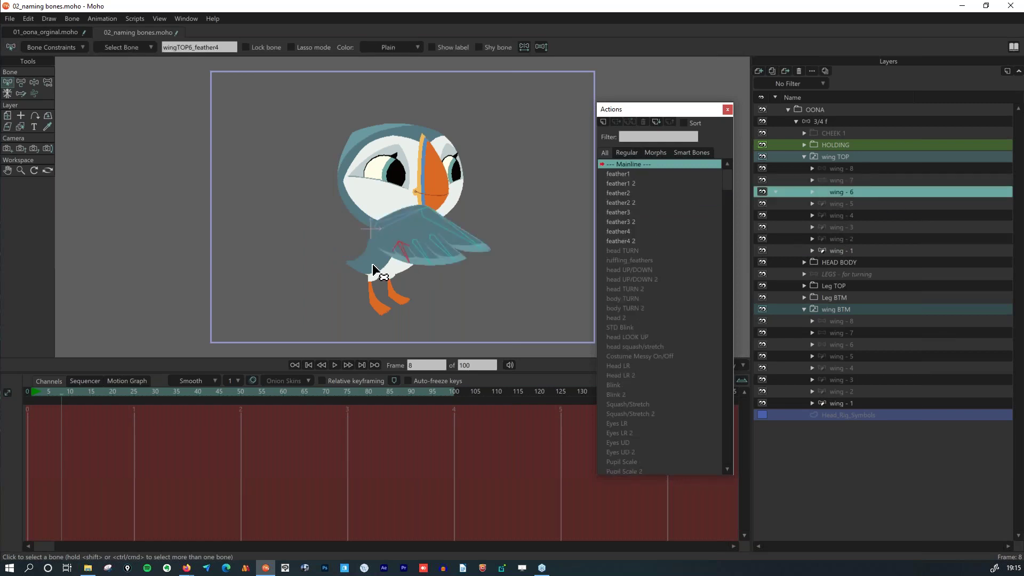
{"action": "left_click", "coordinate": [464, 236]}
{"action": "left_click", "coordinate": [465, 237]}
Open the 03_naming actions.moho file and review the feather actions of the wing layers in wing TOP and wing BTM.
{"action": "key", "text": "super+e"}
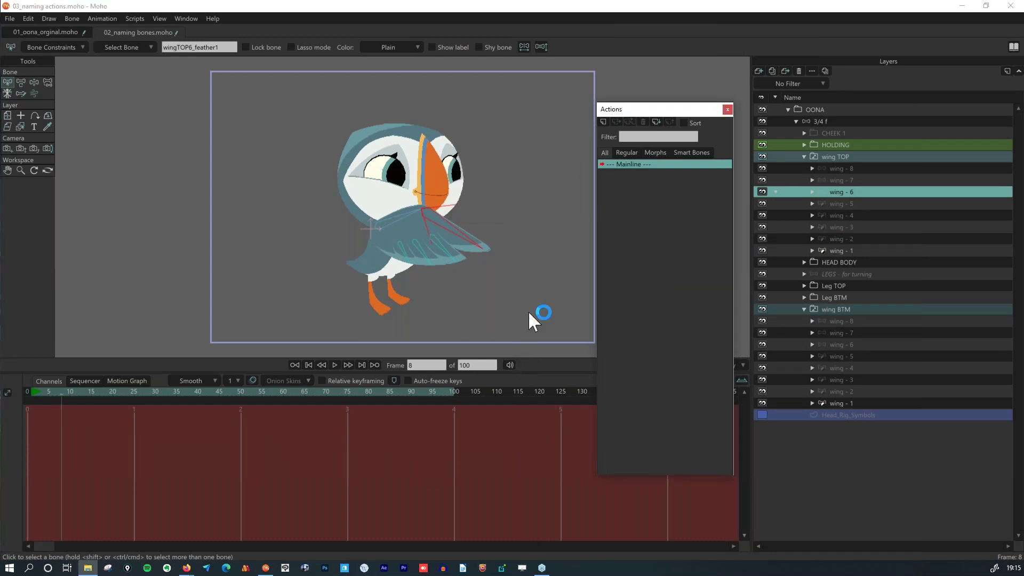
{"action": "left_click", "coordinate": [805, 156]}
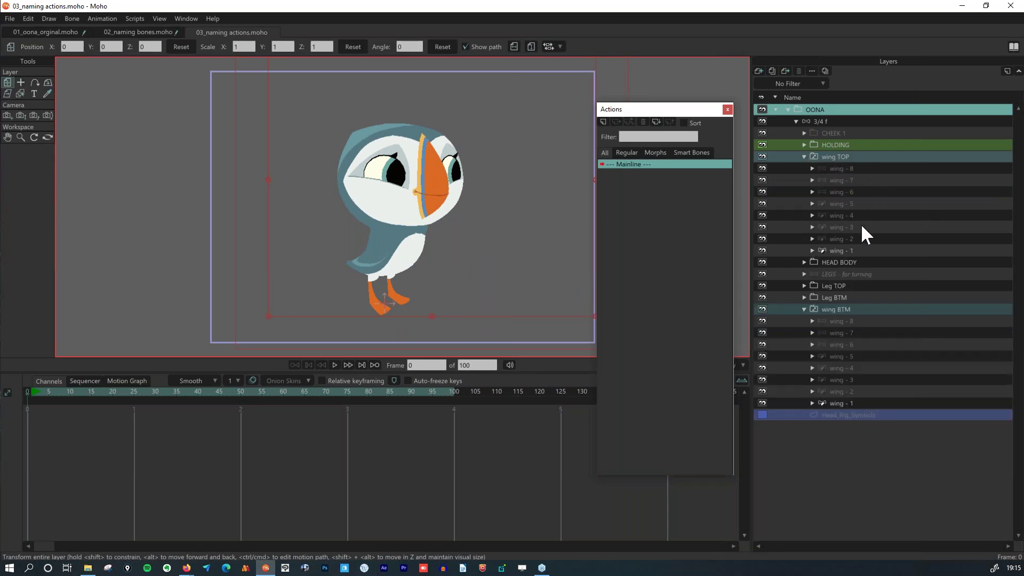
{"action": "left_click", "coordinate": [860, 180]}
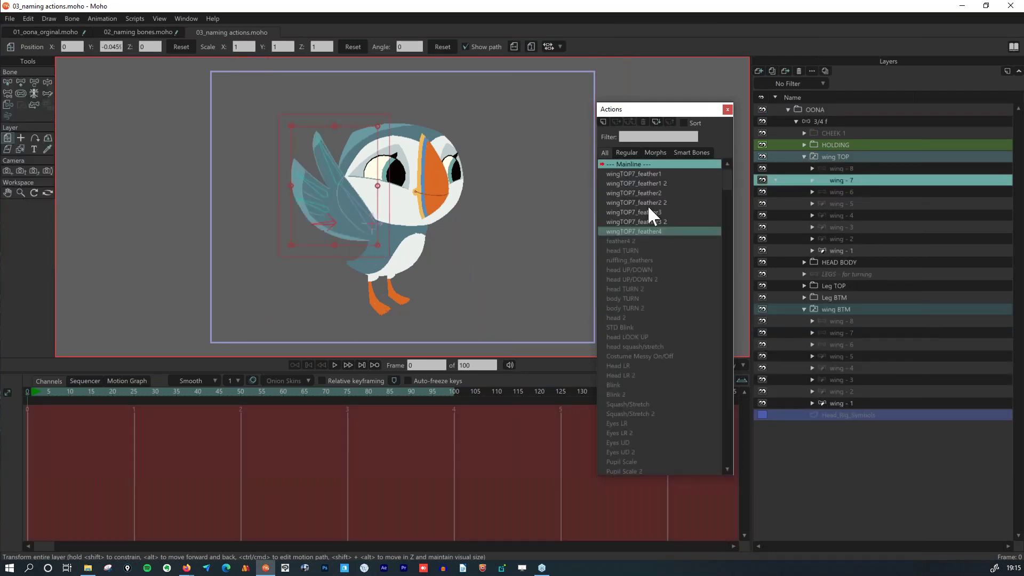
{"action": "left_click", "coordinate": [890, 168]}
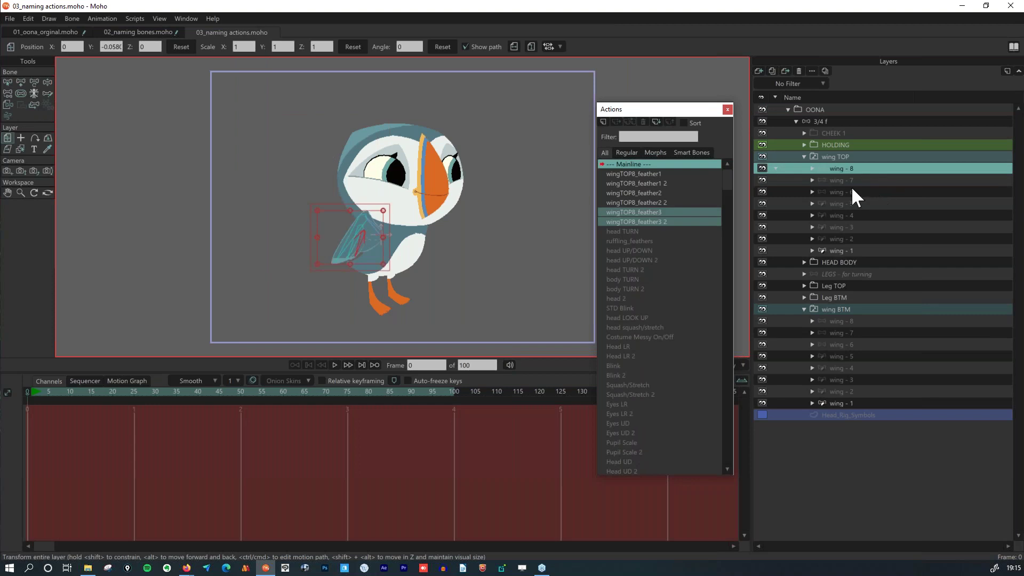
{"action": "left_click", "coordinate": [860, 192]}
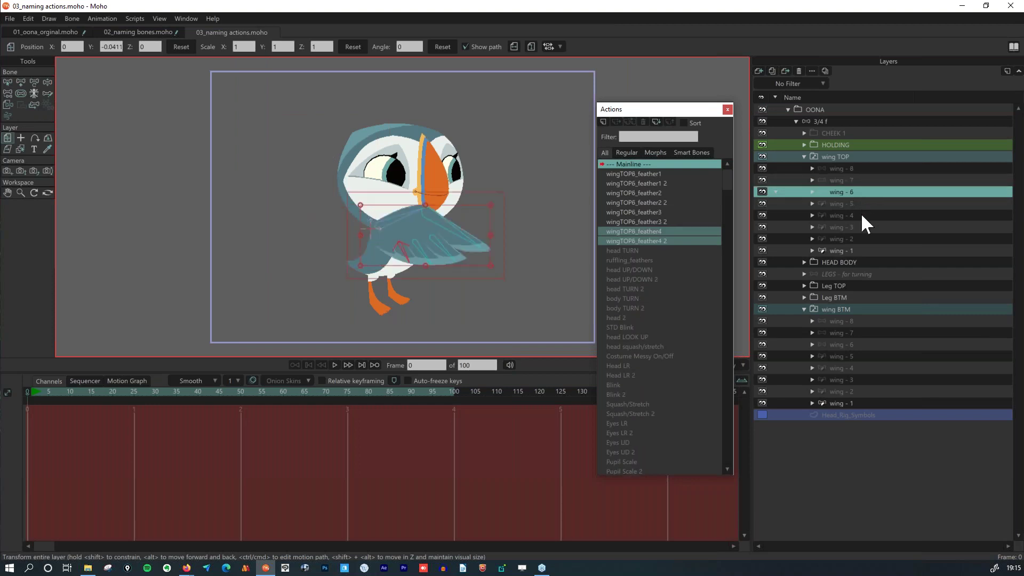
{"action": "left_click", "coordinate": [864, 336]}
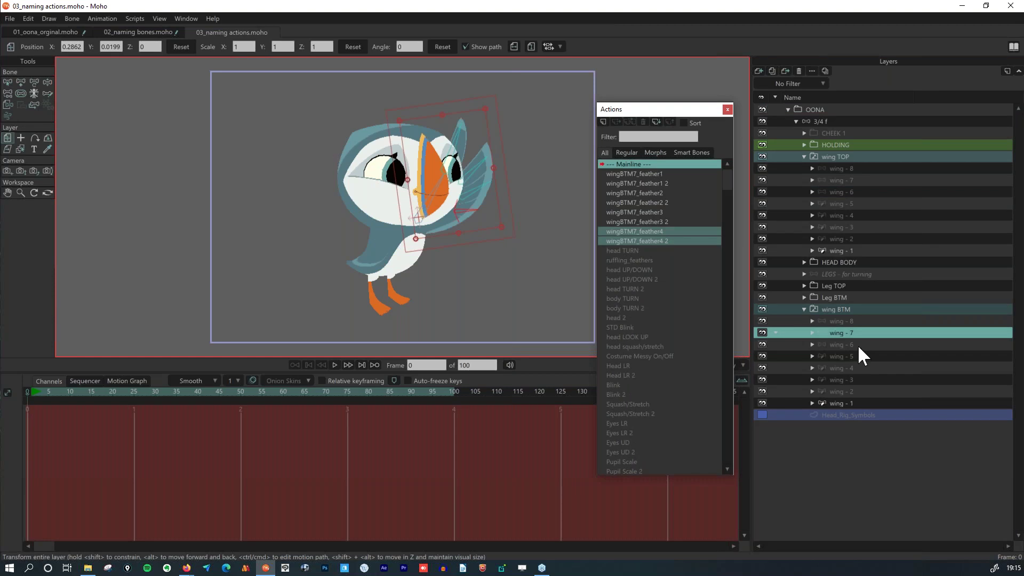
{"action": "left_click", "coordinate": [857, 345]}
{"action": "left_click", "coordinate": [857, 354]}
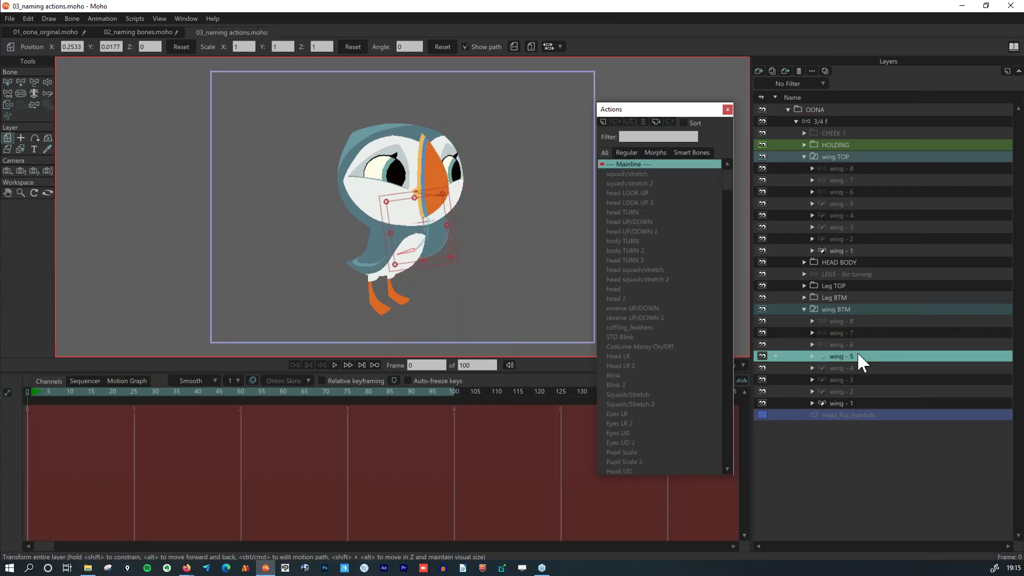
{"action": "left_click", "coordinate": [856, 323]}
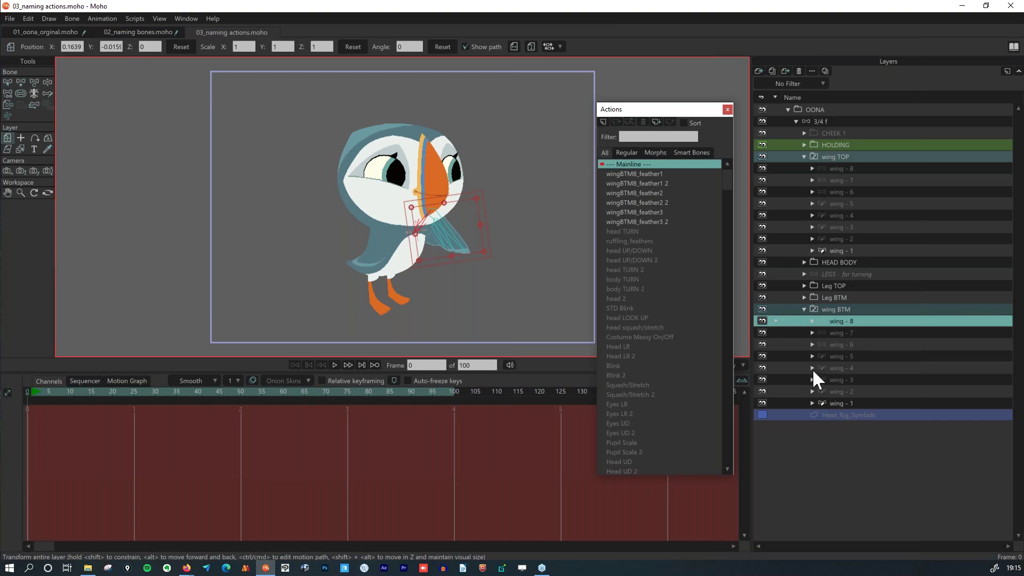
Expand the wing - 8 layer in wing TOP and switch wing TOP to display wing - 8.
{"action": "left_click", "coordinate": [811, 168]}
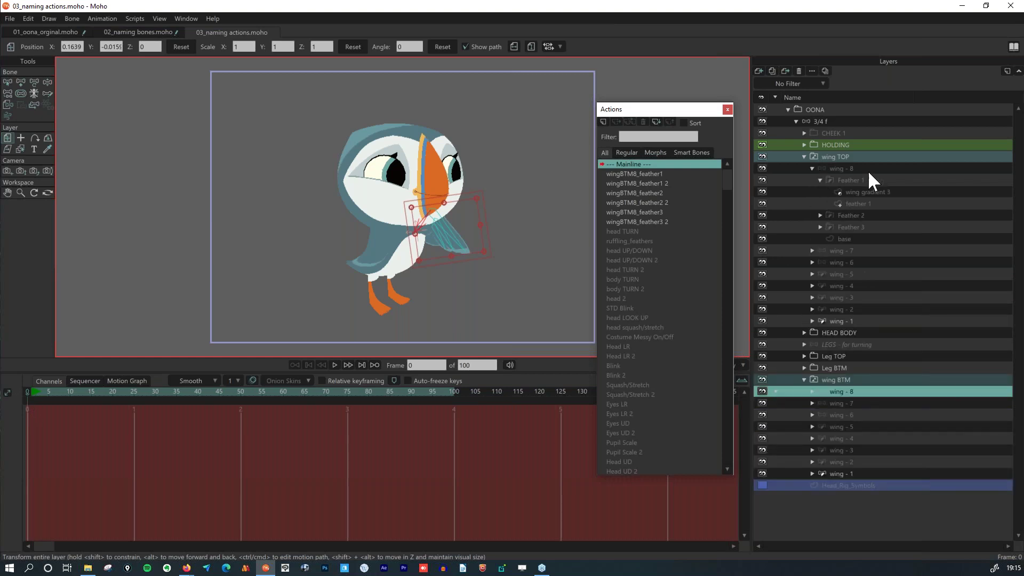
{"action": "left_click", "coordinate": [868, 170]}
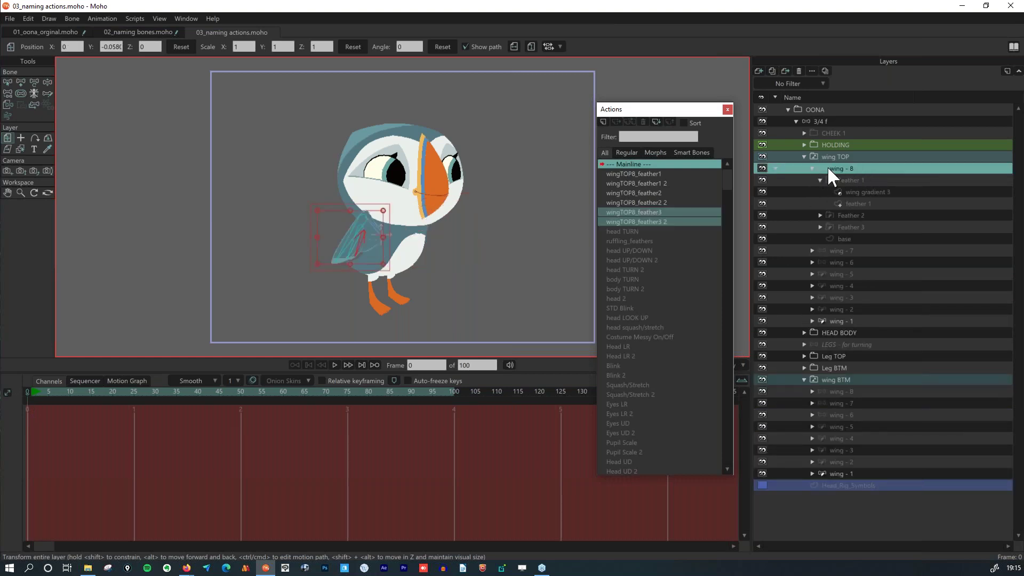
{"action": "left_click", "coordinate": [820, 178]}
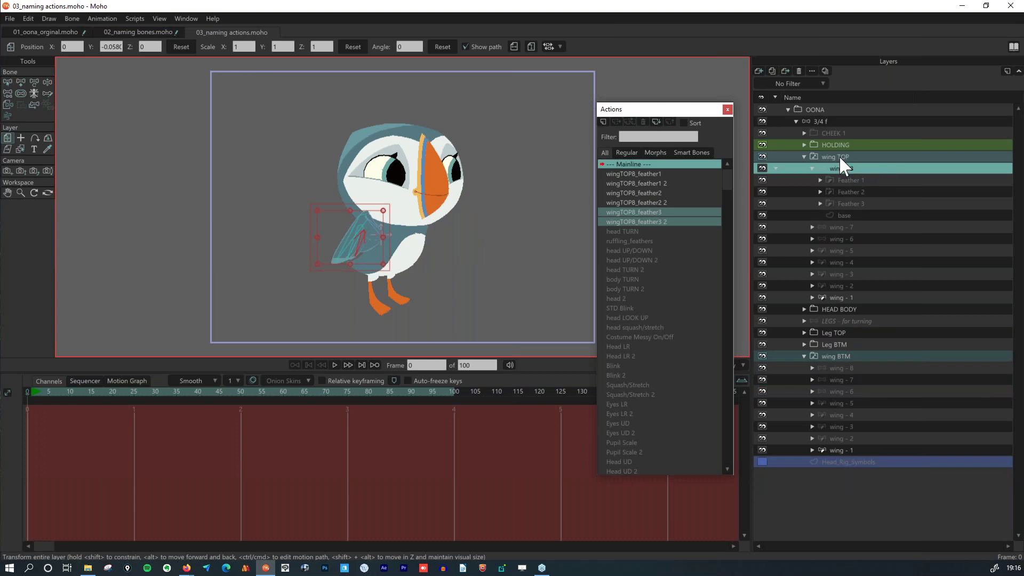
{"action": "left_click", "coordinate": [840, 156]}
{"action": "right_click", "coordinate": [839, 156]}
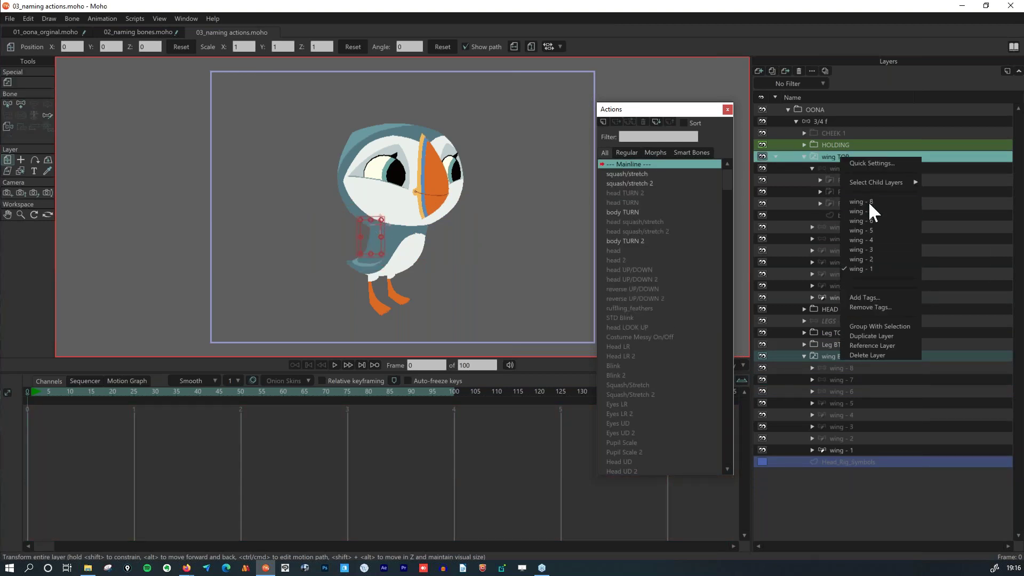
{"action": "left_click", "coordinate": [868, 197]}
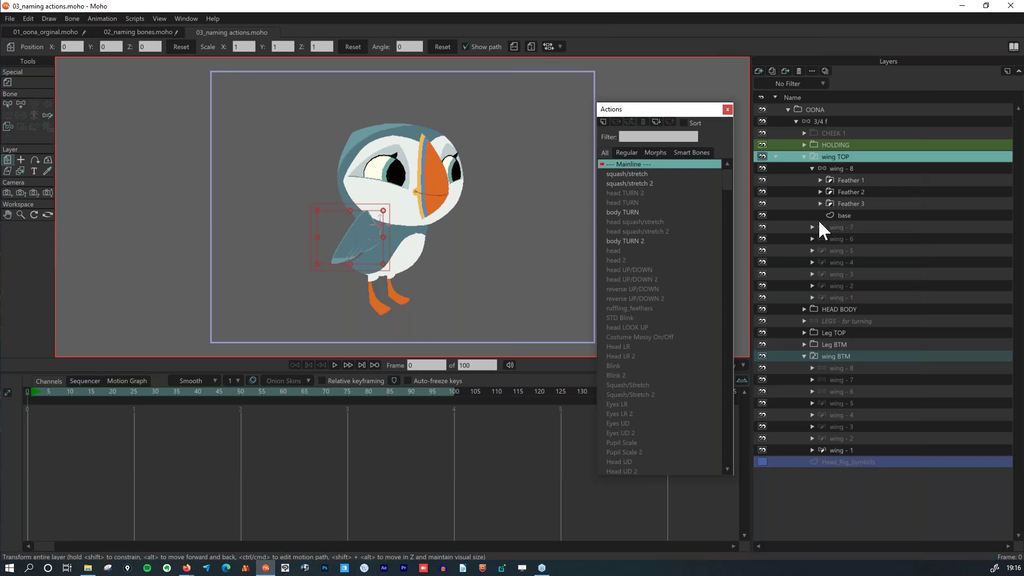
Examine the feather groups, their sublayers and the base layer of wing - 8, and compare the contents of wing - 7.
{"action": "left_click", "coordinate": [857, 179]}
{"action": "left_click", "coordinate": [855, 192]}
{"action": "left_click", "coordinate": [854, 204]}
{"action": "left_click", "coordinate": [876, 215]}
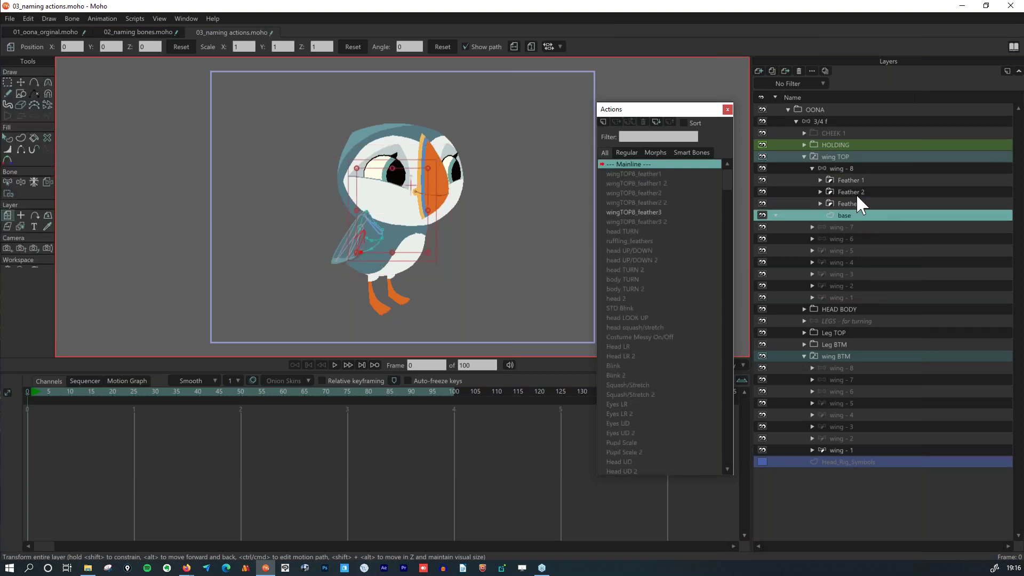
{"action": "left_click", "coordinate": [820, 180]}
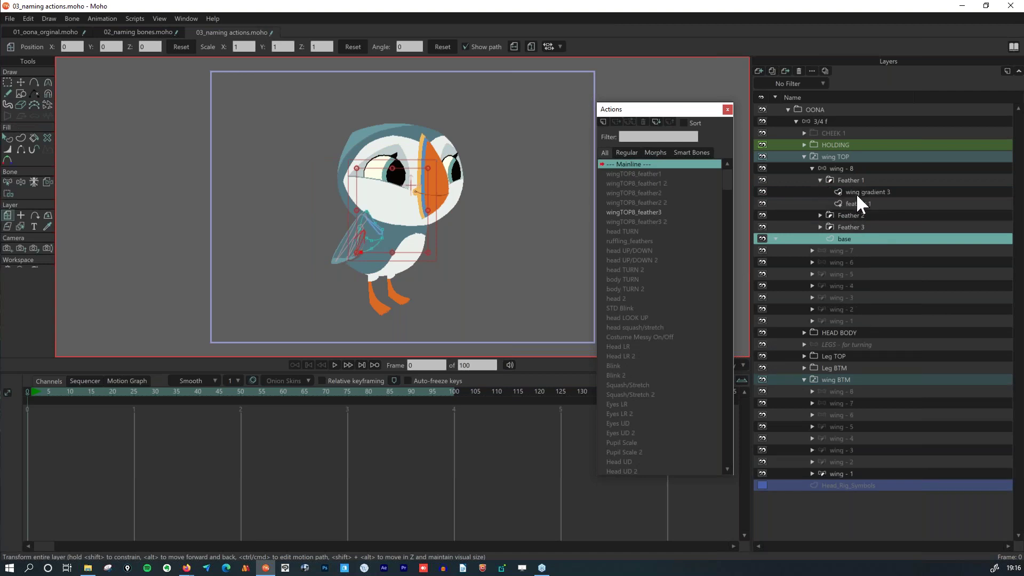
{"action": "left_click", "coordinate": [857, 193]}
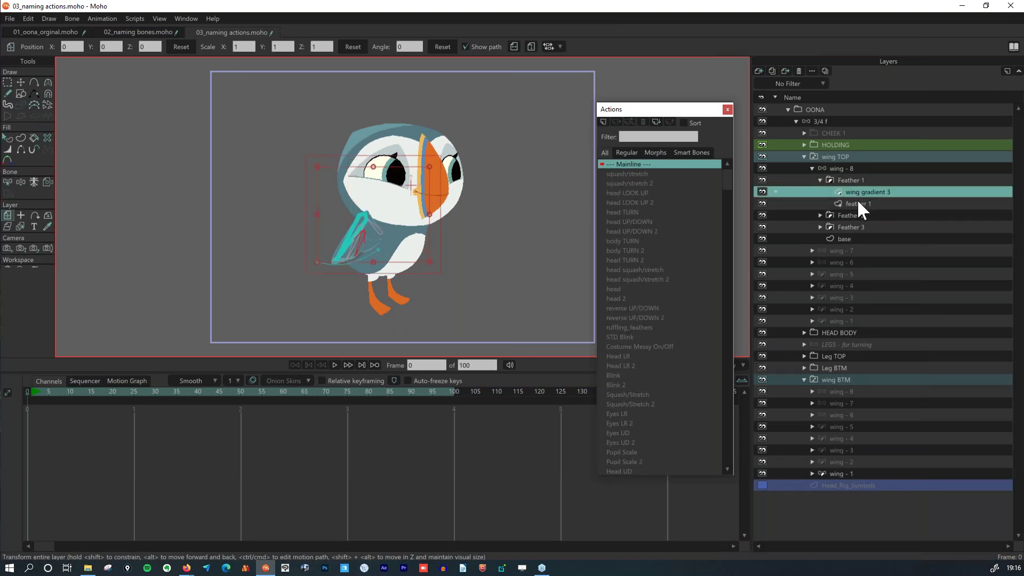
{"action": "left_click", "coordinate": [856, 202]}
{"action": "left_click", "coordinate": [820, 180]}
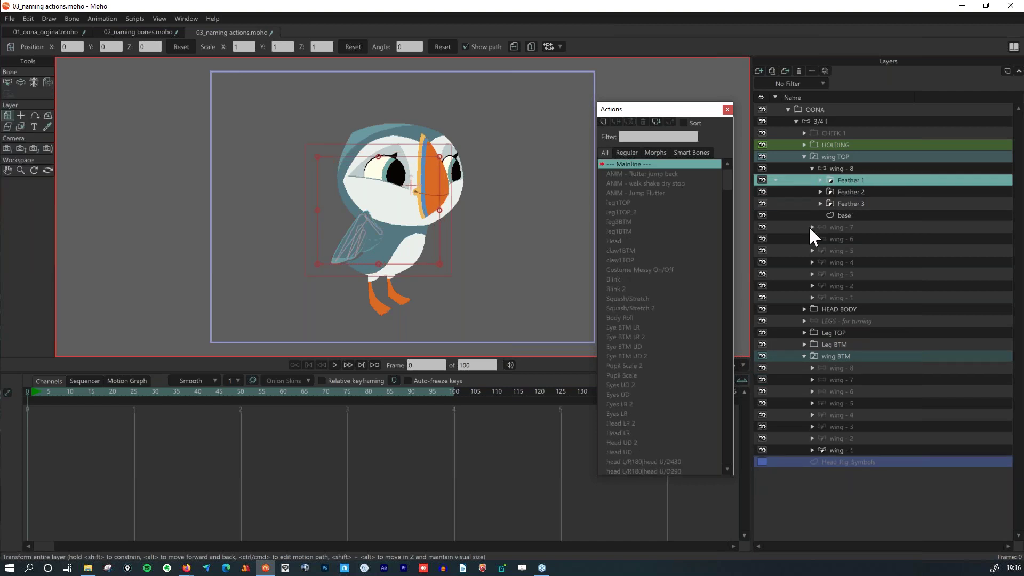
{"action": "left_click", "coordinate": [811, 227]}
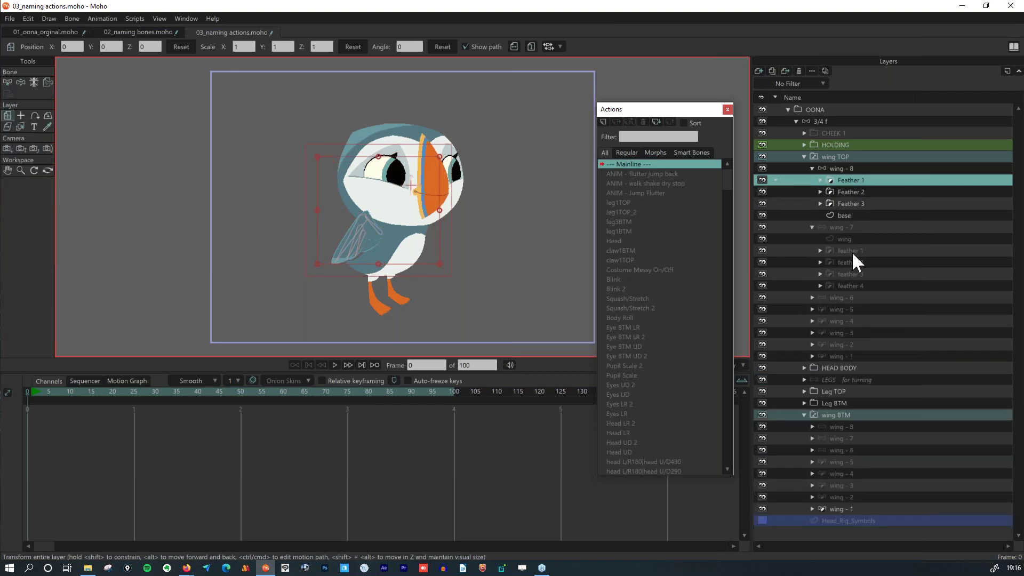
{"action": "left_click", "coordinate": [811, 227]}
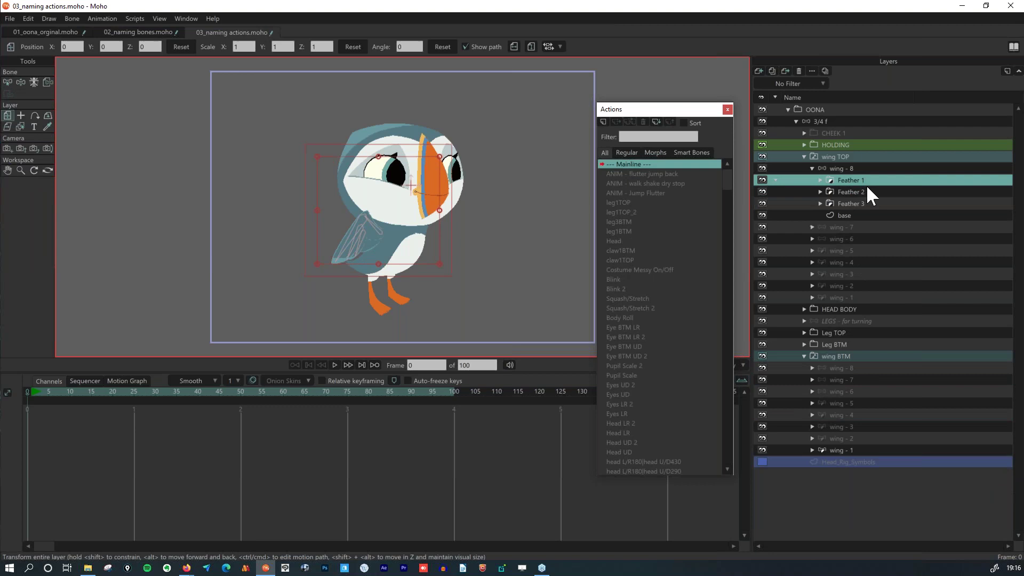
Group Feather 1, Feather 2, Feather 3 and the base layer of wing - 8 in wing TOP, and name the group wingTOP8.
{"action": "left_click", "coordinate": [856, 213], "text": "shift"}
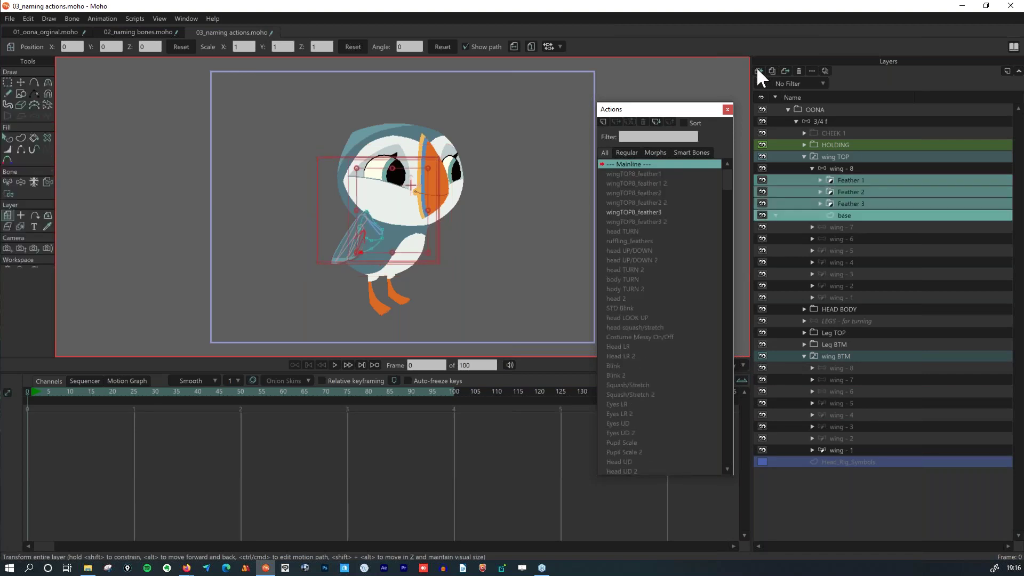
{"action": "left_click", "coordinate": [757, 70]}
{"action": "left_click", "coordinate": [911, 196]}
{"action": "key", "text": "ctrl+g"}
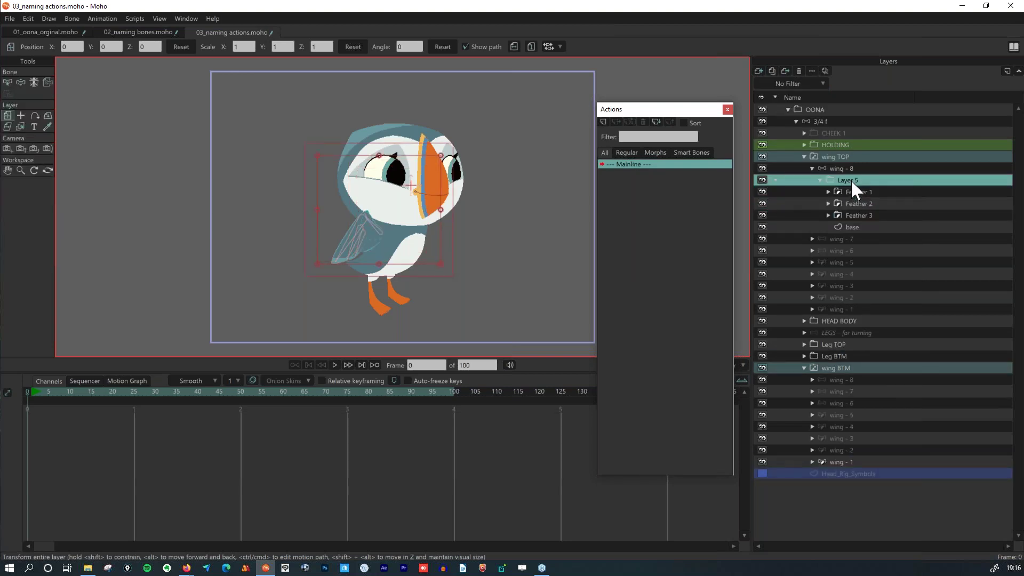
{"action": "double_click", "coordinate": [850, 179]}
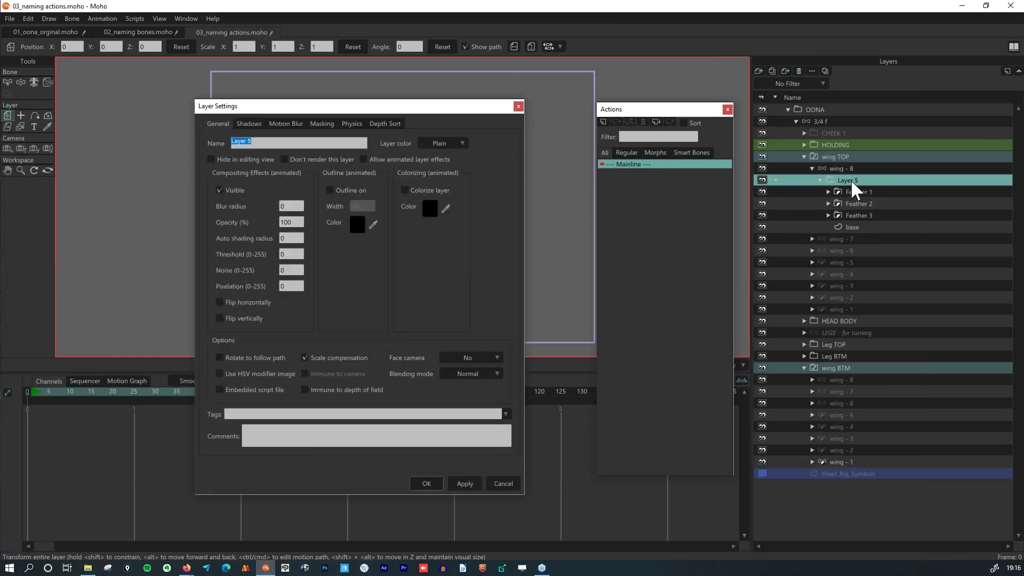
{"action": "type", "text": "wingTOP8"}
{"action": "key", "text": "Return"}
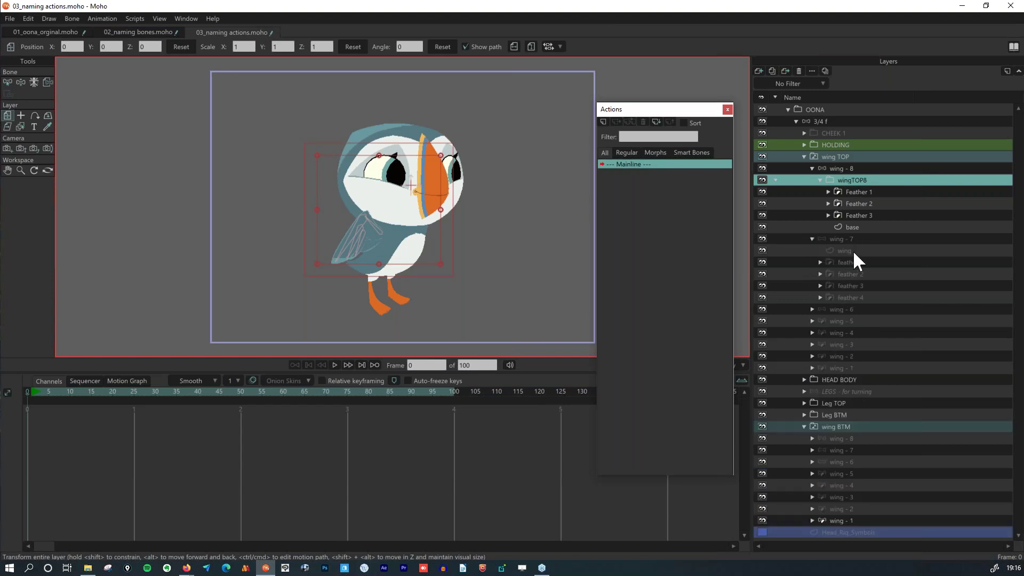
Group the wing layer and feather 1 to feather 4 of wing - 7 in wing TOP, and name the group wingTOP7.
{"action": "left_click", "coordinate": [853, 250]}
{"action": "left_click", "coordinate": [856, 296], "text": "shift"}
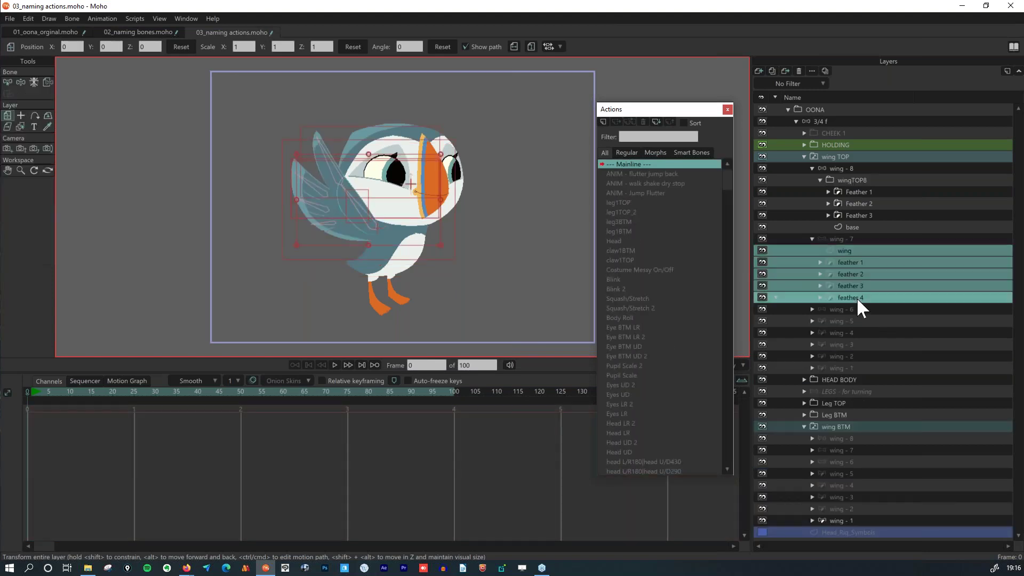
{"action": "left_click", "coordinate": [758, 71]}
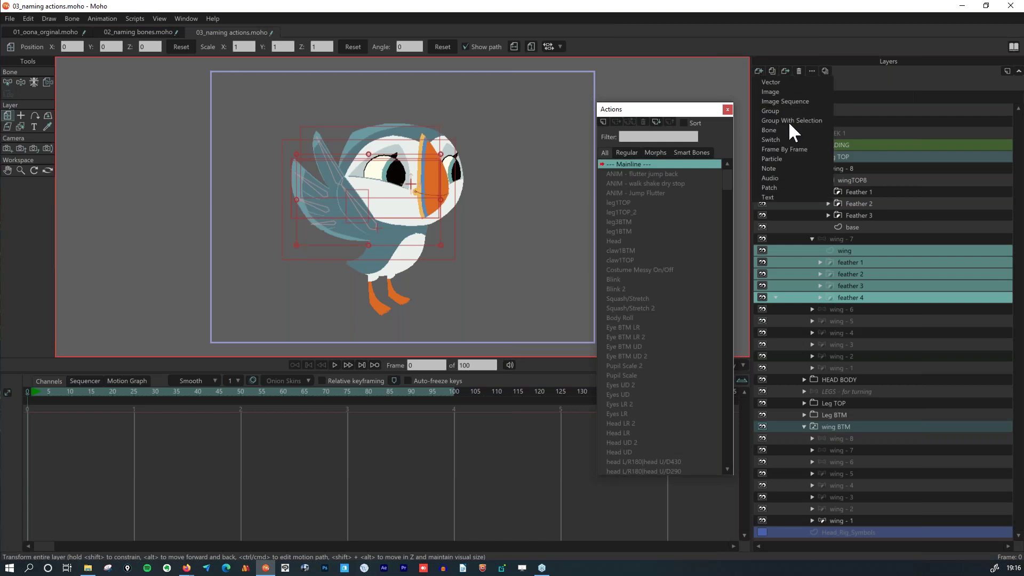
{"action": "left_click", "coordinate": [876, 279]}
{"action": "key", "text": "ctrl+g"}
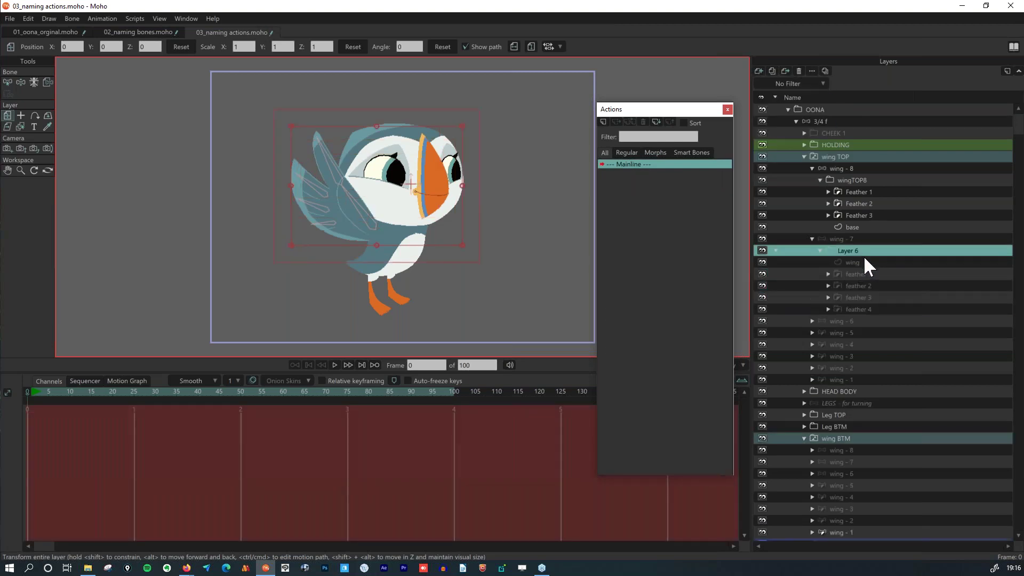
{"action": "double_click", "coordinate": [853, 249]}
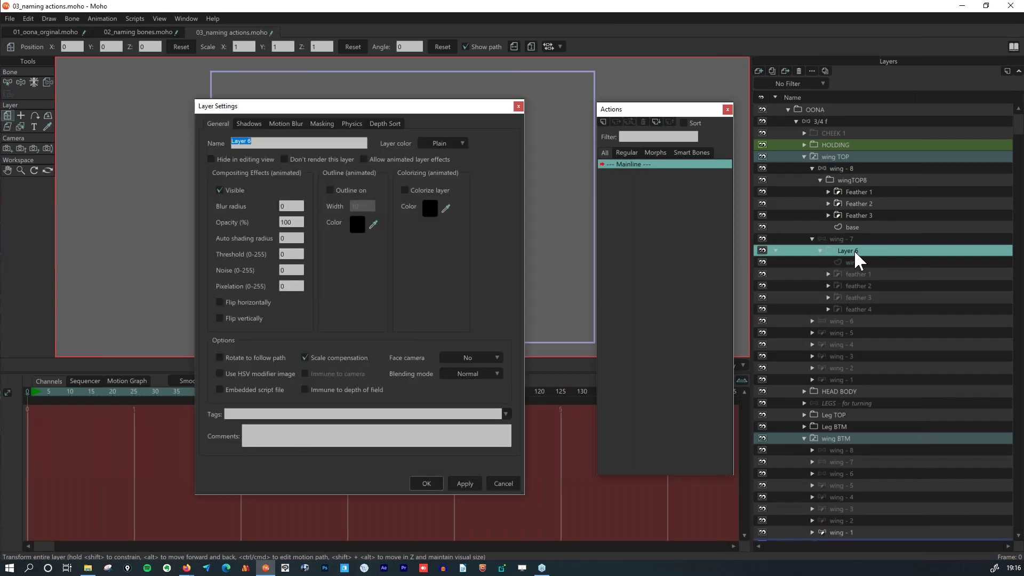
{"action": "type", "text": "wingTOP7"}
{"action": "key", "text": "Return"}
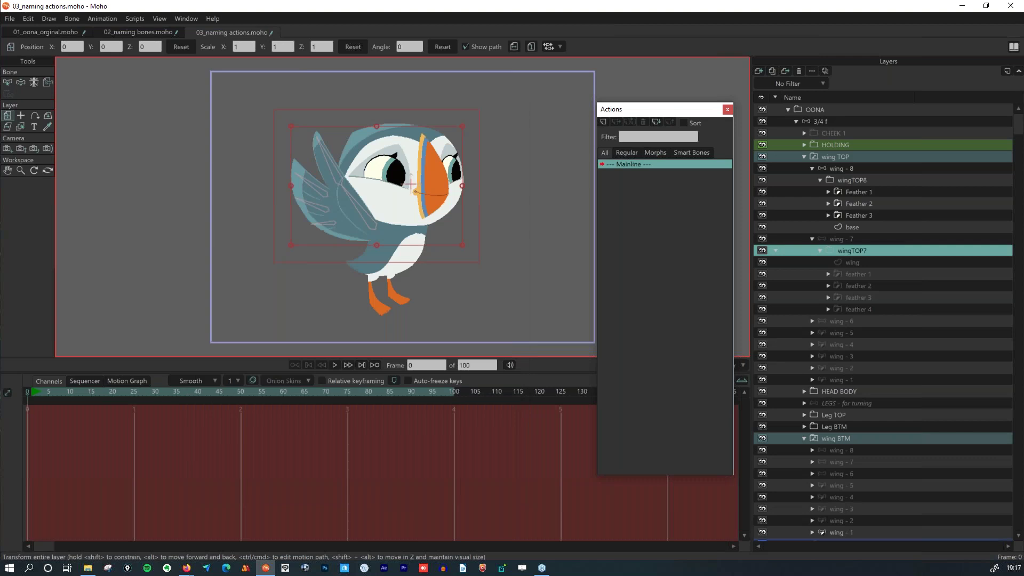
Collapse the two new groups and set their layer origins at the wing's shoulder, about -0.2757, -0.4948 for wingTOP8 and -0.3370, -0.4659 for wingTOP7.
{"action": "left_click", "coordinate": [822, 250]}
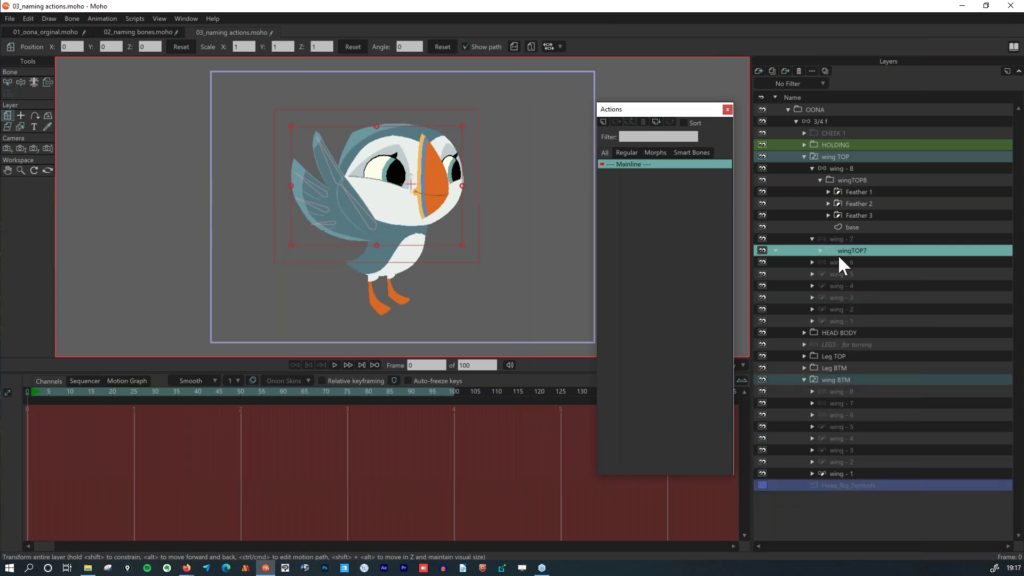
{"action": "left_click", "coordinate": [820, 181]}
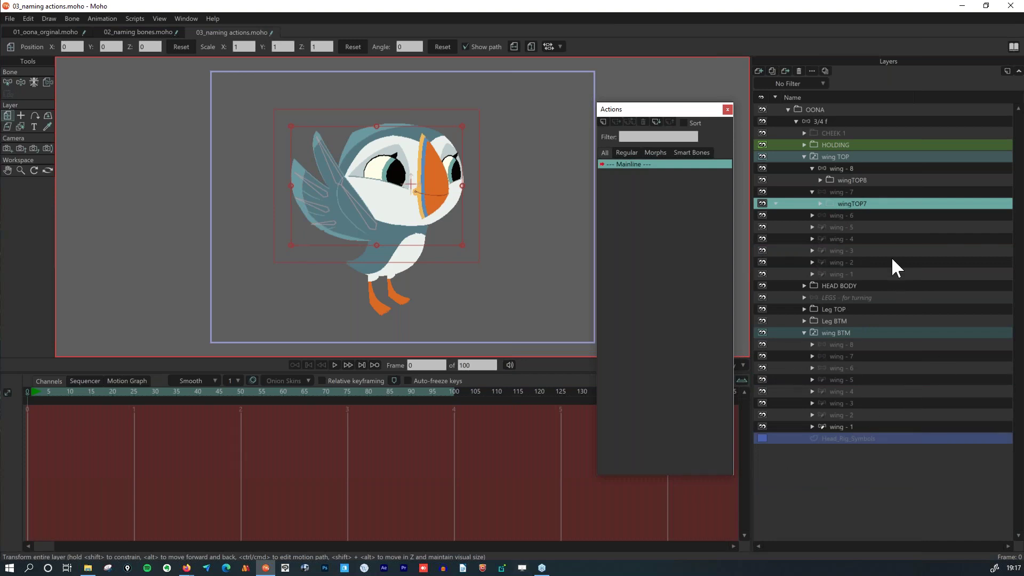
{"action": "left_click", "coordinate": [855, 180]}
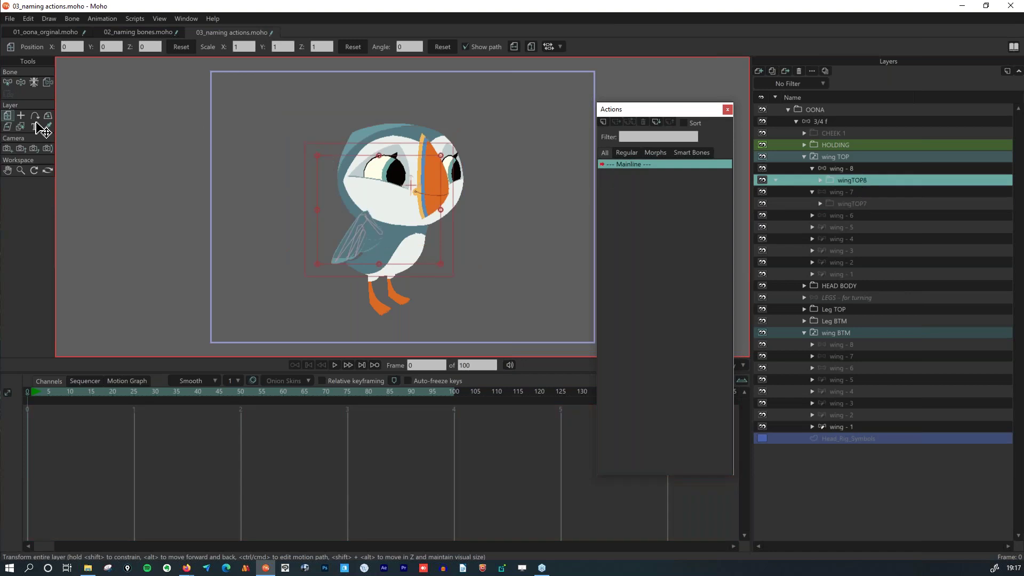
{"action": "left_click", "coordinate": [20, 115]}
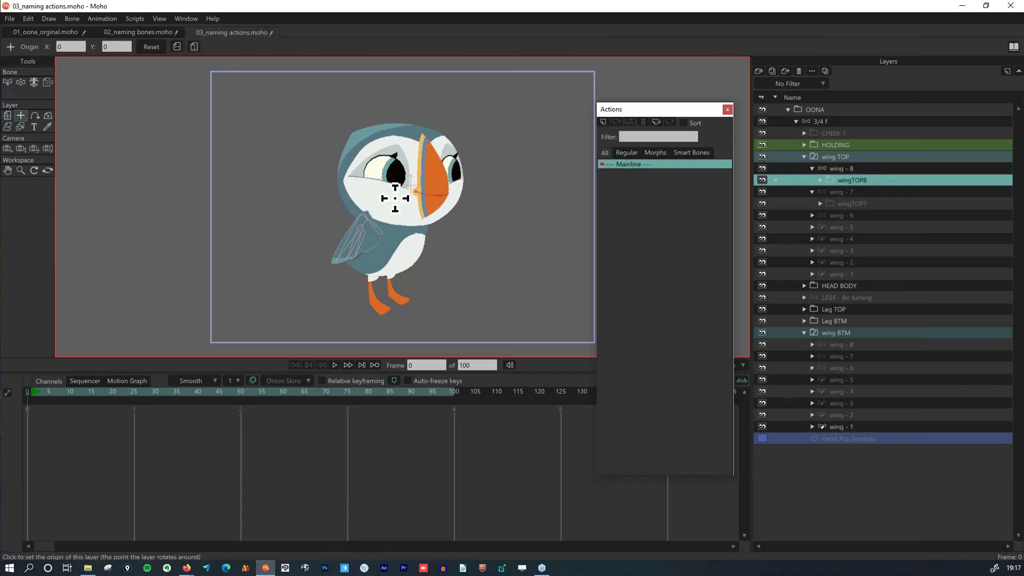
{"action": "left_click", "coordinate": [382, 236]}
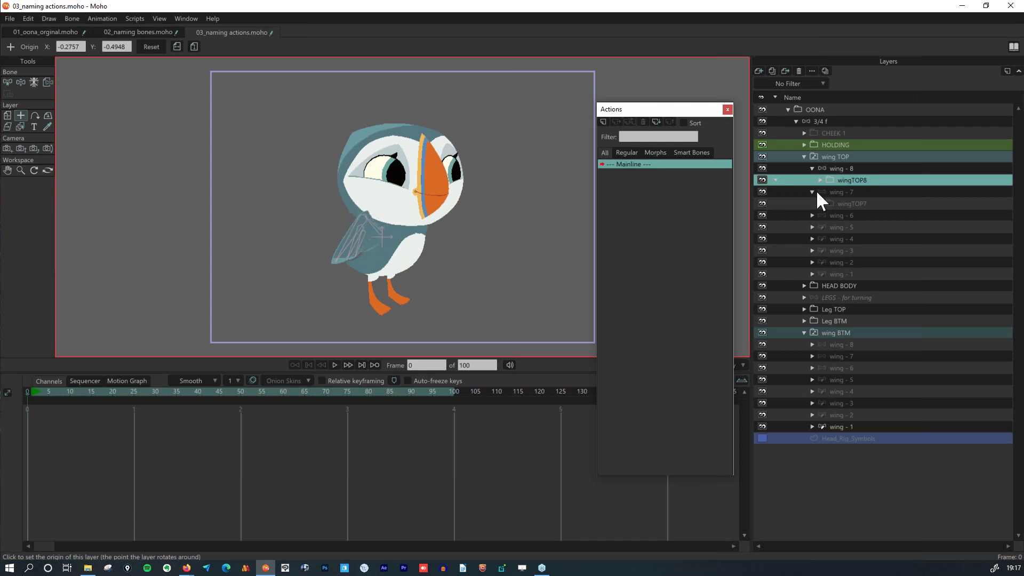
{"action": "left_click", "coordinate": [846, 203]}
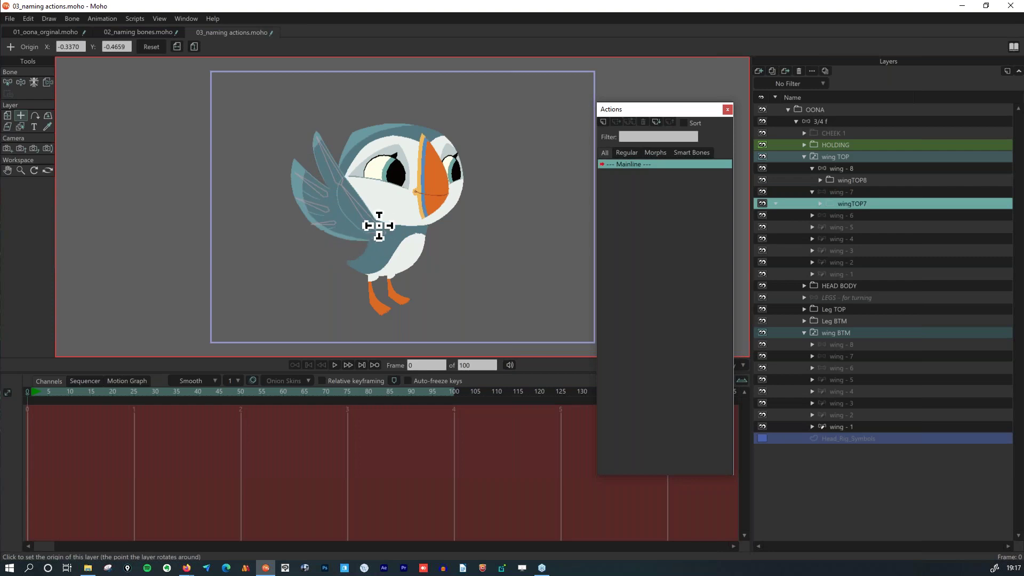
{"action": "left_click", "coordinate": [868, 179]}
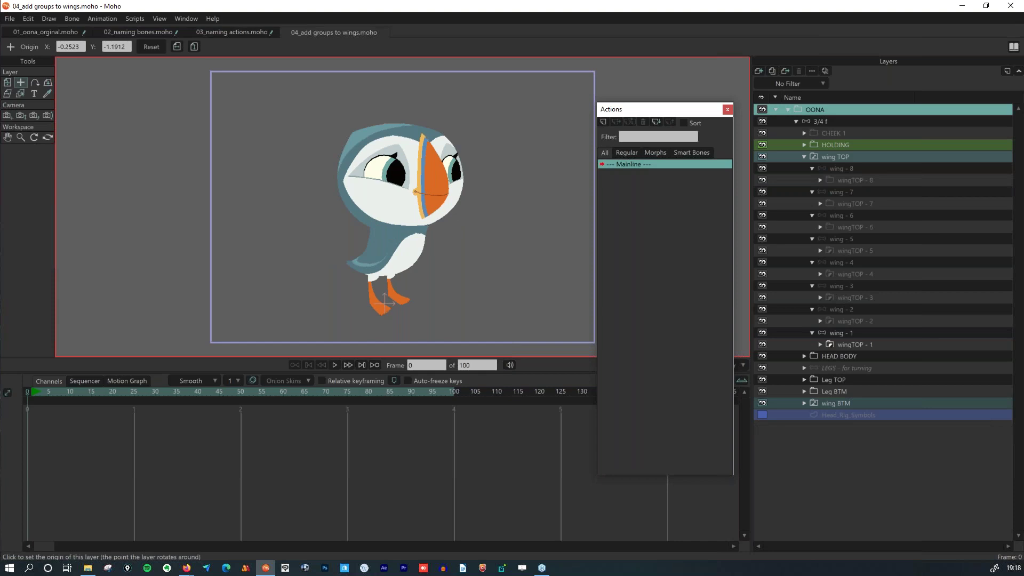
Inspect the wingTOP - 8 to wingTOP - 4 groups and their origins in 04_add groups to wings.moho.
{"action": "left_click", "coordinate": [889, 181]}
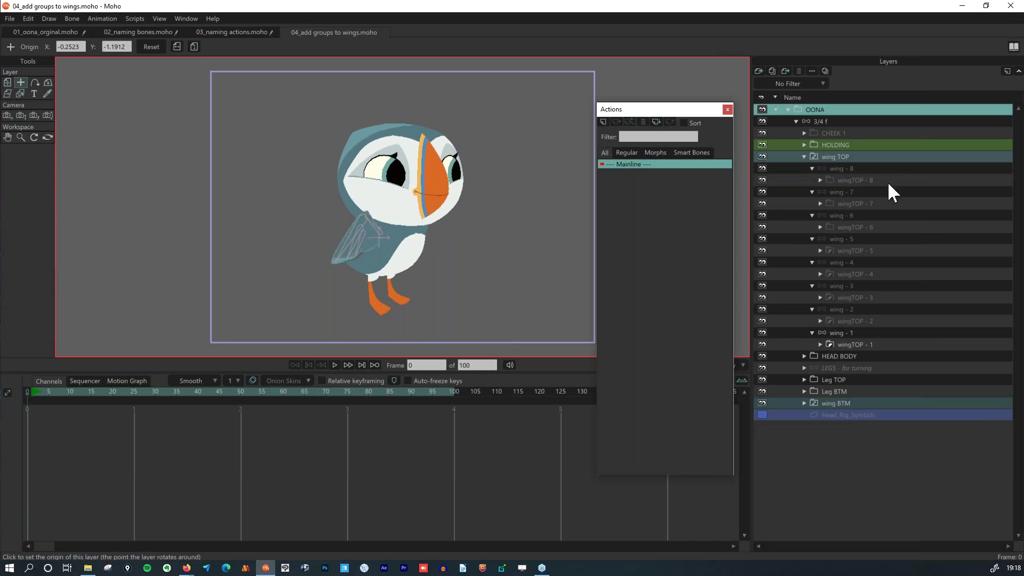
{"action": "left_click", "coordinate": [887, 203]}
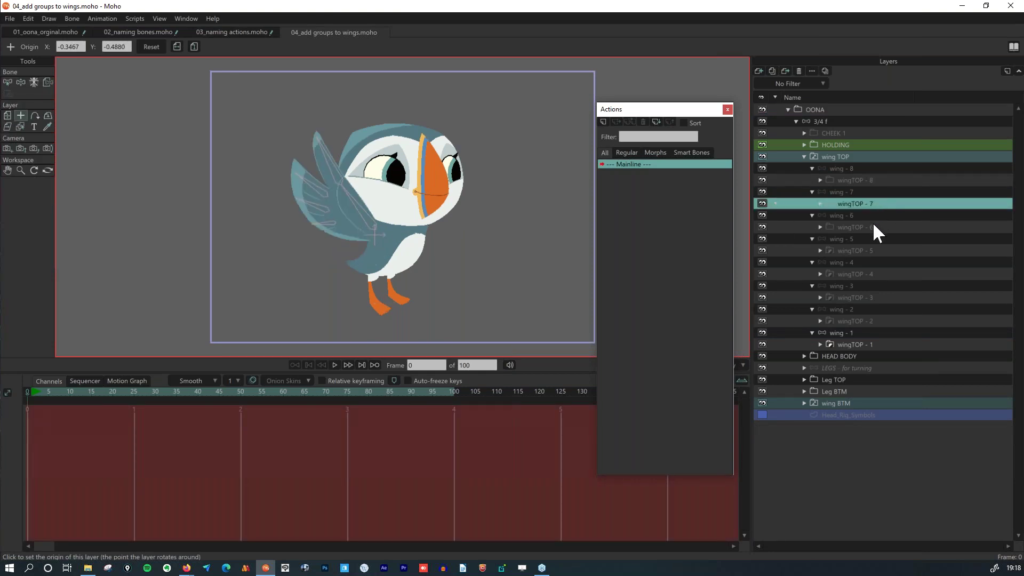
{"action": "left_click", "coordinate": [873, 224]}
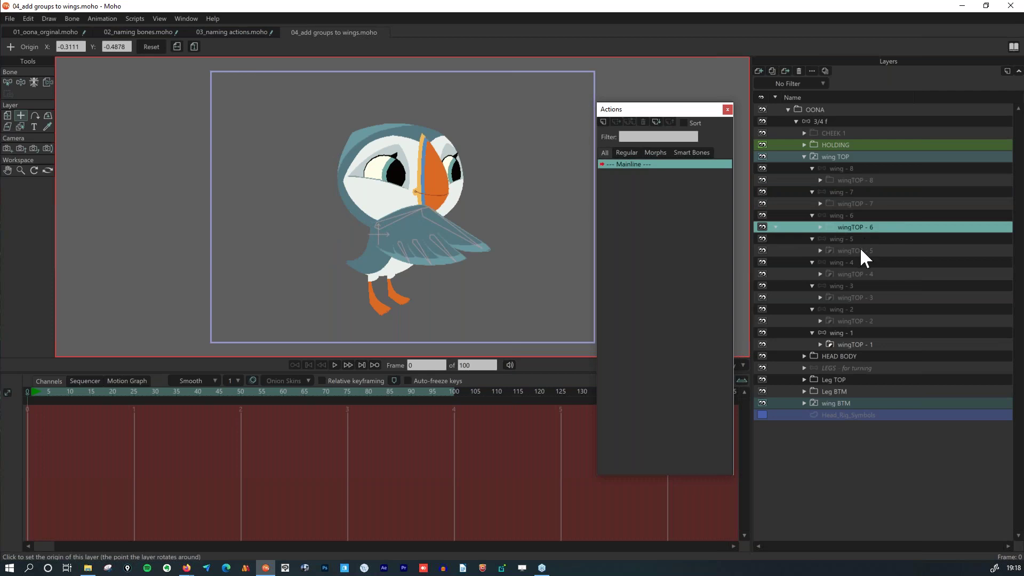
{"action": "left_click", "coordinate": [860, 248]}
{"action": "left_click", "coordinate": [849, 273]}
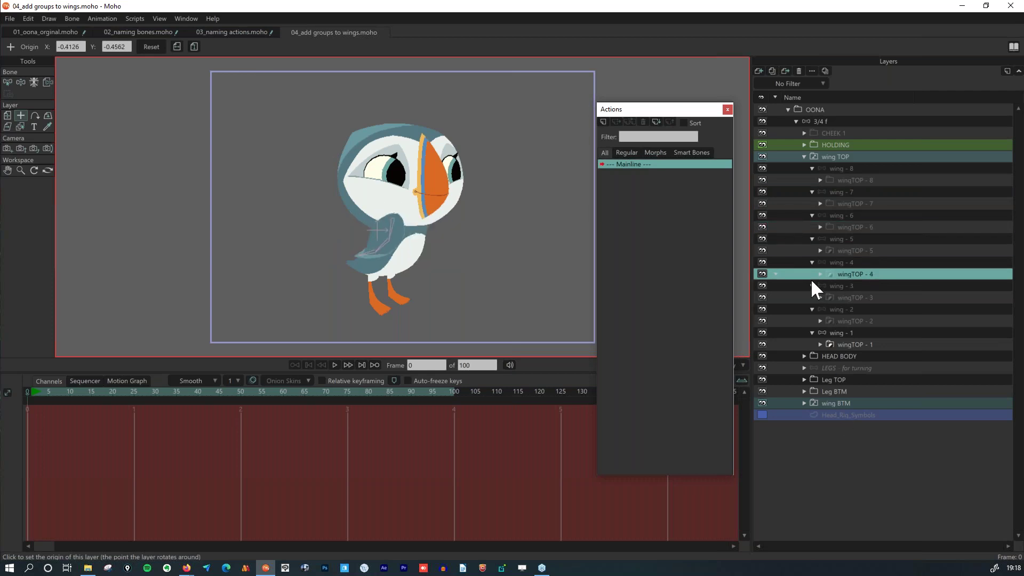
{"action": "left_click", "coordinate": [821, 274]}
Compare the ungrouped contents of wing - 4 in 03_naming actions.moho, and return to 04_add groups to wings.moho.
{"action": "left_click", "coordinate": [241, 32]}
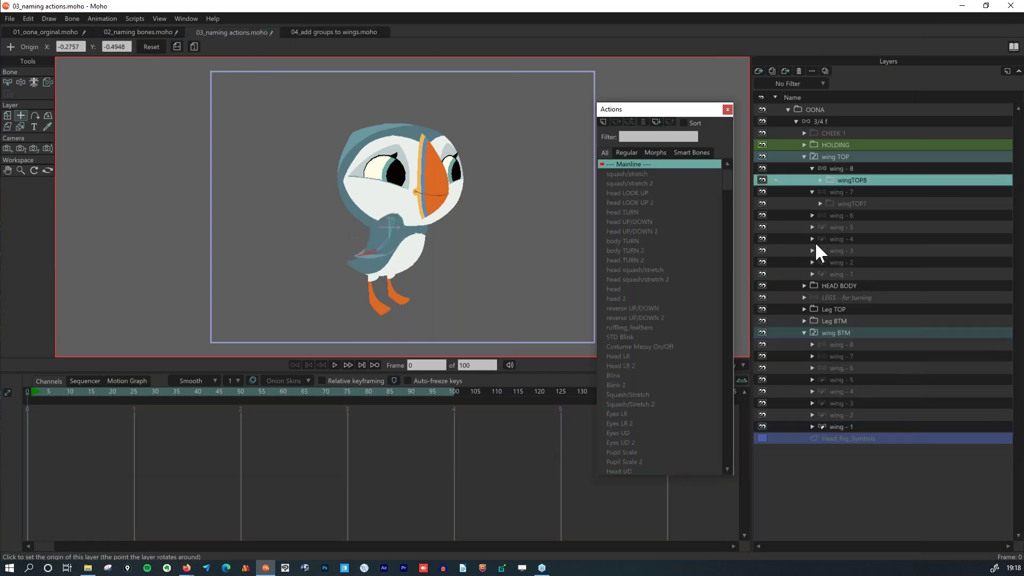
{"action": "left_click", "coordinate": [813, 239]}
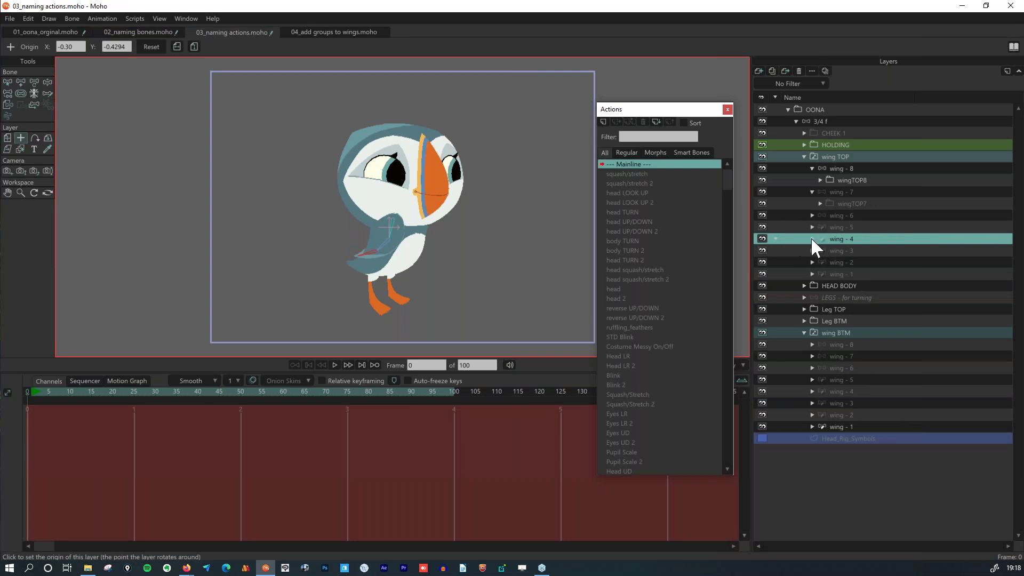
{"action": "left_click", "coordinate": [811, 239]}
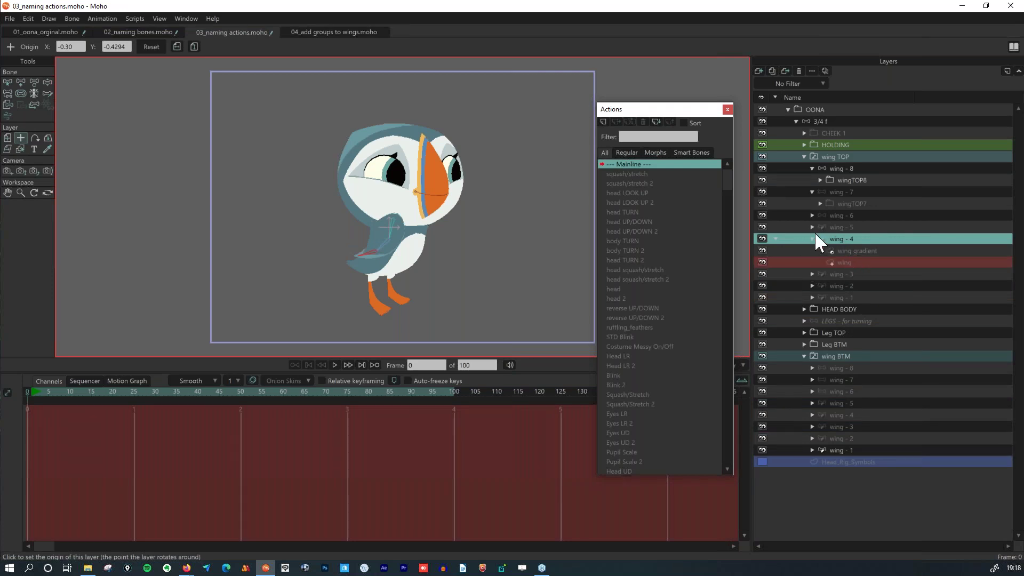
{"action": "left_click", "coordinate": [306, 31]}
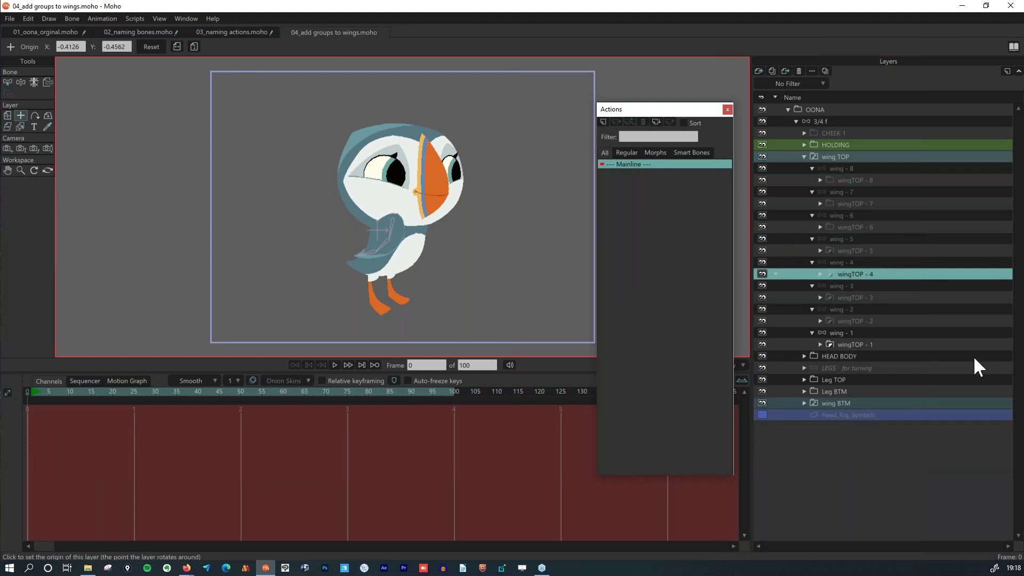
Close 01_oona_orginal.moho, 02_naming bones.moho and 03_naming actions.moho without saving their changes.
{"action": "key", "text": "alt+Tab"}
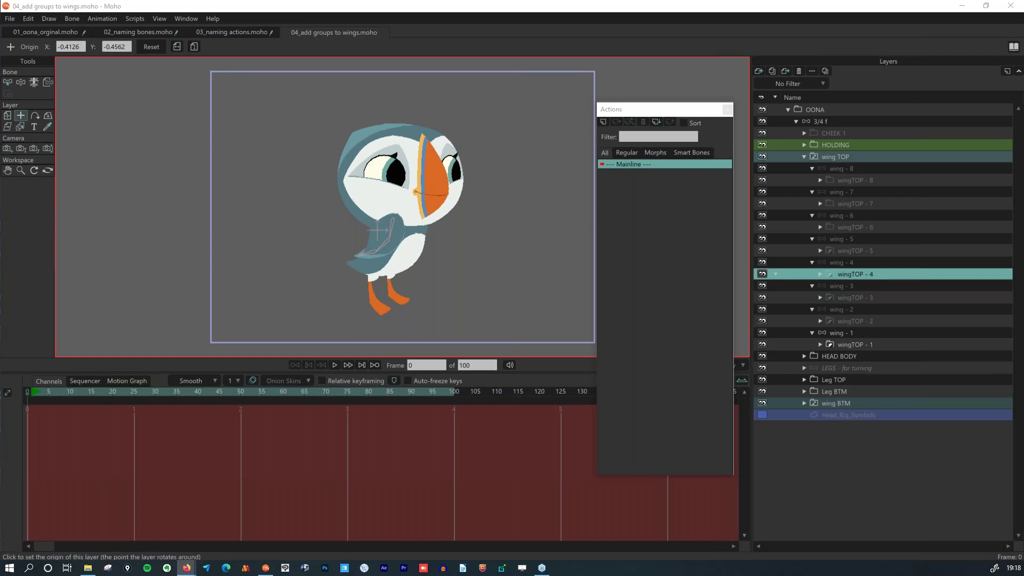
{"action": "left_click", "coordinate": [7, 32]}
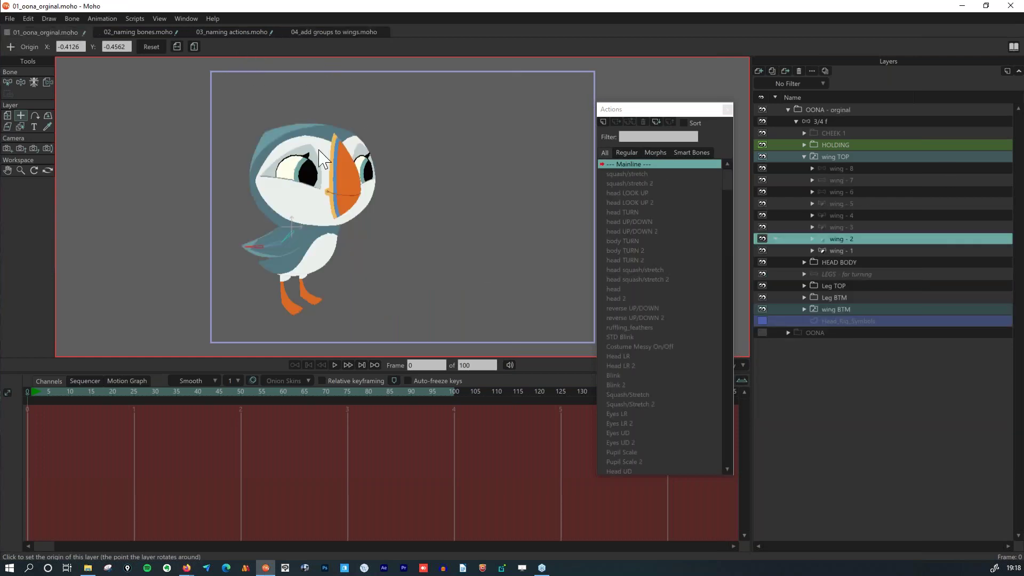
{"action": "key", "text": "ctrl+w"}
{"action": "left_click", "coordinate": [560, 221]}
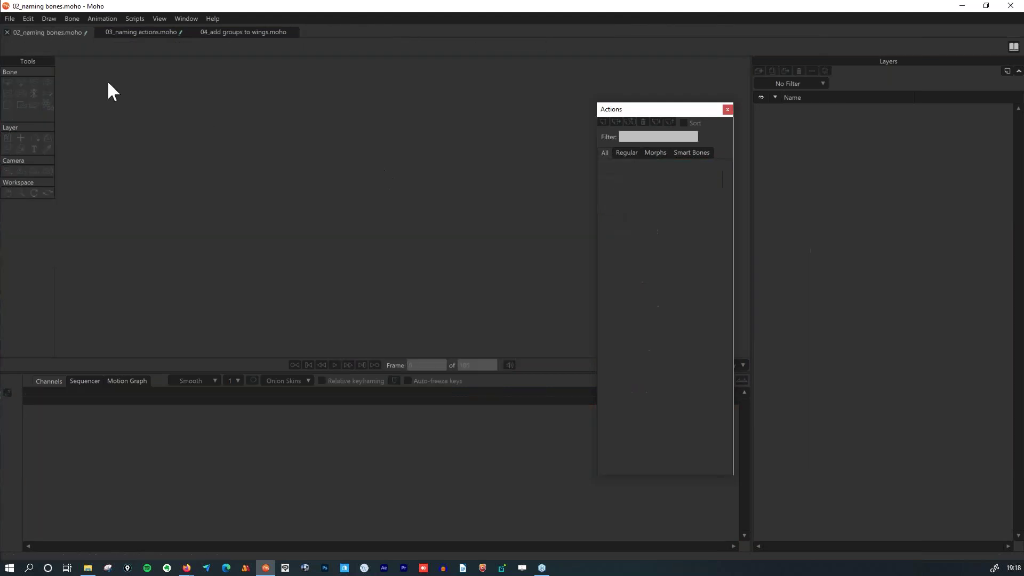
{"action": "left_click", "coordinate": [8, 32]}
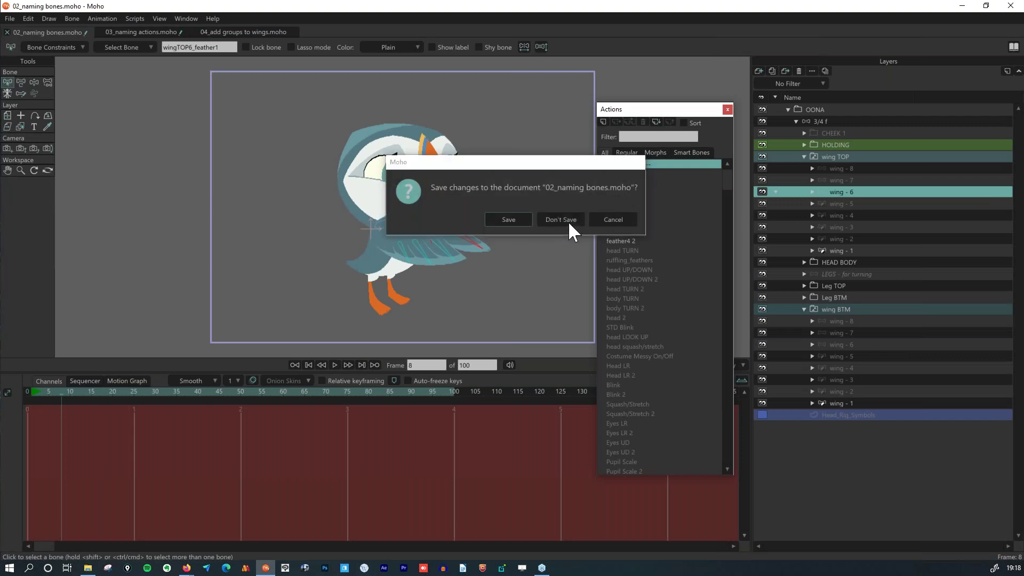
{"action": "left_click", "coordinate": [561, 221]}
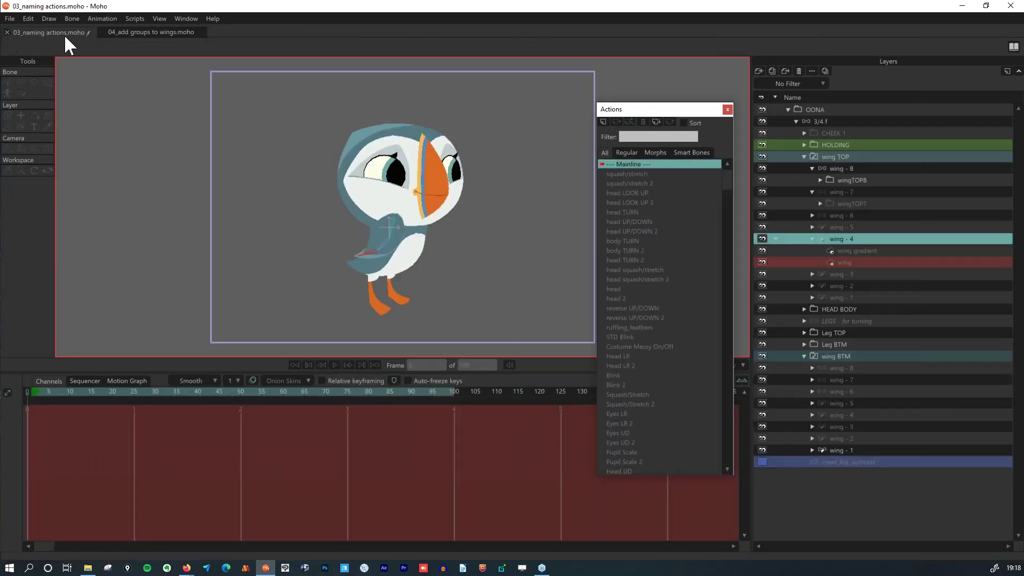
{"action": "left_click", "coordinate": [7, 32]}
{"action": "left_click", "coordinate": [574, 219]}
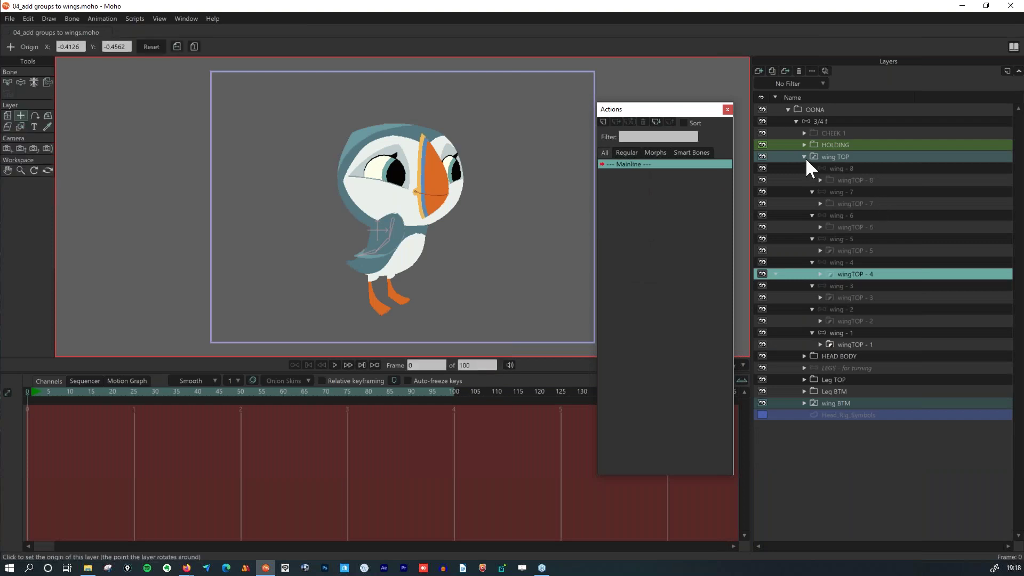
Collapse the wing TOP layer and close the Actions window.
{"action": "left_click", "coordinate": [806, 158]}
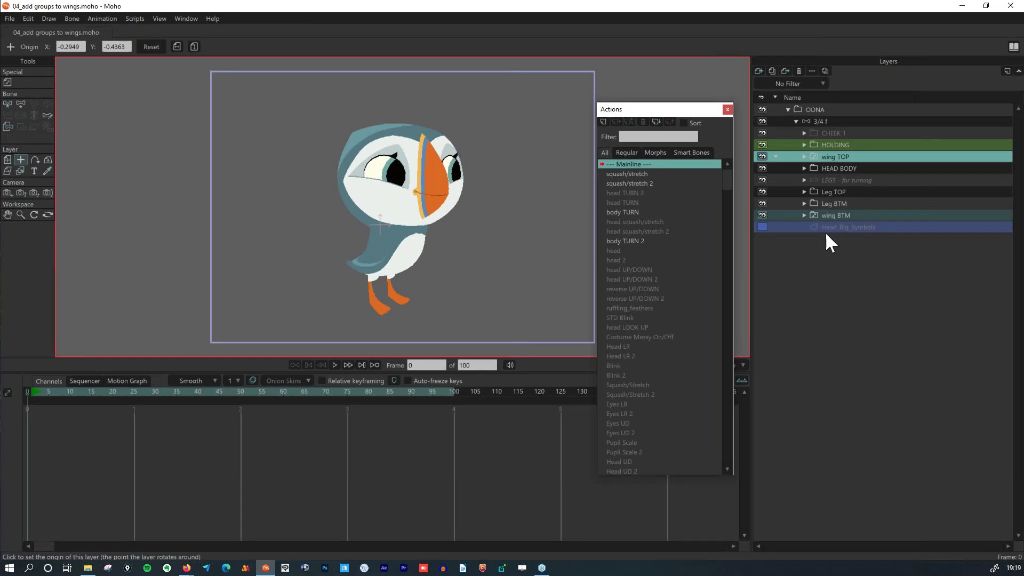
{"action": "left_click", "coordinate": [727, 109]}
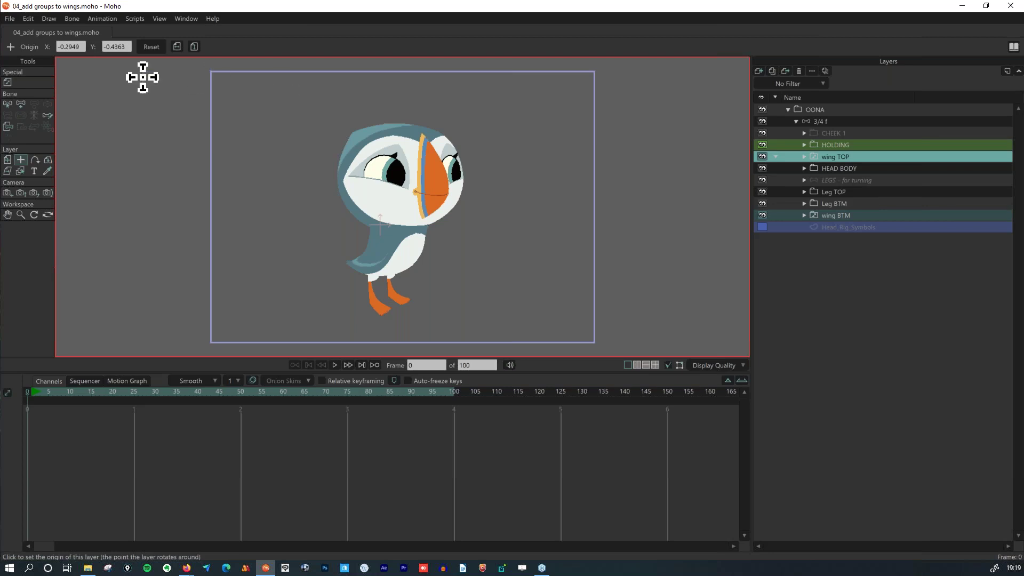
Expand wing TOP to review its grouped wings, check wing - 8, and collapse wing TOP again with it selected.
{"action": "left_click", "coordinate": [843, 164]}
{"action": "left_click", "coordinate": [839, 152]}
{"action": "left_click", "coordinate": [801, 156]}
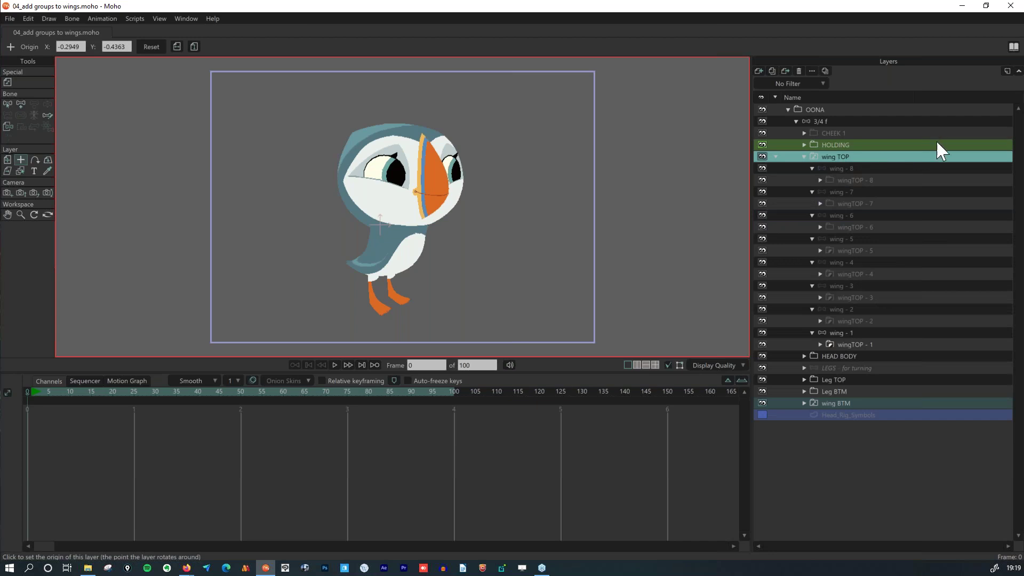
{"action": "left_click", "coordinate": [856, 168]}
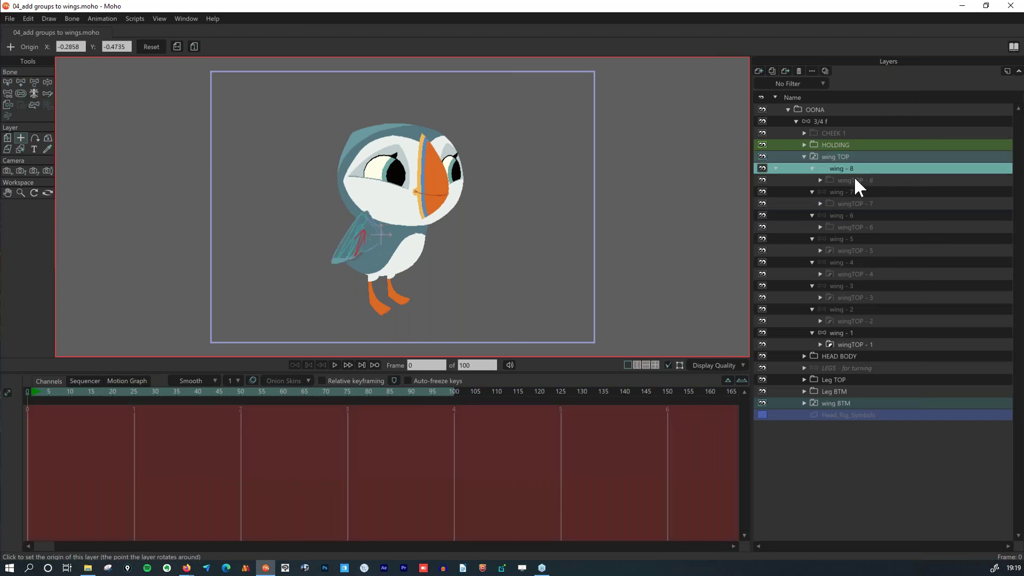
{"action": "left_click", "coordinate": [838, 158]}
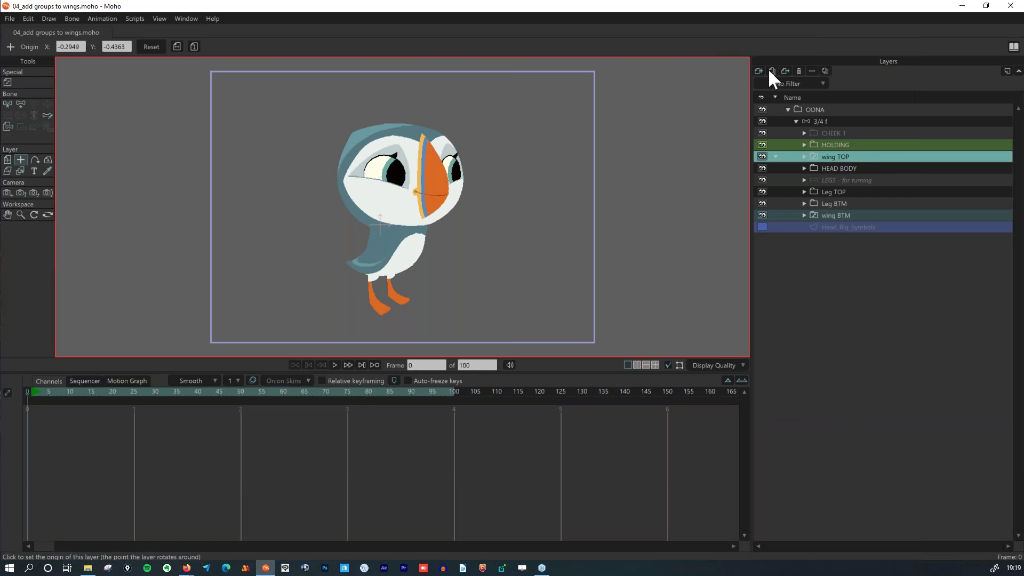
Duplicate the wing TOP layer and exclude the copy from rendering.
{"action": "key", "text": "ctrl+d"}
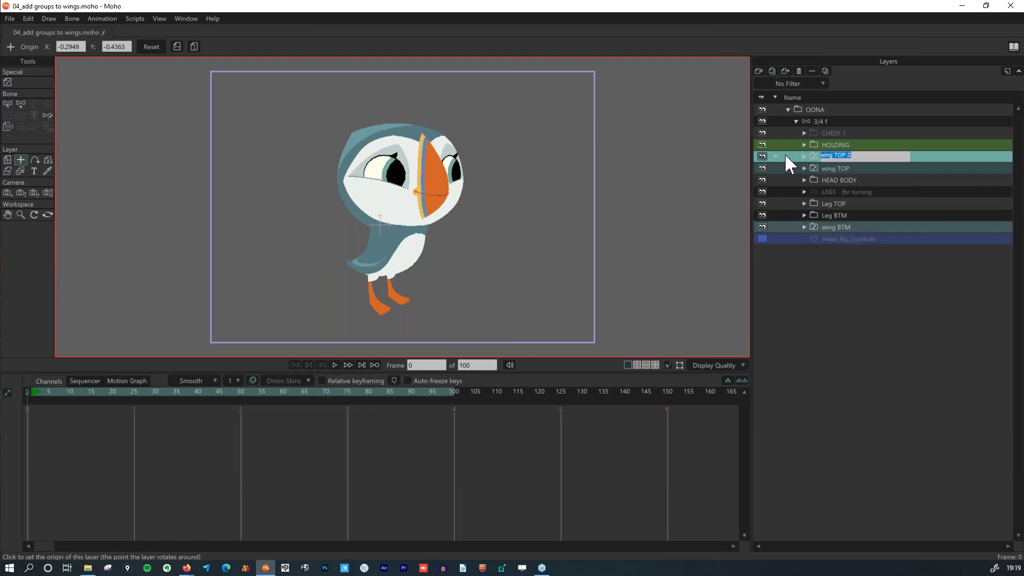
{"action": "double_click", "coordinate": [785, 153]}
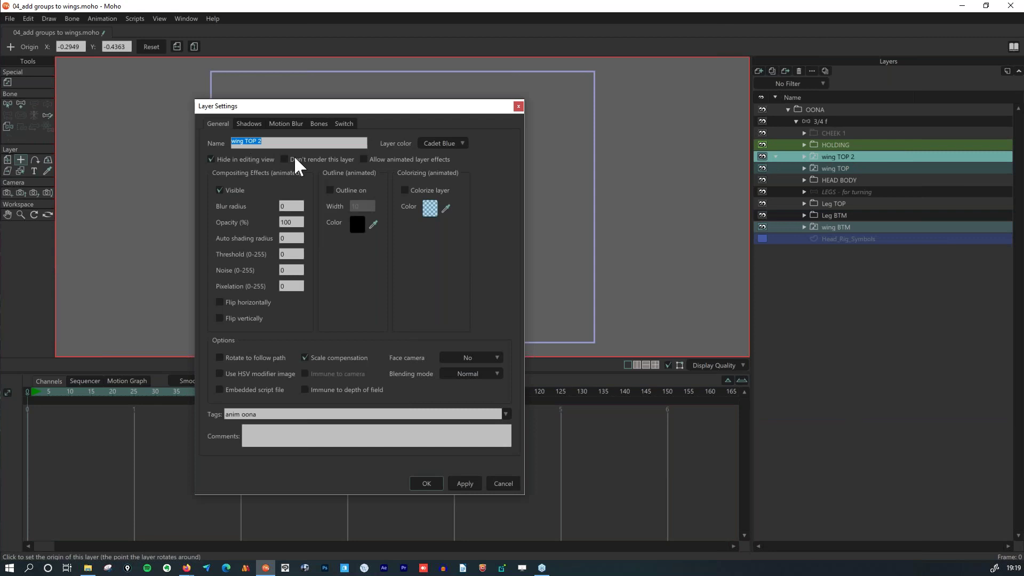
{"action": "left_click", "coordinate": [425, 482]}
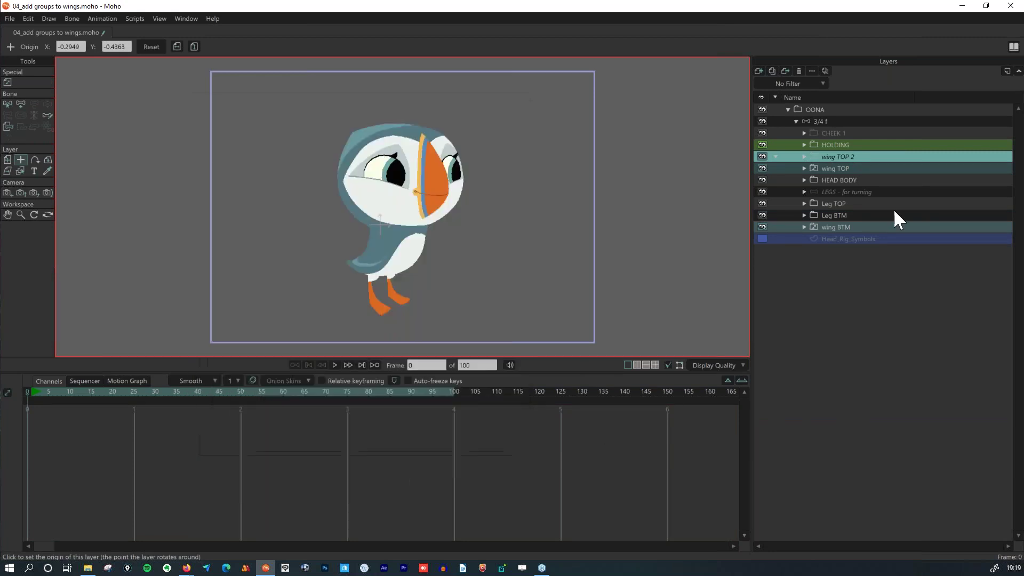
Compare the layer position and angle values of wing TOP and wing BTM.
{"action": "left_click", "coordinate": [833, 169]}
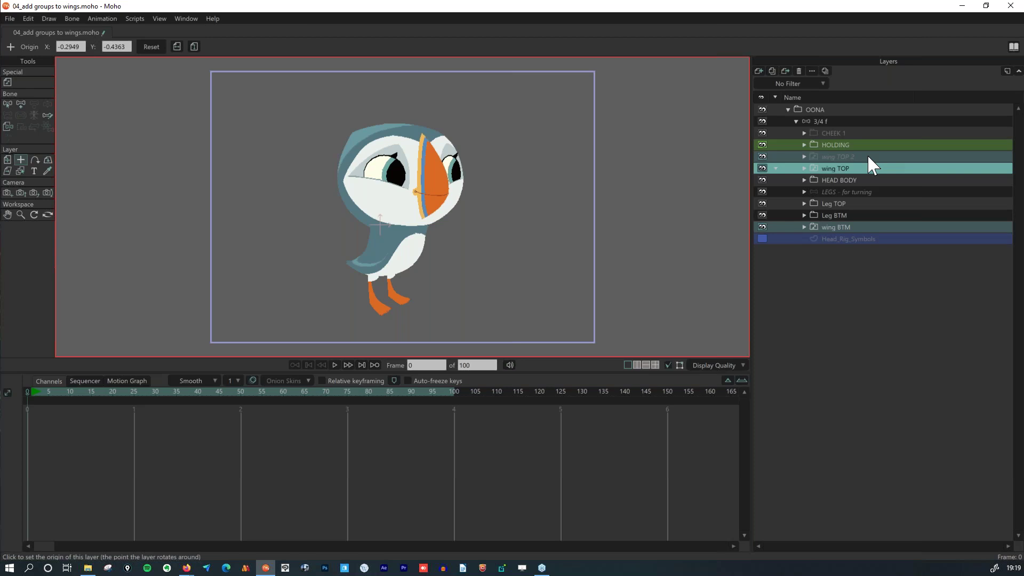
{"action": "left_click", "coordinate": [7, 160]}
{"action": "left_click", "coordinate": [859, 227]}
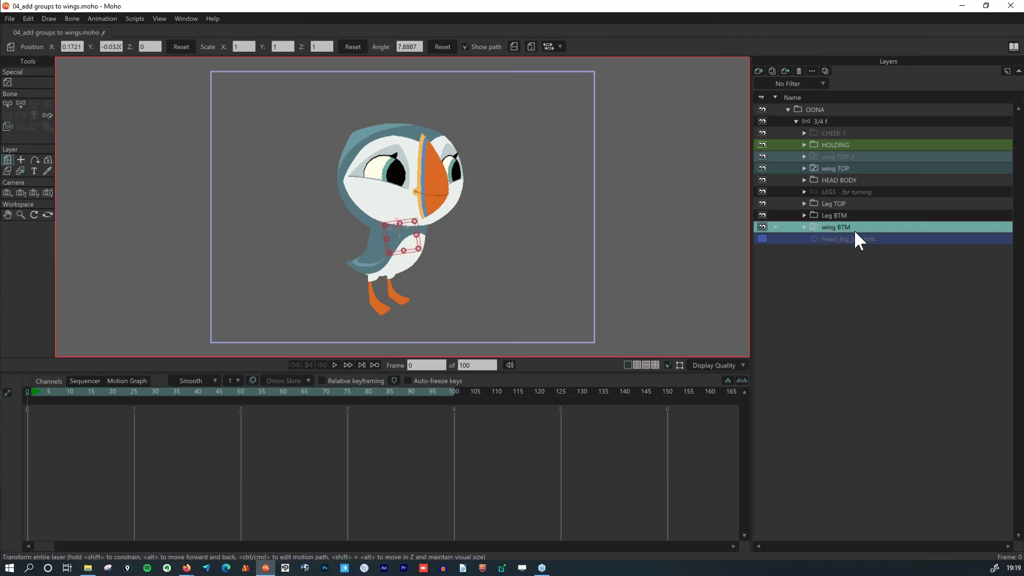
{"action": "left_click", "coordinate": [832, 169]}
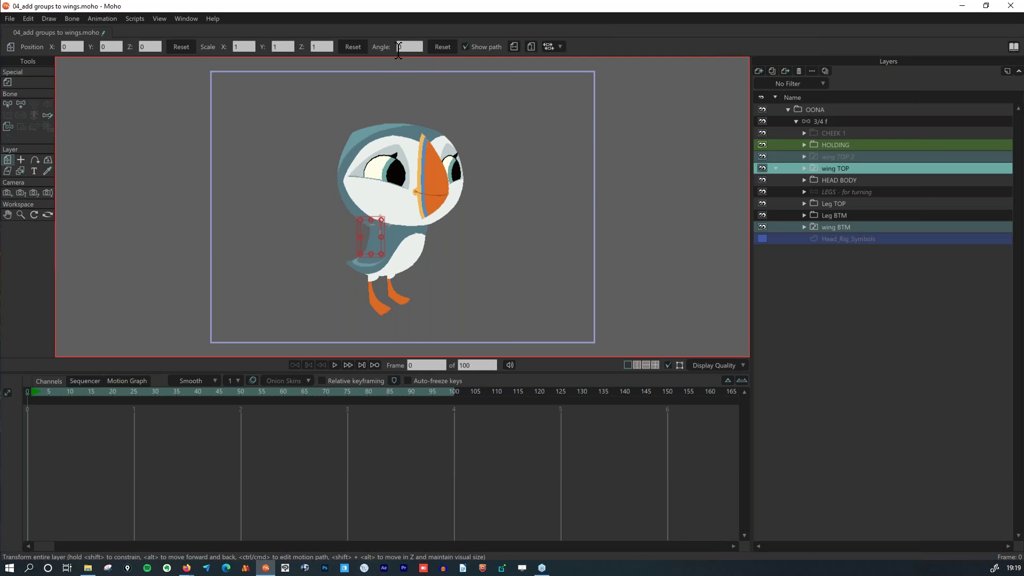
Duplicate the wing BTM layer, hide the copy, and reselect the original wing BTM.
{"action": "left_click", "coordinate": [847, 221]}
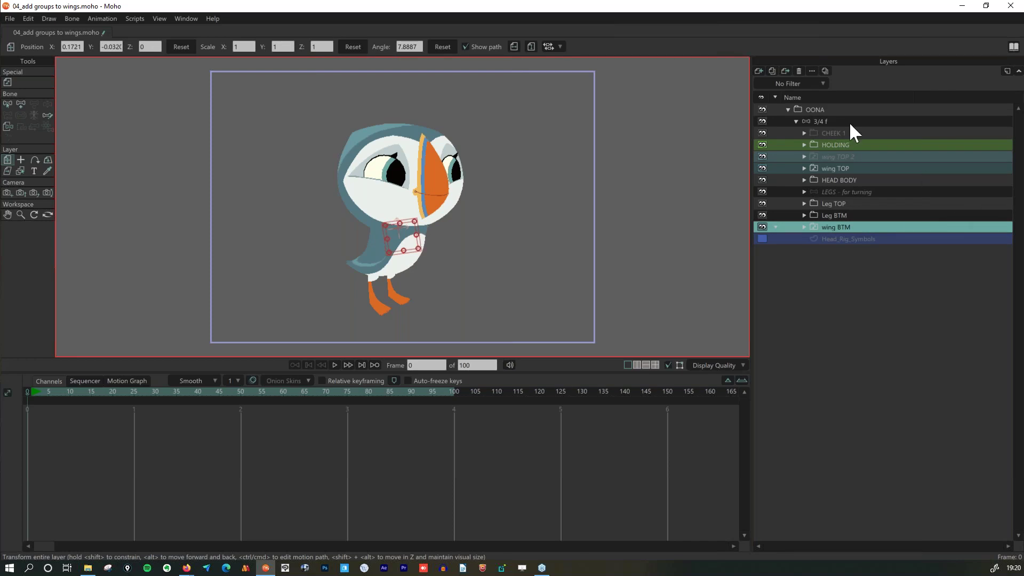
{"action": "left_click", "coordinate": [776, 69]}
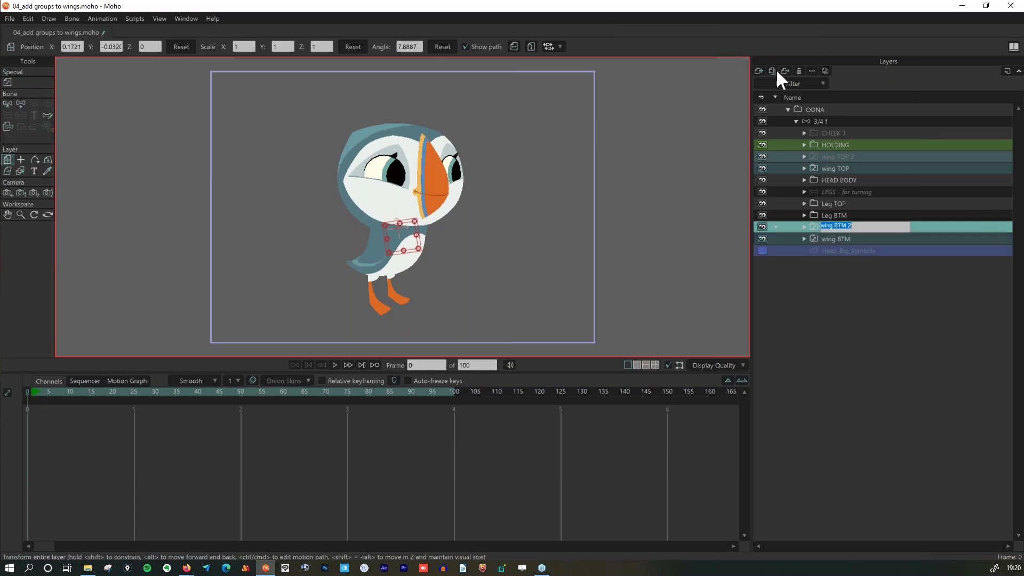
{"action": "left_click", "coordinate": [763, 227]}
{"action": "left_click", "coordinate": [838, 239]}
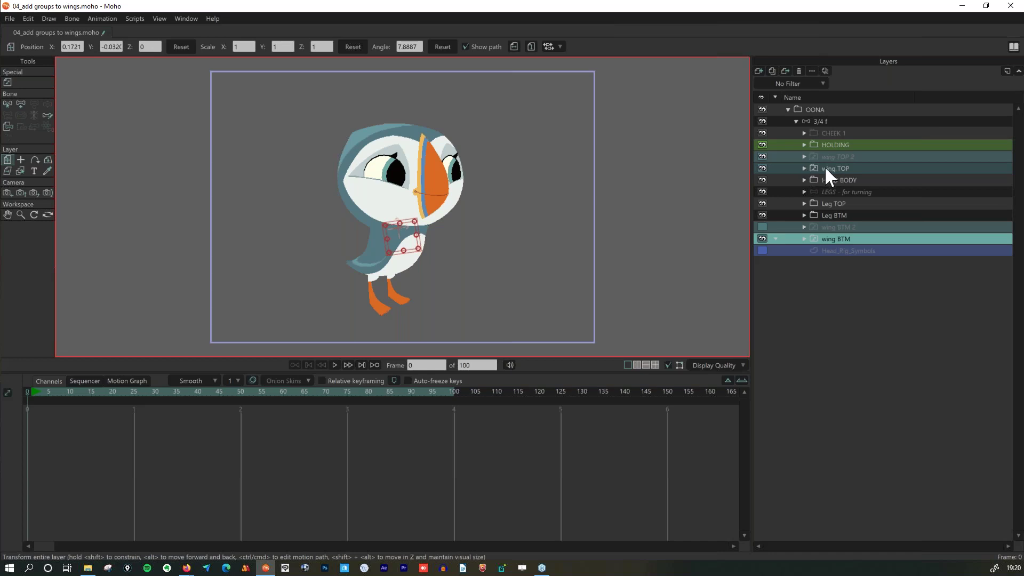
Expand wing TOP and highlight all its artwork groups together, from wingTOP - 8 through wingTOP - 1.
{"action": "left_click", "coordinate": [803, 168]}
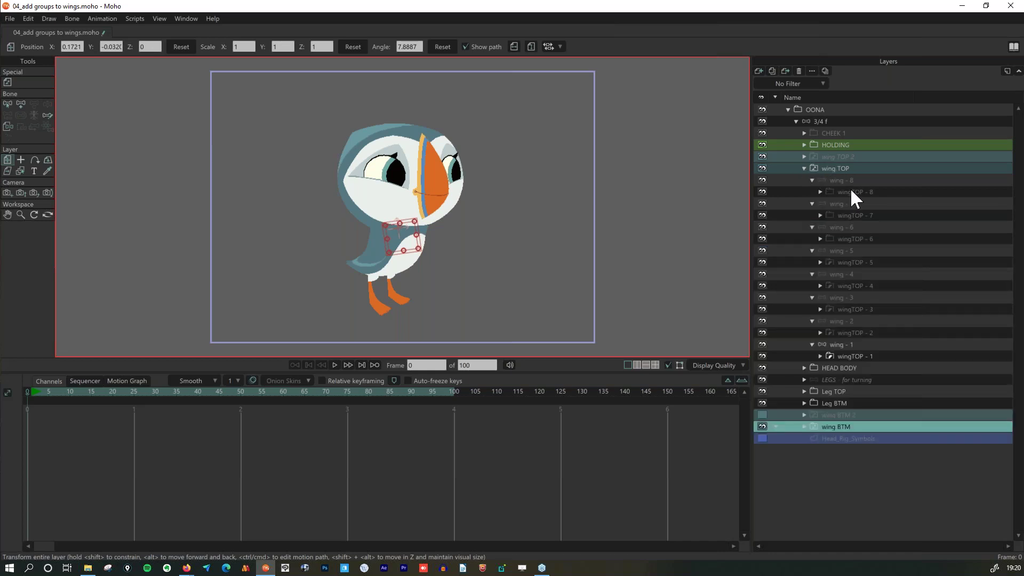
{"action": "left_click", "coordinate": [852, 191]}
{"action": "left_click", "coordinate": [856, 216], "text": "ctrl"}
{"action": "left_click", "coordinate": [855, 239], "text": "ctrl"}
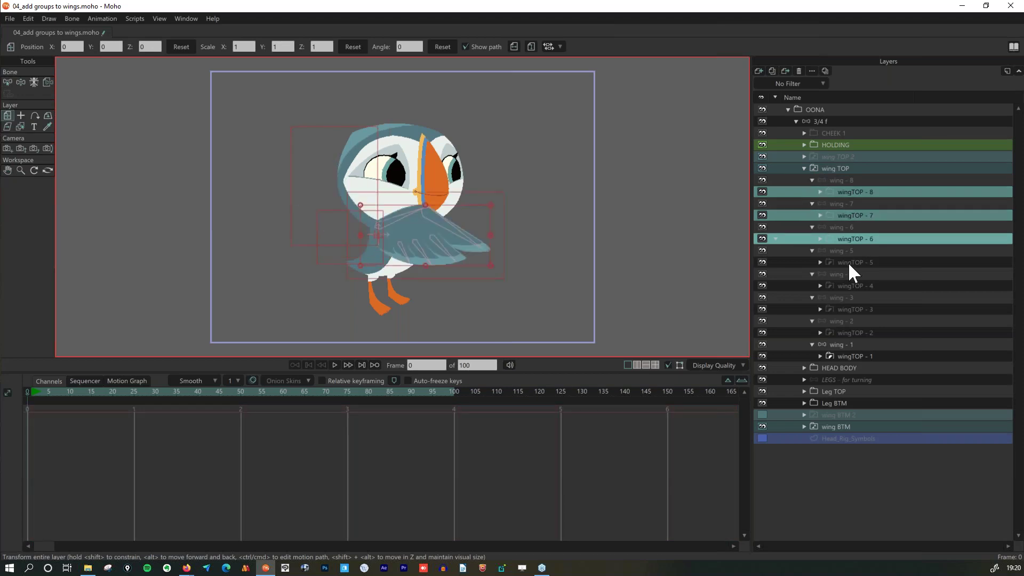
{"action": "left_click", "coordinate": [848, 261], "text": "ctrl"}
{"action": "left_click", "coordinate": [844, 285], "text": "ctrl"}
{"action": "left_click", "coordinate": [853, 308], "text": "ctrl"}
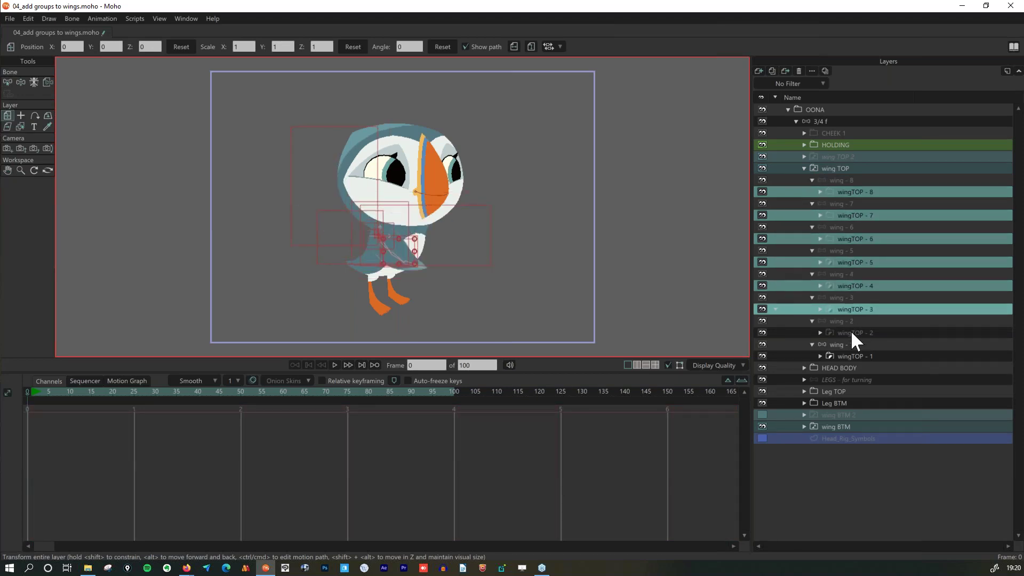
{"action": "left_click", "coordinate": [849, 332], "text": "ctrl"}
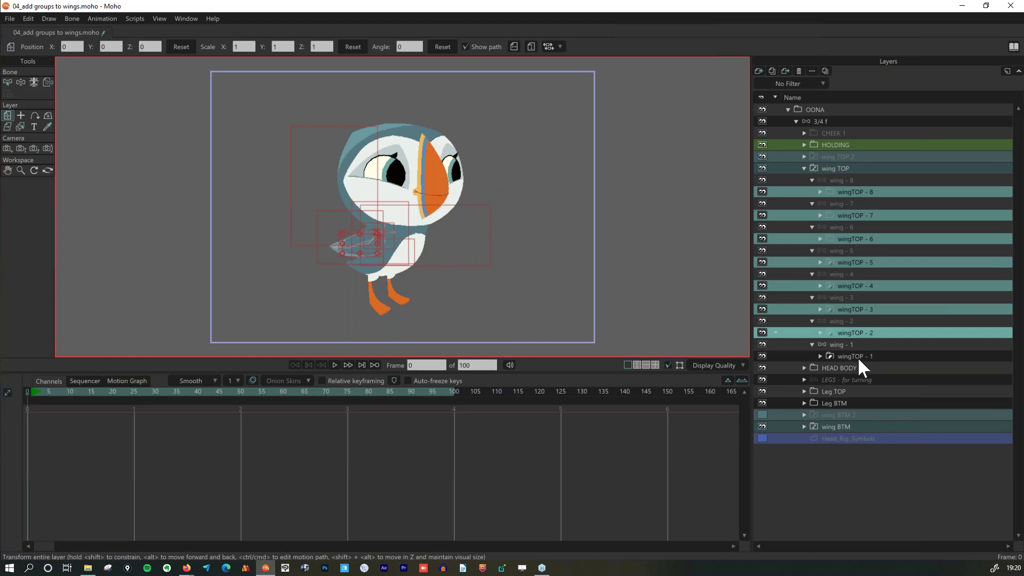
{"action": "left_click", "coordinate": [857, 356], "text": "ctrl"}
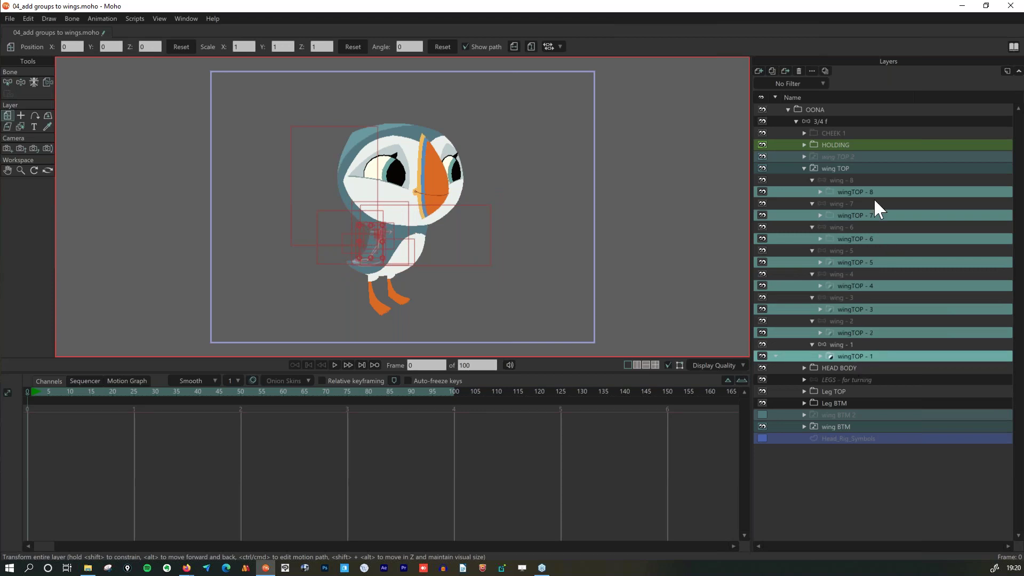
Inspect the bones of the wing - 8 and wing - 1 layers.
{"action": "left_click", "coordinate": [862, 180]}
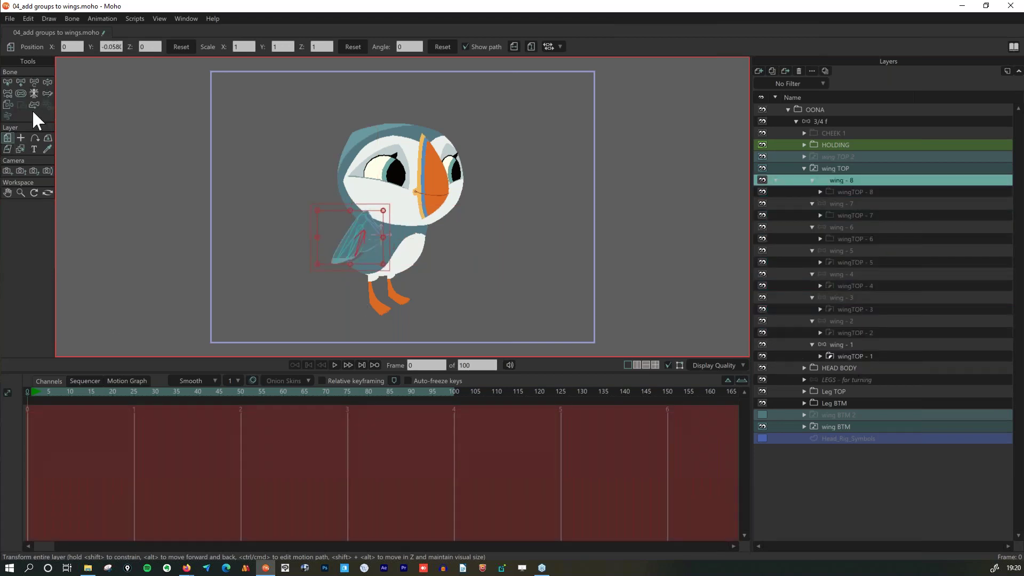
{"action": "left_click", "coordinate": [5, 82]}
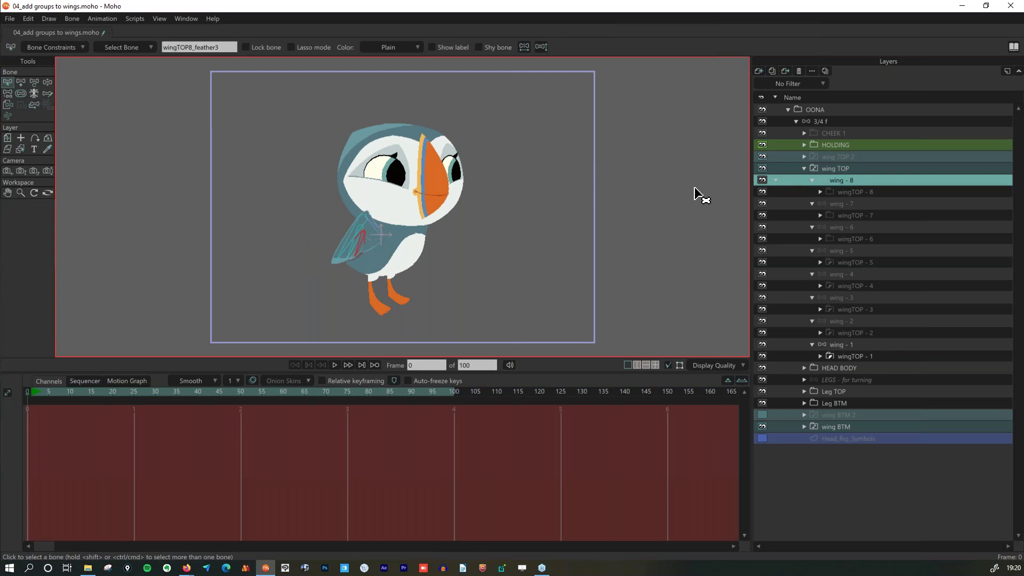
{"action": "left_click", "coordinate": [844, 344]}
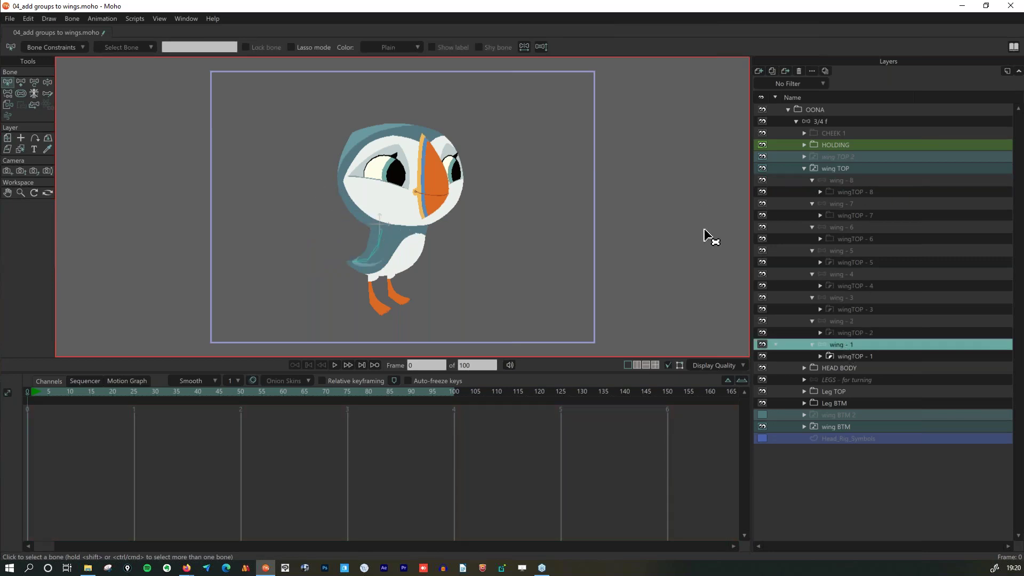
Collapse all the numbered wing layers inside wing TOP, from wing - 8 to wing - 1.
{"action": "left_click", "coordinate": [812, 321]}
{"action": "left_click", "coordinate": [812, 297]}
{"action": "left_click", "coordinate": [812, 274]}
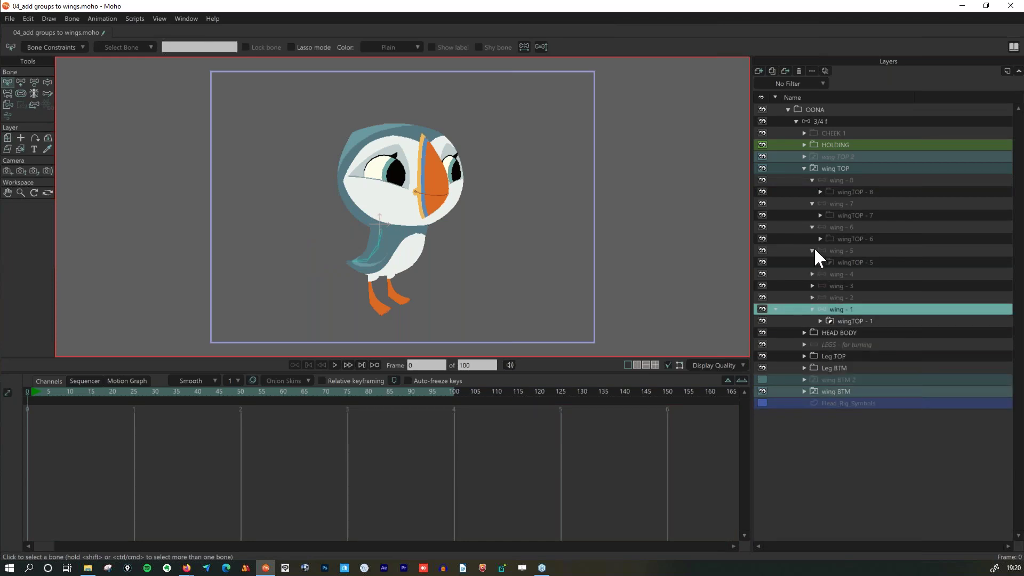
{"action": "left_click", "coordinate": [811, 250]}
{"action": "left_click", "coordinate": [813, 227]}
{"action": "left_click", "coordinate": [811, 204]}
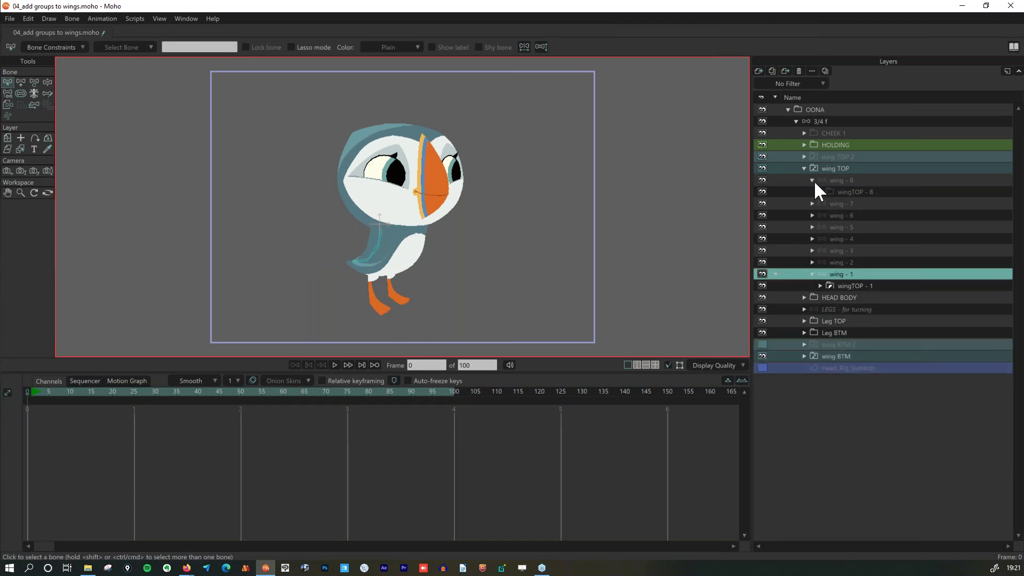
{"action": "left_click", "coordinate": [812, 181]}
{"action": "left_click", "coordinate": [812, 262]}
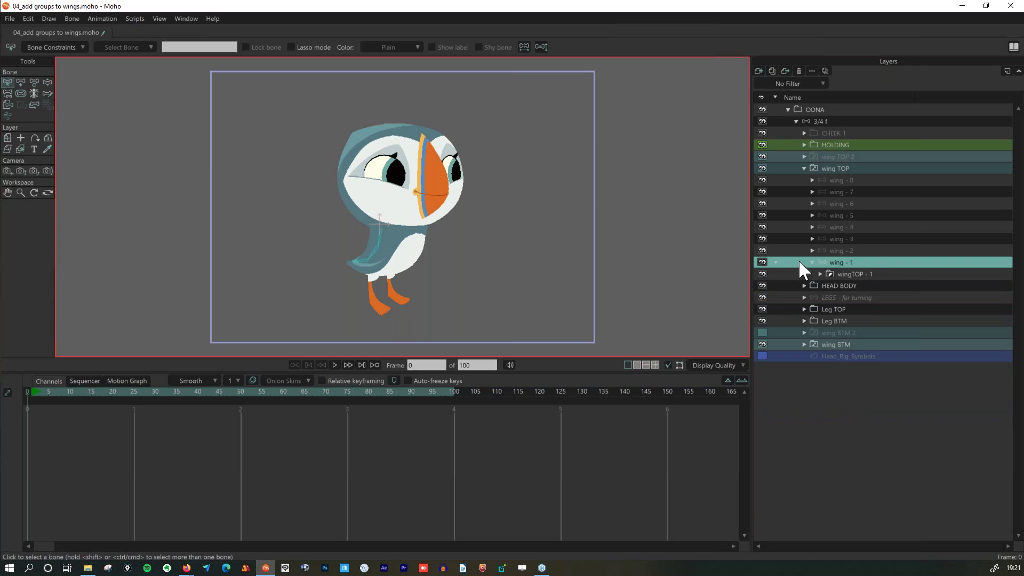
Copy all bones of wing - 1 and paste them into the 3/4 f bone layer.
{"action": "left_click", "coordinate": [285, 300]}
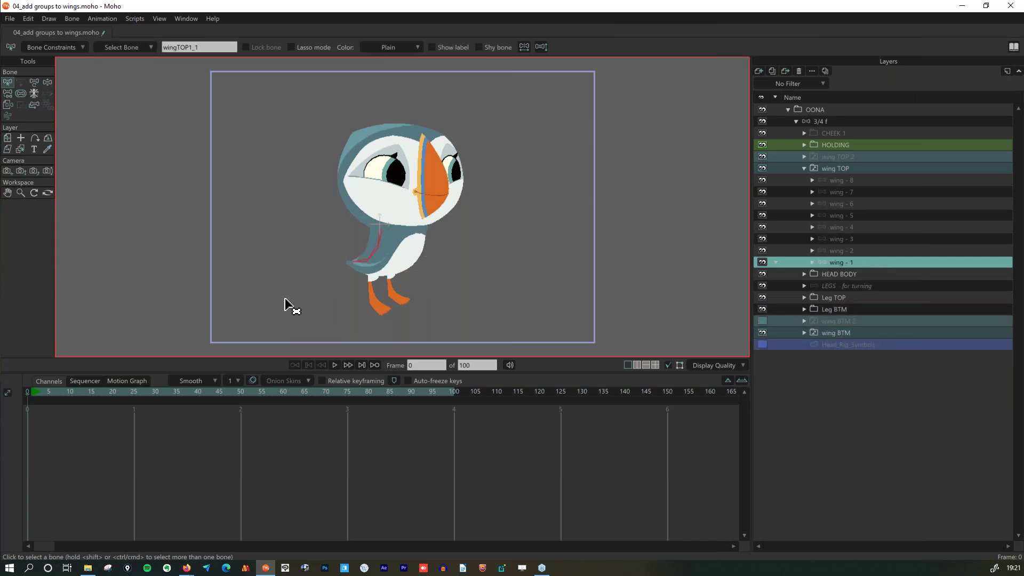
{"action": "left_click", "coordinate": [837, 122]}
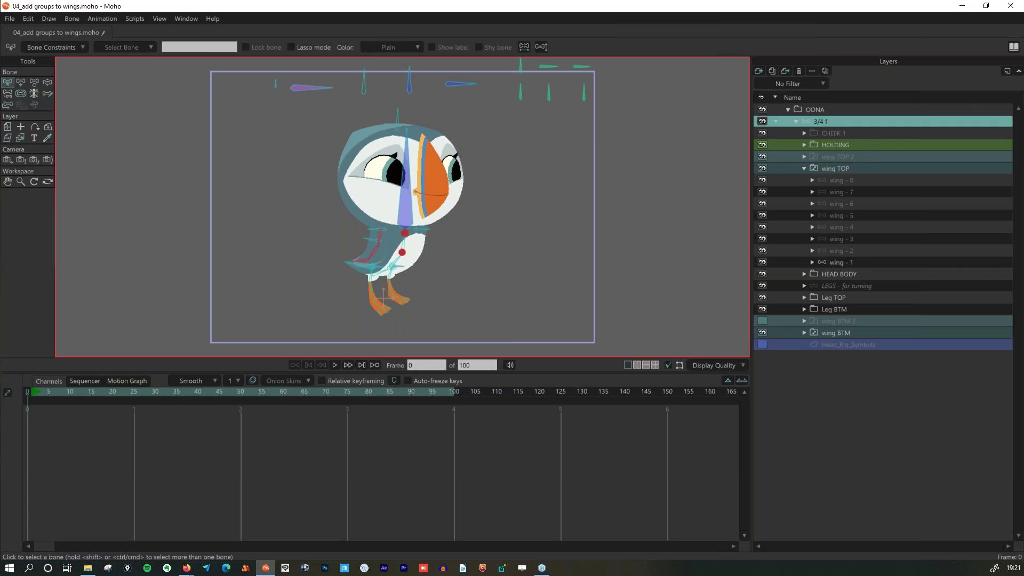
{"action": "key", "text": "t"}
{"action": "left_click", "coordinate": [365, 263]}
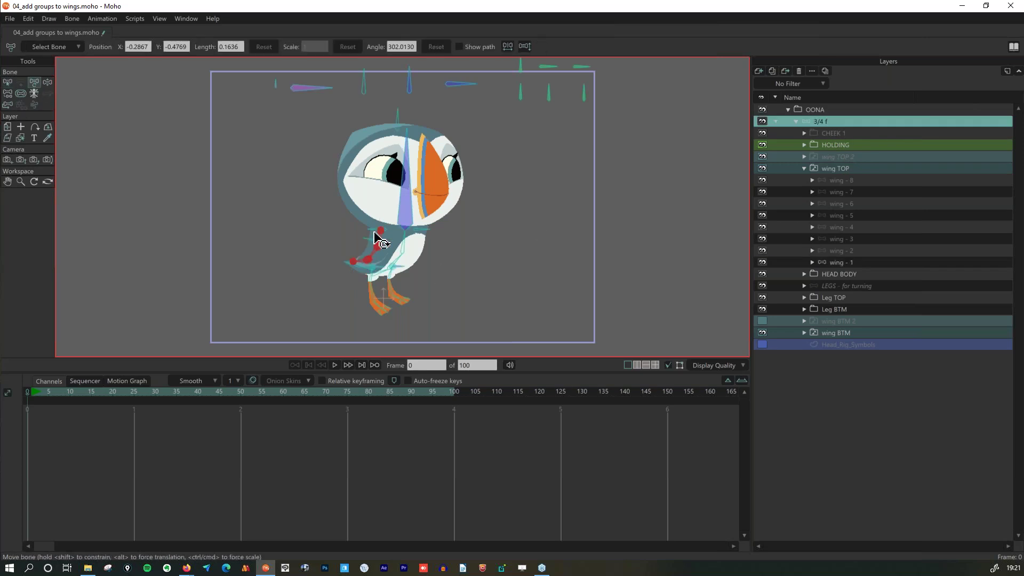
Parent the pasted wingTOP1_1 bone to the upper body bone in the 3/4 f skeleton.
{"action": "left_click", "coordinate": [8, 81]}
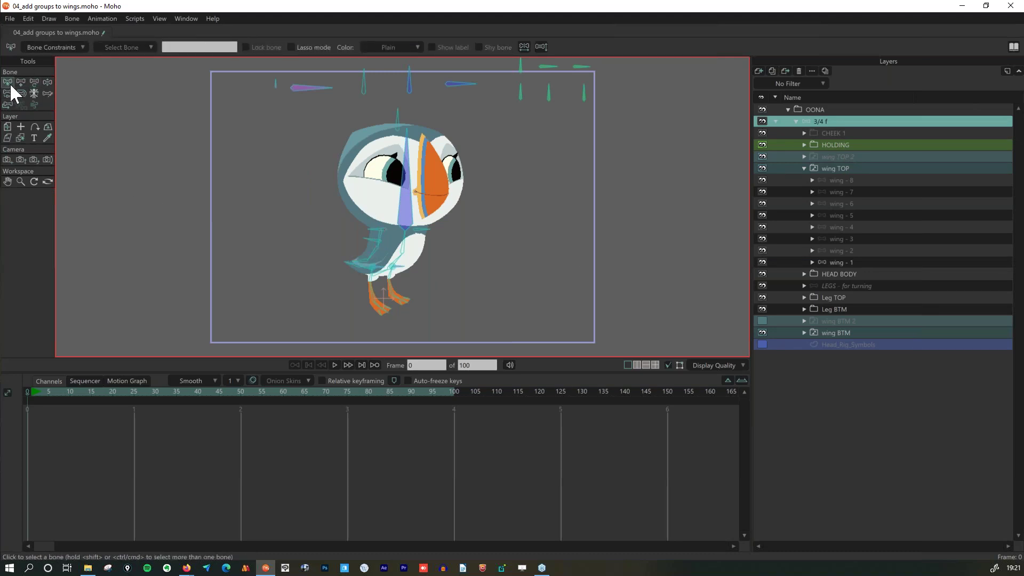
{"action": "left_click", "coordinate": [389, 245]}
{"action": "scroll", "coordinate": [390, 247], "scroll_direction": "up", "scroll_amount": 3}
{"action": "scroll", "coordinate": [390, 246], "scroll_direction": "up", "scroll_amount": 3}
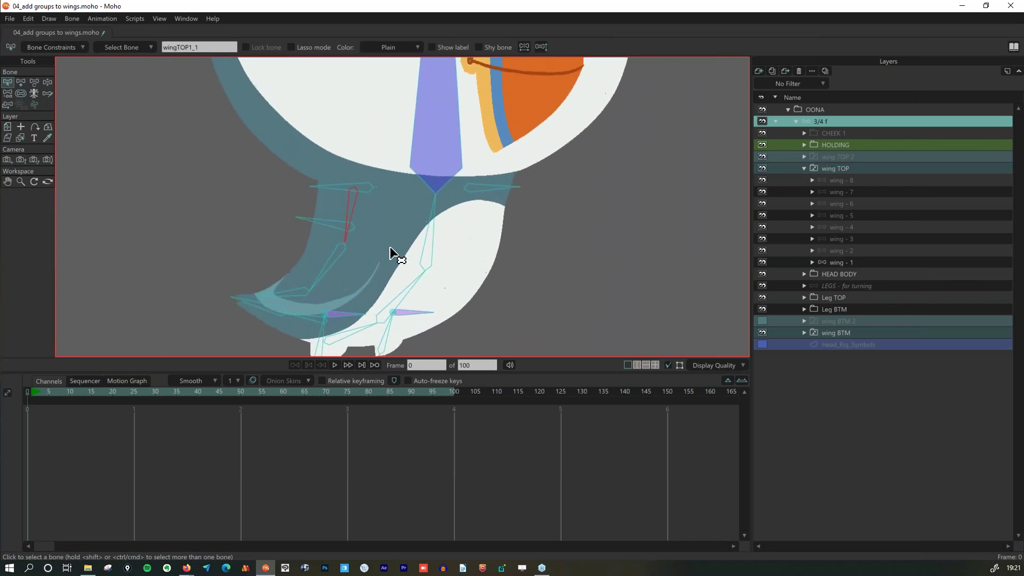
{"action": "left_click", "coordinate": [329, 230]}
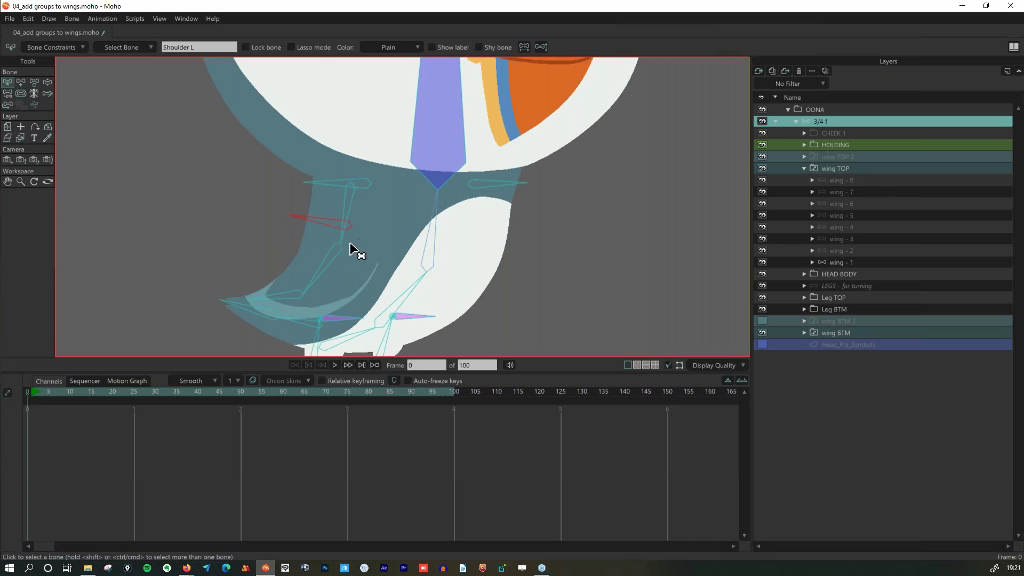
{"action": "left_click", "coordinate": [347, 214]}
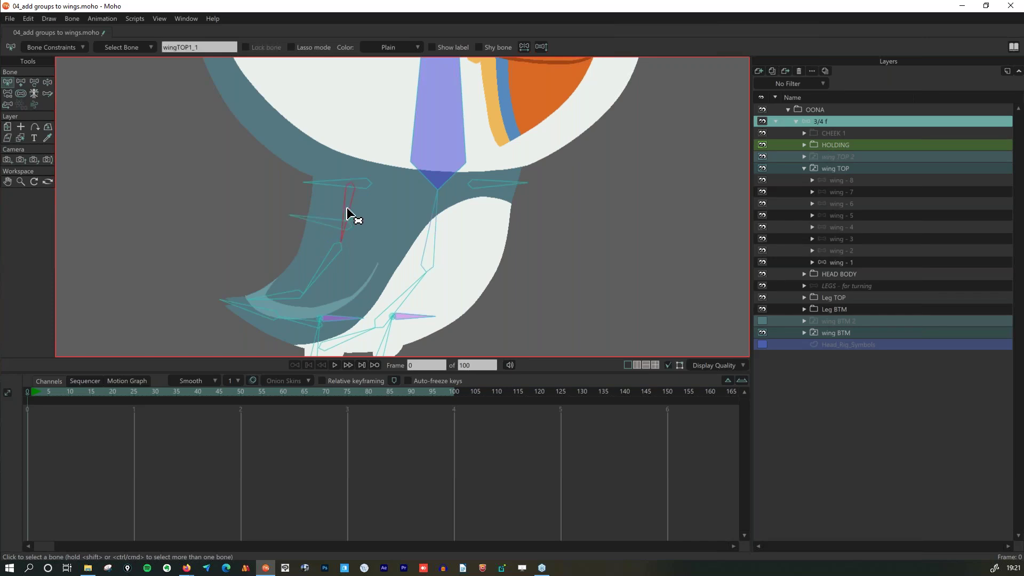
{"action": "left_click", "coordinate": [8, 93]}
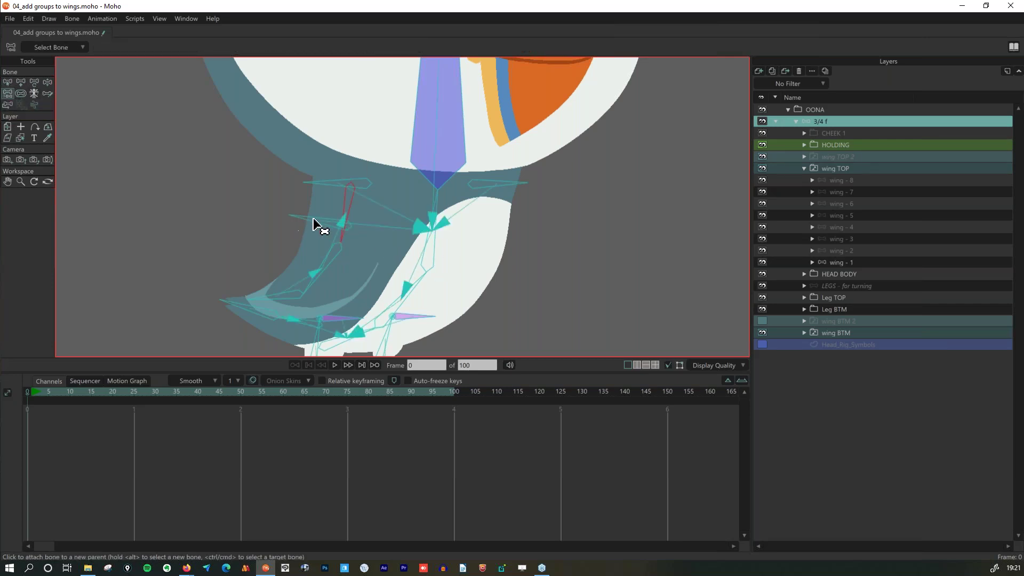
{"action": "left_click", "coordinate": [434, 252]}
{"action": "left_click", "coordinate": [7, 81]}
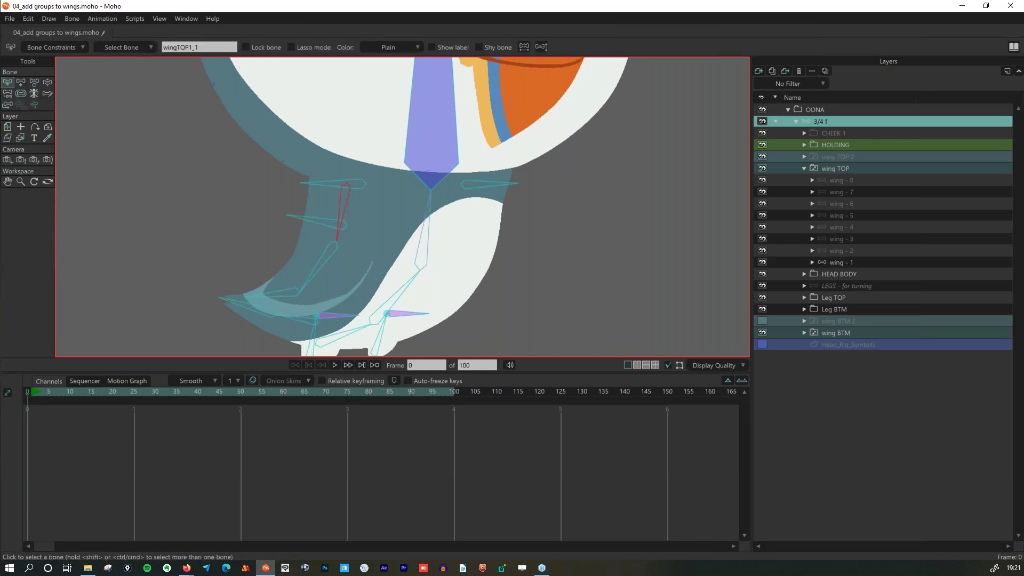
Copy all bones of wing - 2 and paste them into the 3/4 f bone layer.
{"action": "scroll", "coordinate": [194, 203], "scroll_direction": "down", "scroll_amount": 5}
{"action": "left_click", "coordinate": [258, 216]}
{"action": "left_click_drag", "start_coordinate": [509, 235], "coordinate": [587, 247]}
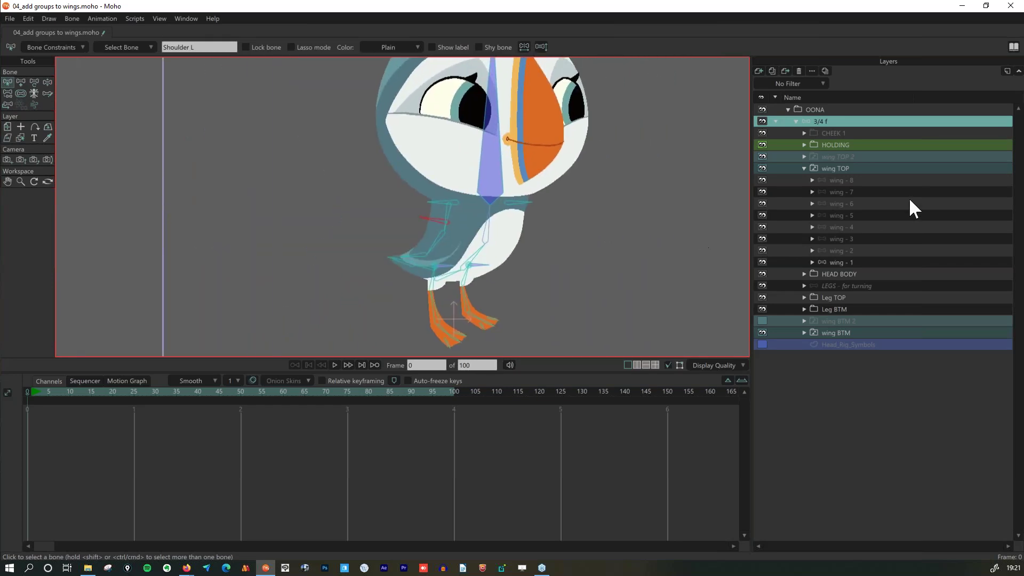
{"action": "left_click", "coordinate": [850, 251]}
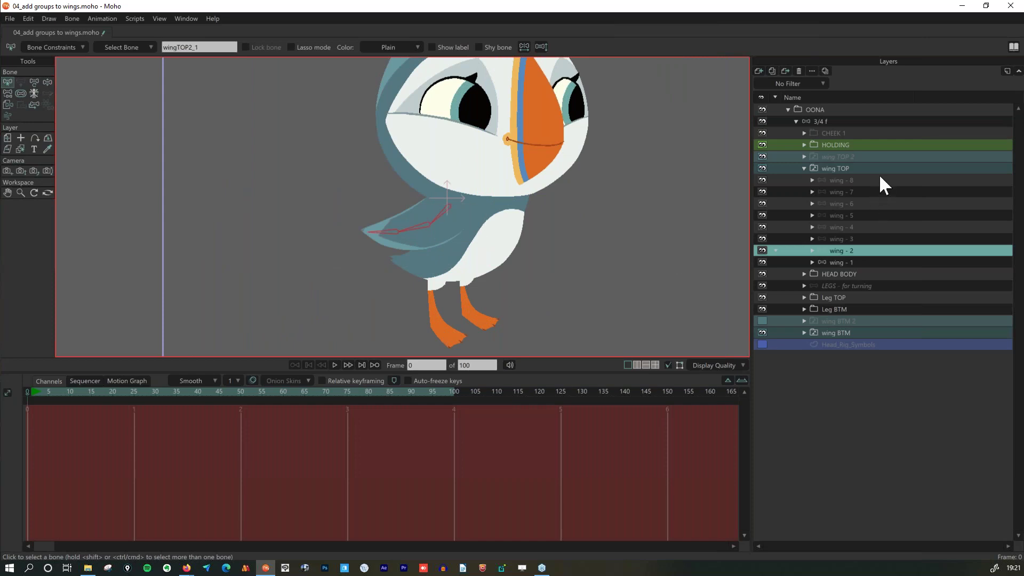
{"action": "left_click", "coordinate": [843, 170]}
{"action": "key", "text": "t"}
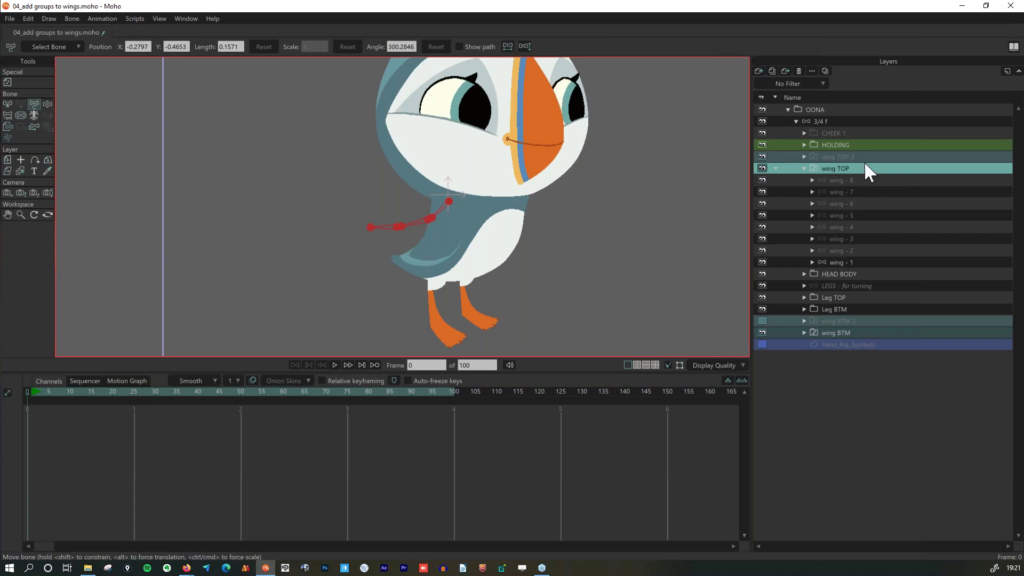
{"action": "left_click", "coordinate": [838, 122]}
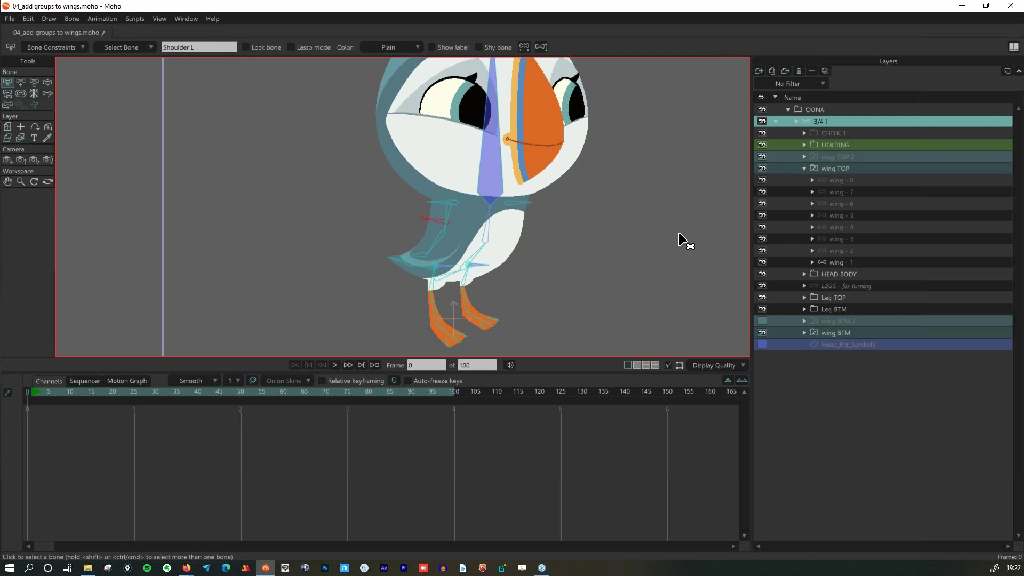
{"action": "key", "text": "t"}
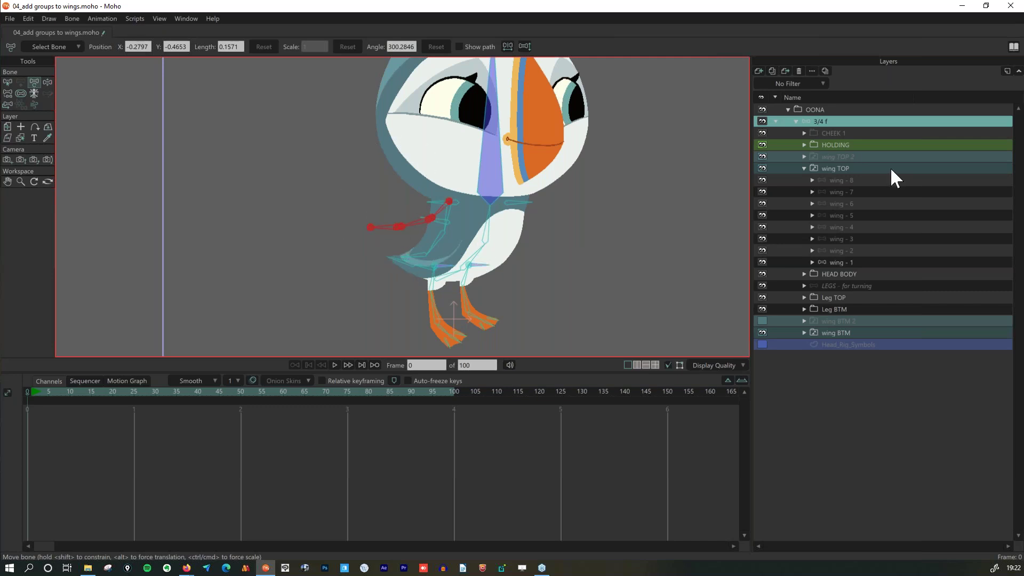
Try pasting the bones of wing - 7 into the 3/4 f bone layer.
{"action": "left_click", "coordinate": [849, 191]}
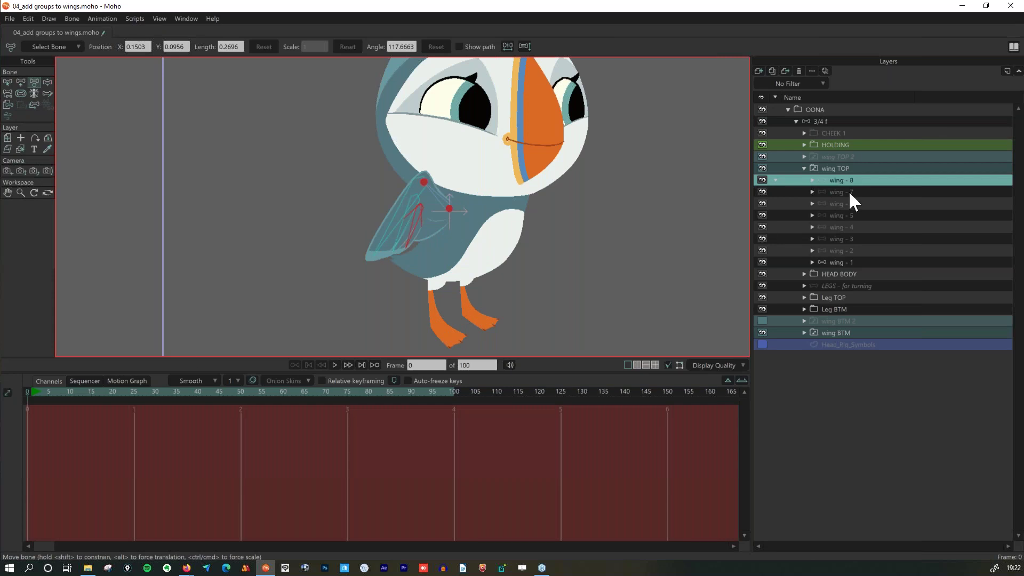
{"action": "left_click_drag", "start_coordinate": [327, 171], "coordinate": [338, 267]}
{"action": "left_click", "coordinate": [335, 264]}
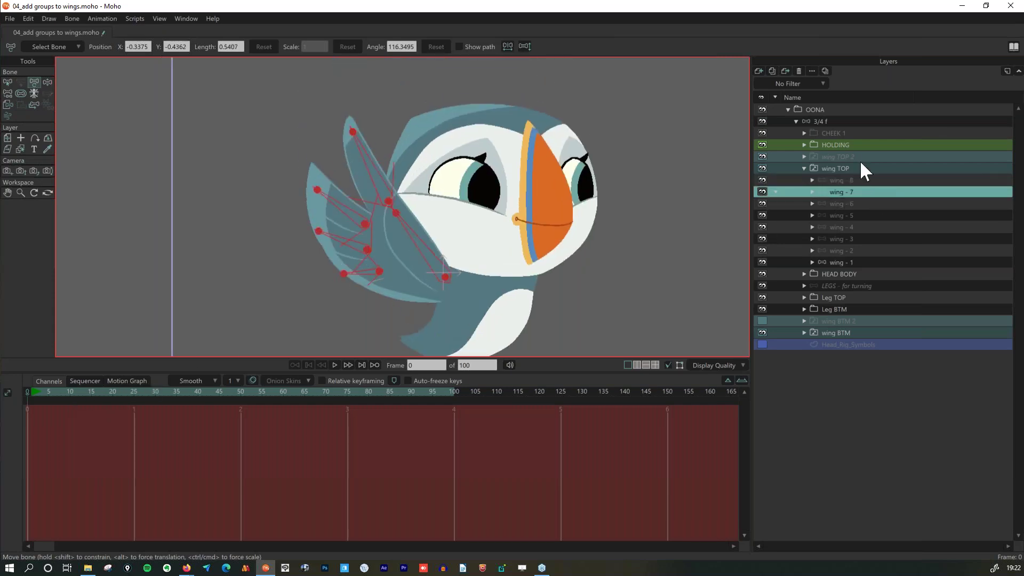
{"action": "left_click", "coordinate": [849, 121]}
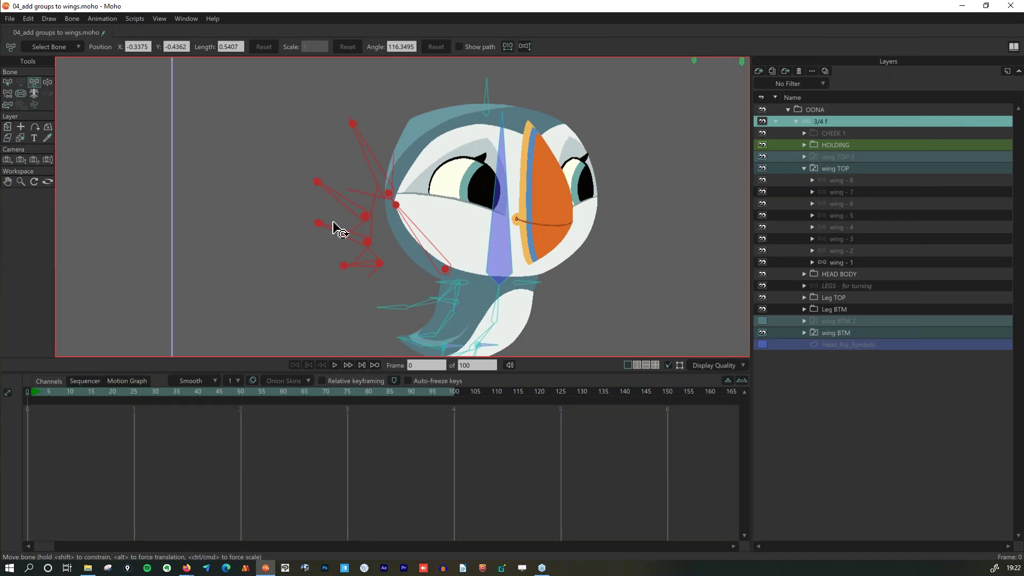
{"action": "scroll", "coordinate": [336, 226], "scroll_direction": "down", "scroll_amount": 2}
{"action": "scroll", "coordinate": [509, 169], "scroll_direction": "down", "scroll_amount": 1}
{"action": "left_click_drag", "start_coordinate": [506, 170], "coordinate": [439, 175]}
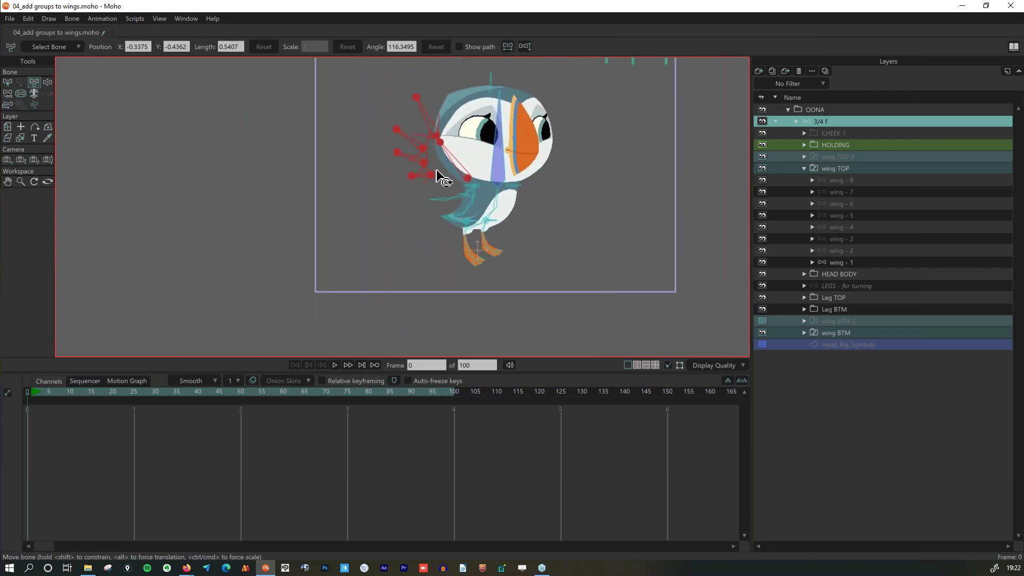
{"action": "left_click", "coordinate": [456, 190]}
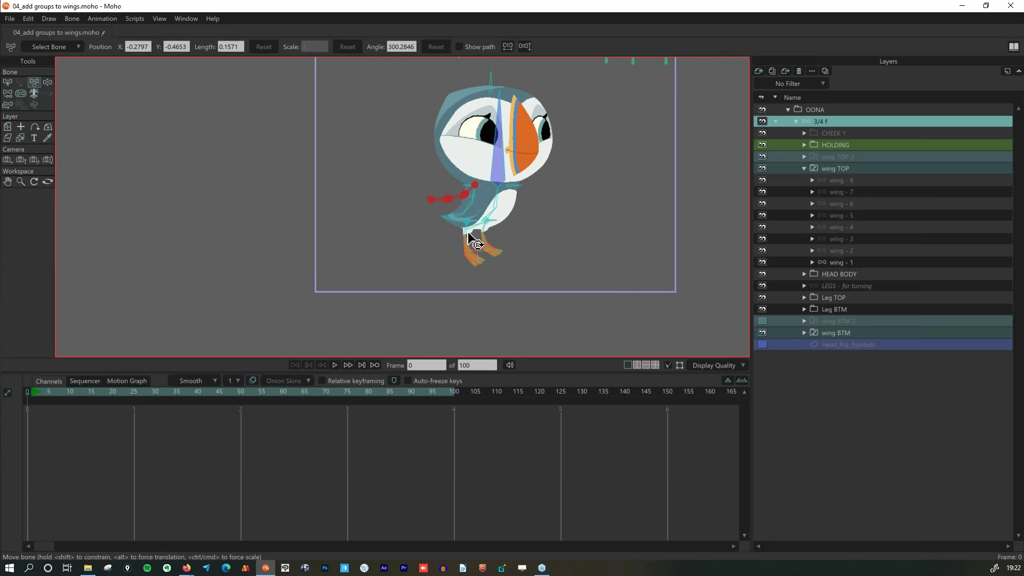
Move the pasted wing - 2 bones off the character into empty space, at about X -1.08, Y -0.87.
{"action": "scroll", "coordinate": [469, 243], "scroll_direction": "up", "scroll_amount": 5}
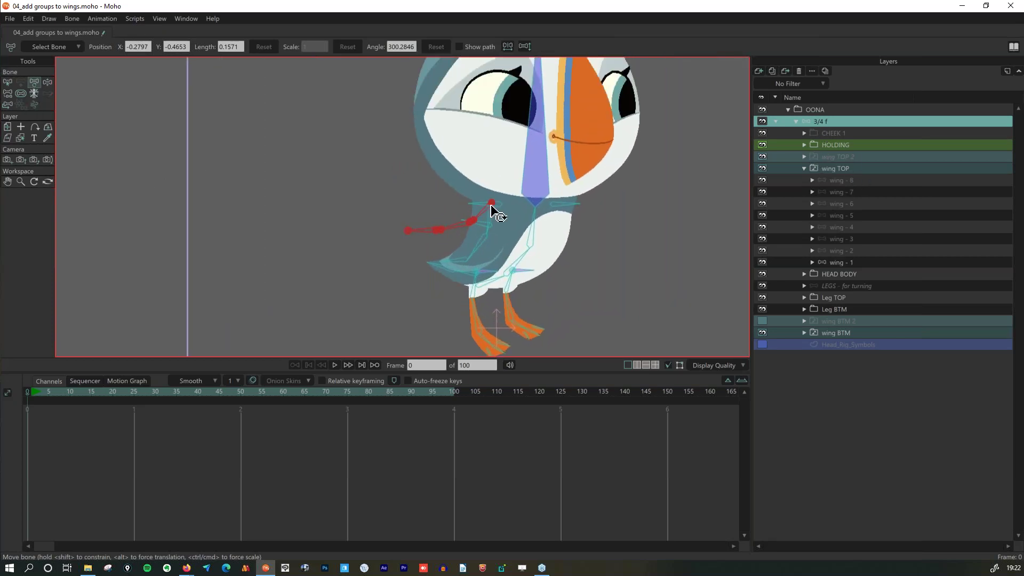
{"action": "left_click_drag", "start_coordinate": [448, 219], "coordinate": [498, 210]}
{"action": "key", "text": "ctrl+z"}
{"action": "mouse_move", "coordinate": [433, 212]}
{"action": "left_mouse_down"}
{"action": "mouse_move", "coordinate": [346, 247]}
{"action": "mouse_move", "coordinate": [342, 281]}
{"action": "left_mouse_up"}
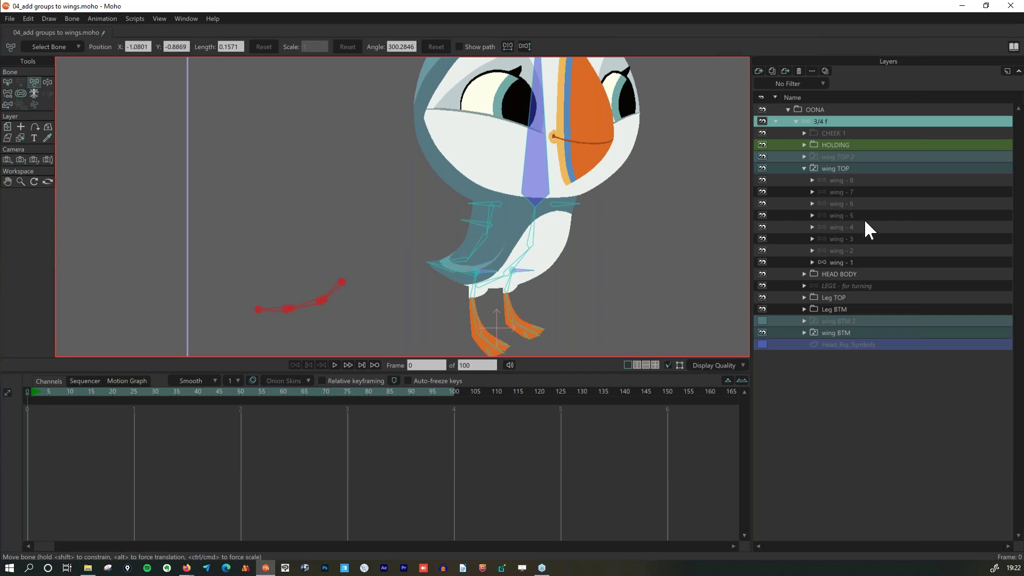
Copy the bones of wing - 3 into the 3/4 f bone layer and move them beside the character, at about X -1.48, Y -0.41.
{"action": "left_click", "coordinate": [846, 238]}
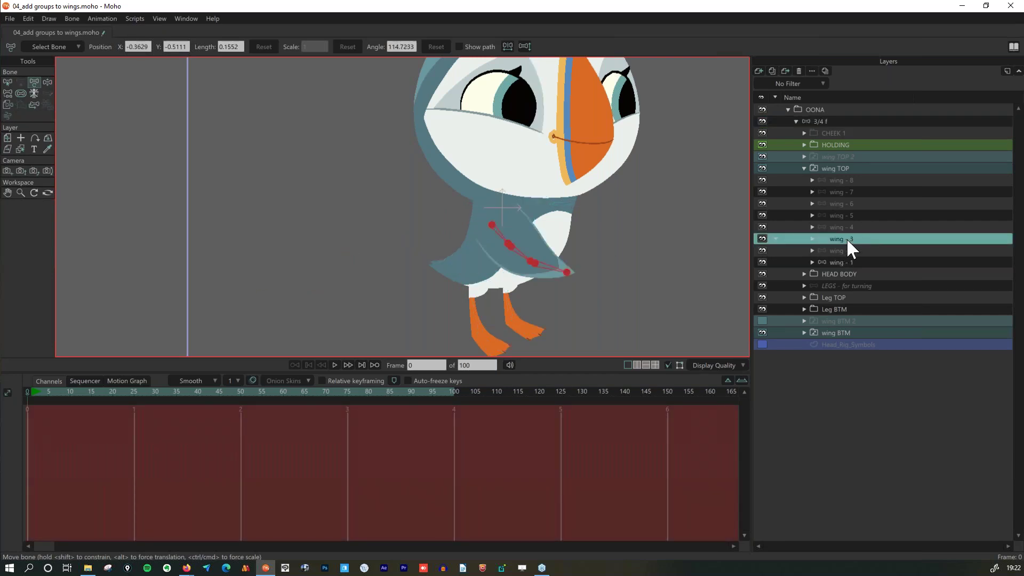
{"action": "left_click", "coordinate": [832, 121]}
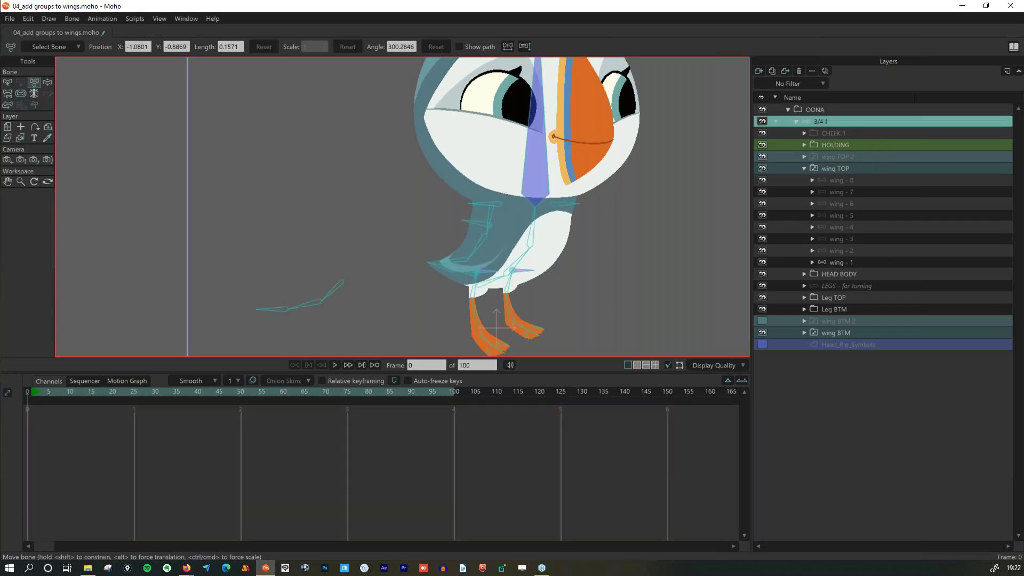
{"action": "left_click_drag", "start_coordinate": [483, 216], "coordinate": [276, 200]}
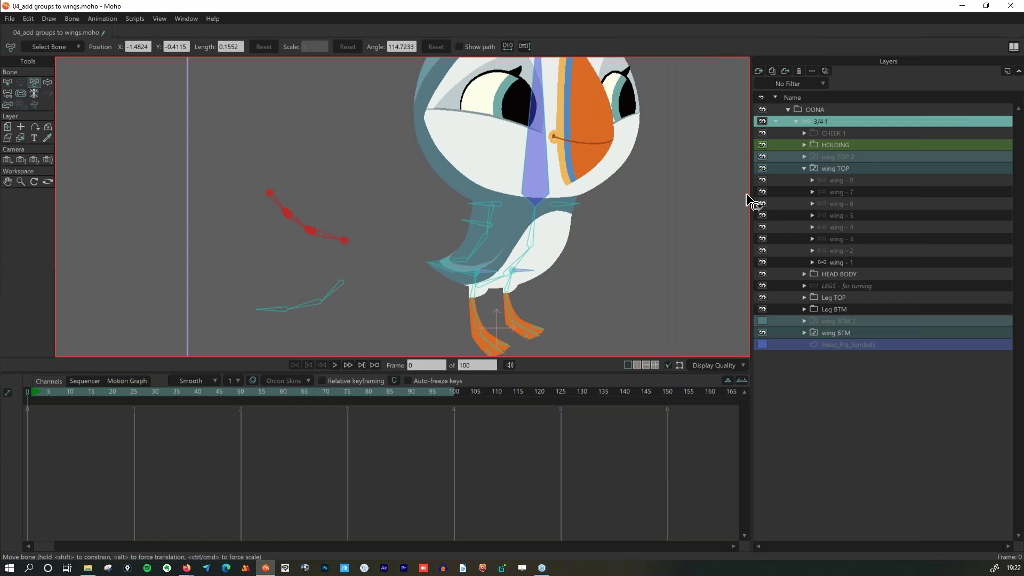
Copy all bones of wing - 8 into the 3/4 f bone layer and move them far from the character, at about X -2.91, Y -0.09.
{"action": "left_click", "coordinate": [843, 228]}
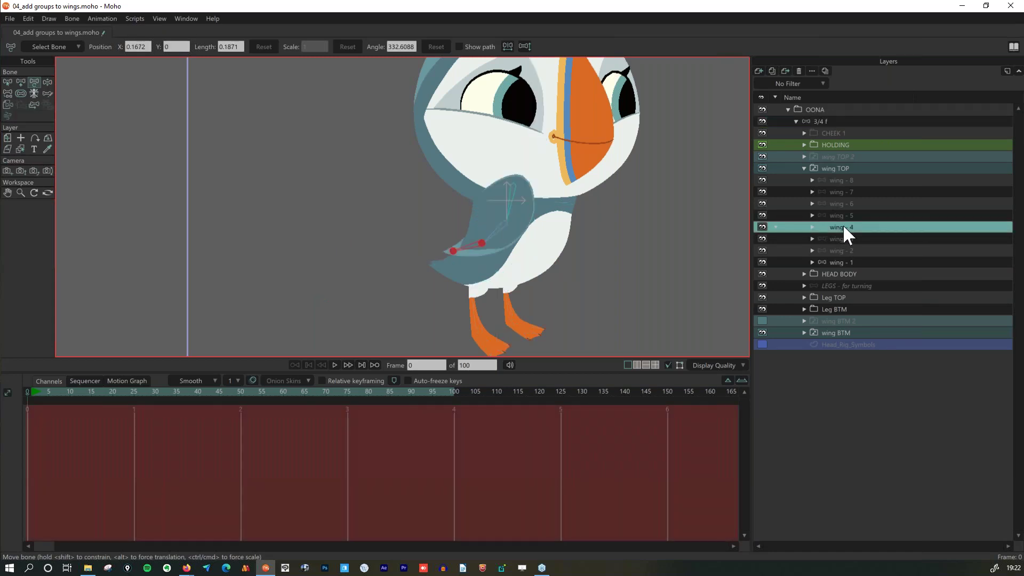
{"action": "left_click", "coordinate": [847, 179]}
{"action": "key", "text": "ctrl+a"}
{"action": "left_click", "coordinate": [836, 119]}
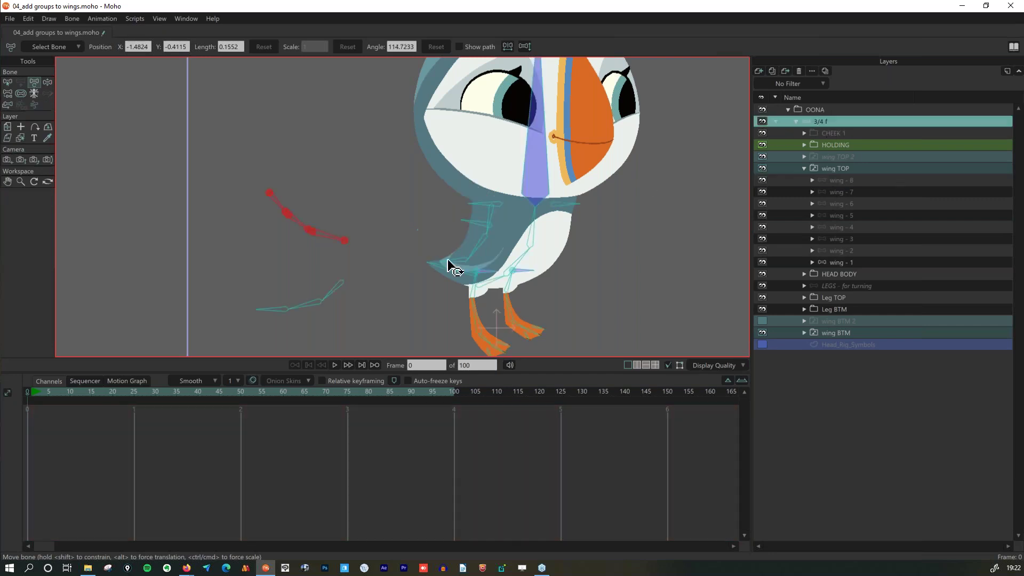
{"action": "key", "text": "ctrl+a"}
{"action": "scroll", "coordinate": [554, 229], "scroll_direction": "down", "scroll_amount": 4}
{"action": "left_click_drag", "start_coordinate": [503, 224], "coordinate": [295, 187]}
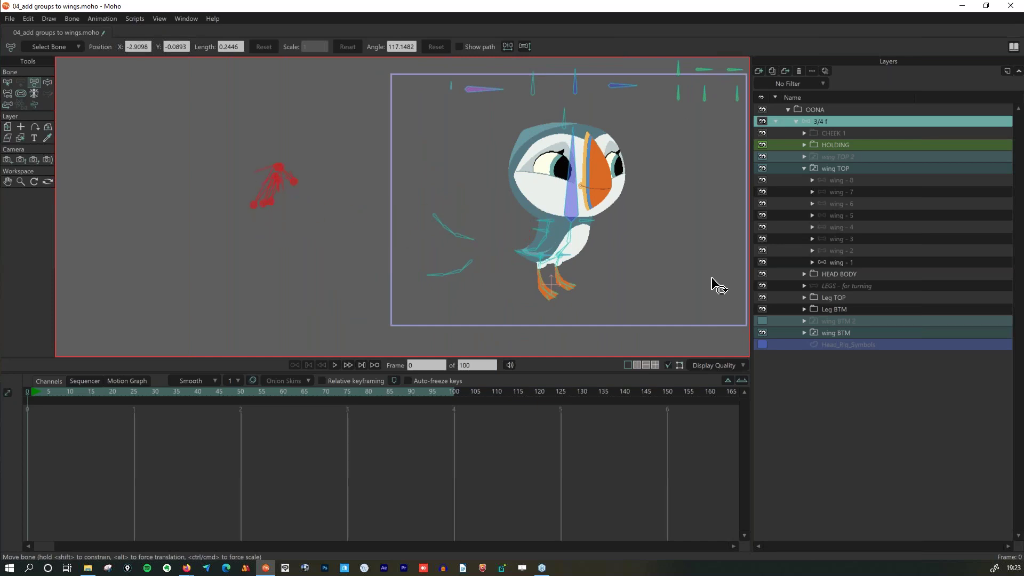
Open the project file 05_paste bones up.moho and select its 3/4 f bone layer.
{"action": "left_click", "coordinate": [88, 567]}
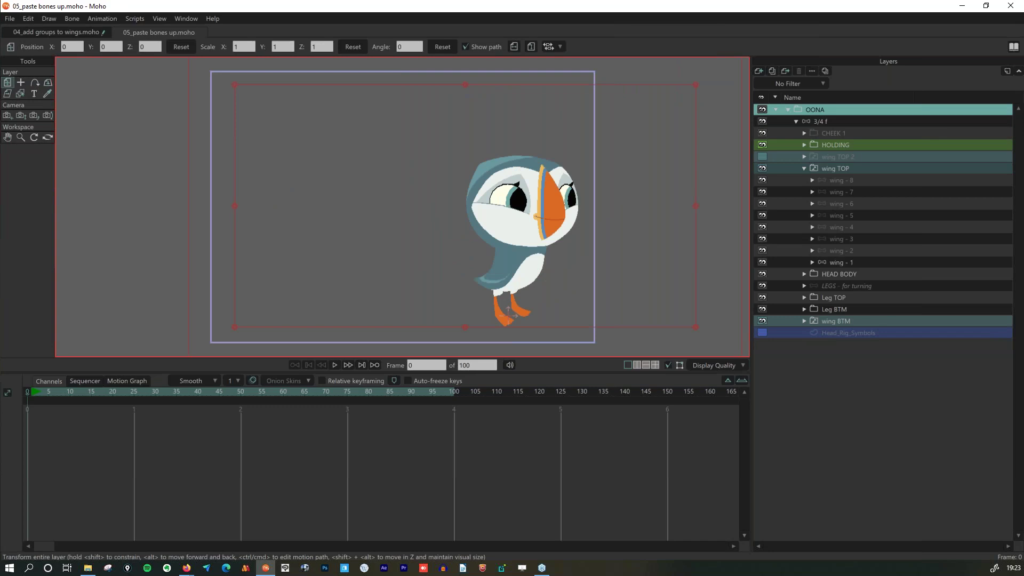
{"action": "left_click", "coordinate": [840, 120]}
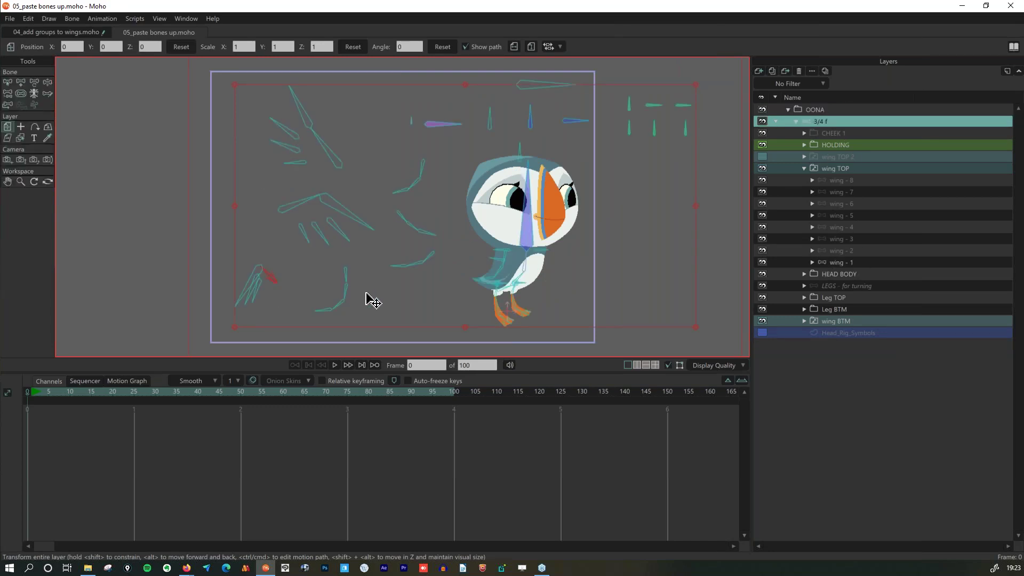
Examine how the wingTOP7_1 bone and the other pasted wing bones are parented in the 3/4 f skeleton.
{"action": "left_click", "coordinate": [7, 83]}
{"action": "left_click", "coordinate": [335, 161]}
{"action": "left_click", "coordinate": [11, 93]}
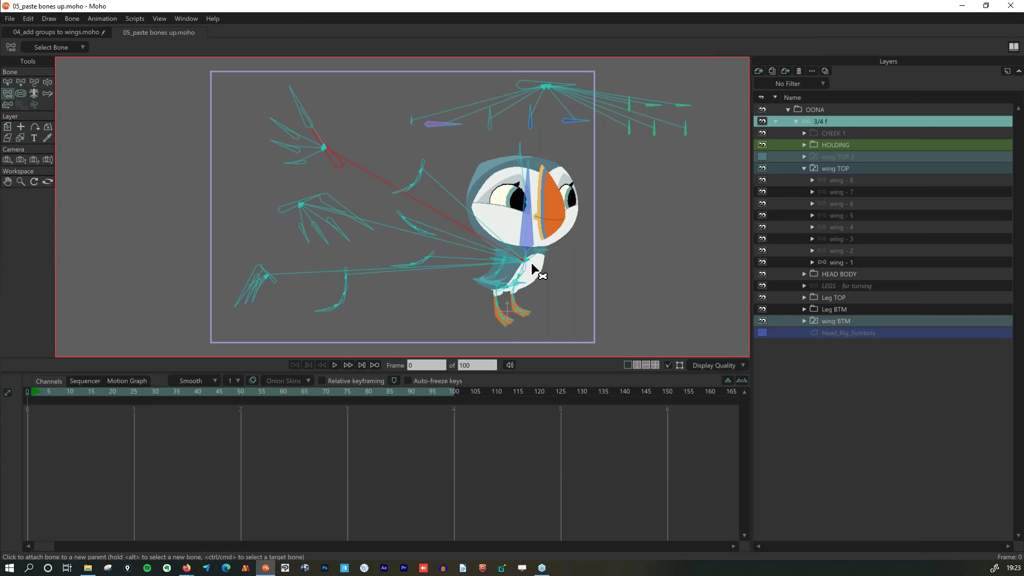
{"action": "scroll", "coordinate": [530, 270], "scroll_direction": "up", "scroll_amount": 4}
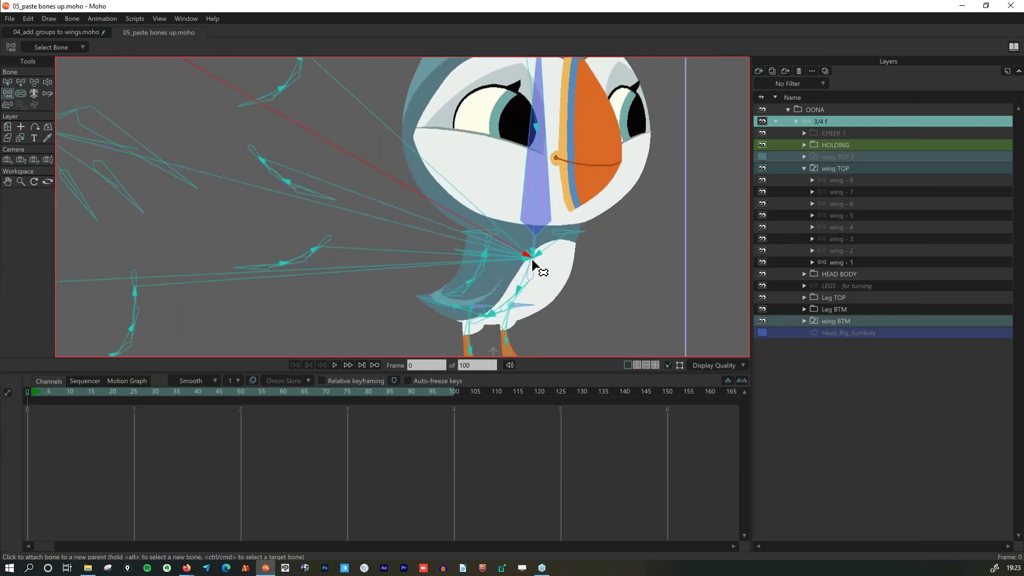
{"action": "left_click", "coordinate": [9, 84]}
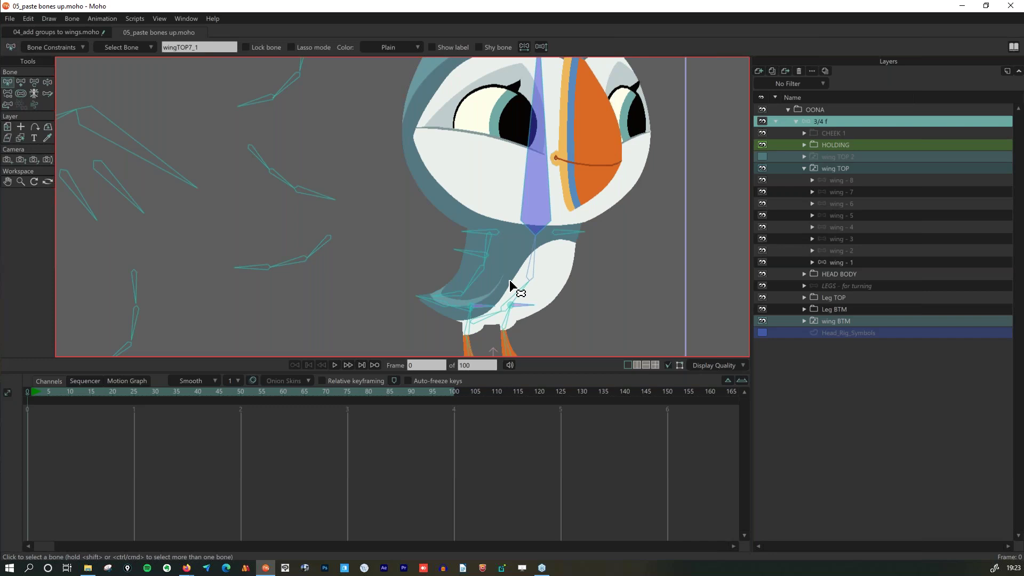
{"action": "scroll", "coordinate": [508, 285], "scroll_direction": "down", "scroll_amount": 3}
{"action": "scroll", "coordinate": [509, 286], "scroll_direction": "down", "scroll_amount": 3}
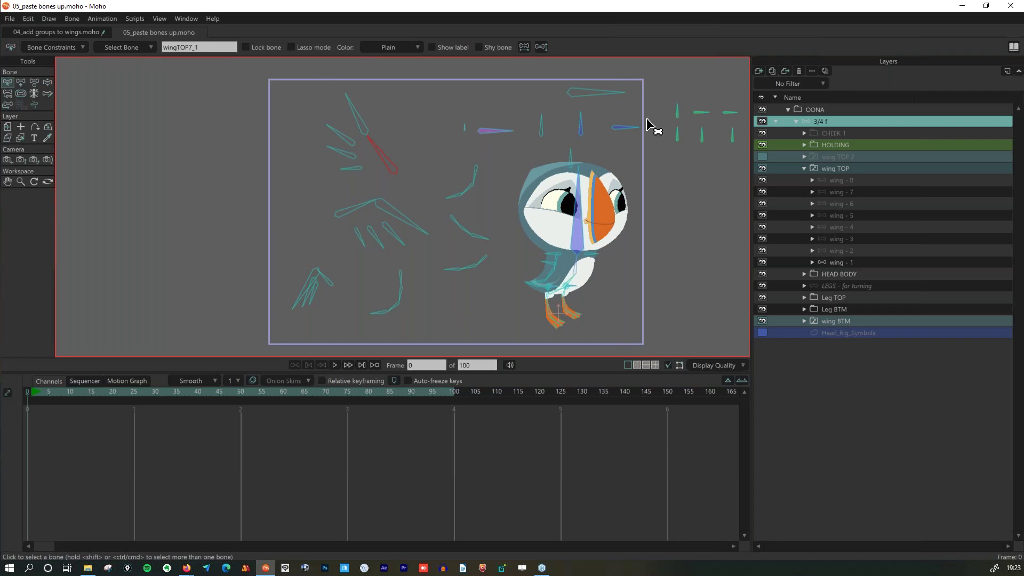
Expand all the numbered wing layers inside wing TOP, from wing - 1 to wing - 8.
{"action": "left_click", "coordinate": [811, 262]}
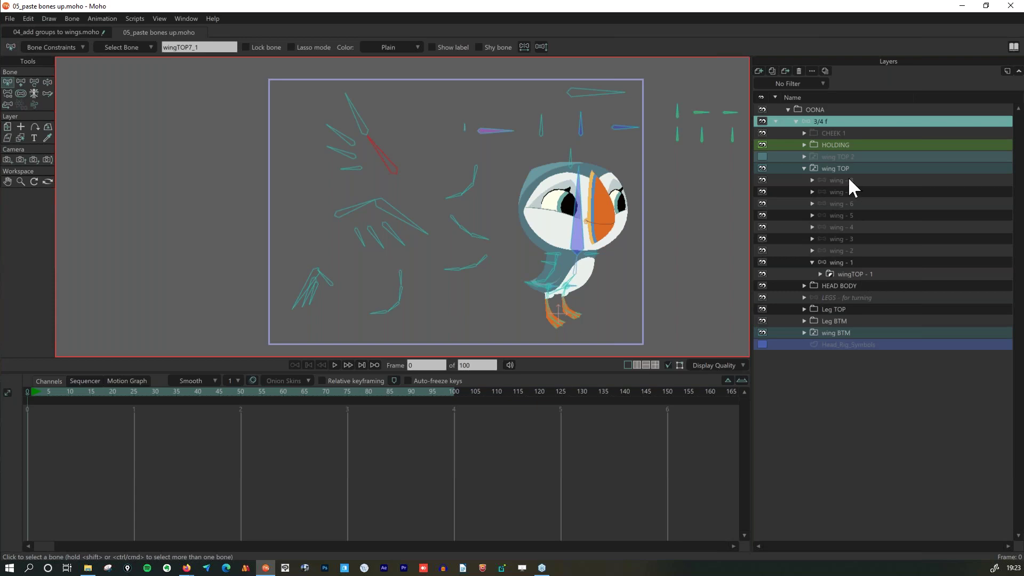
{"action": "left_click", "coordinate": [811, 250]}
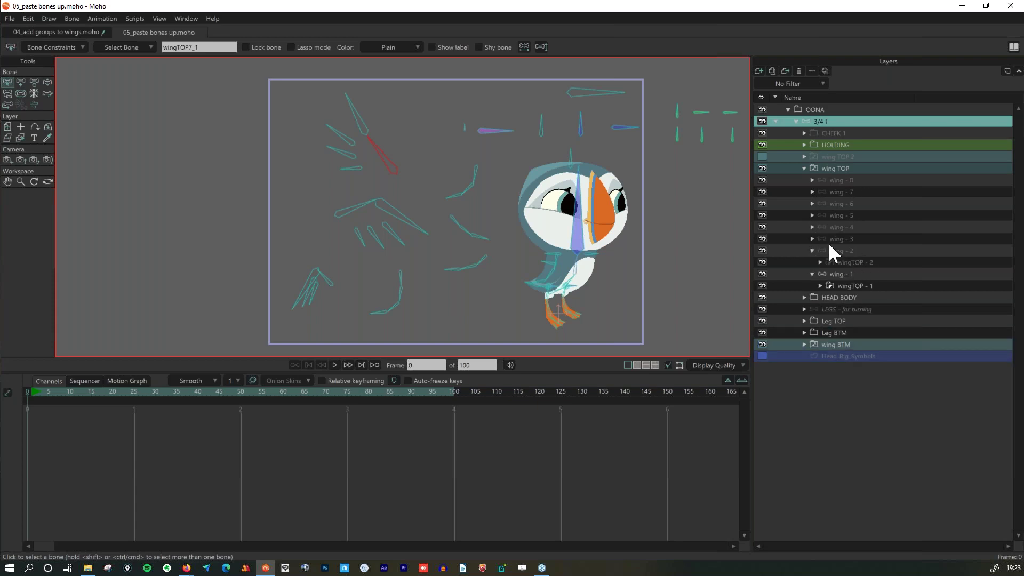
{"action": "left_click", "coordinate": [812, 238]}
{"action": "left_click", "coordinate": [811, 226]}
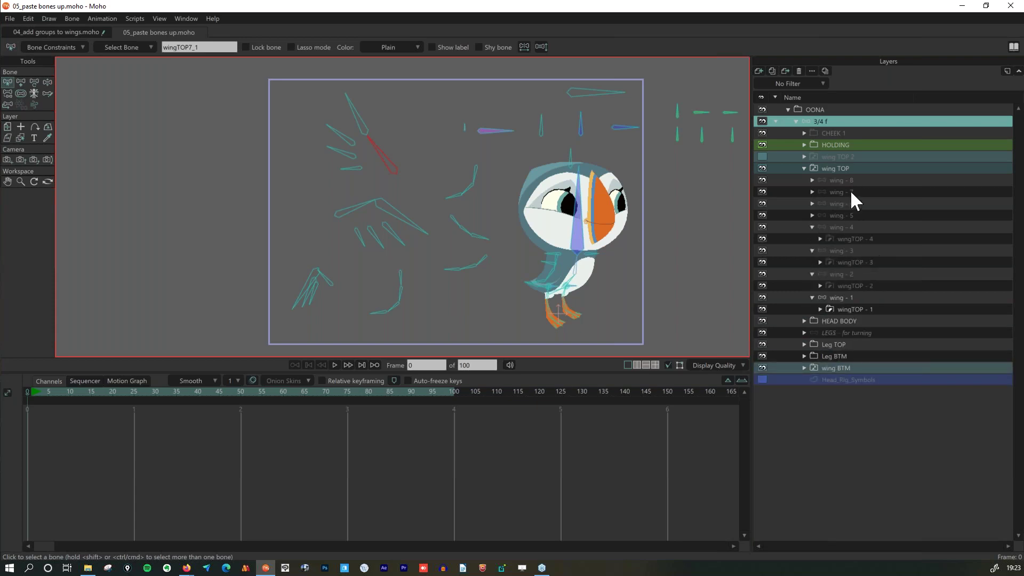
{"action": "left_click", "coordinate": [812, 215]}
{"action": "left_click", "coordinate": [811, 203]}
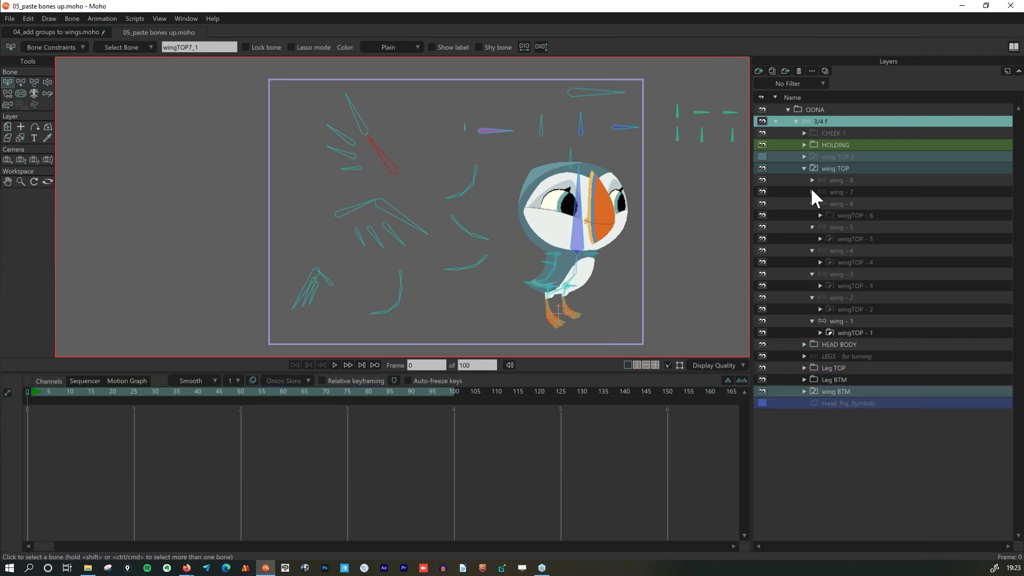
{"action": "left_click", "coordinate": [811, 191]}
{"action": "left_click", "coordinate": [811, 179]}
Add a new group layer directly above wing TOP and name it wingTOP.
{"action": "left_click", "coordinate": [843, 168]}
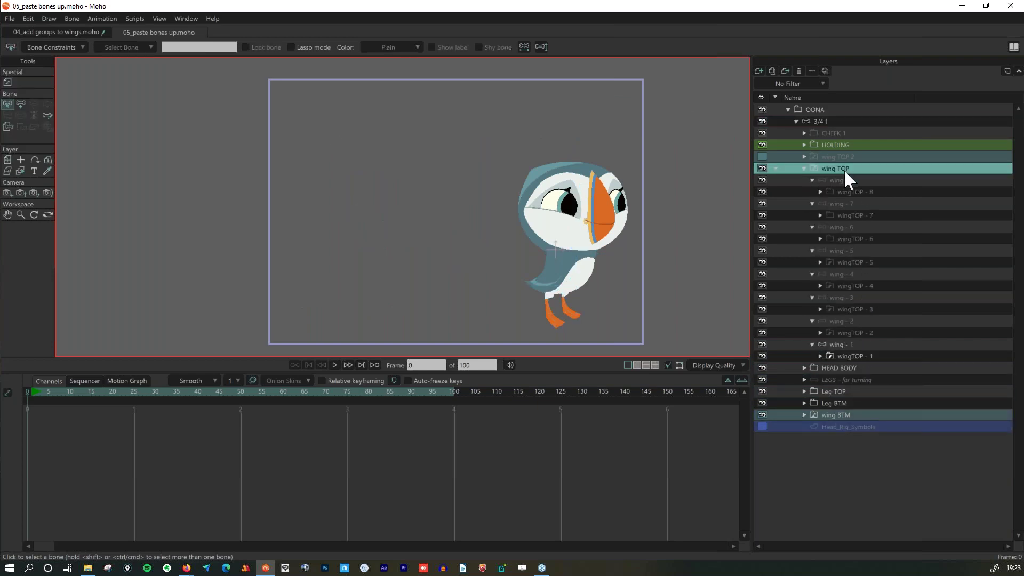
{"action": "left_click", "coordinate": [759, 70]}
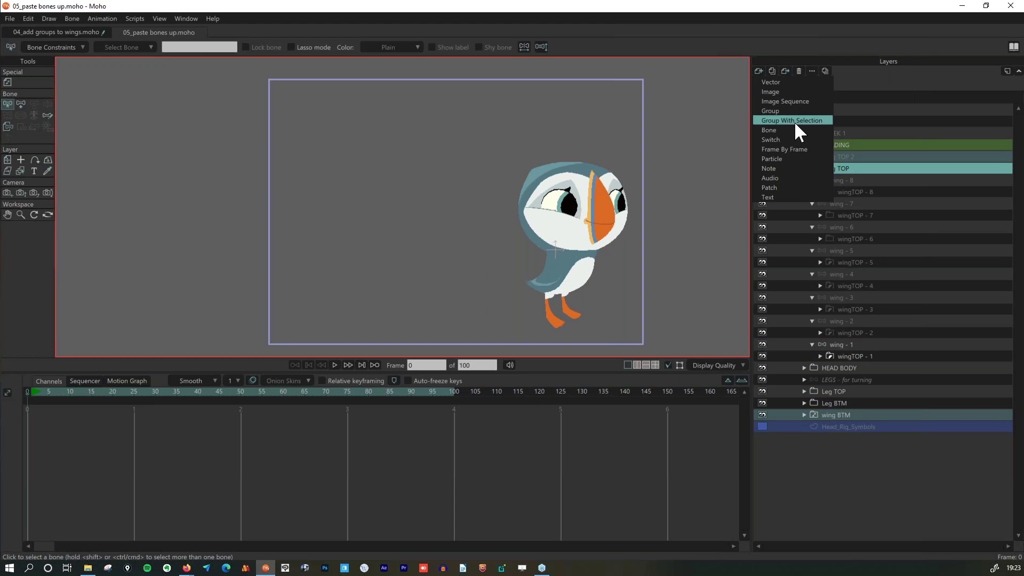
{"action": "left_click", "coordinate": [794, 111]}
{"action": "key", "text": "Return"}
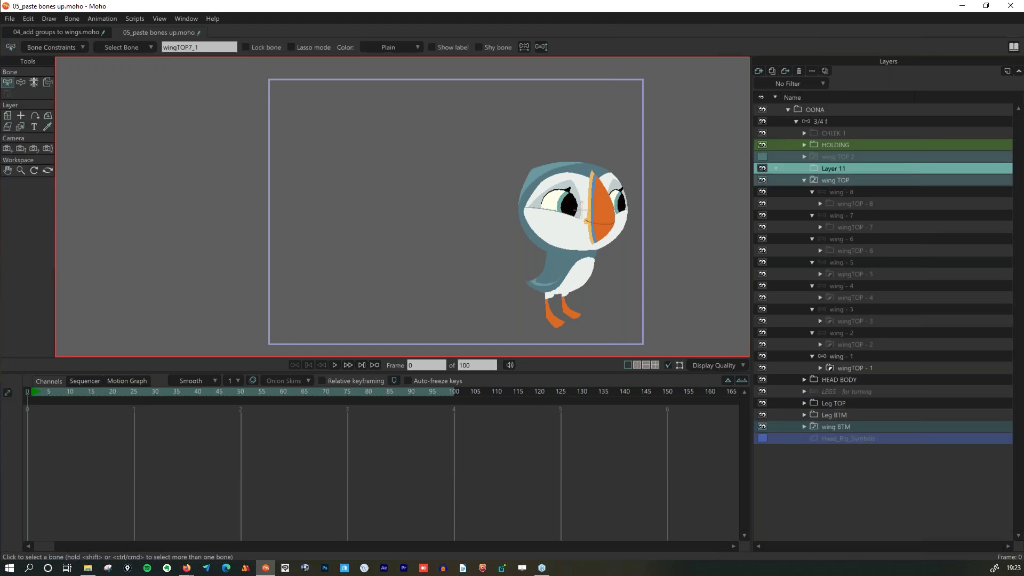
{"action": "double_click", "coordinate": [851, 169]}
{"action": "type", "text": "wingTOP"}
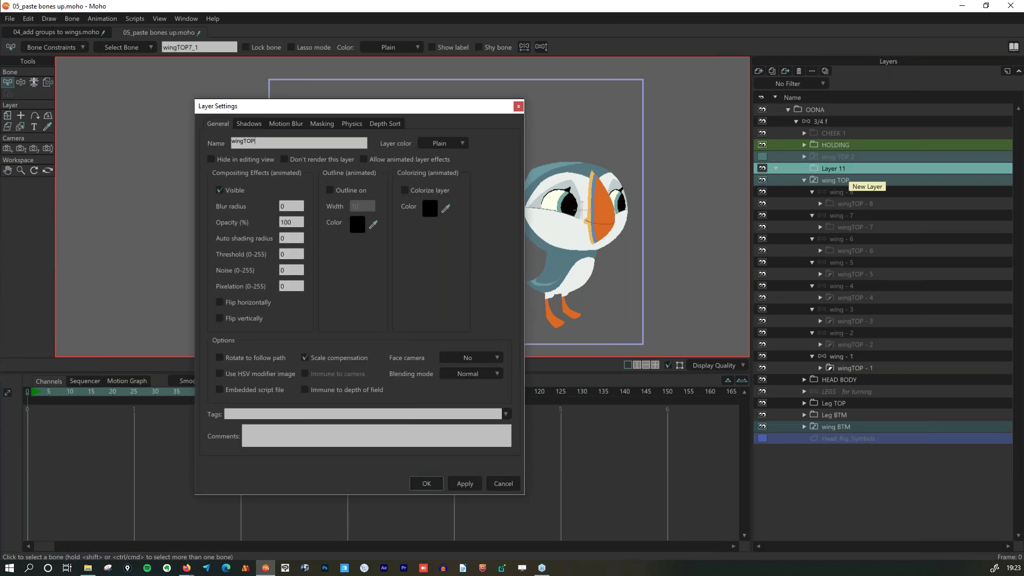
{"action": "key", "text": "Return"}
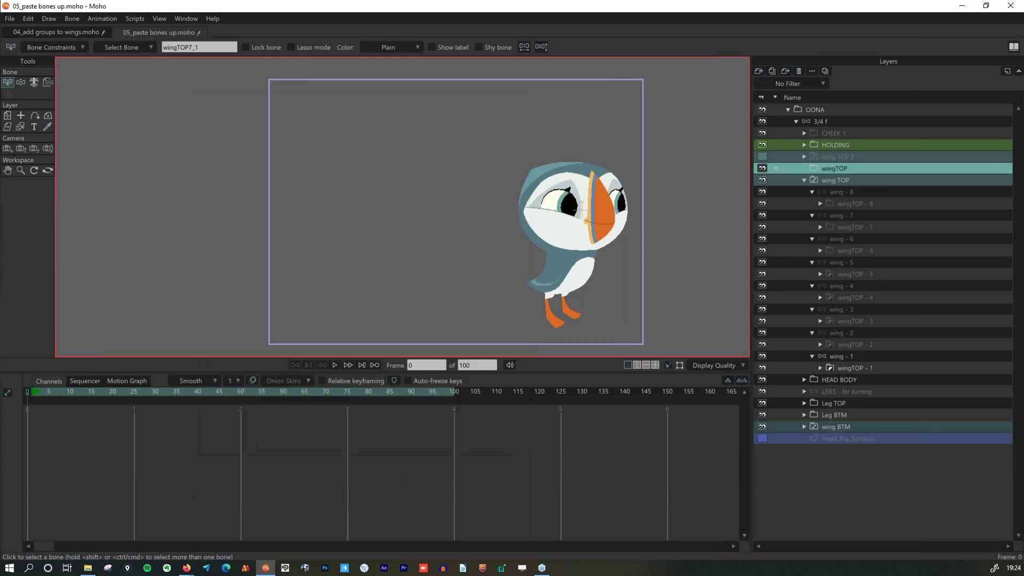
Move the wingTOP - 8 to wingTOP - 1 groups out of their wing bone layers into the new wingTOP group.
{"action": "left_click", "coordinate": [857, 203]}
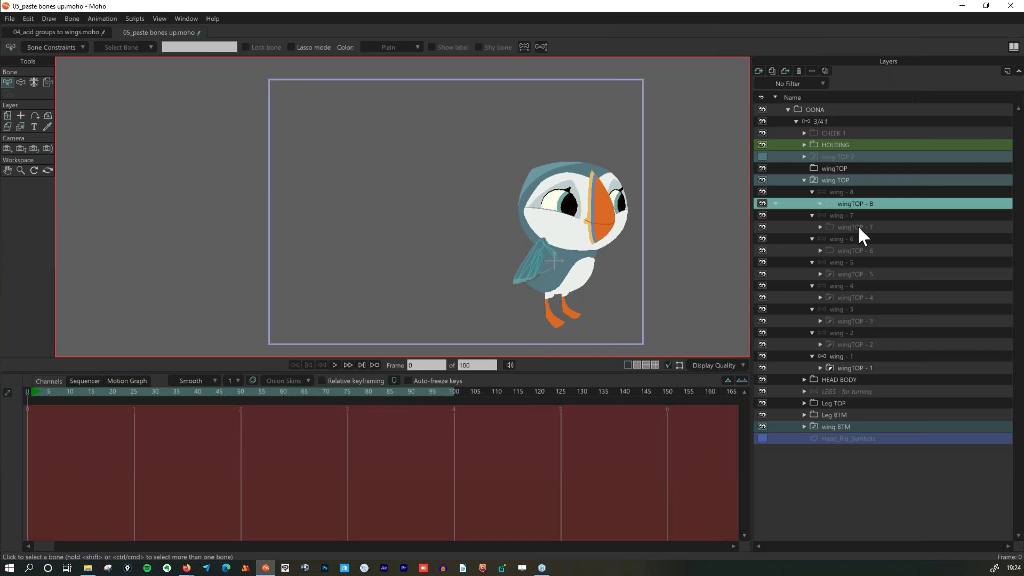
{"action": "left_click", "coordinate": [856, 226]}
{"action": "left_click", "coordinate": [849, 248], "text": "ctrl"}
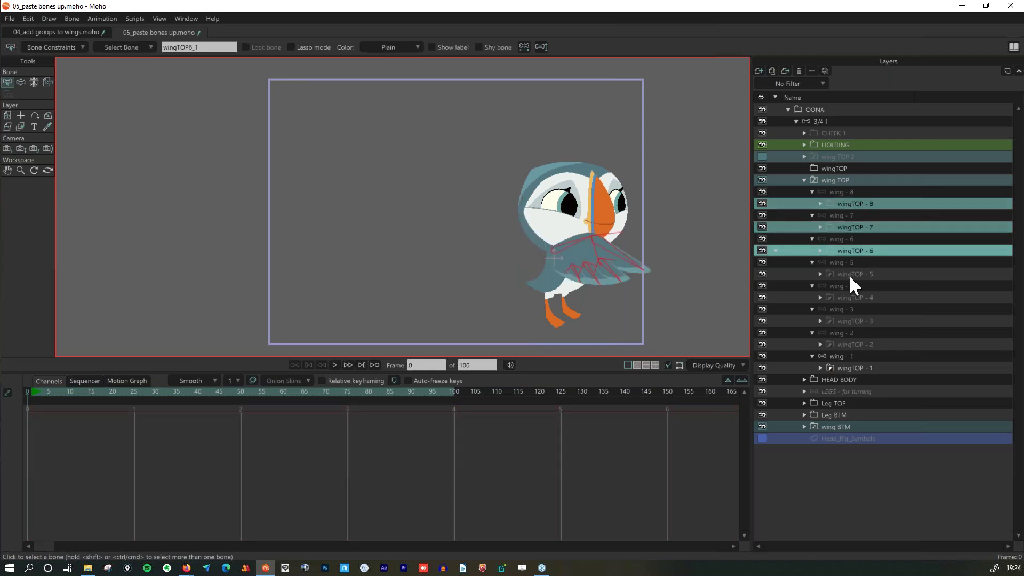
{"action": "left_click", "coordinate": [849, 274], "text": "ctrl"}
{"action": "left_click", "coordinate": [853, 299], "text": "ctrl"}
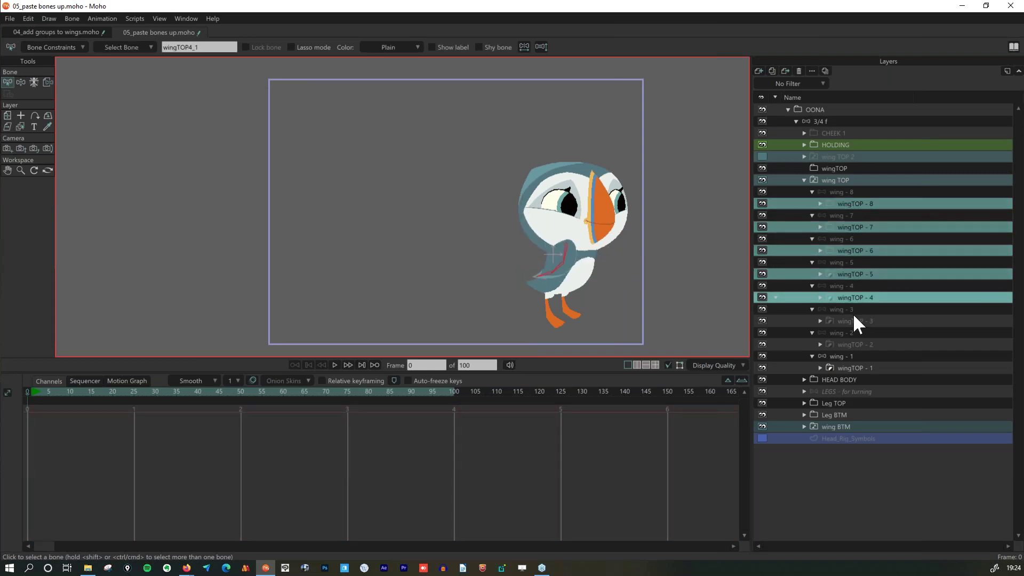
{"action": "left_click", "coordinate": [854, 322], "text": "ctrl"}
{"action": "left_click", "coordinate": [850, 344], "text": "ctrl"}
{"action": "left_click", "coordinate": [852, 367], "text": "ctrl"}
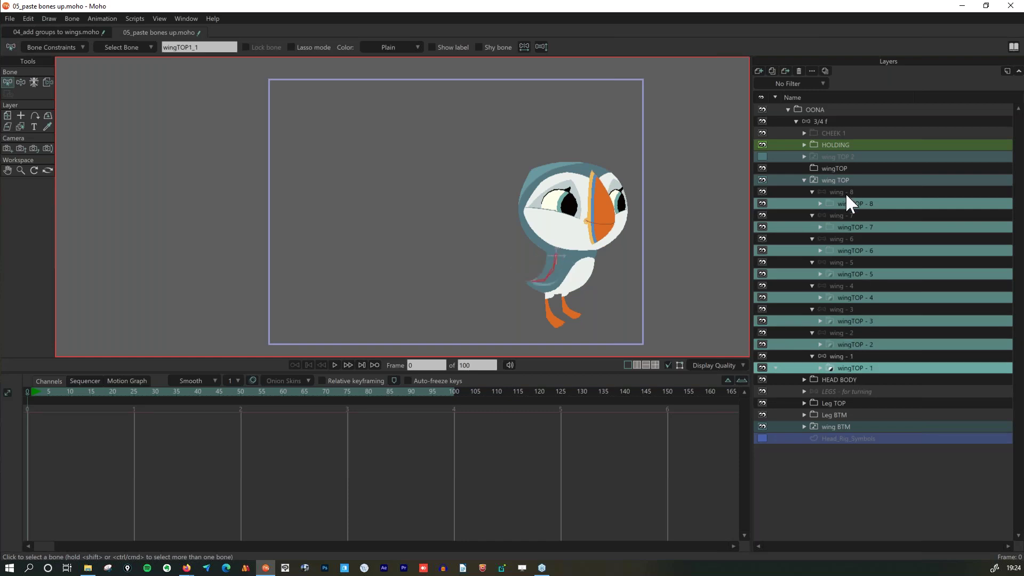
{"action": "left_click_drag", "start_coordinate": [847, 205], "coordinate": [849, 169]}
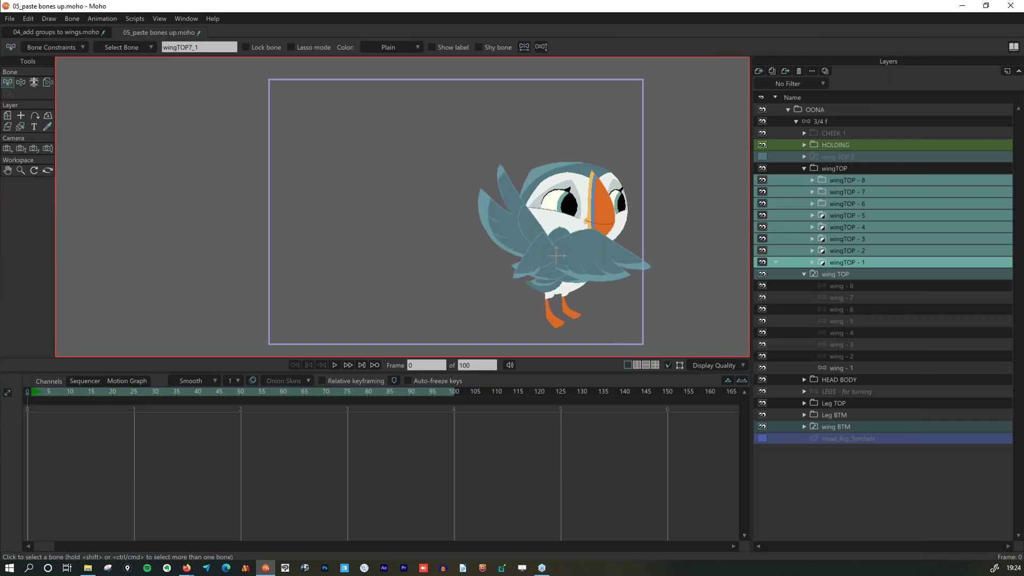
{"action": "left_click", "coordinate": [858, 263]}
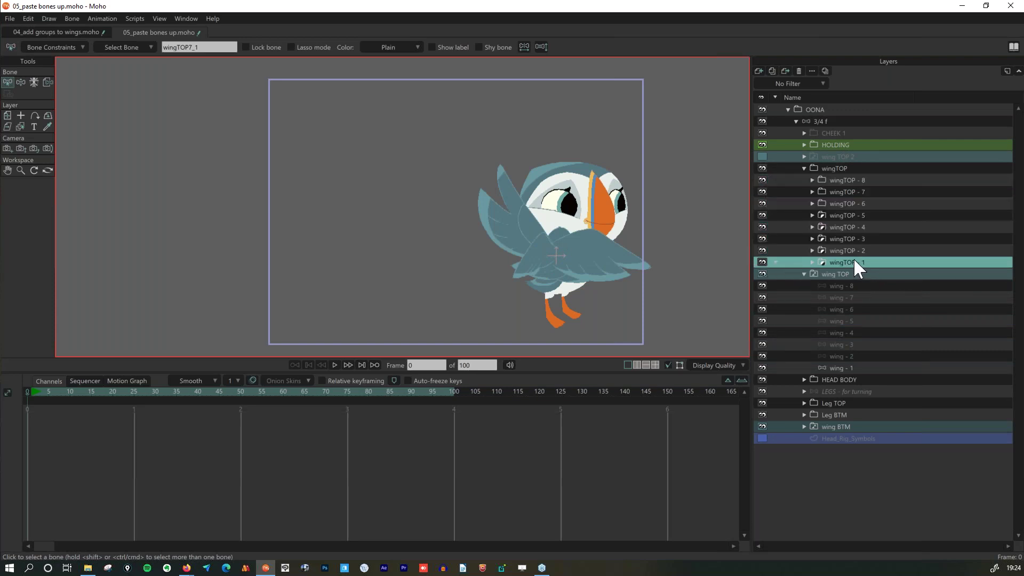
{"action": "left_click", "coordinate": [852, 250]}
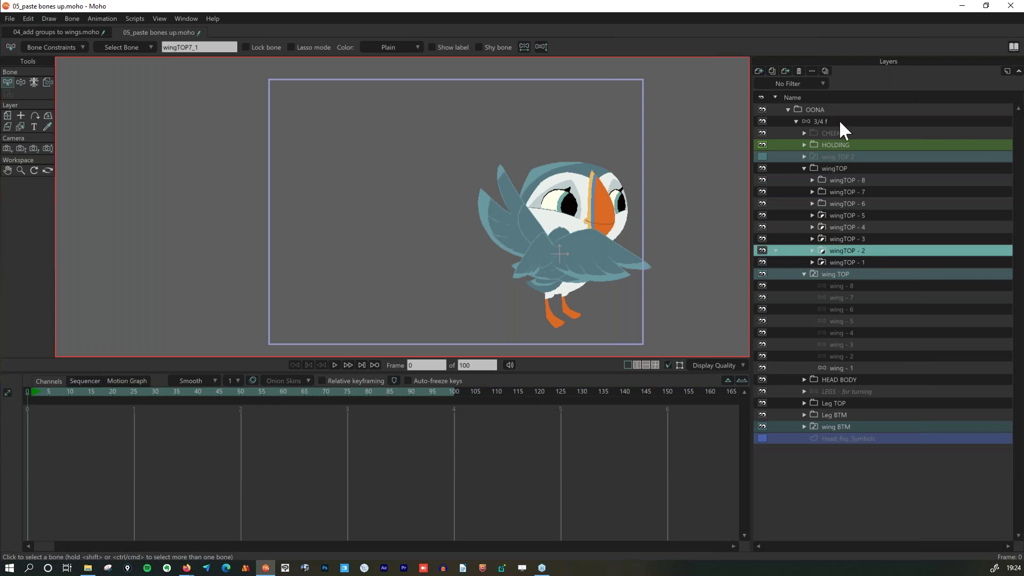
{"action": "left_click", "coordinate": [839, 120]}
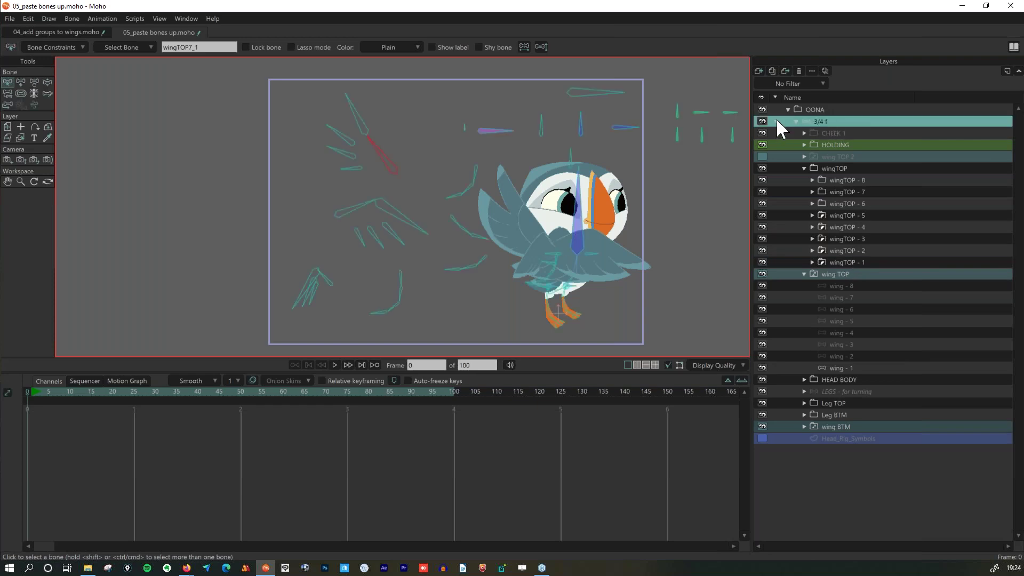
{"action": "double_click", "coordinate": [777, 121]}
{"action": "key", "text": "BackSpace"}
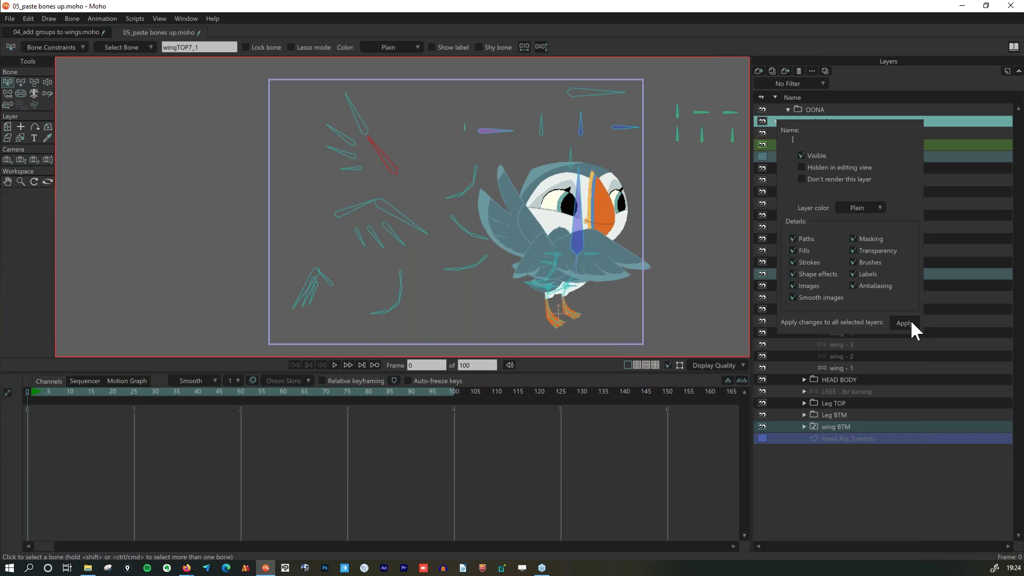
{"action": "left_click", "coordinate": [945, 245]}
Move the wingTOP - 2, wingTOP - 3 and wingTOP - 4 artwork away from the body onto their matching wing bones.
{"action": "left_click", "coordinate": [862, 248]}
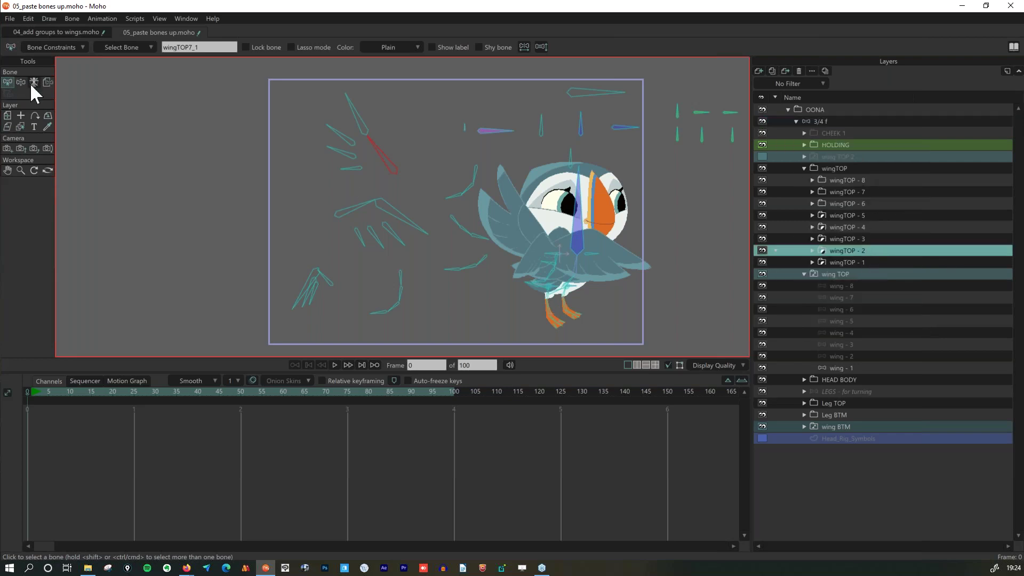
{"action": "left_click", "coordinate": [8, 115]}
{"action": "scroll", "coordinate": [589, 244], "scroll_direction": "up", "scroll_amount": 5}
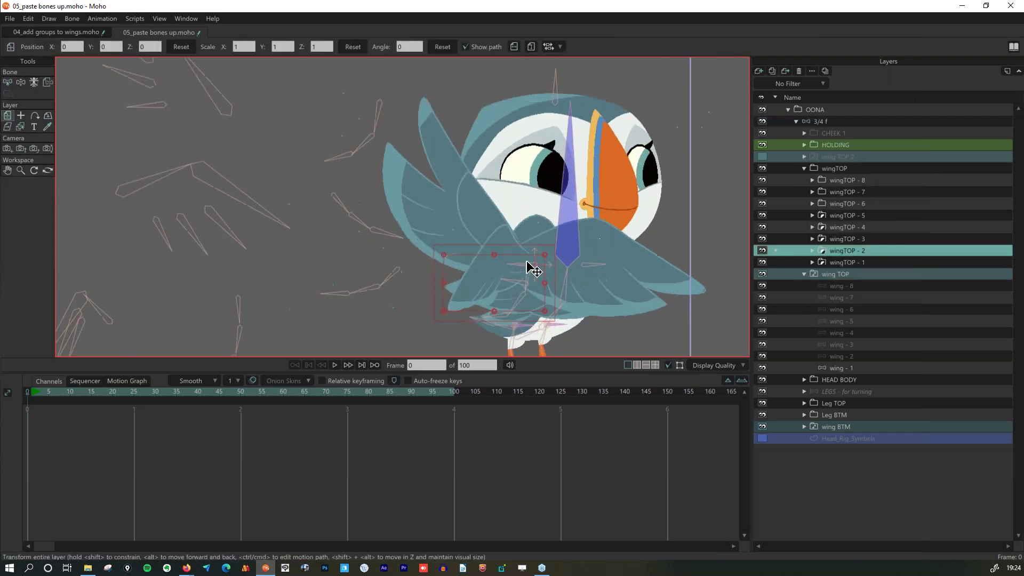
{"action": "left_click_drag", "start_coordinate": [702, 205], "coordinate": [566, 208]}
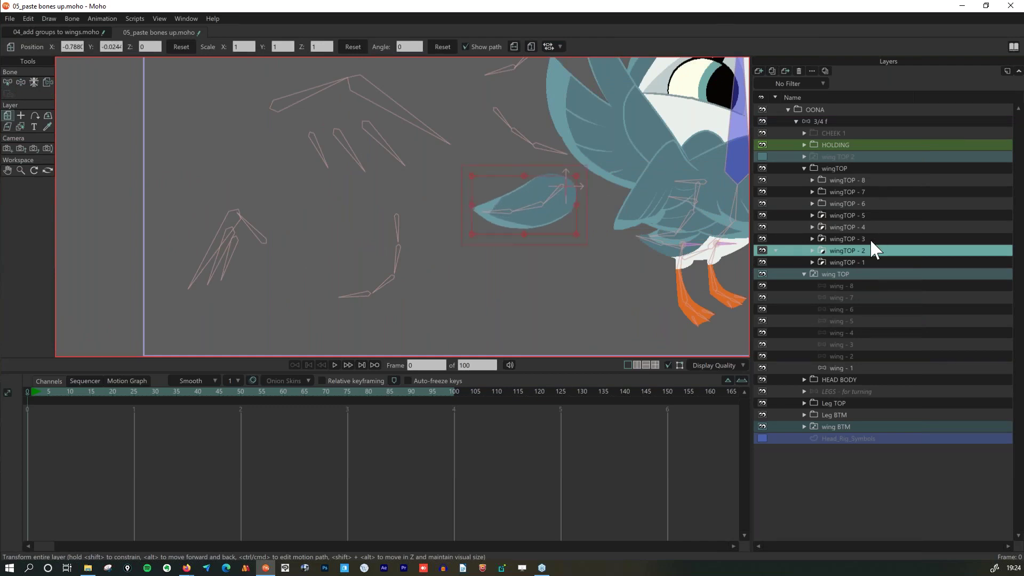
{"action": "left_click", "coordinate": [871, 239]}
{"action": "scroll", "coordinate": [549, 160], "scroll_direction": "up", "scroll_amount": 1}
{"action": "left_click_drag", "start_coordinate": [560, 184], "coordinate": [571, 160]}
{"action": "left_click", "coordinate": [861, 227]}
{"action": "scroll", "coordinate": [651, 183], "scroll_direction": "up", "scroll_amount": 2}
{"action": "scroll", "coordinate": [510, 178], "scroll_direction": "down", "scroll_amount": 3}
{"action": "scroll", "coordinate": [510, 167], "scroll_direction": "down", "scroll_amount": 1}
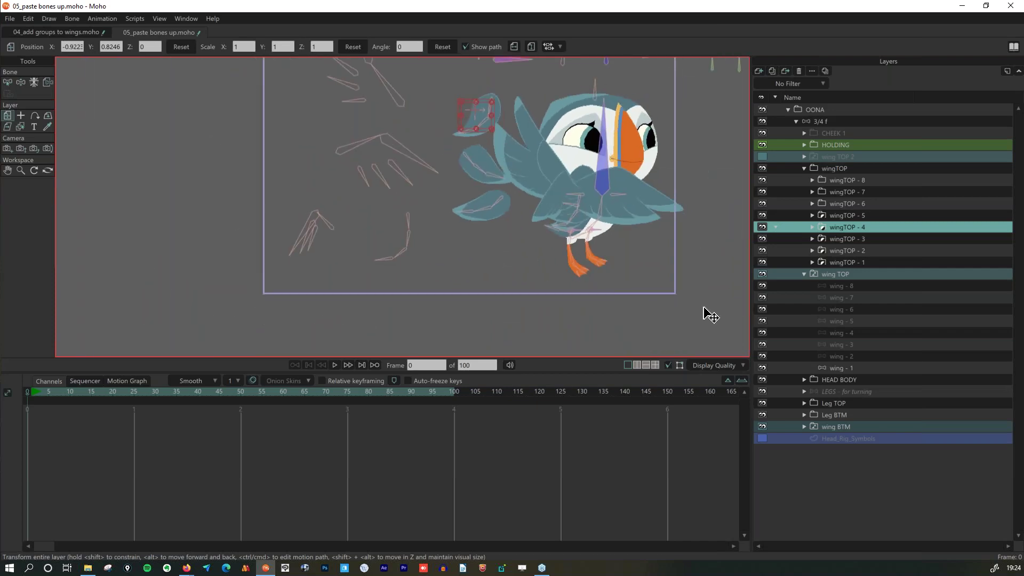
Switch to the file 06_move vectors out of switch.moho and hide its wing TOP 2 layer.
{"action": "key", "text": "alt+Tab"}
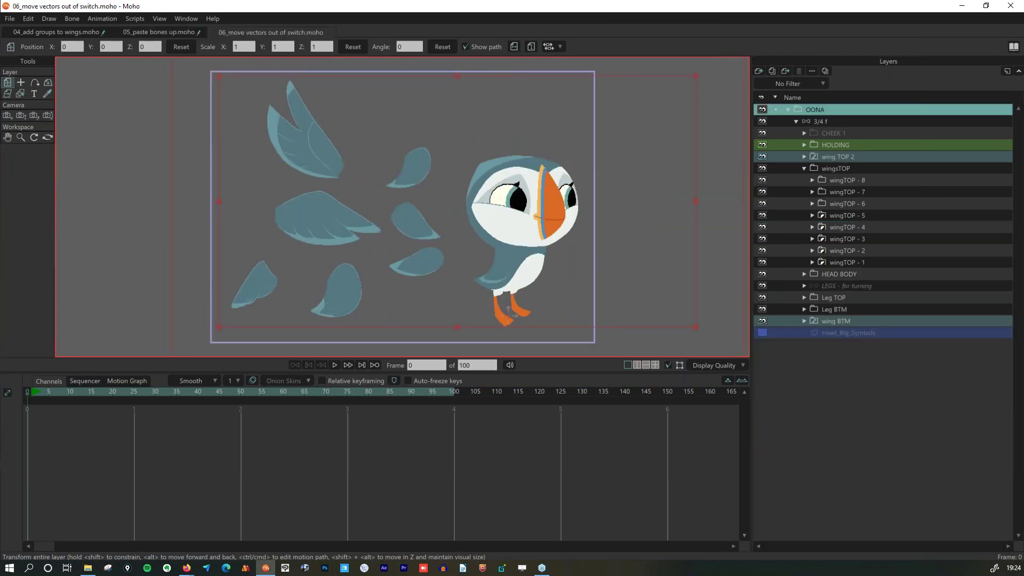
{"action": "left_click", "coordinate": [838, 164]}
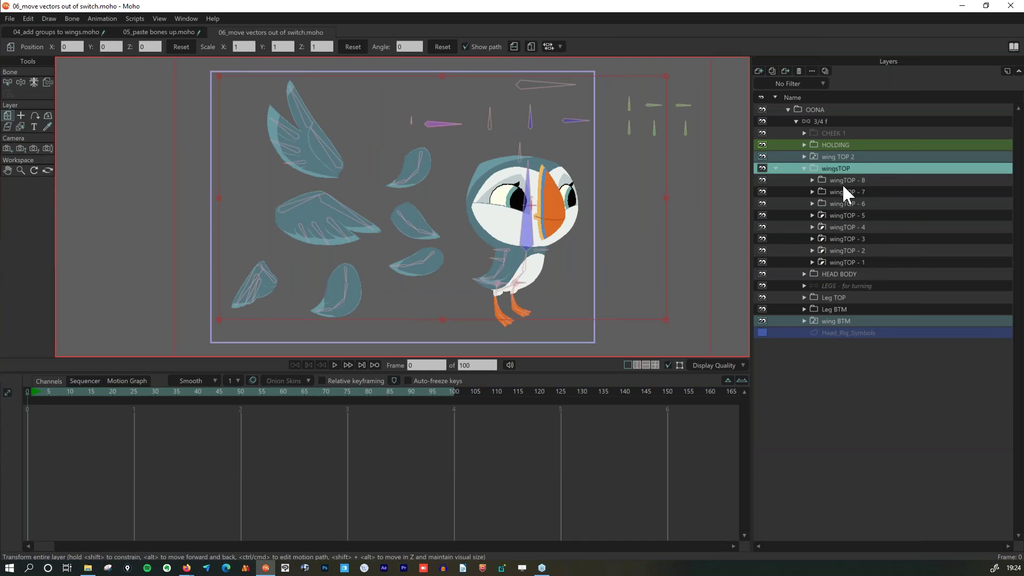
{"action": "left_click", "coordinate": [804, 168]}
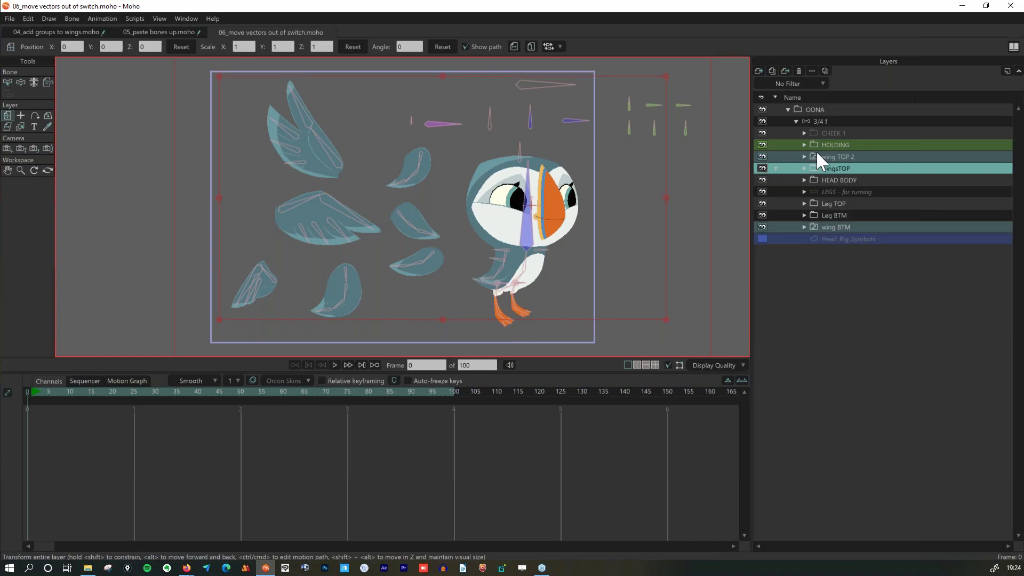
{"action": "left_click", "coordinate": [759, 156]}
{"action": "left_click", "coordinate": [805, 167]}
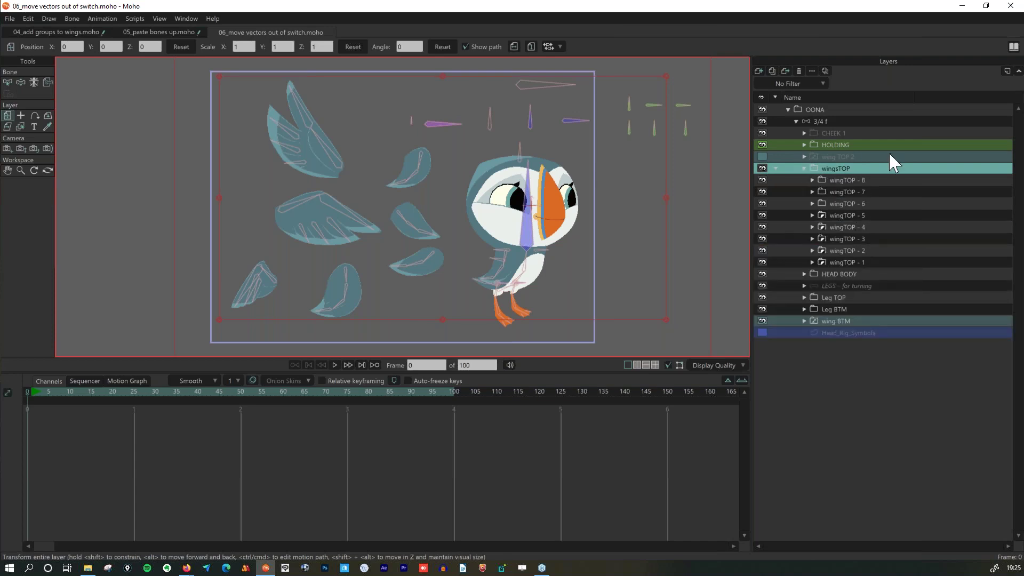
Test how the separated wings deform by bending the 3/4 f wing bones with Manipulate Bones, finishing back at frame 0.
{"action": "left_click", "coordinate": [827, 116]}
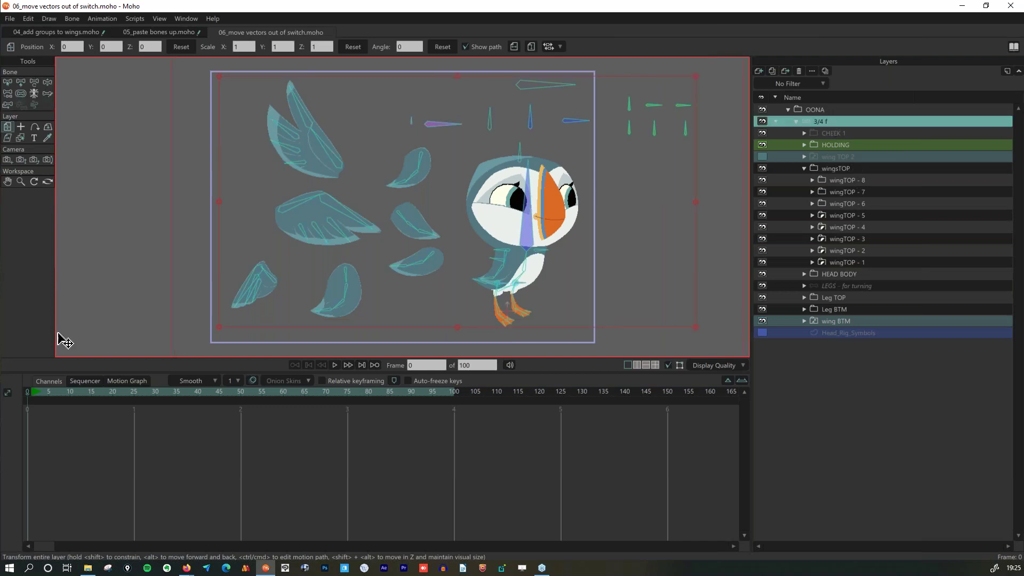
{"action": "left_click", "coordinate": [48, 82]}
{"action": "left_click_drag", "start_coordinate": [299, 119], "coordinate": [393, 194]}
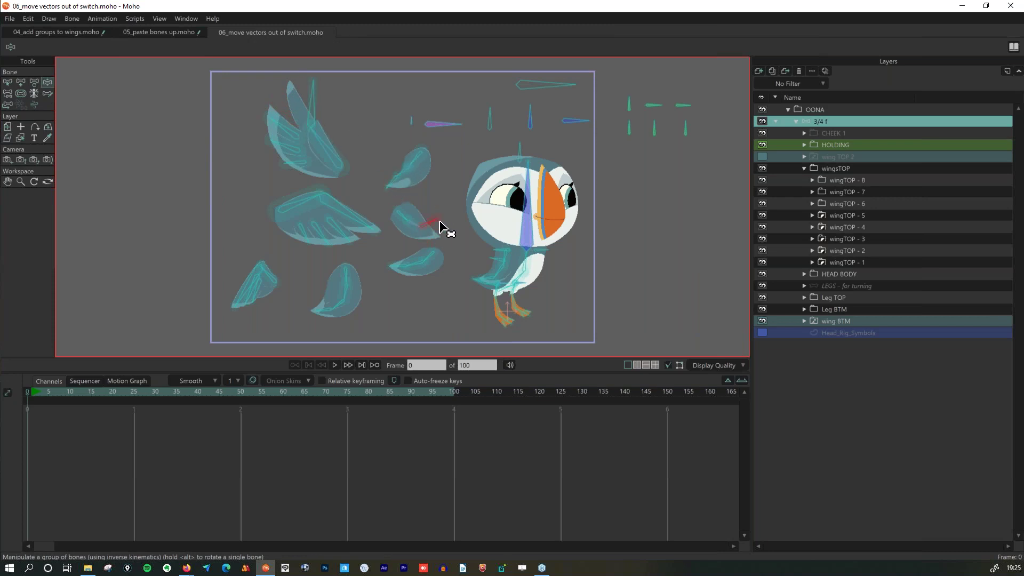
{"action": "mouse_move", "coordinate": [394, 285]}
{"action": "left_mouse_down"}
{"action": "mouse_move", "coordinate": [385, 257]}
{"action": "mouse_move", "coordinate": [377, 293]}
{"action": "left_mouse_up"}
{"action": "left_click_drag", "start_coordinate": [297, 305], "coordinate": [275, 336]}
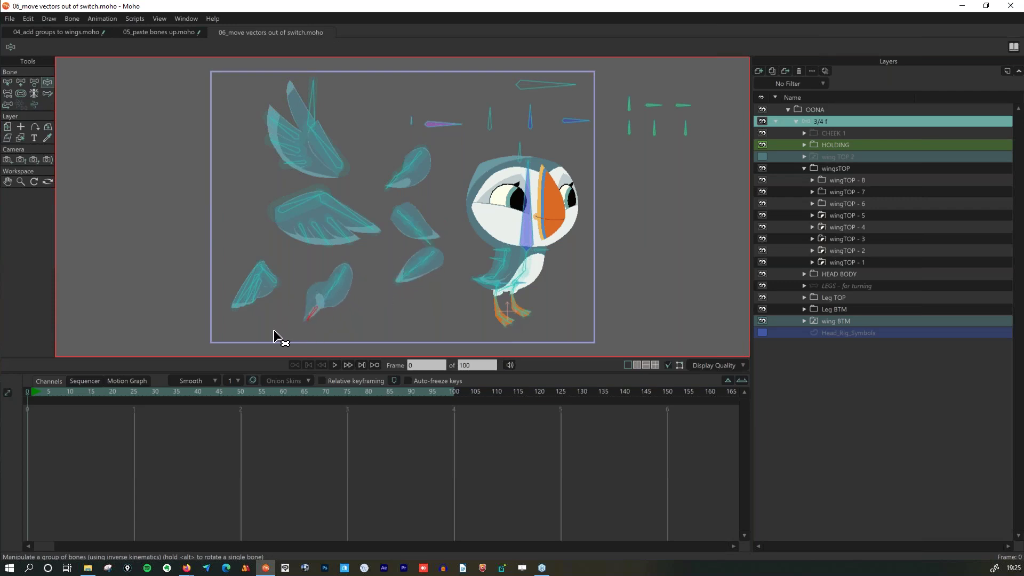
{"action": "left_click", "coordinate": [26, 392]}
Bind the two upper points of the wing shape in wingTOP - 1 to its uppermost wing bone.
{"action": "left_click", "coordinate": [812, 263]}
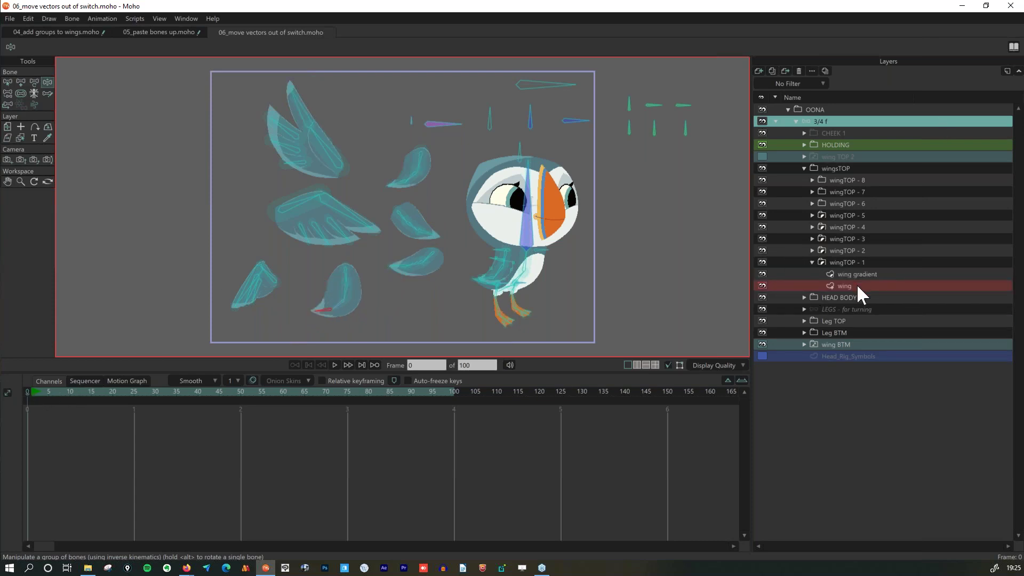
{"action": "left_click", "coordinate": [856, 283]}
{"action": "scroll", "coordinate": [520, 259], "scroll_direction": "up", "scroll_amount": 1}
{"action": "scroll", "coordinate": [520, 259], "scroll_direction": "up", "scroll_amount": 4}
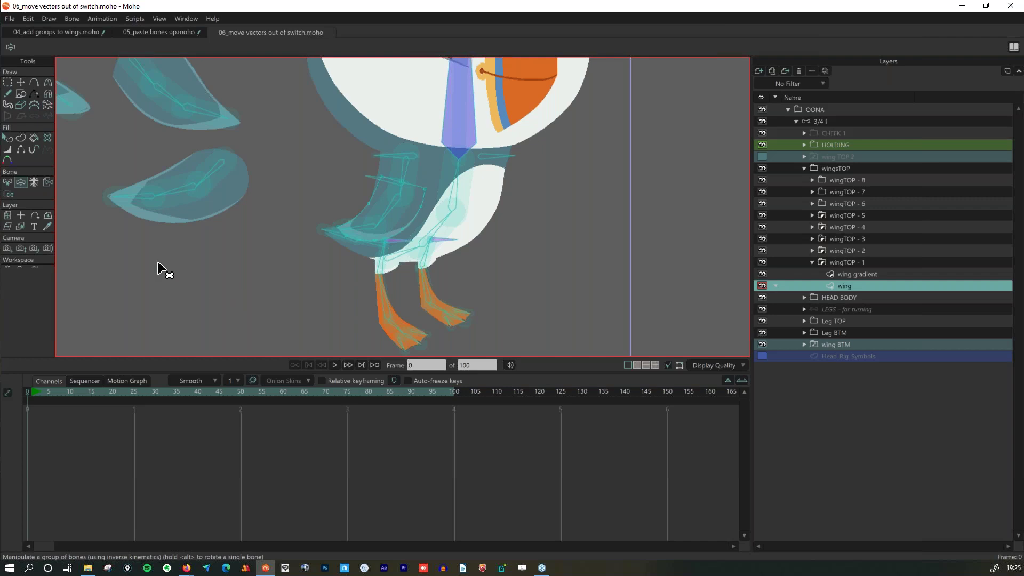
{"action": "left_click", "coordinate": [8, 193]}
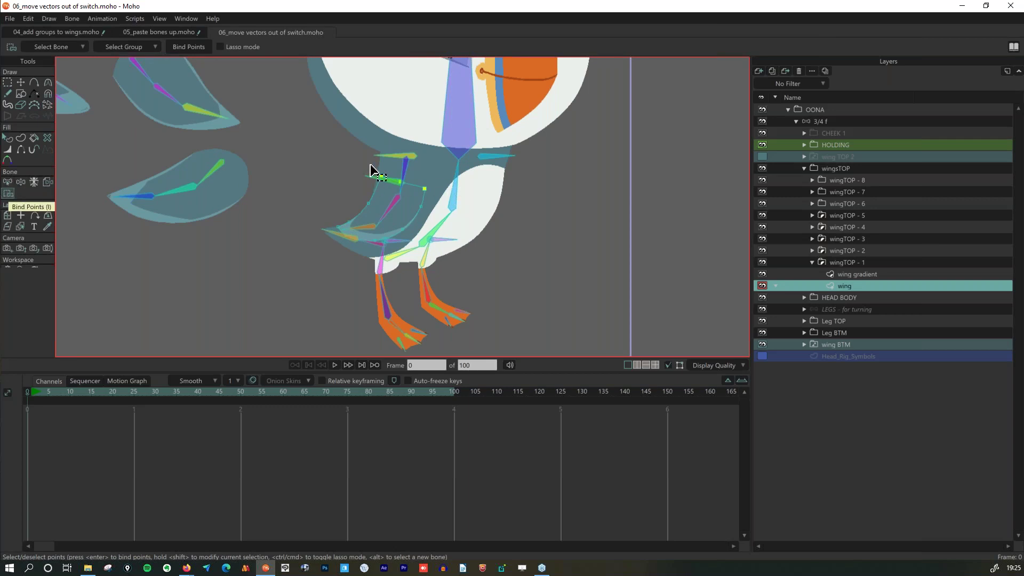
{"action": "left_click_drag", "start_coordinate": [366, 166], "coordinate": [446, 200]}
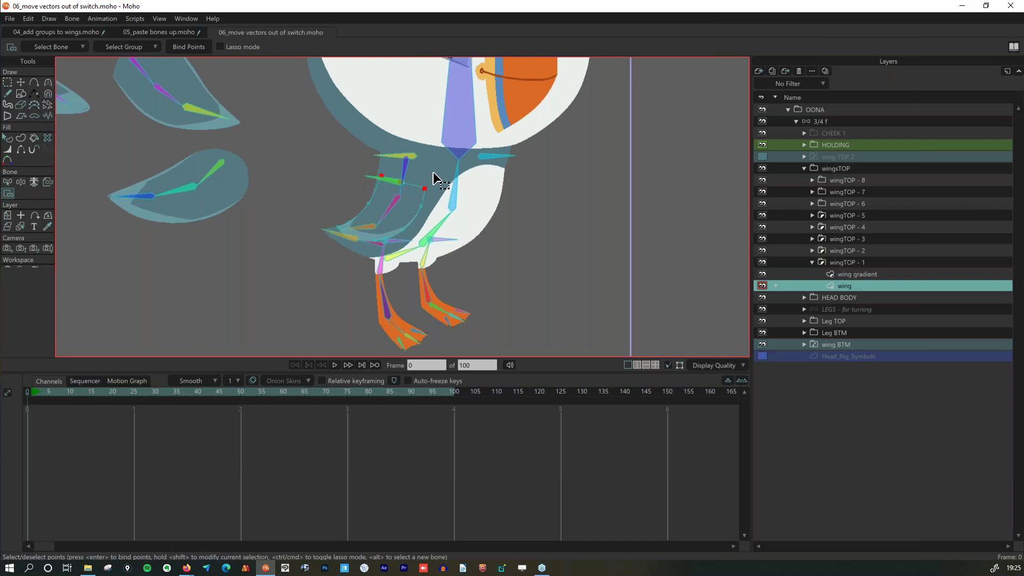
{"action": "left_click", "coordinate": [404, 176]}
{"action": "left_click_drag", "start_coordinate": [373, 176], "coordinate": [436, 200]}
Restrict the wingTOP - 1 wing layer's flexi-binding to the wing's own bone chain, starting at wingTOP1_1.
{"action": "left_click", "coordinate": [9, 182]}
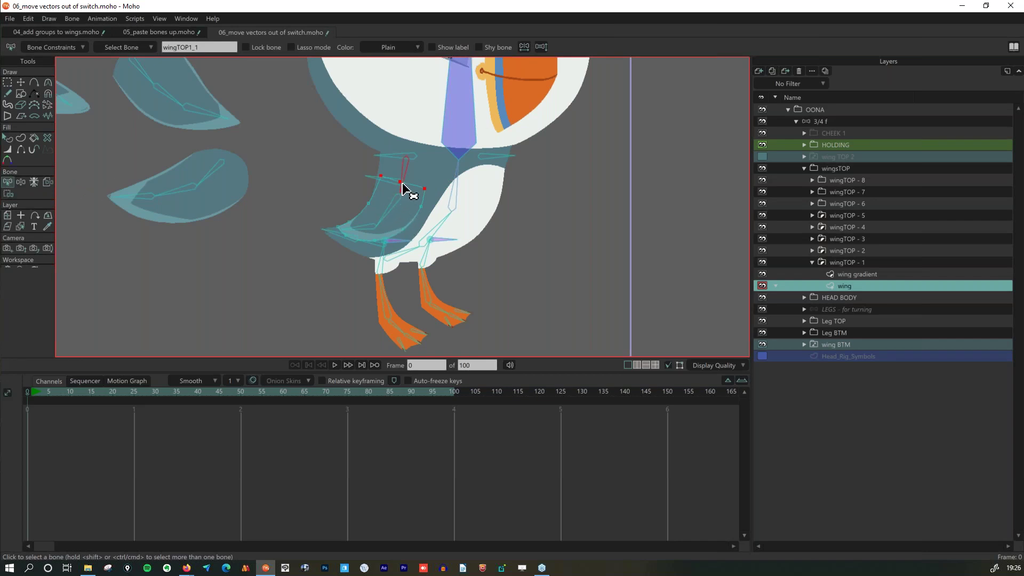
{"action": "left_click_drag", "start_coordinate": [402, 183], "coordinate": [357, 224]}
{"action": "left_click", "coordinate": [74, 18]}
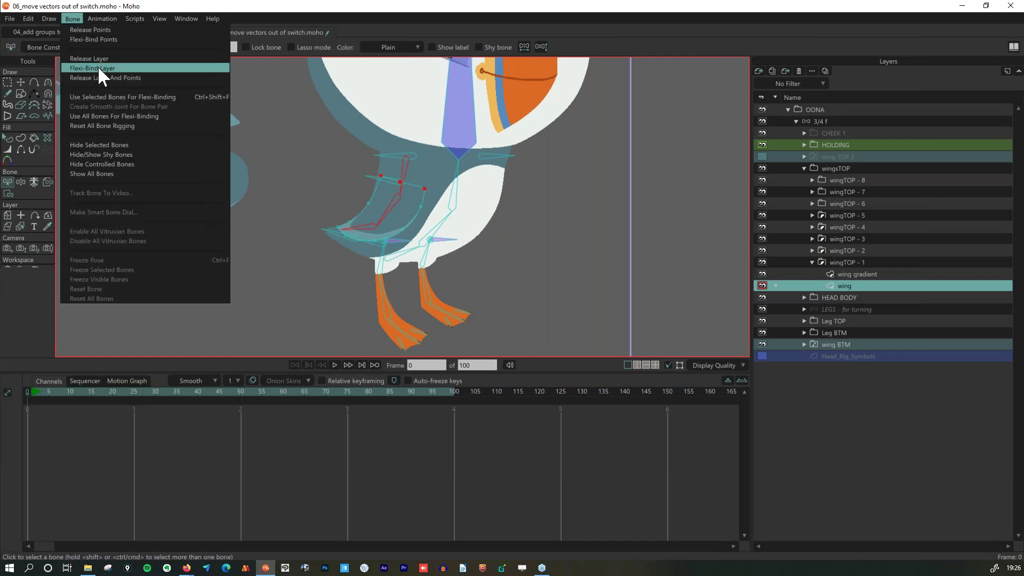
{"action": "left_click", "coordinate": [109, 98]}
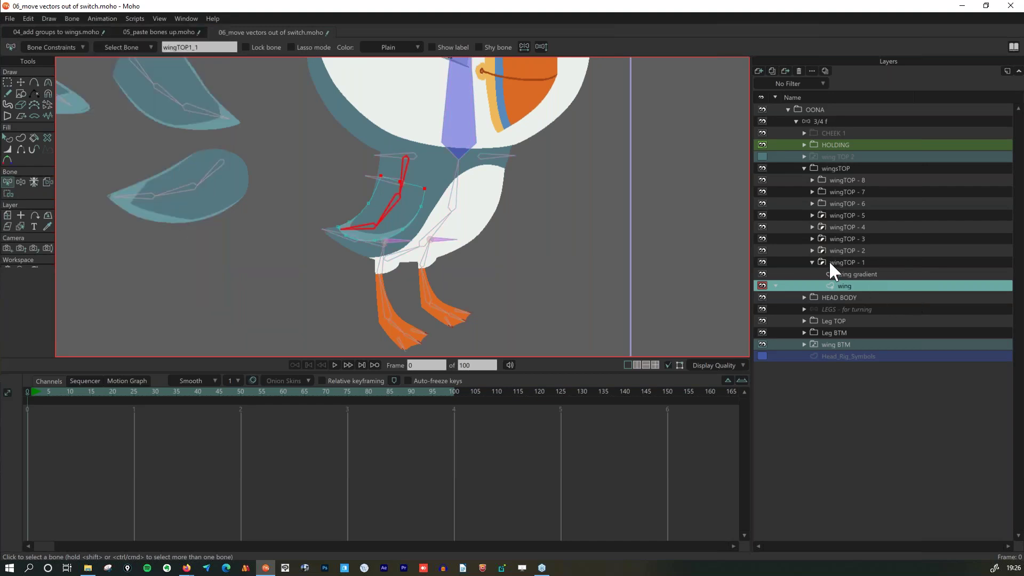
Check the wing gradient layer in wingTOP - 1 against the wing bones using Bind Points.
{"action": "left_click", "coordinate": [867, 272]}
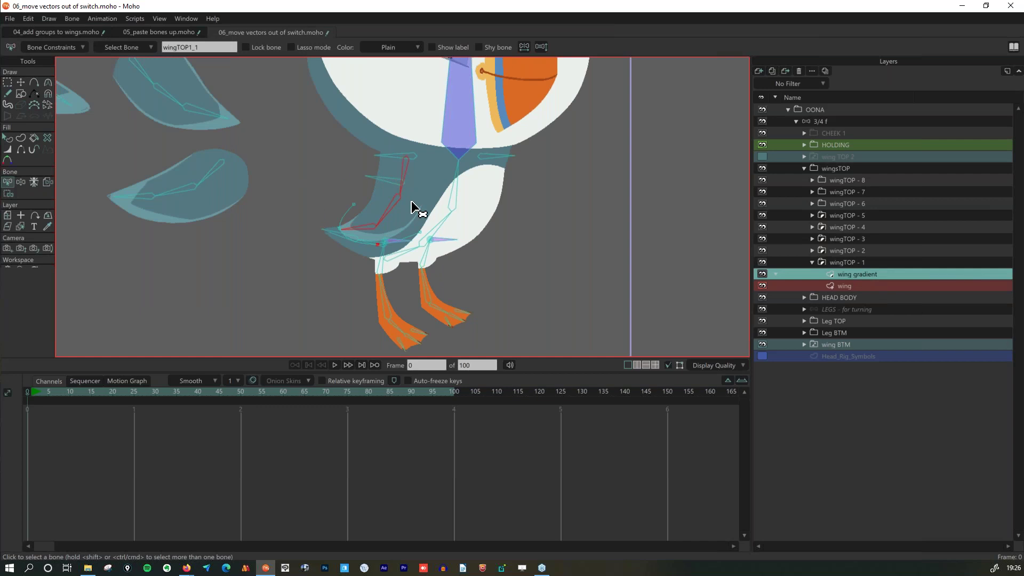
{"action": "scroll", "coordinate": [399, 231], "scroll_direction": "down", "scroll_amount": 5}
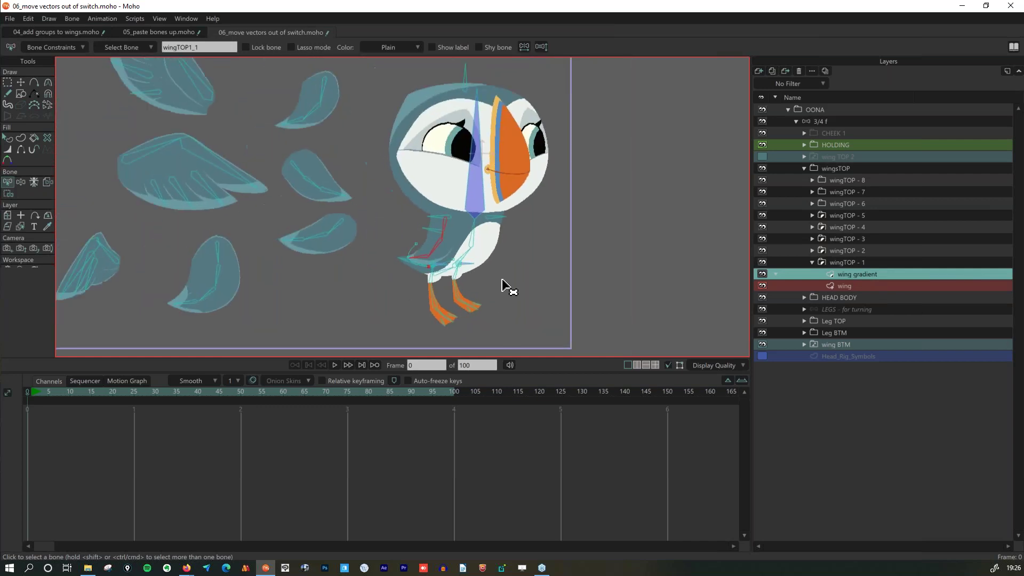
{"action": "left_click_drag", "start_coordinate": [528, 304], "coordinate": [521, 324]}
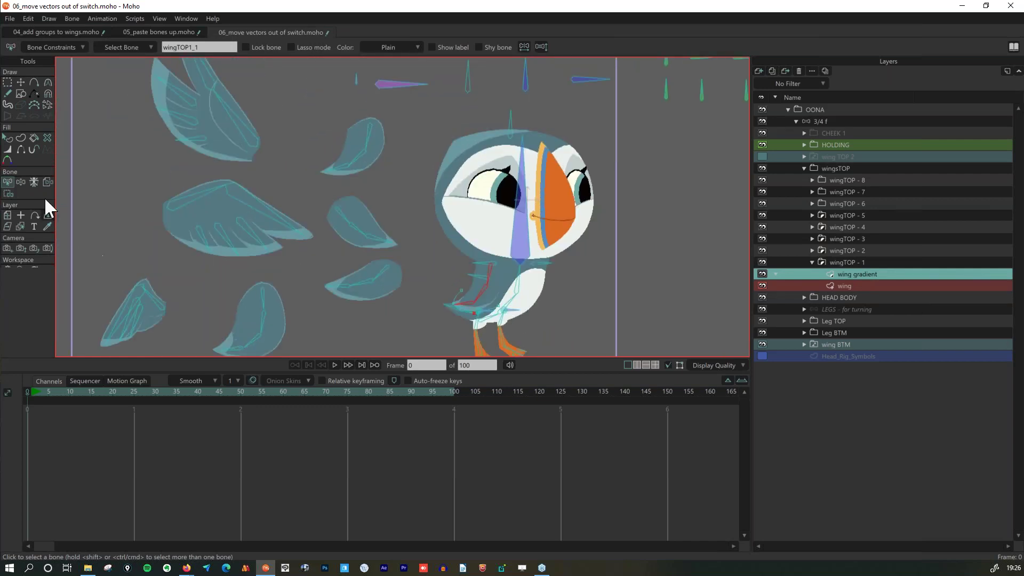
{"action": "left_click", "coordinate": [5, 194]}
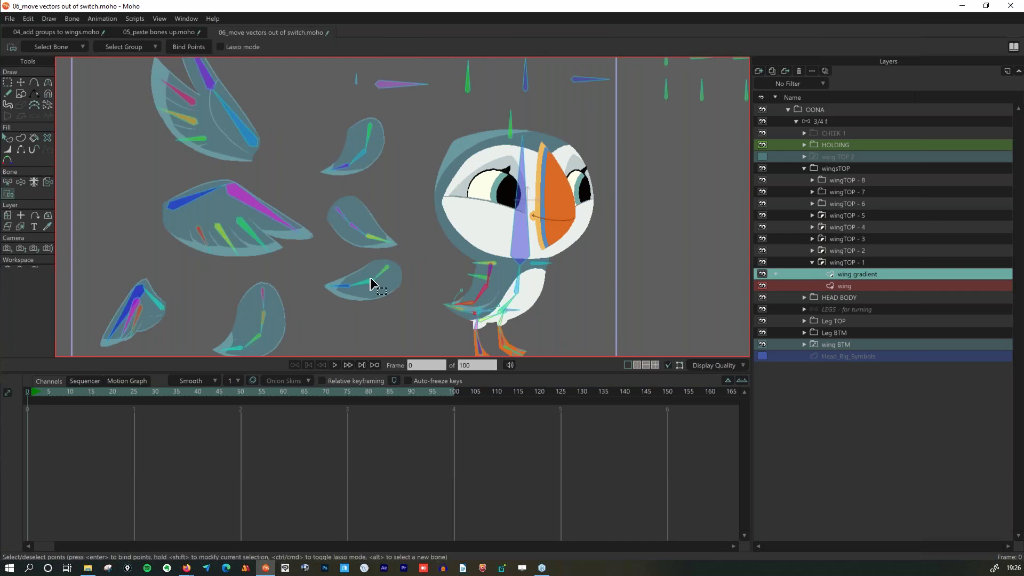
{"action": "scroll", "coordinate": [371, 282], "scroll_direction": "up", "scroll_amount": 1}
{"action": "scroll", "coordinate": [372, 283], "scroll_direction": "up", "scroll_amount": 1}
{"action": "left_click", "coordinate": [7, 182]}
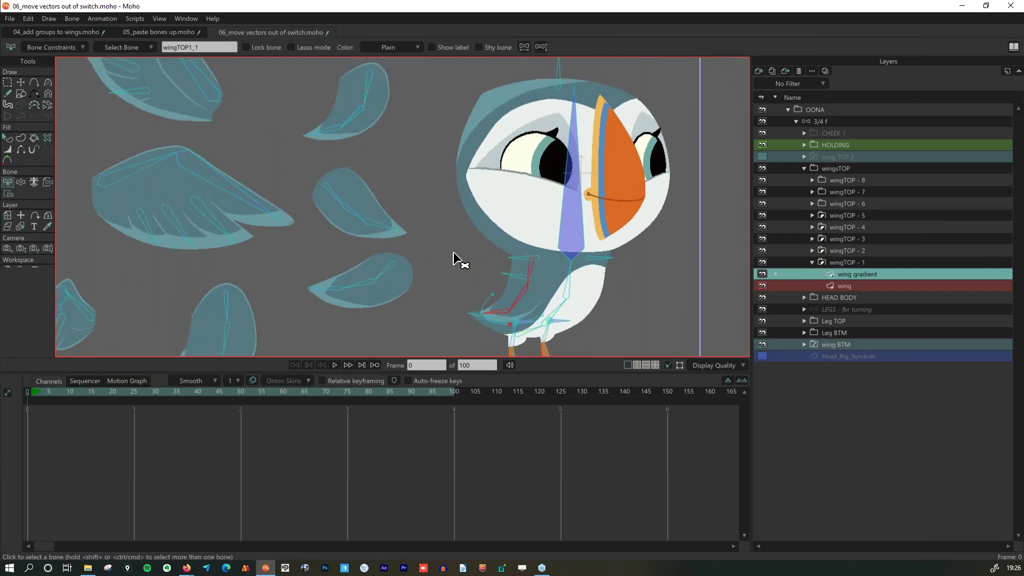
Bind the four upper points of the wing shape in wingTOP - 2 to its uppermost wing bone.
{"action": "left_click", "coordinate": [815, 250]}
{"action": "left_click", "coordinate": [859, 273]}
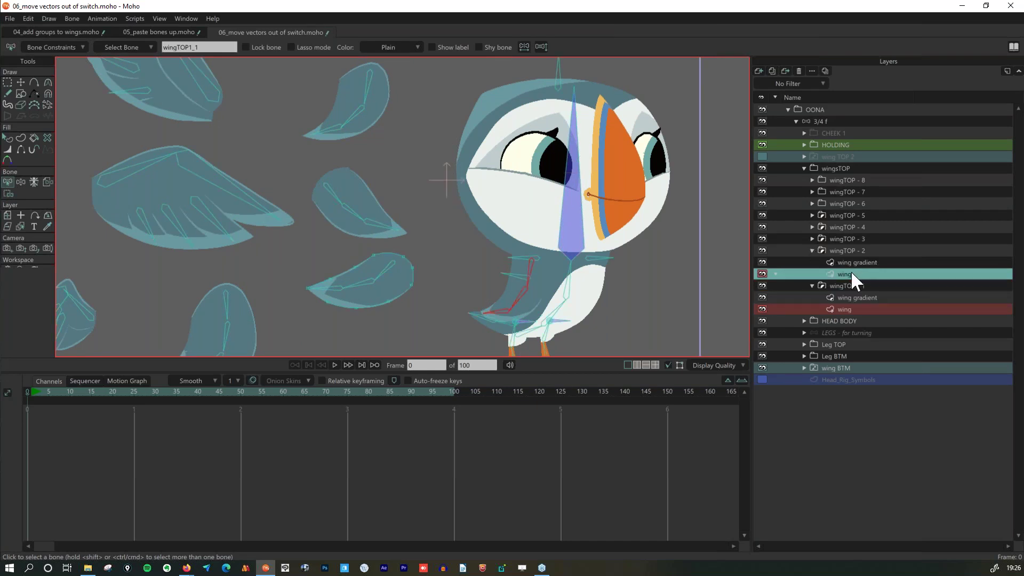
{"action": "left_click", "coordinate": [8, 194]}
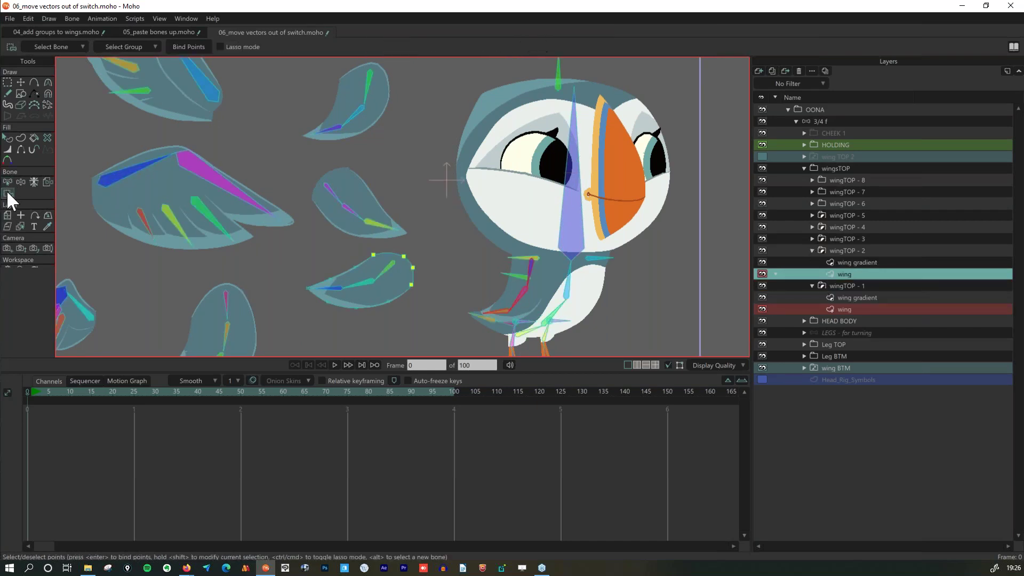
{"action": "left_click", "coordinate": [389, 267], "text": "alt"}
{"action": "left_click_drag", "start_coordinate": [366, 249], "coordinate": [428, 286]}
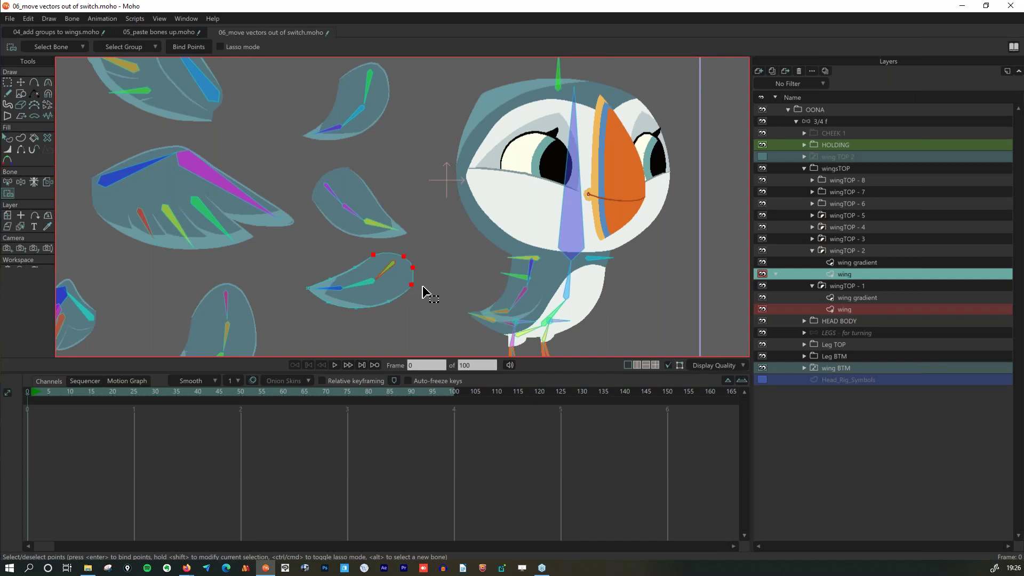
Restrict flexi-binding of the wing and wing gradient layers in wingTOP - 2 to the wing's three bones.
{"action": "left_click", "coordinate": [358, 288], "text": "shift"}
{"action": "left_click", "coordinate": [329, 292], "text": "shift"}
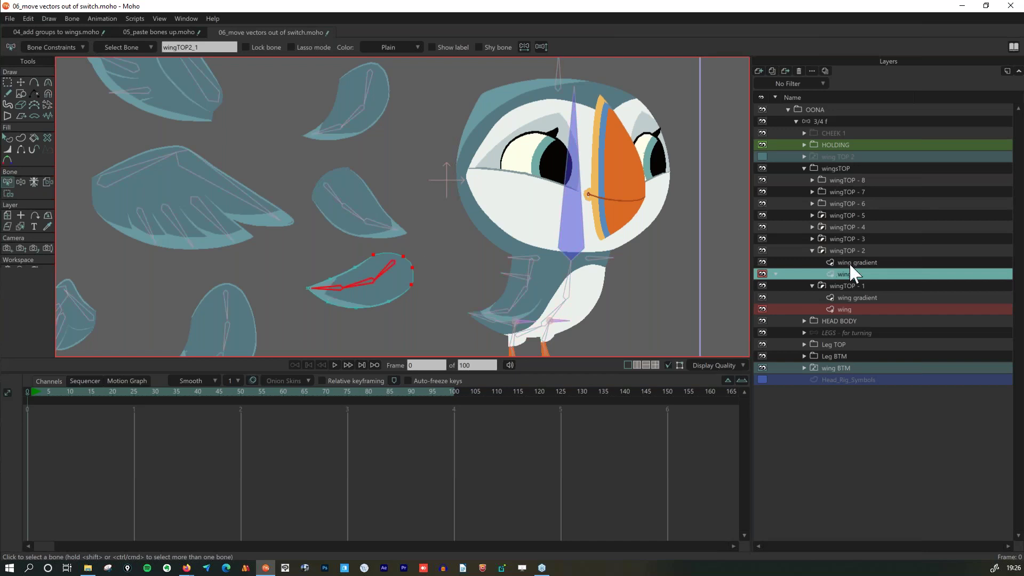
{"action": "left_click", "coordinate": [863, 261]}
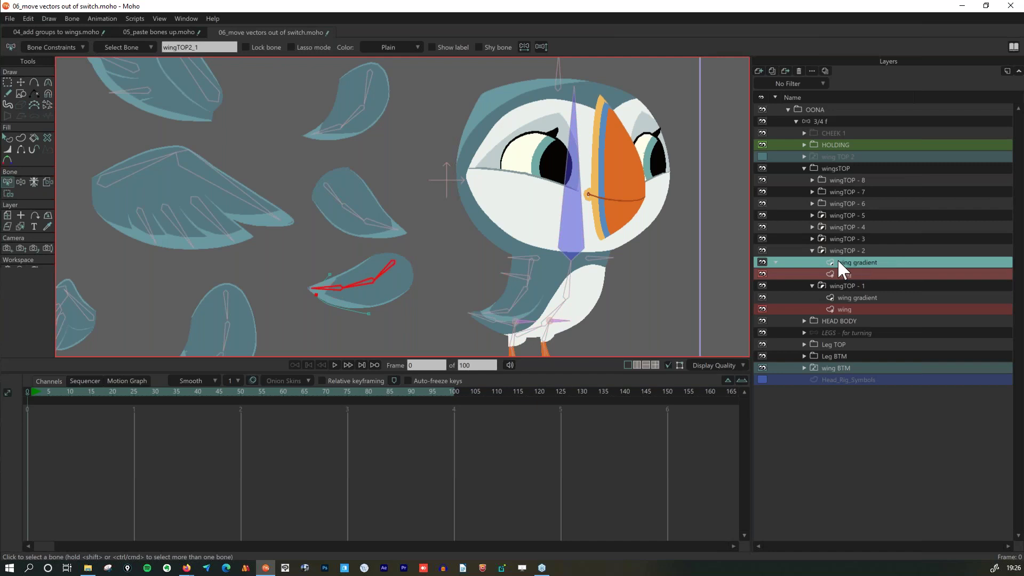
Check which bones influence the wing layer in wingTOP - 3.
{"action": "left_click", "coordinate": [813, 239]}
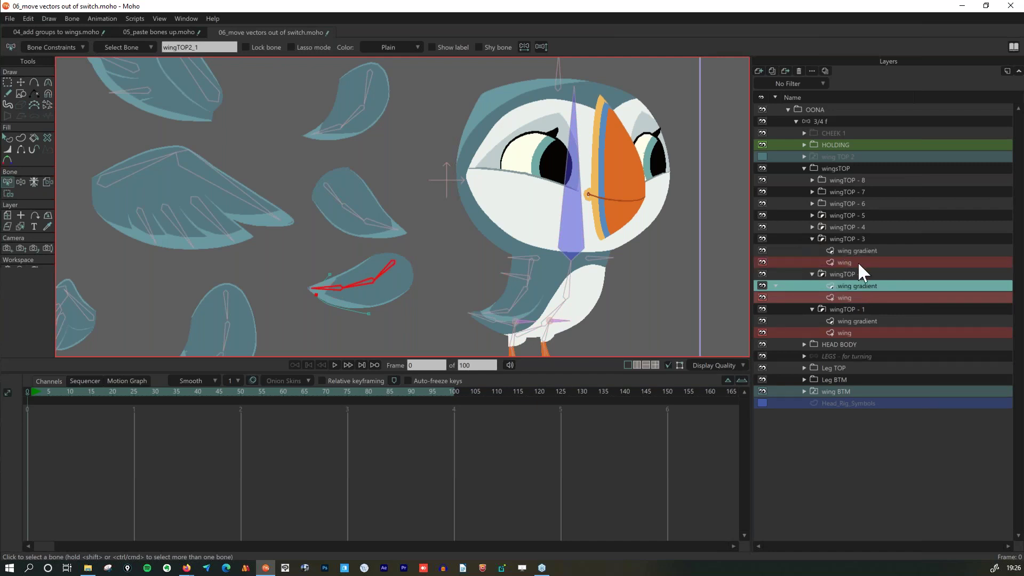
{"action": "left_click", "coordinate": [857, 262]}
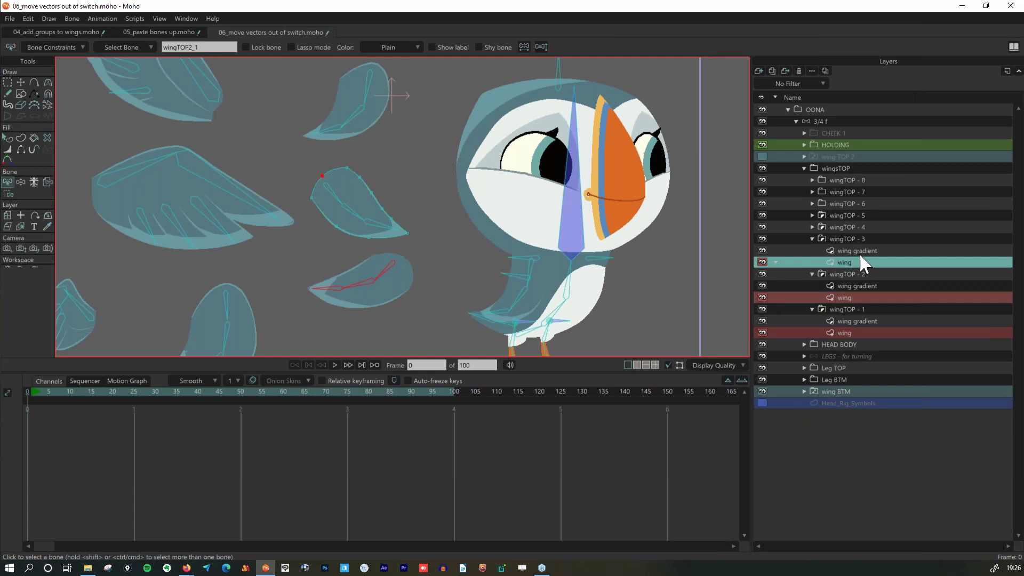
Restrict flexi-binding of the wing 2 layer in wingTOP - 6 to the two long wing bones and the shortest feather bone.
{"action": "left_click", "coordinate": [812, 204]}
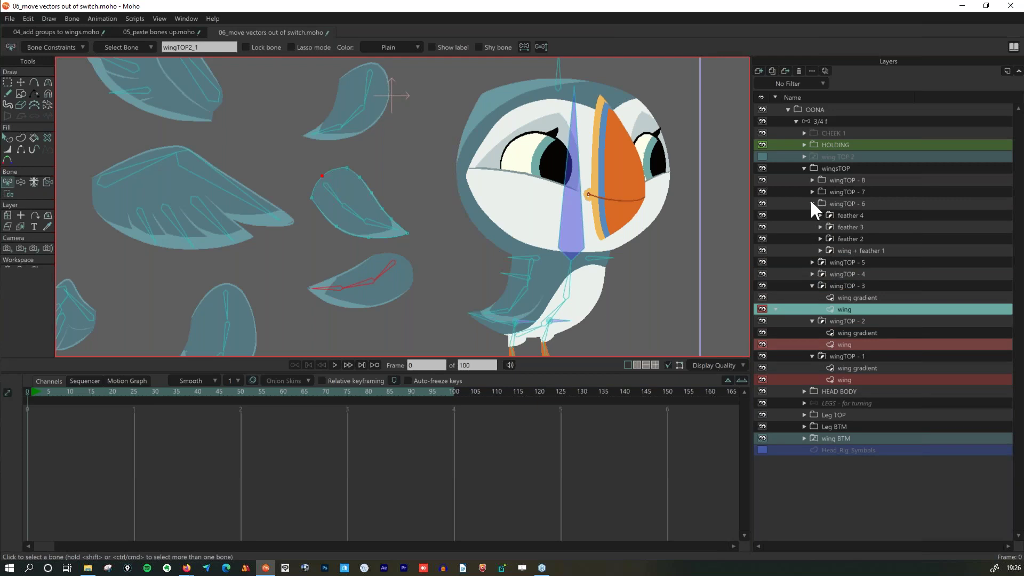
{"action": "left_click", "coordinate": [820, 251]}
{"action": "left_click", "coordinate": [878, 284]}
{"action": "left_click_drag", "start_coordinate": [250, 170], "coordinate": [427, 150]}
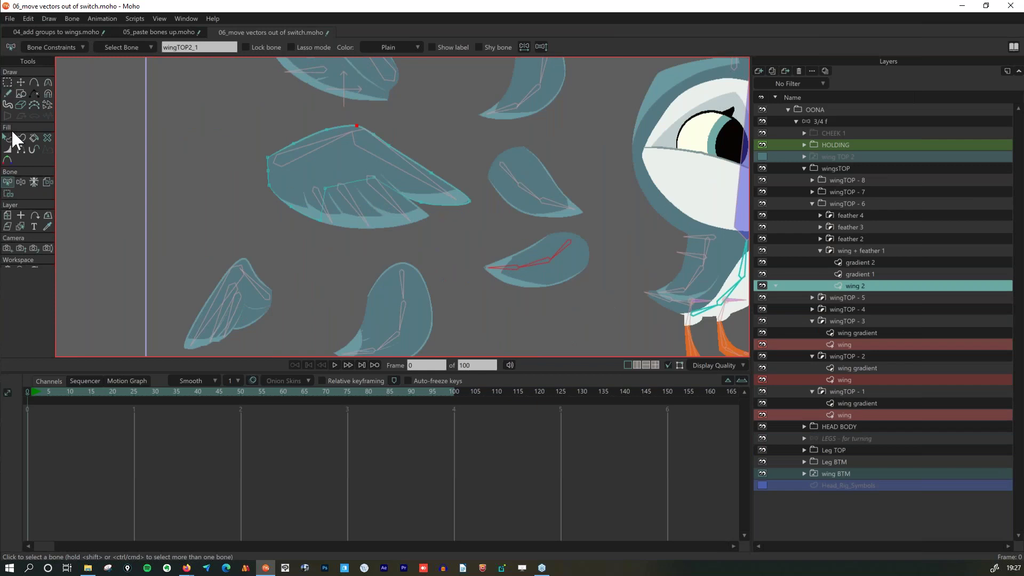
{"action": "left_click", "coordinate": [465, 251]}
{"action": "left_click_drag", "start_coordinate": [599, 303], "coordinate": [489, 272]}
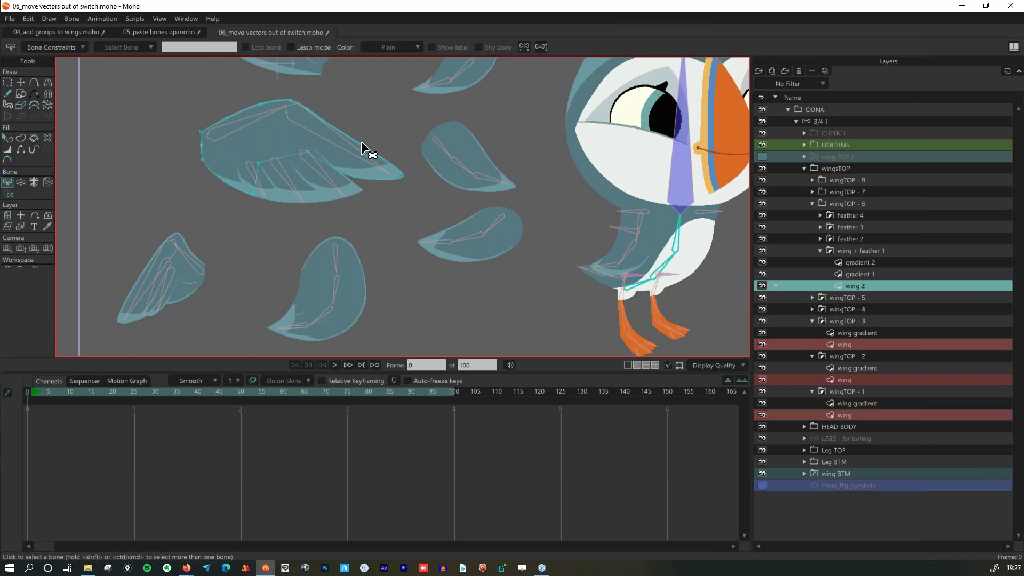
{"action": "left_click", "coordinate": [247, 129]}
{"action": "left_click", "coordinate": [334, 142], "text": "shift"}
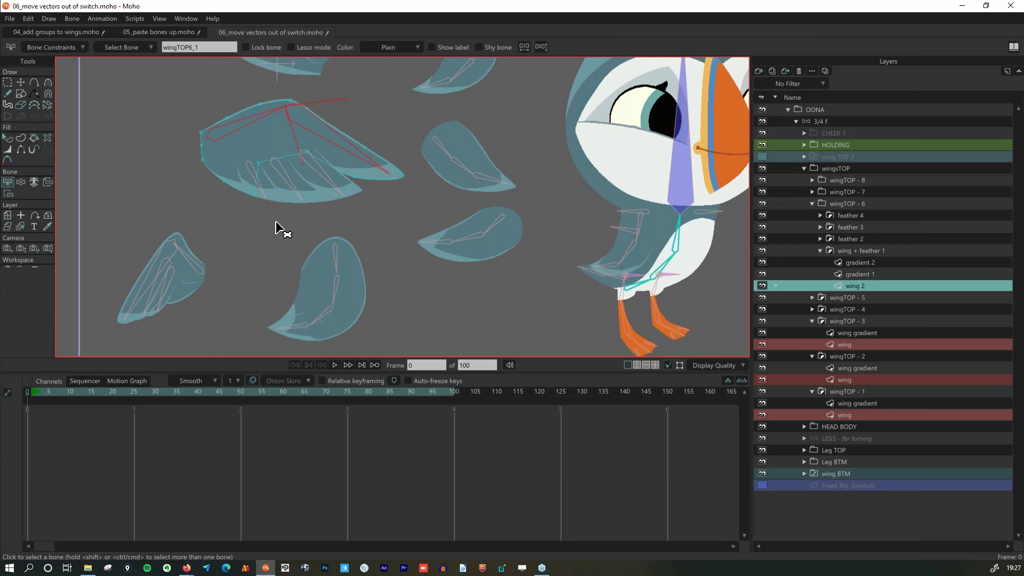
{"action": "left_click", "coordinate": [261, 192], "text": "shift"}
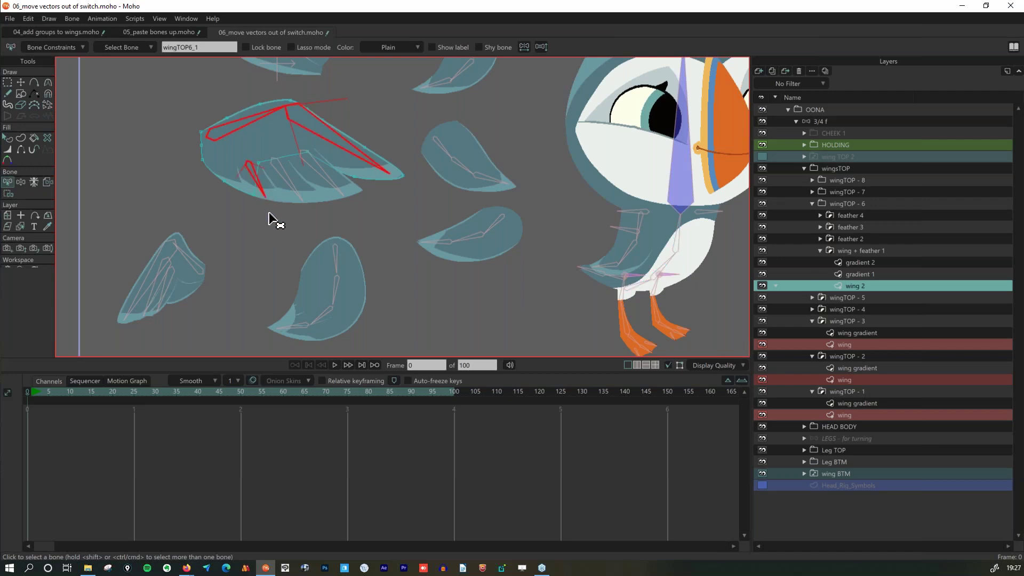
{"action": "left_click", "coordinate": [289, 214]}
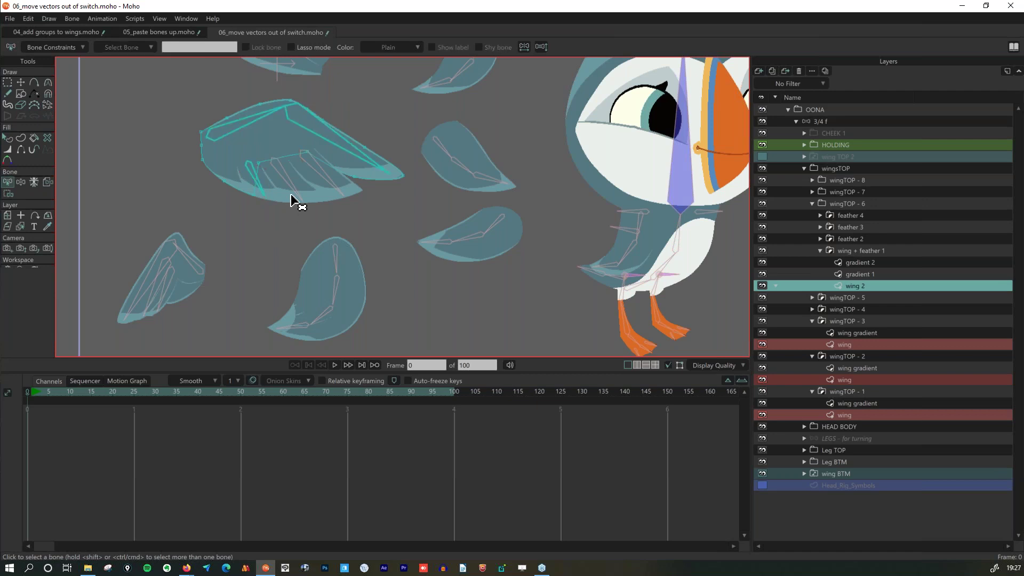
Bind the feather 2 shape layer in wingTOP - 6 to its own bone, wingTOP6_feather2.
{"action": "left_click", "coordinate": [819, 238]}
{"action": "left_click", "coordinate": [855, 260]}
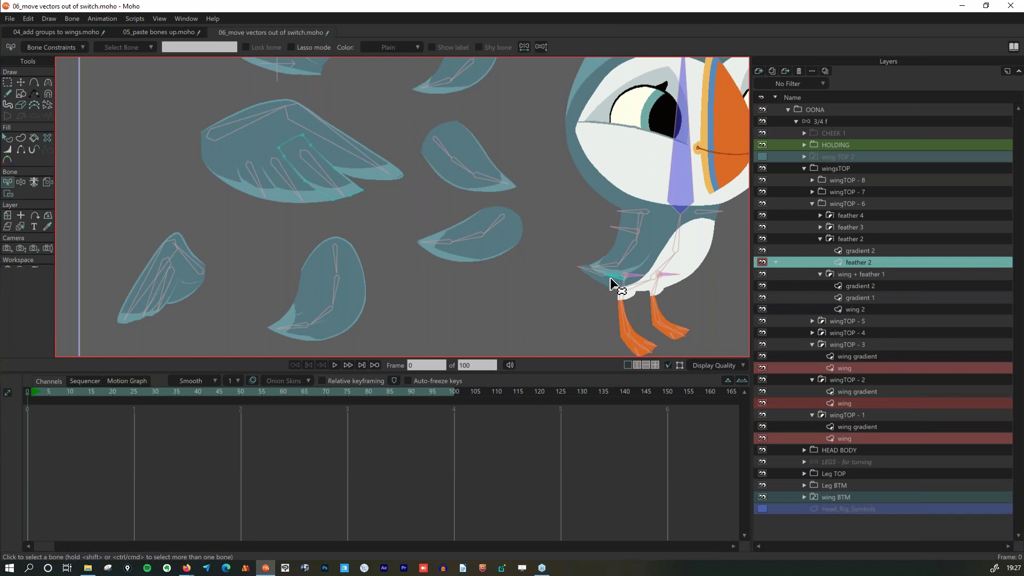
{"action": "left_click", "coordinate": [343, 207]}
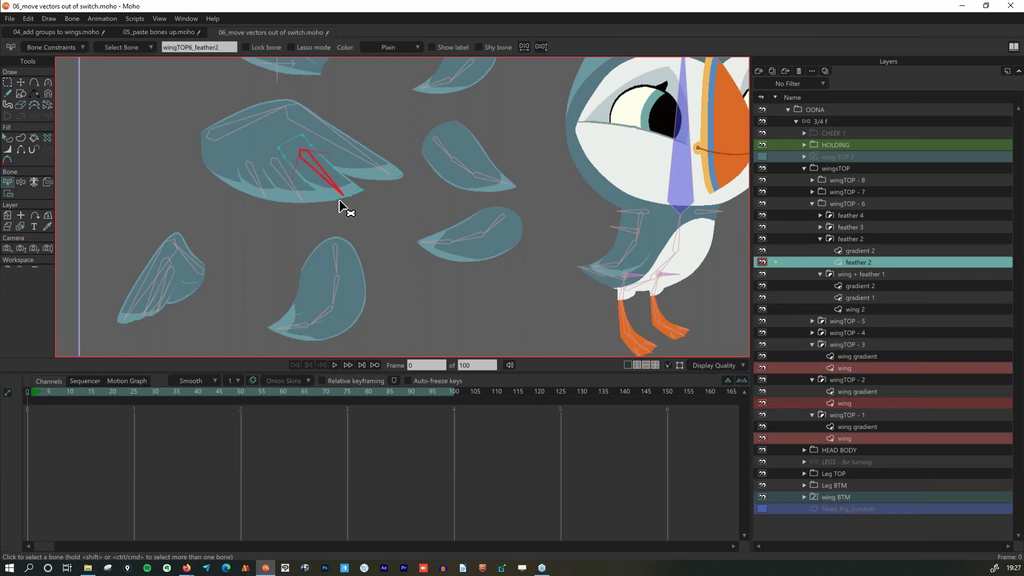
Bind the feather 3 shape layer in wingTOP - 6 to its own bone, wingTOP6_feather3.
{"action": "left_click", "coordinate": [820, 226]}
{"action": "left_click", "coordinate": [853, 250]}
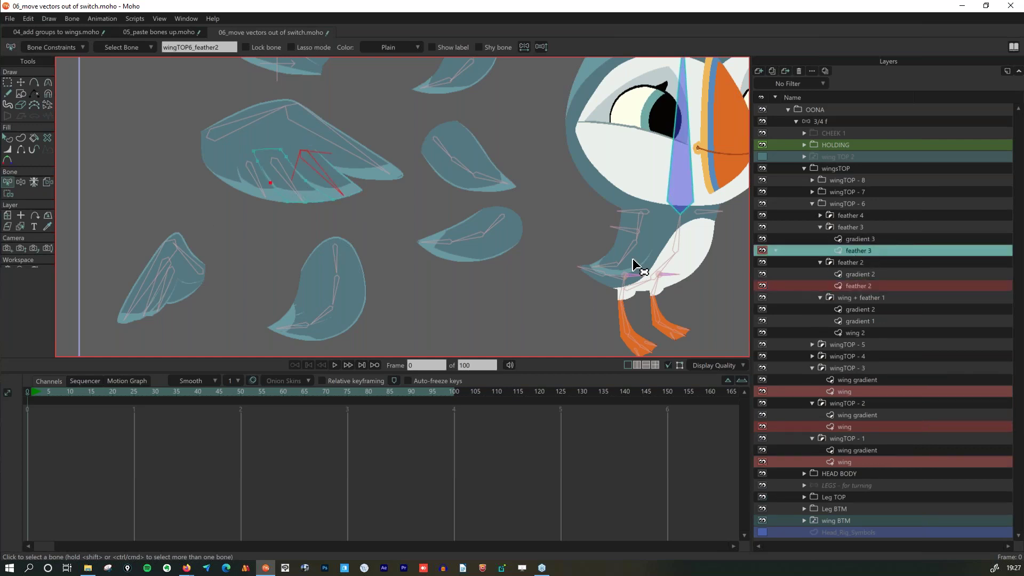
{"action": "left_click", "coordinate": [290, 192]}
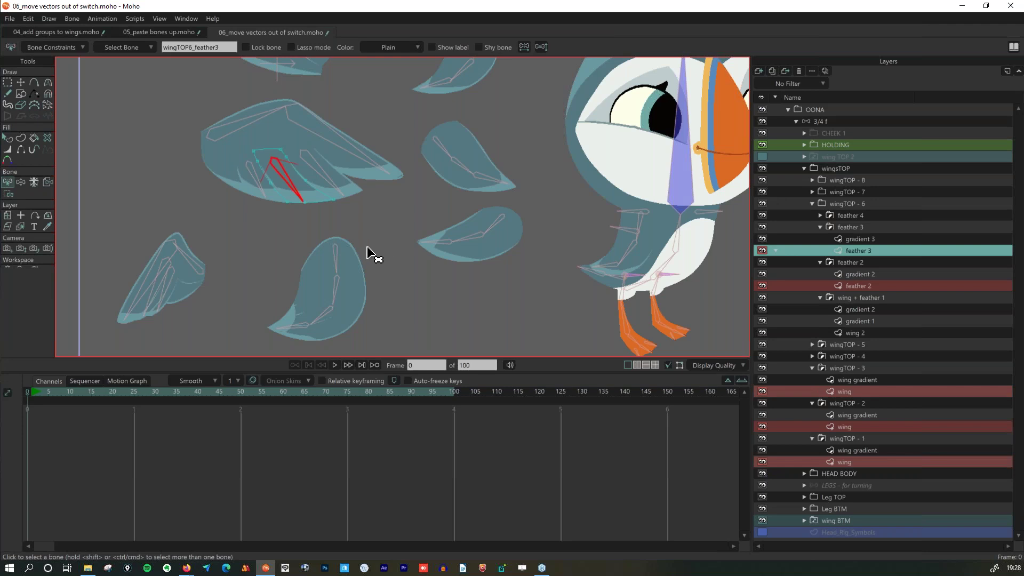
Switch to the 07_relink bones.moho document.
{"action": "scroll", "coordinate": [389, 252], "scroll_direction": "down", "scroll_amount": 4}
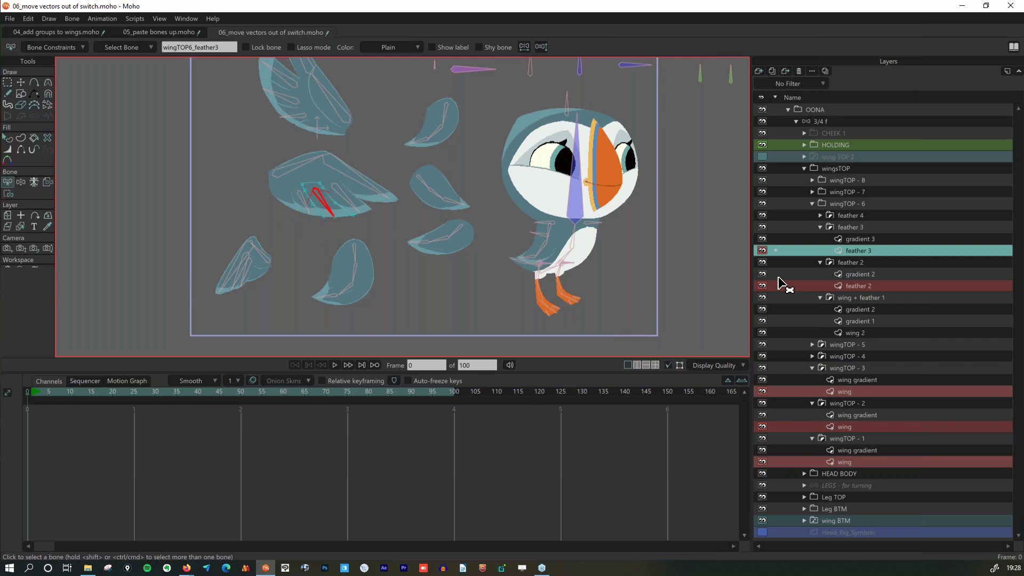
{"action": "key", "text": "alt+Tab"}
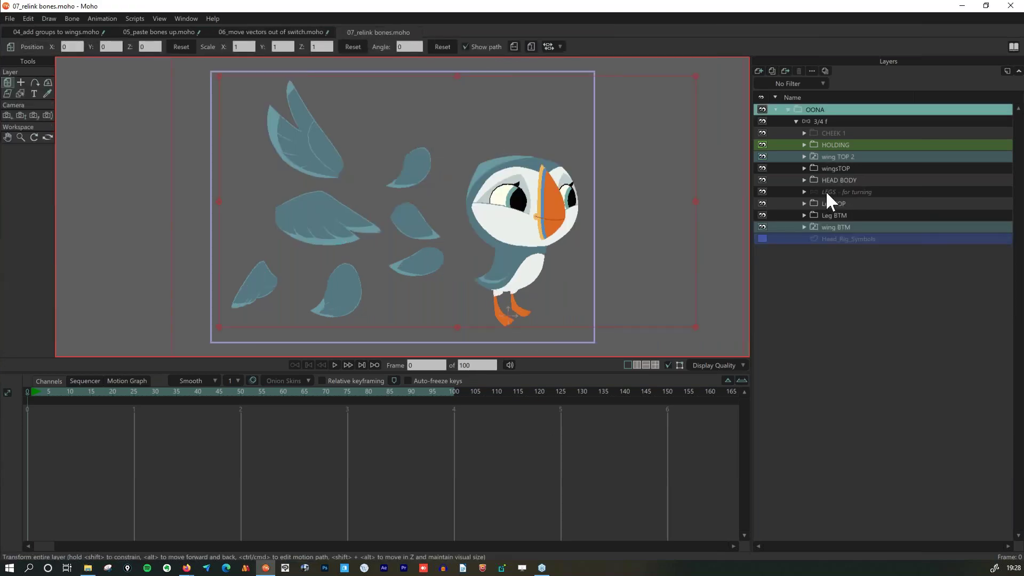
Select the 3/4 f bone layer and open its list of actions.
{"action": "left_click", "coordinate": [804, 156]}
{"action": "left_click", "coordinate": [804, 157]}
{"action": "left_click", "coordinate": [824, 120]}
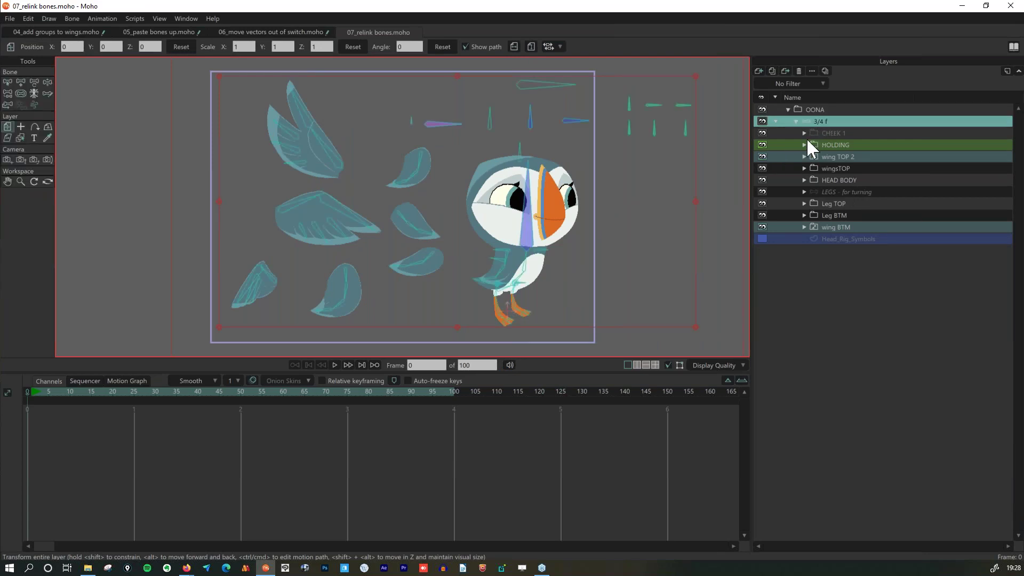
{"action": "left_click", "coordinate": [186, 18]}
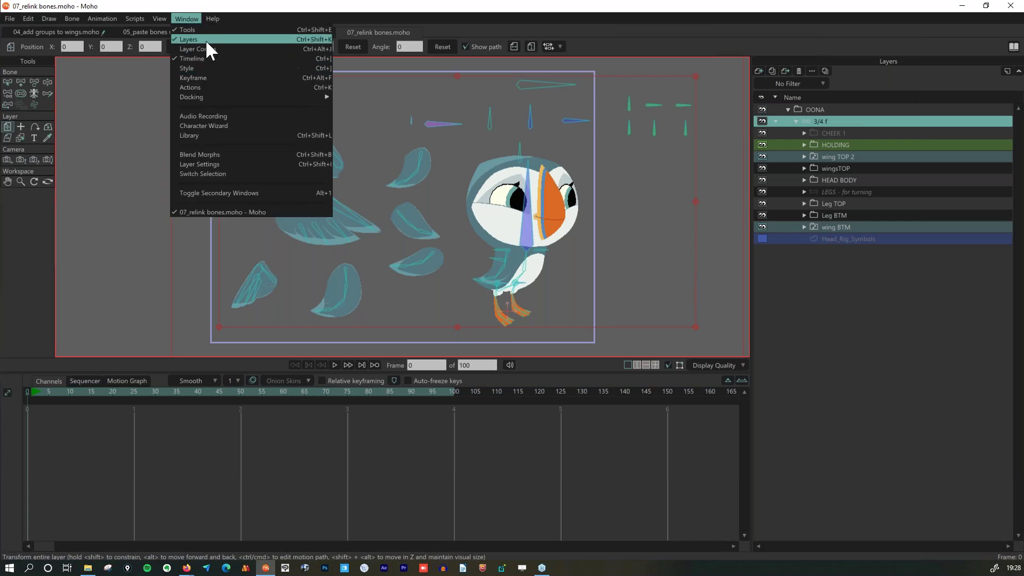
{"action": "left_click", "coordinate": [205, 86]}
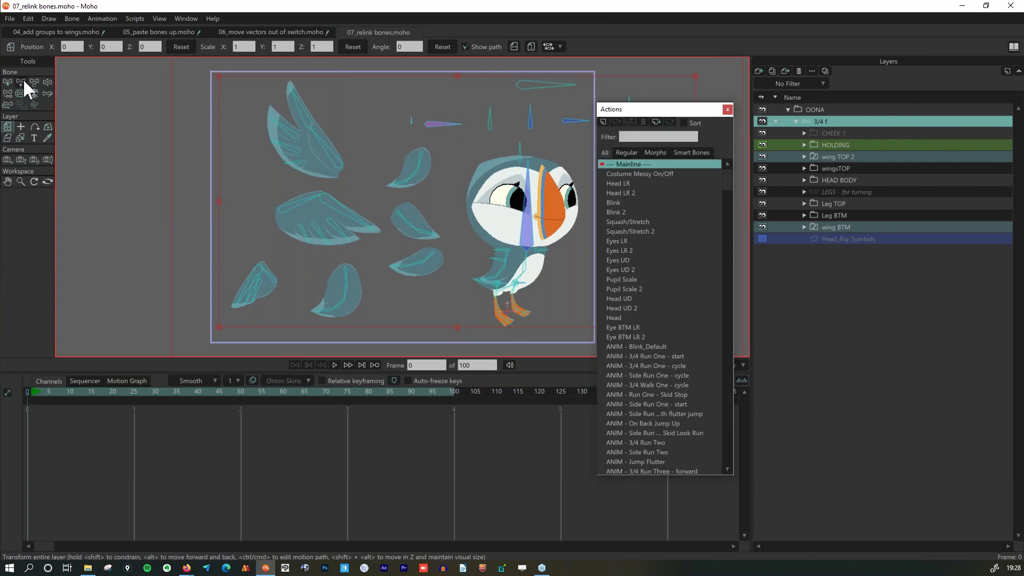
Select the wingTOP7_feather1 bone in the upper wing and review the wing feather entries among the smart bone actions.
{"action": "left_click", "coordinate": [7, 80]}
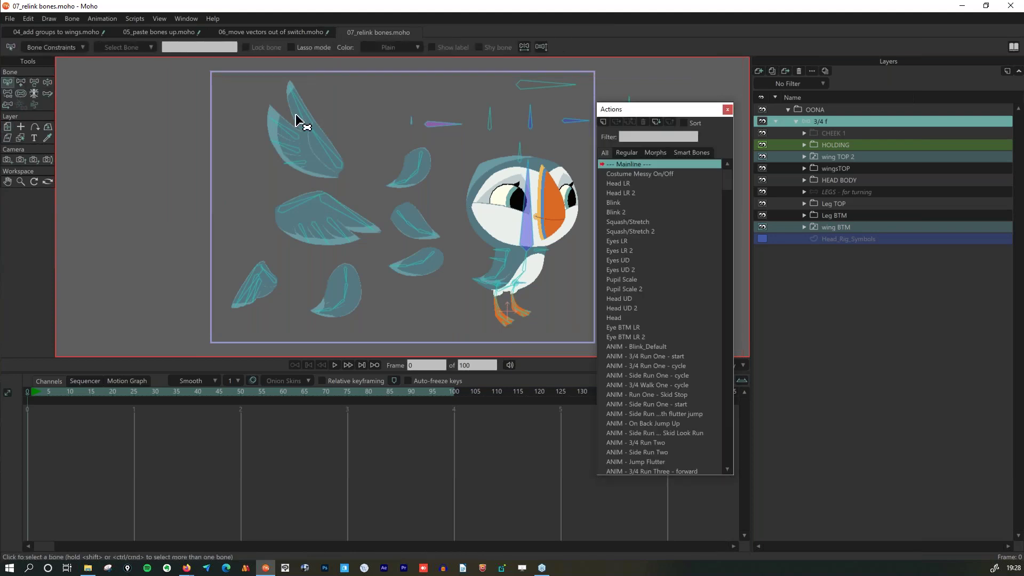
{"action": "left_click", "coordinate": [300, 118]}
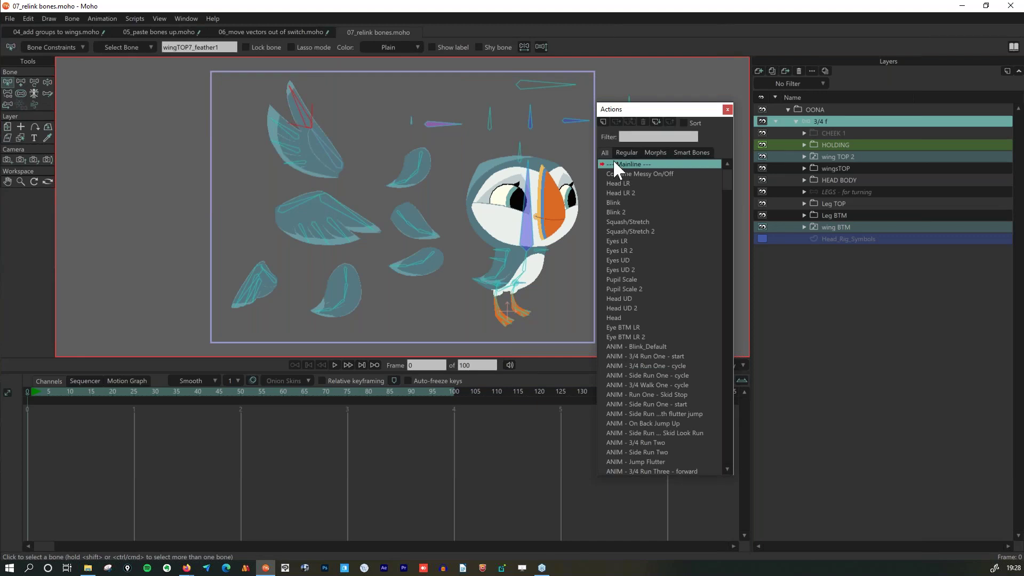
{"action": "left_click", "coordinate": [693, 152]}
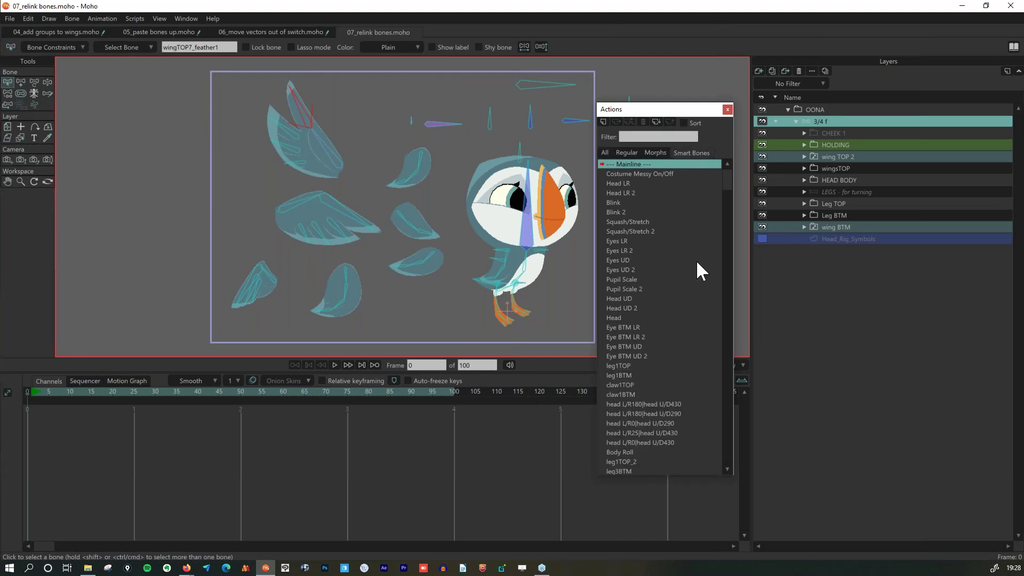
{"action": "scroll", "coordinate": [696, 260], "scroll_direction": "down", "scroll_amount": 5}
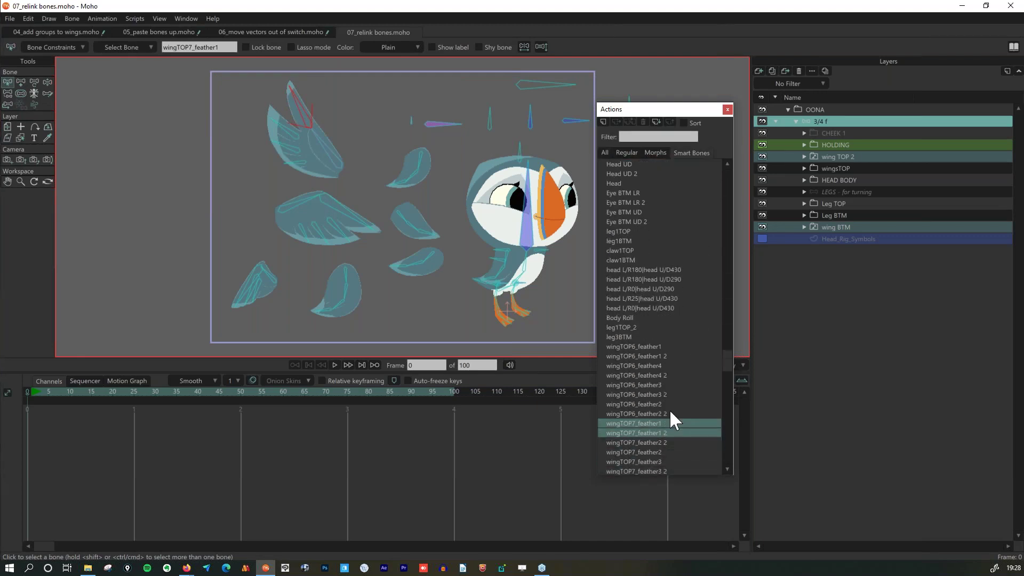
{"action": "scroll", "coordinate": [650, 405], "scroll_direction": "down", "scroll_amount": 1}
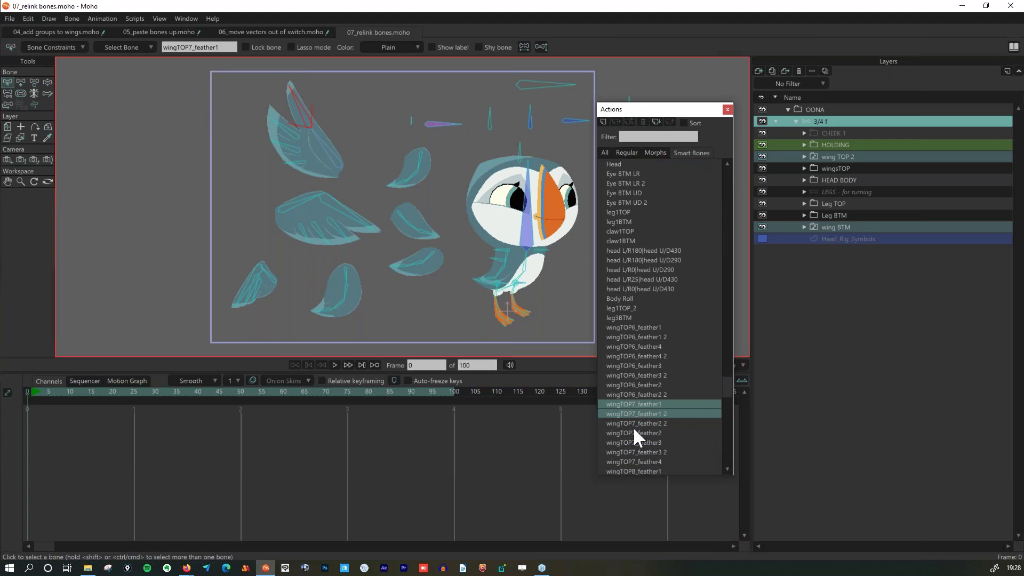
{"action": "scroll", "coordinate": [649, 328], "scroll_direction": "down", "scroll_amount": 2}
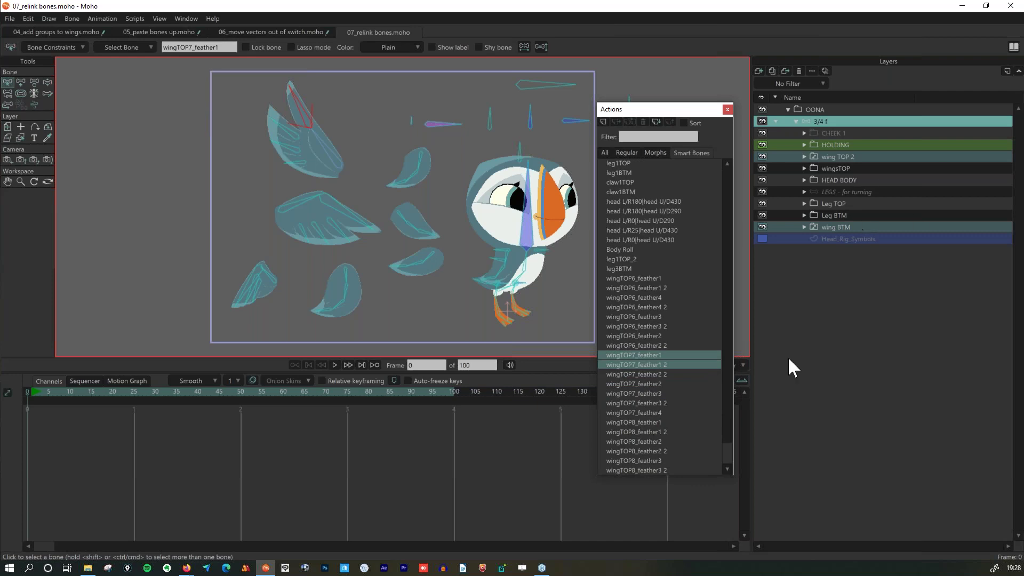
Inspect the contents of the wing TOP 2 and wingsTOP layers, and close the Actions list.
{"action": "left_click", "coordinate": [804, 156]}
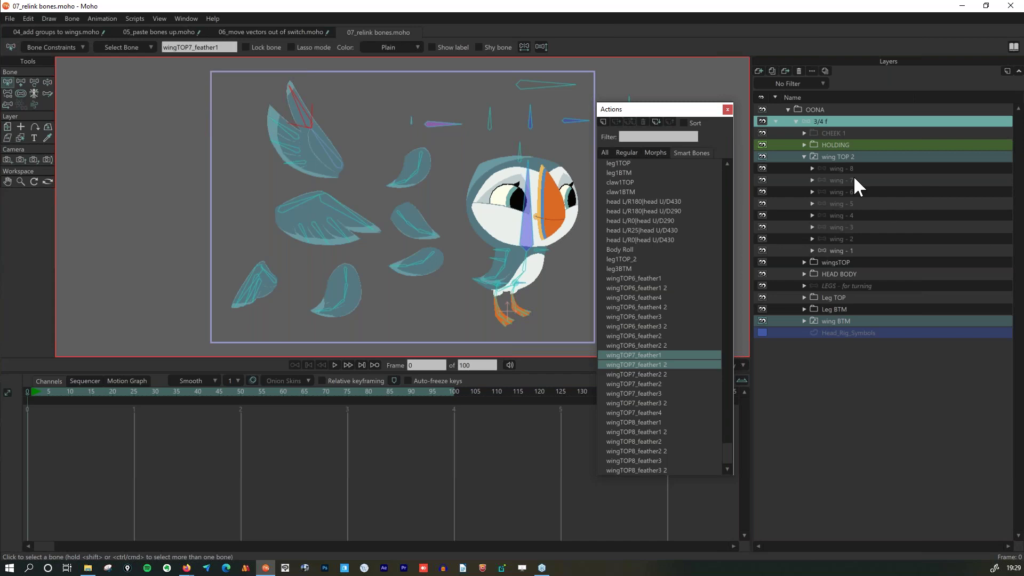
{"action": "left_click", "coordinate": [727, 109]}
{"action": "left_click", "coordinate": [803, 156]}
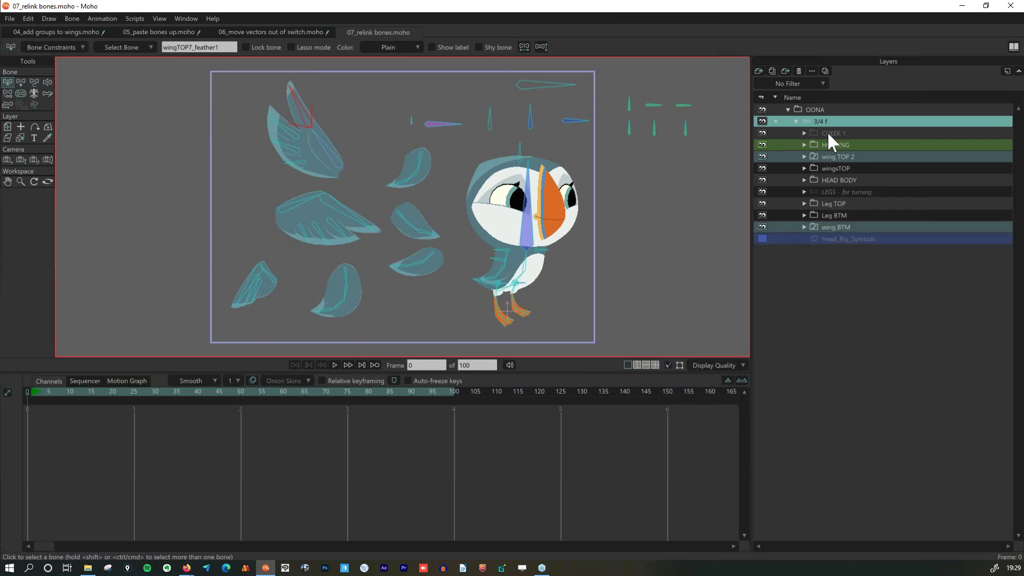
{"action": "left_click", "coordinate": [804, 167]}
{"action": "left_click", "coordinate": [804, 168]}
Clear the bone selection and activate the Transform Bone tool.
{"action": "key", "text": "alt+Tab"}
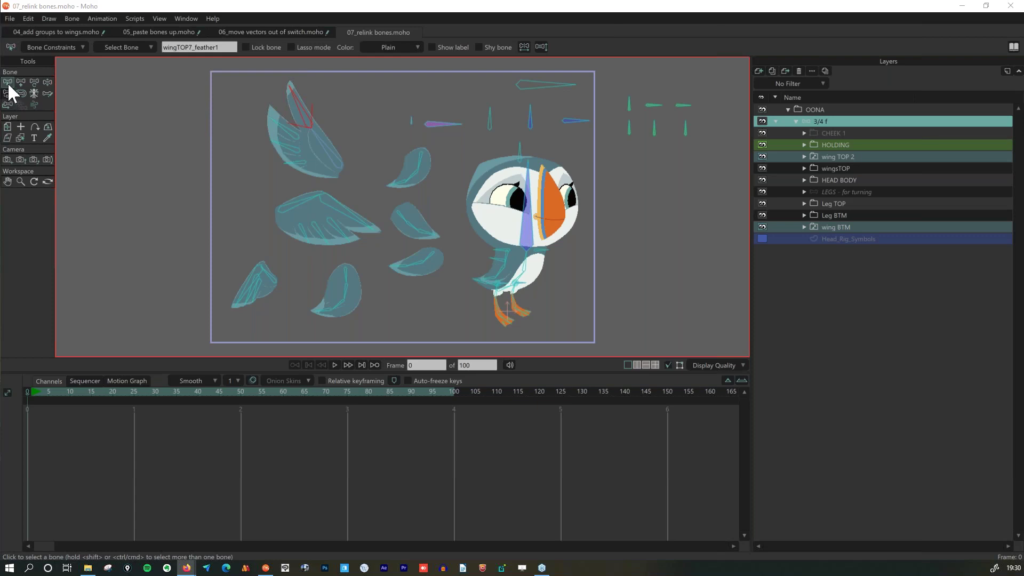
{"action": "left_click", "coordinate": [183, 124]}
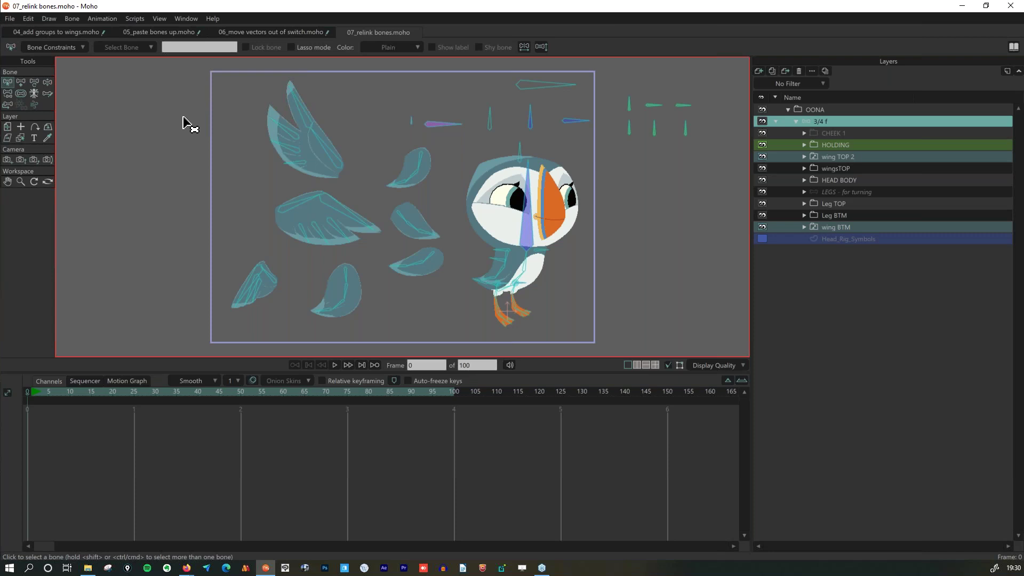
{"action": "left_click", "coordinate": [35, 82]}
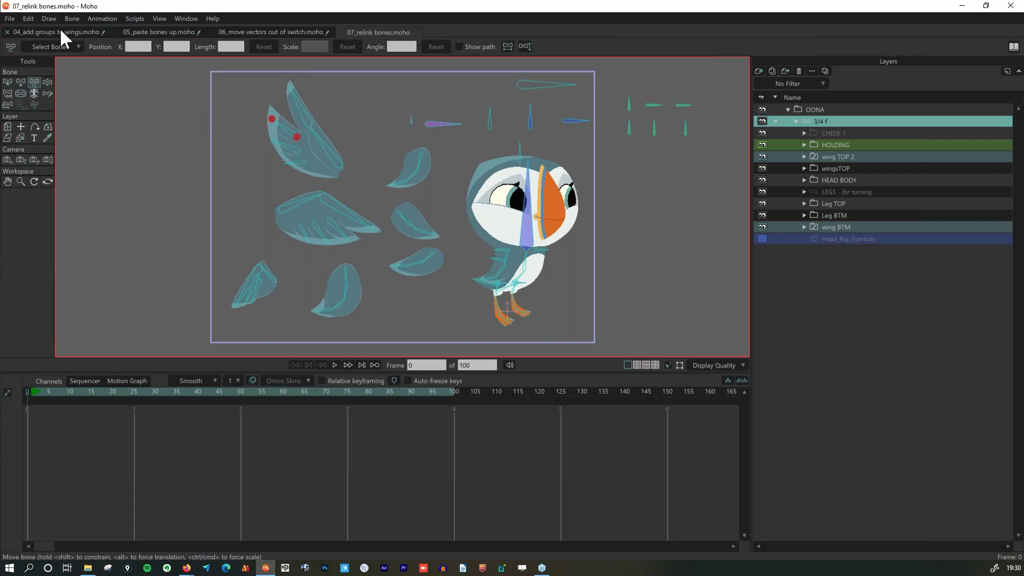
Close the 04_add groups to wings, 05_paste bones up and 06_move vectors out of switch documents without saving.
{"action": "left_click", "coordinate": [7, 31]}
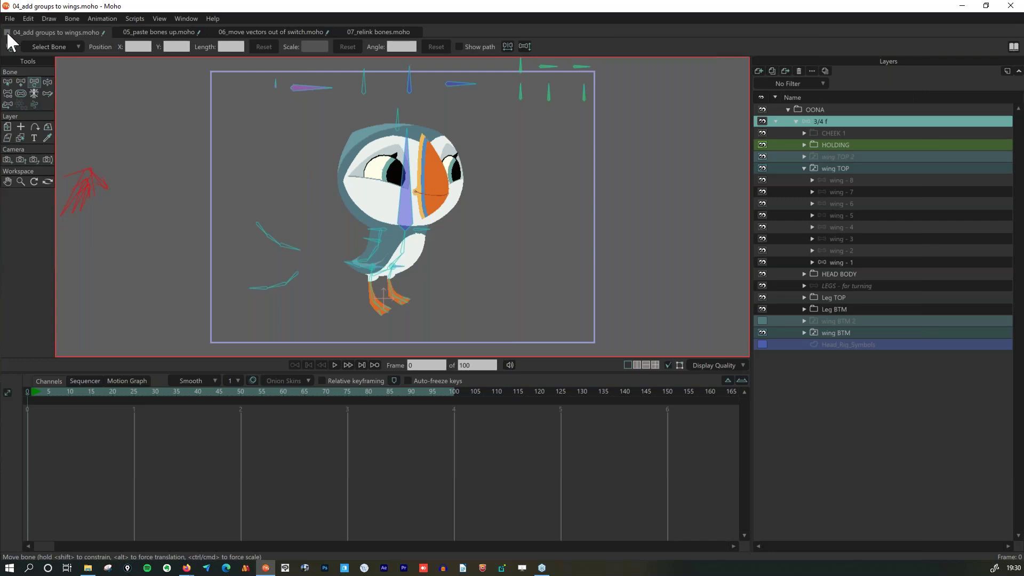
{"action": "left_click", "coordinate": [7, 31]}
{"action": "left_click", "coordinate": [584, 220]}
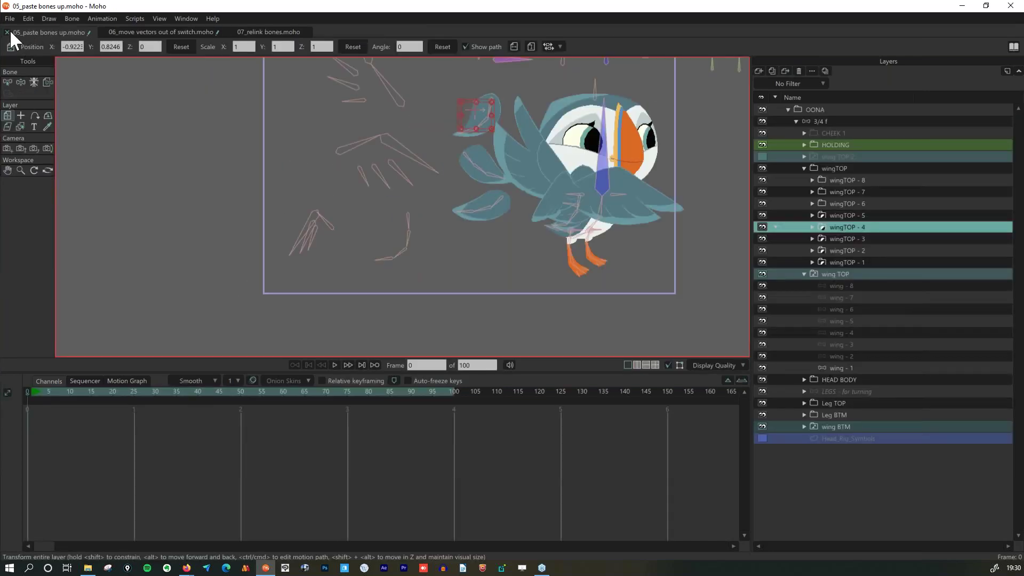
{"action": "left_click", "coordinate": [7, 32]}
{"action": "left_click", "coordinate": [573, 221]}
{"action": "left_click", "coordinate": [7, 32]}
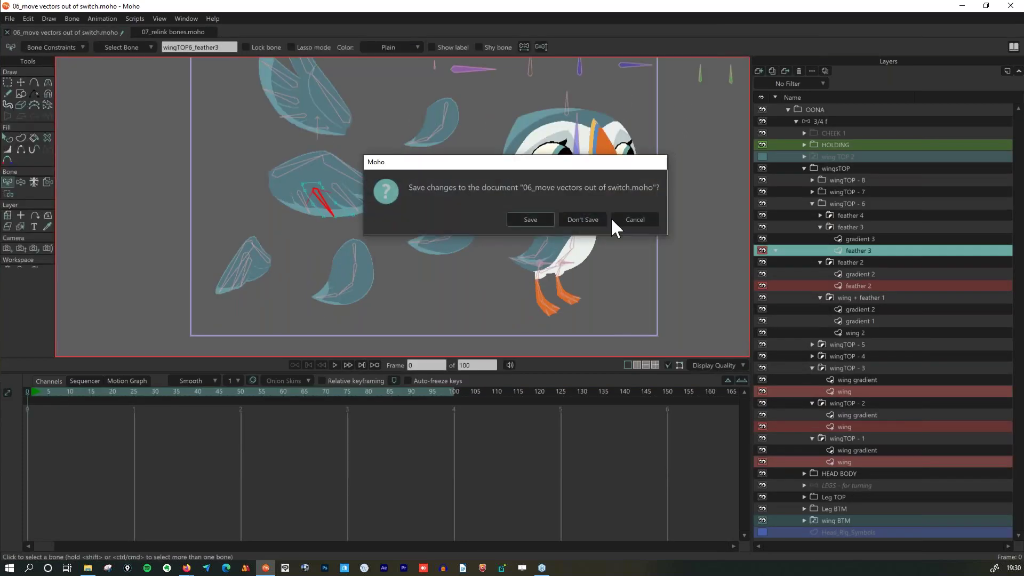
{"action": "left_click", "coordinate": [582, 220]}
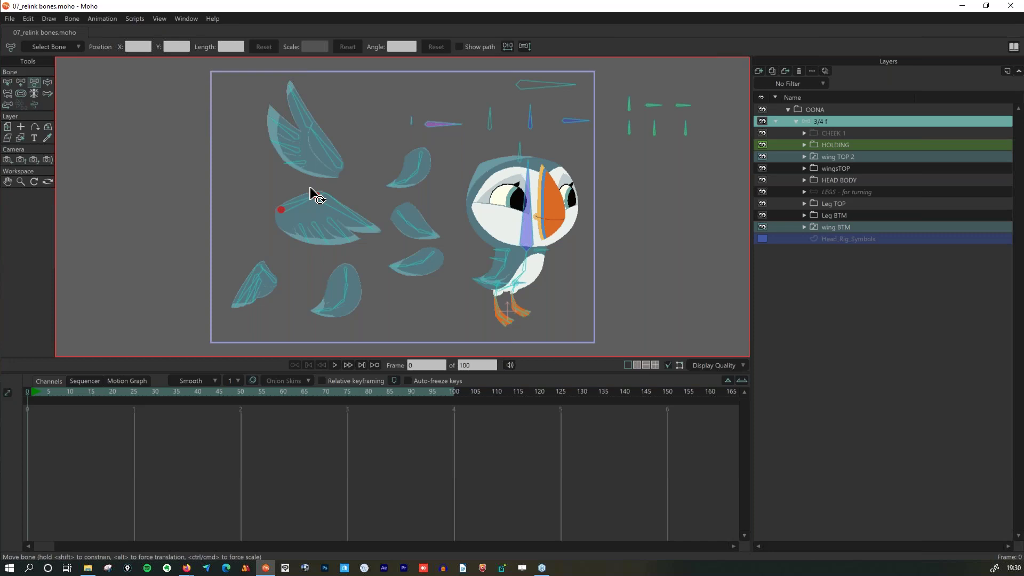
Open the 02_mossy.moho file from the file explorer.
{"action": "left_click", "coordinate": [331, 233]}
{"action": "left_click", "coordinate": [257, 291]}
{"action": "key", "text": "super+e"}
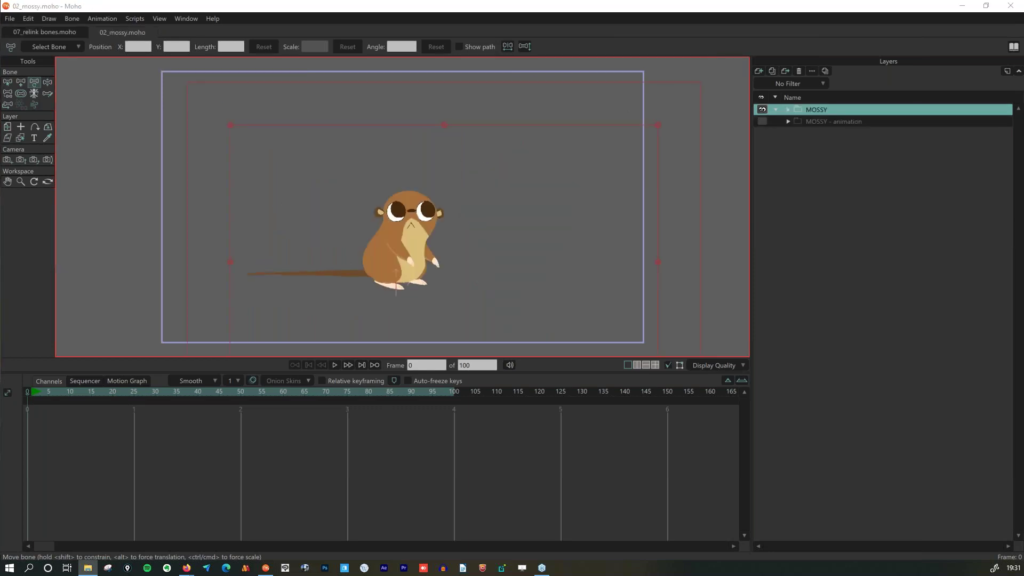
Select the 3/4f_standing bone beneath the standing character in the mossy bone layer.
{"action": "left_click", "coordinate": [788, 110]}
{"action": "left_click", "coordinate": [831, 122]}
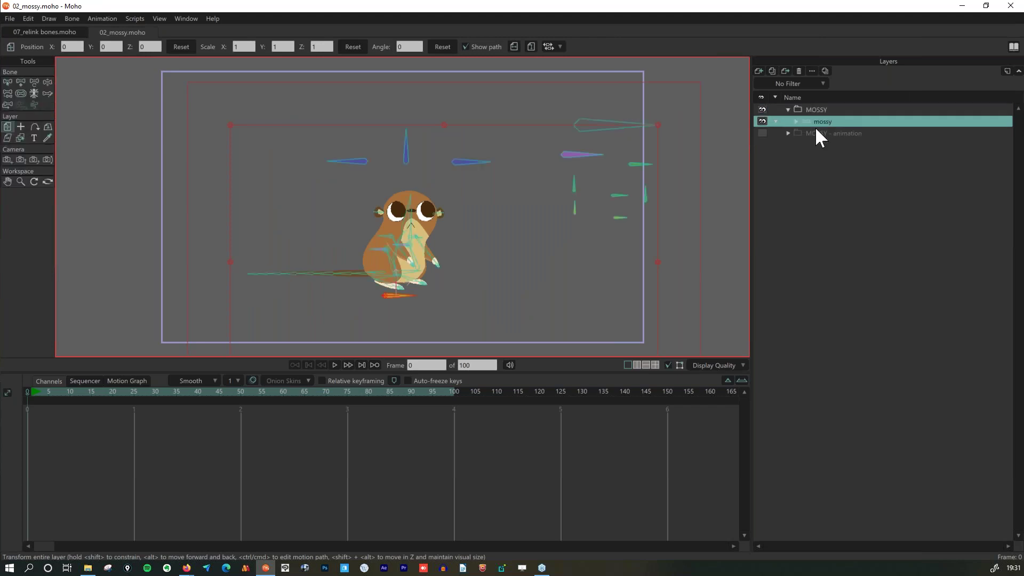
{"action": "left_click", "coordinate": [8, 82]}
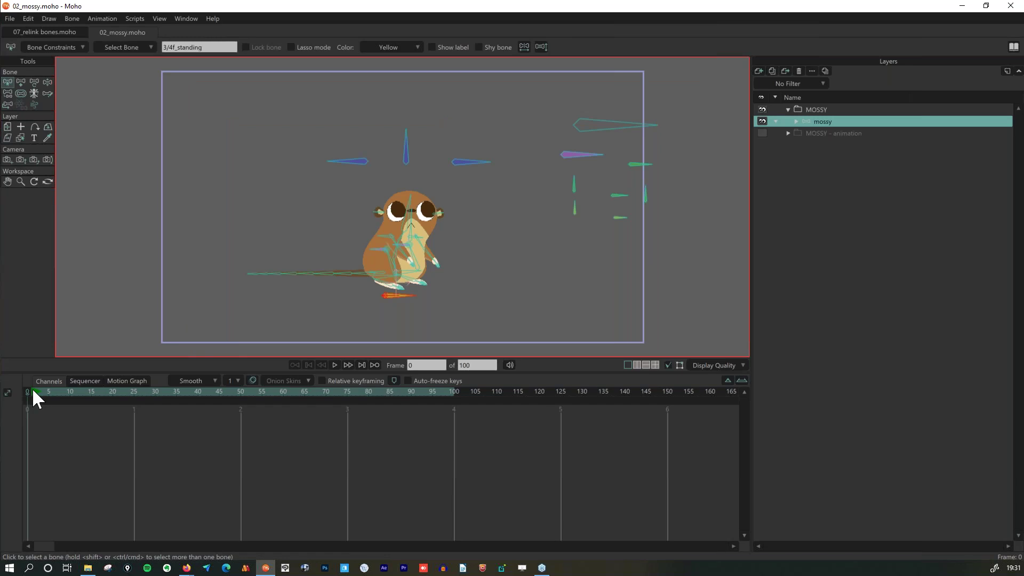
{"action": "left_click", "coordinate": [404, 299]}
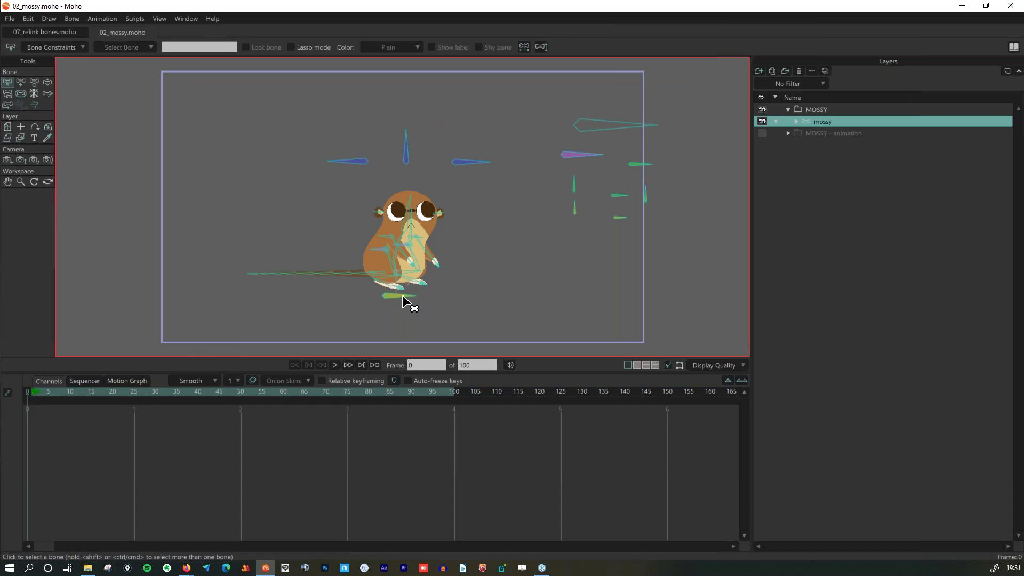
{"action": "left_click", "coordinate": [401, 296]}
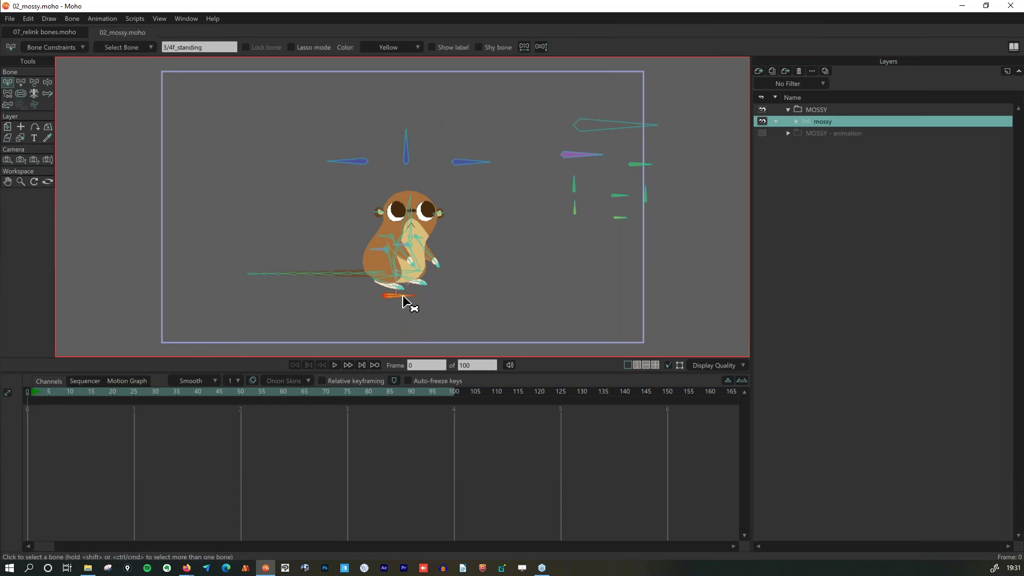
Disable the mossy Vitruvian bone group to display the standing and side poses together.
{"action": "left_click", "coordinate": [33, 94]}
{"action": "left_click", "coordinate": [447, 47]}
{"action": "scroll", "coordinate": [535, 240], "scroll_direction": "down", "scroll_amount": 4}
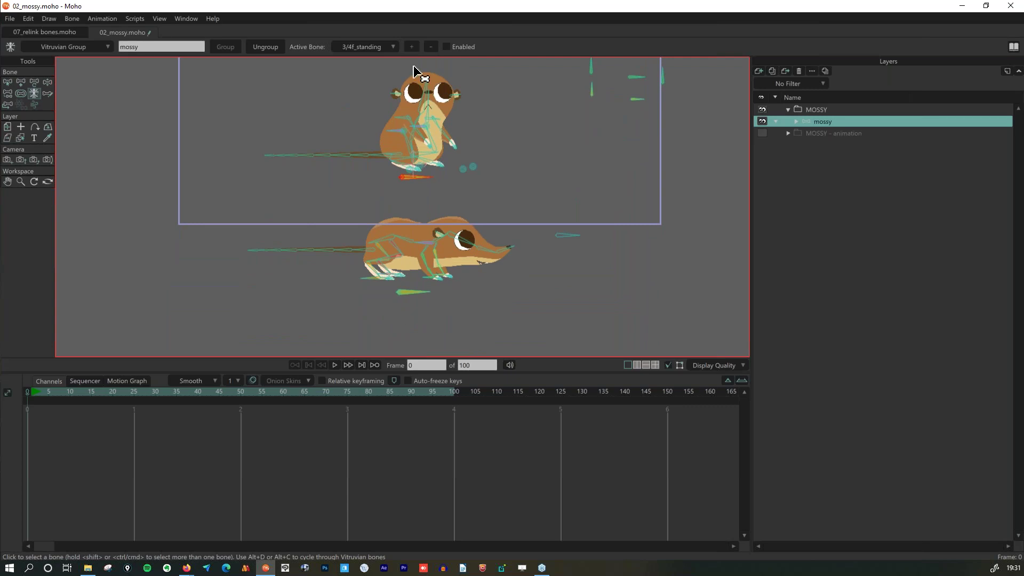
Switch to the Select Bone tool and inspect the pose groups inside the mossy layer.
{"action": "left_click", "coordinate": [7, 82]}
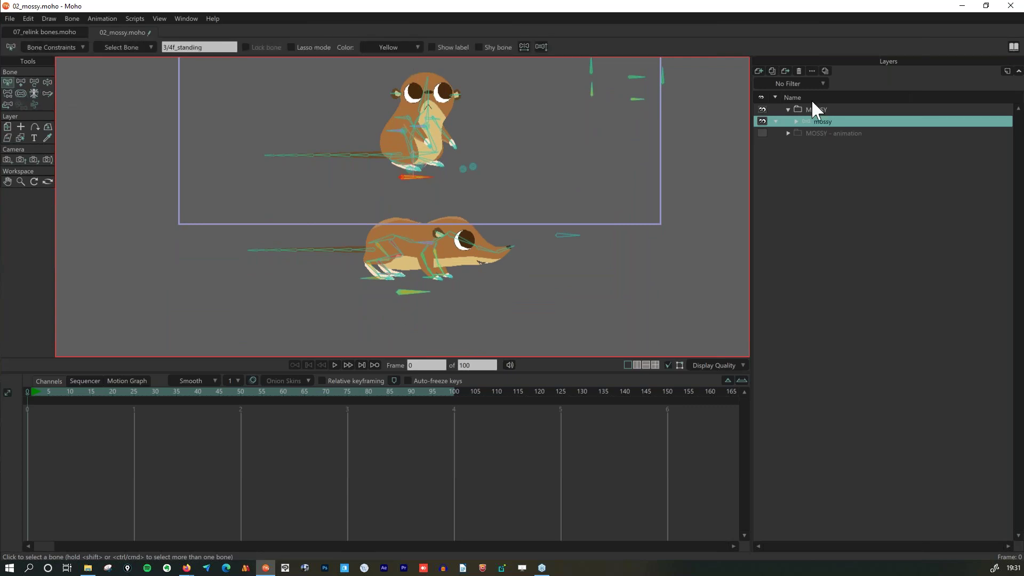
{"action": "left_click", "coordinate": [796, 122]}
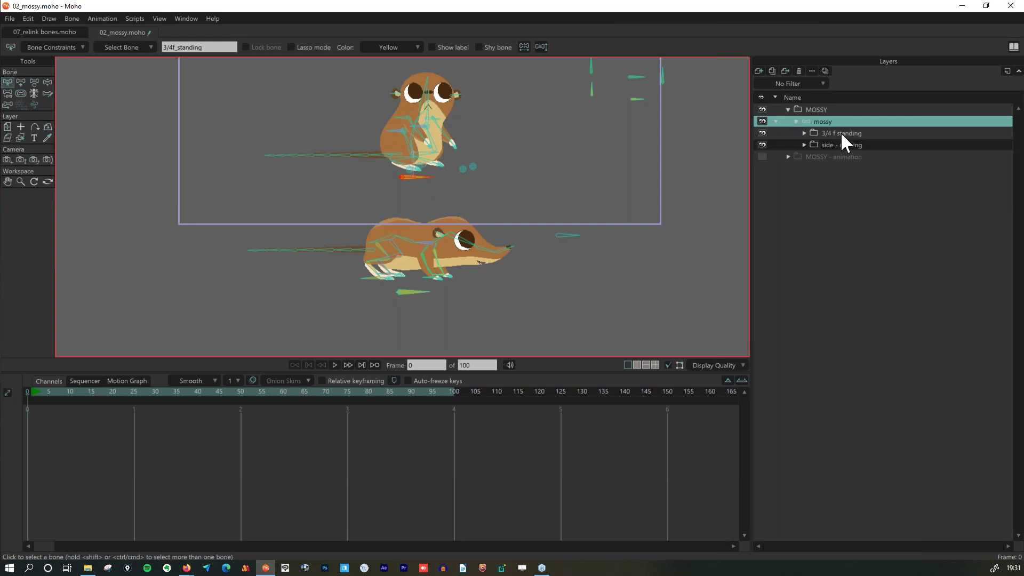
{"action": "left_click", "coordinate": [795, 122]}
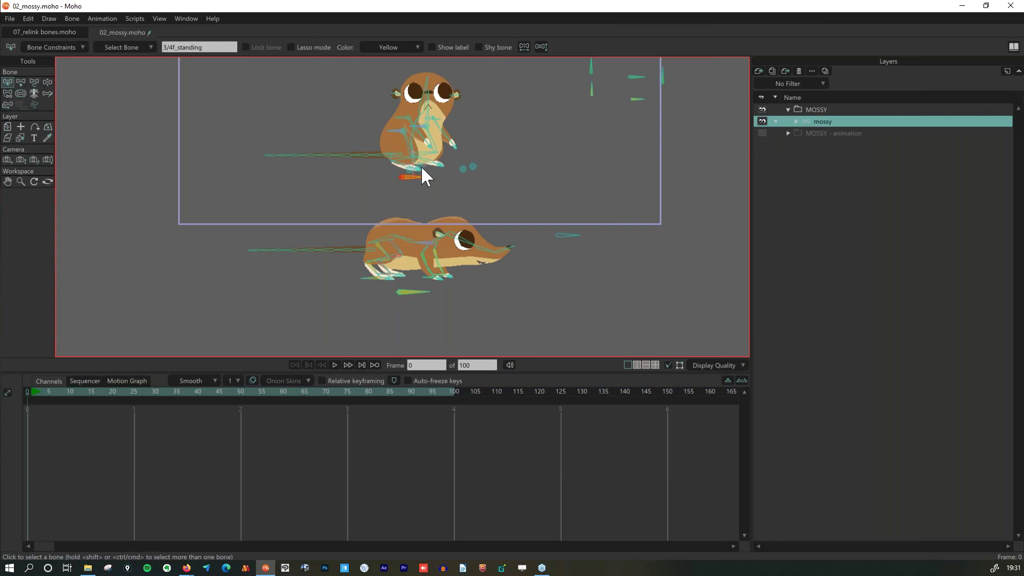
Select the armBCK1 bone on the standing character and disable the arm back Vitruvian group.
{"action": "scroll", "coordinate": [422, 176], "scroll_direction": "up", "scroll_amount": 5}
{"action": "left_click", "coordinate": [432, 156]}
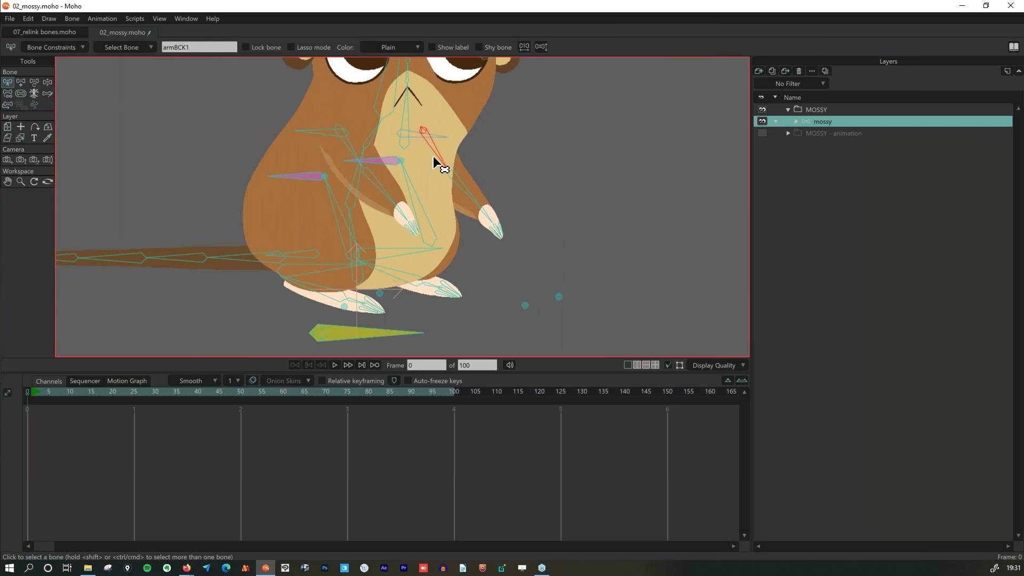
{"action": "left_click", "coordinate": [32, 93]}
{"action": "left_click", "coordinate": [449, 47]}
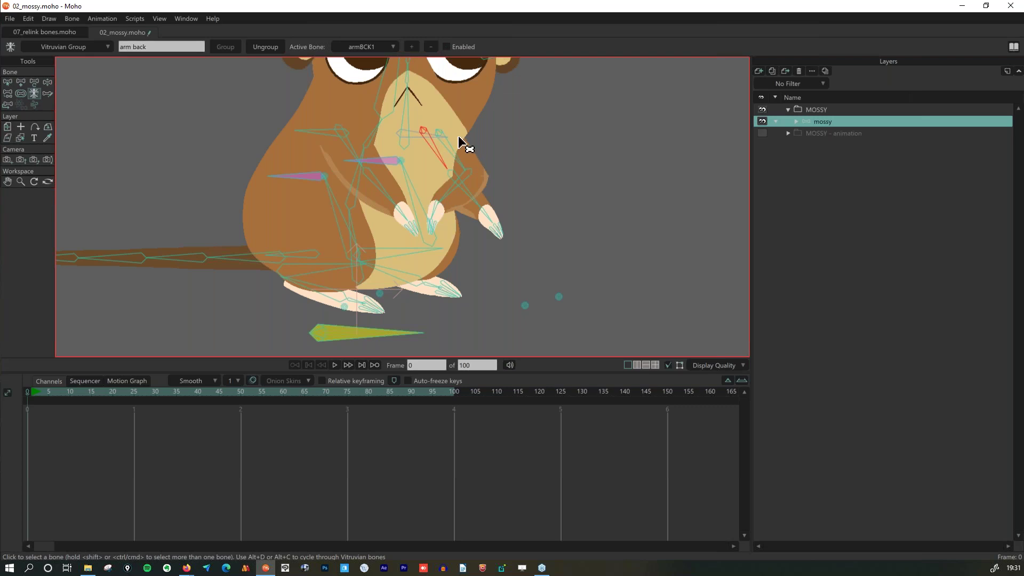
Examine the standing character's back arms and both body poses, and return to the 07_relink bones.moho document.
{"action": "scroll", "coordinate": [446, 297], "scroll_direction": "down", "scroll_amount": 2}
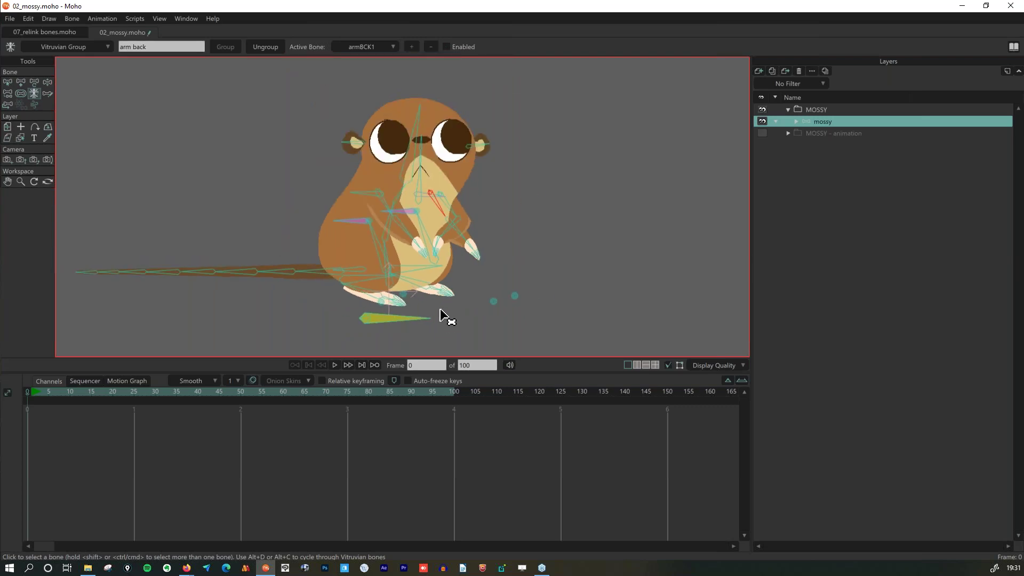
{"action": "scroll", "coordinate": [457, 315], "scroll_direction": "down", "scroll_amount": 2}
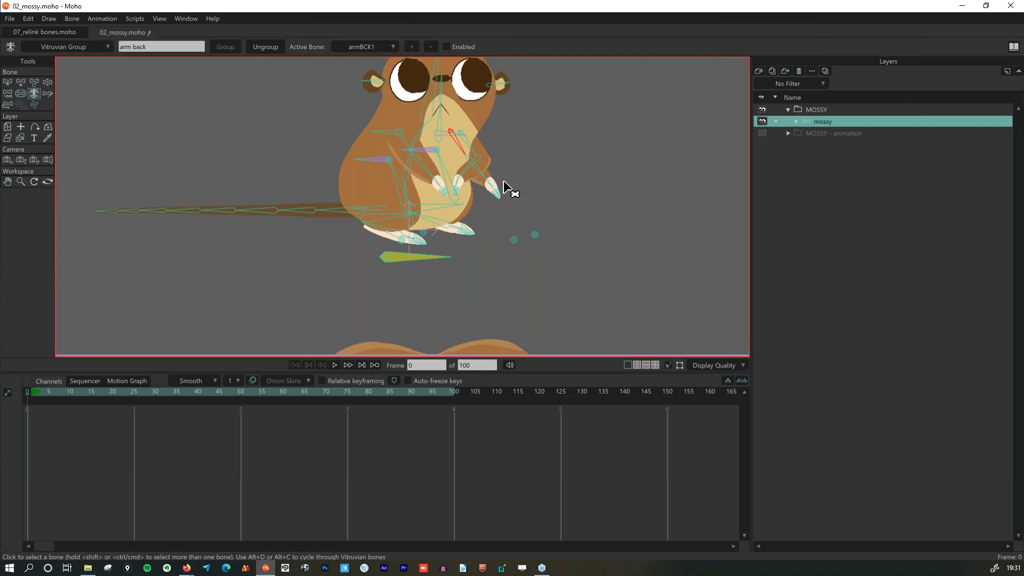
{"action": "scroll", "coordinate": [491, 181], "scroll_direction": "up", "scroll_amount": 2}
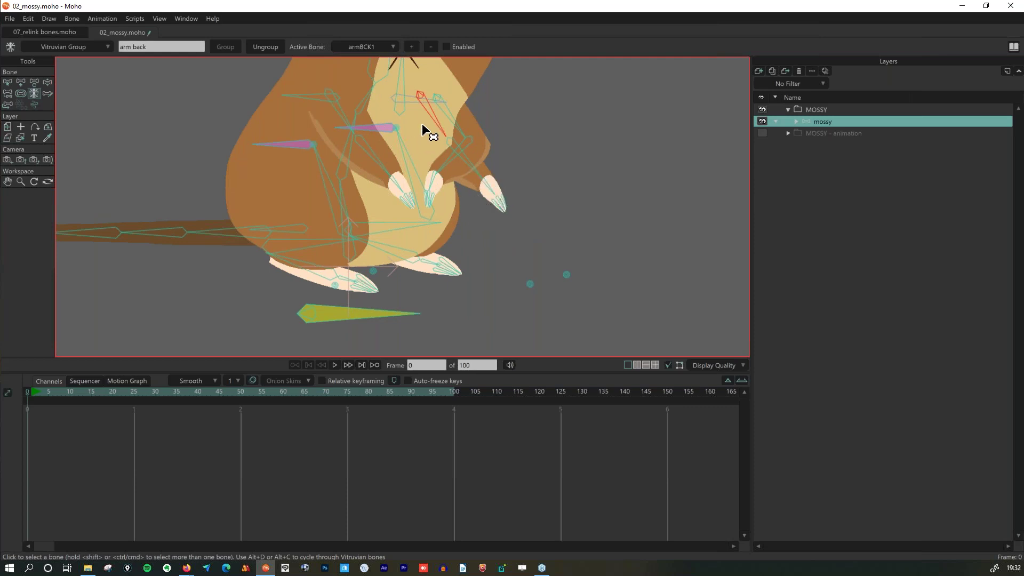
{"action": "scroll", "coordinate": [437, 226], "scroll_direction": "down", "scroll_amount": 3}
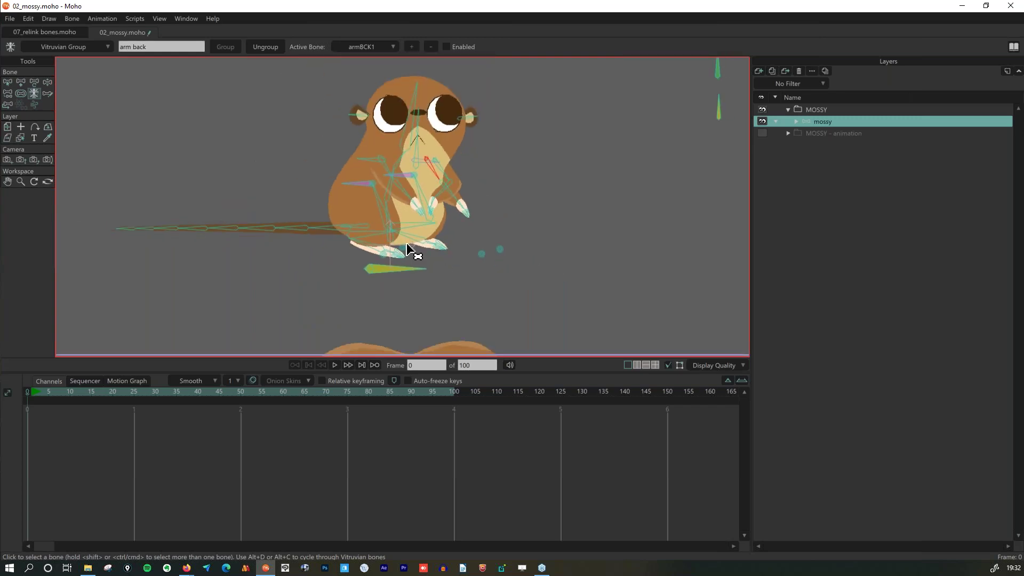
{"action": "scroll", "coordinate": [384, 238], "scroll_direction": "down", "scroll_amount": 3}
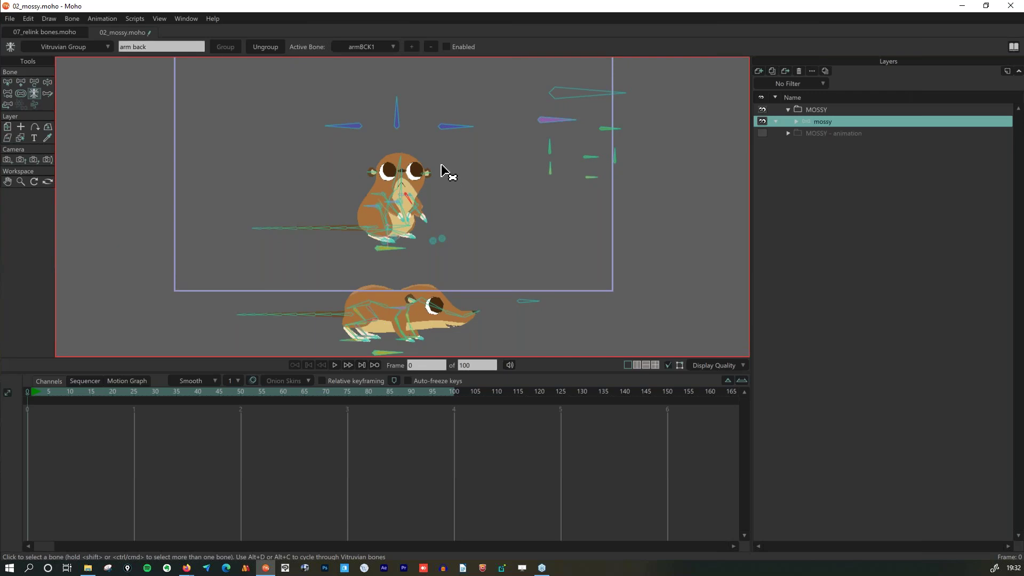
{"action": "left_click", "coordinate": [41, 32]}
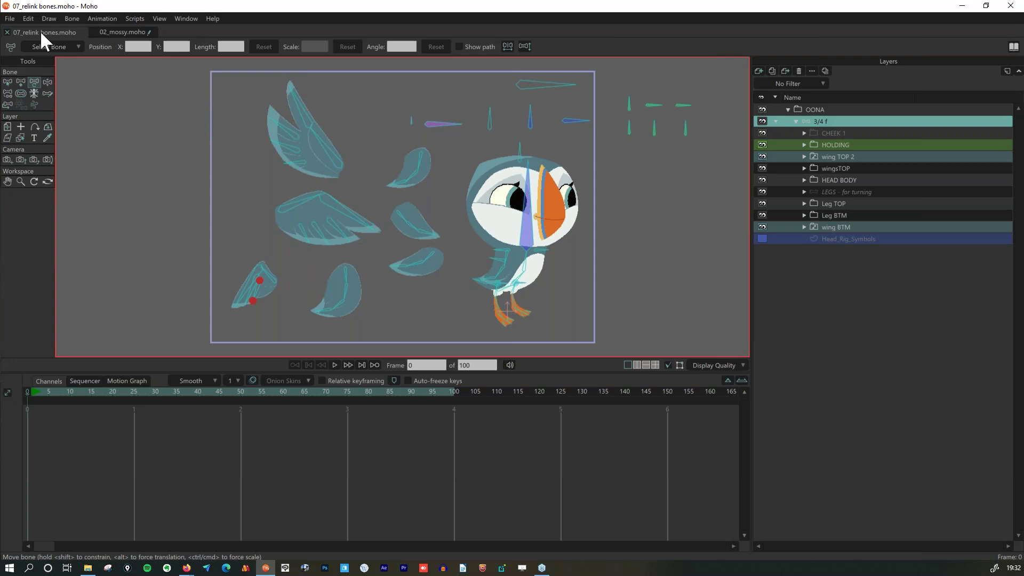
Examine the bone chains of the separate wings around the puffin with the Select Bone tool.
{"action": "left_click", "coordinate": [439, 240]}
{"action": "left_click", "coordinate": [422, 134]}
{"action": "left_click", "coordinate": [261, 205]}
{"action": "left_click", "coordinate": [7, 82]}
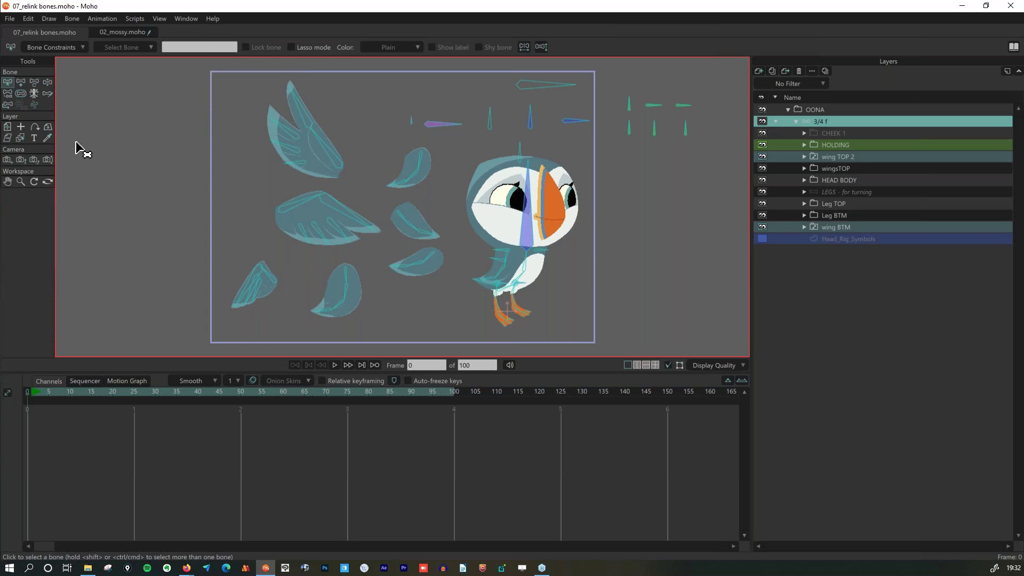
Use the Offset Bone tool to move the three small wings nearest the puffin onto its shoulder.
{"action": "left_click", "coordinate": [6, 105]}
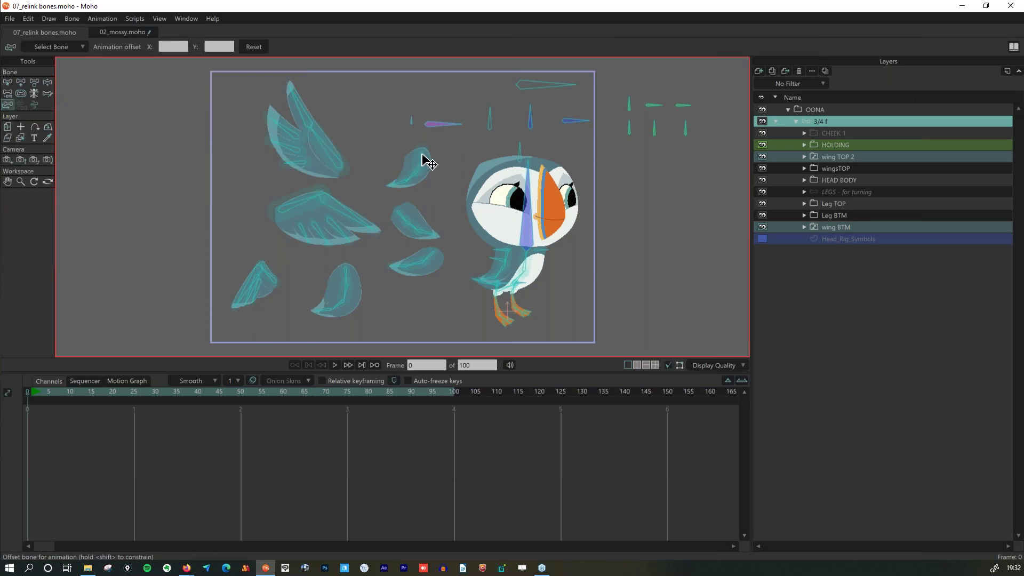
{"action": "left_click_drag", "start_coordinate": [425, 158], "coordinate": [513, 250]}
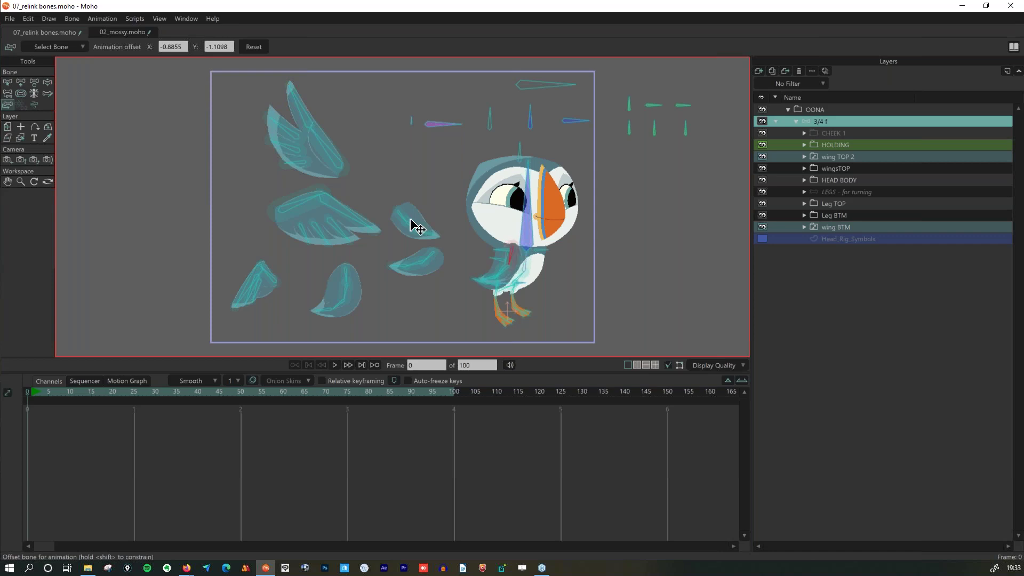
{"action": "left_click_drag", "start_coordinate": [400, 218], "coordinate": [506, 254]}
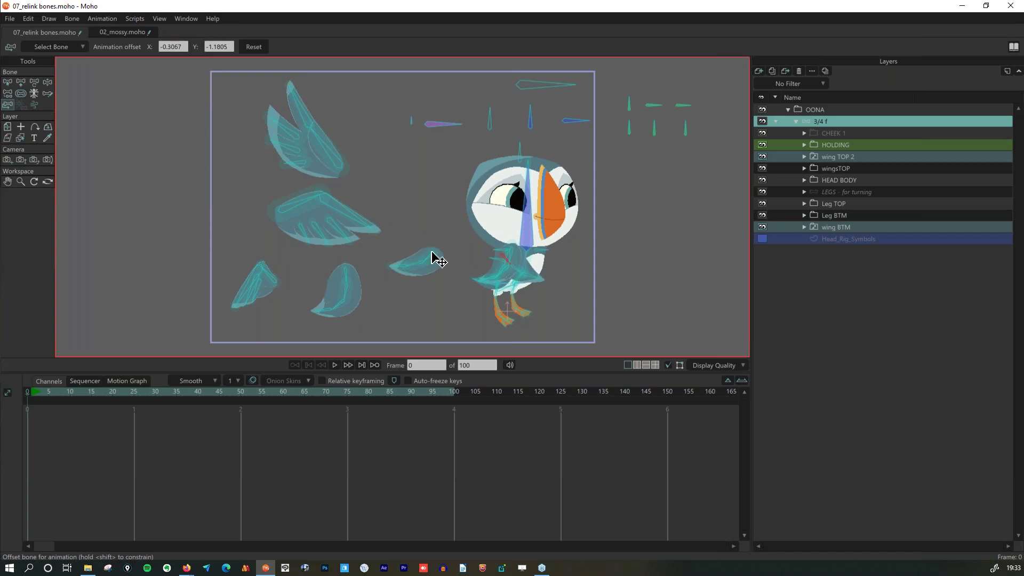
{"action": "left_click_drag", "start_coordinate": [434, 261], "coordinate": [514, 263]}
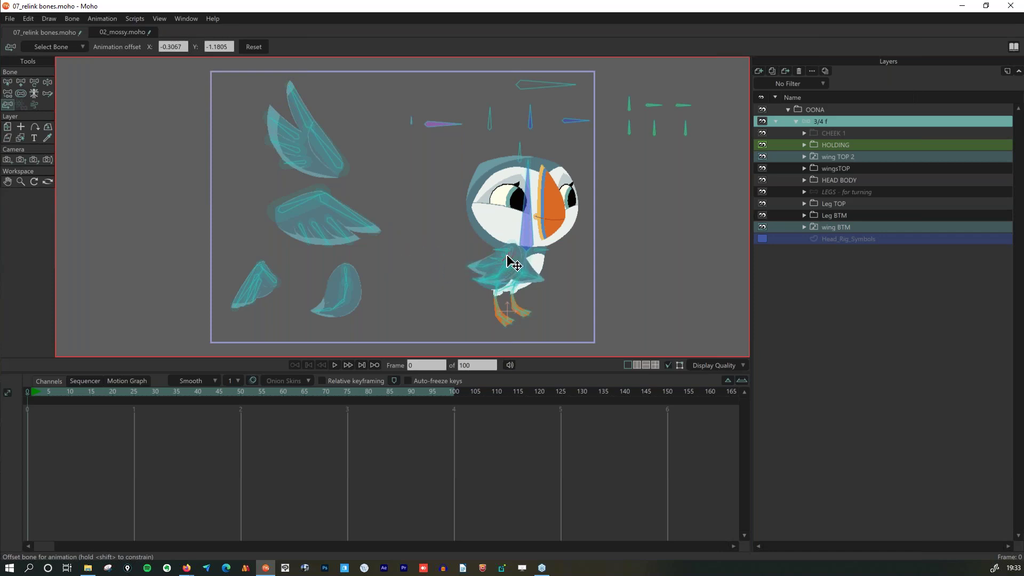
Switch the active child of the wing TOP 2 layer to wing - 8.
{"action": "left_click", "coordinate": [872, 157]}
{"action": "right_click", "coordinate": [872, 157]}
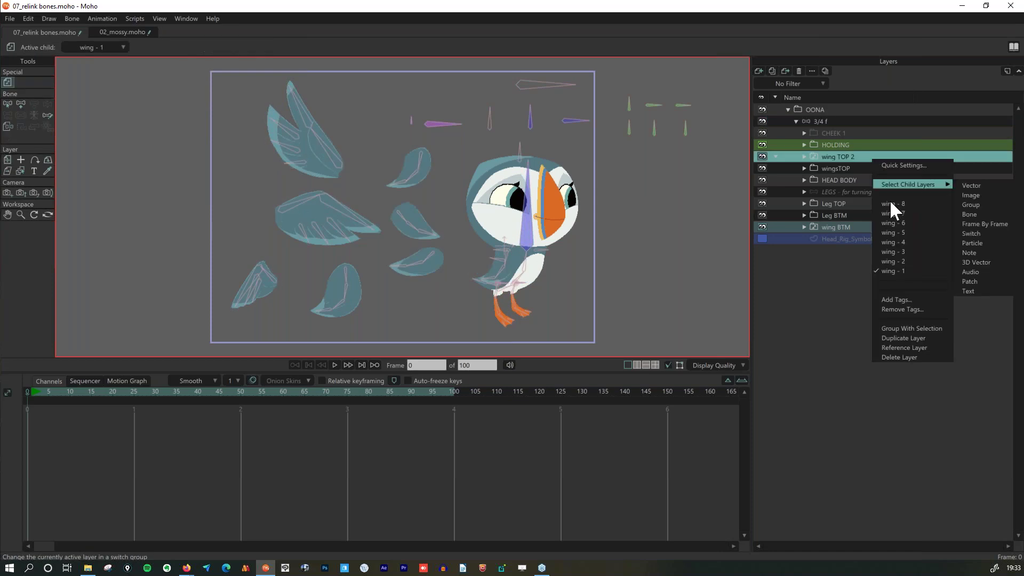
{"action": "left_click", "coordinate": [889, 202]}
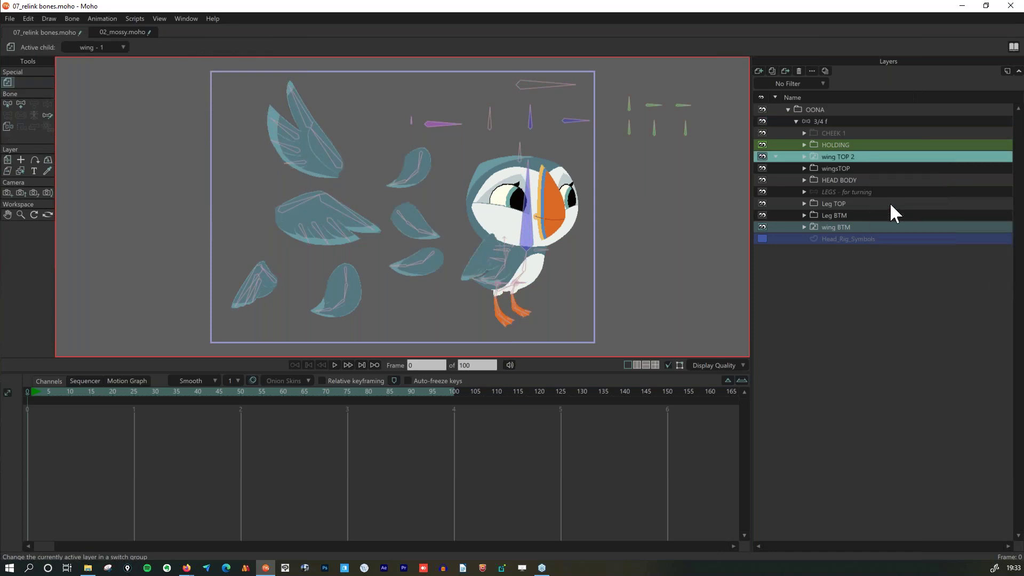
On the 3/4 f layer, offset the small feathered wing at the frame's lower corner onto the puffin's shoulder.
{"action": "left_click", "coordinate": [840, 120]}
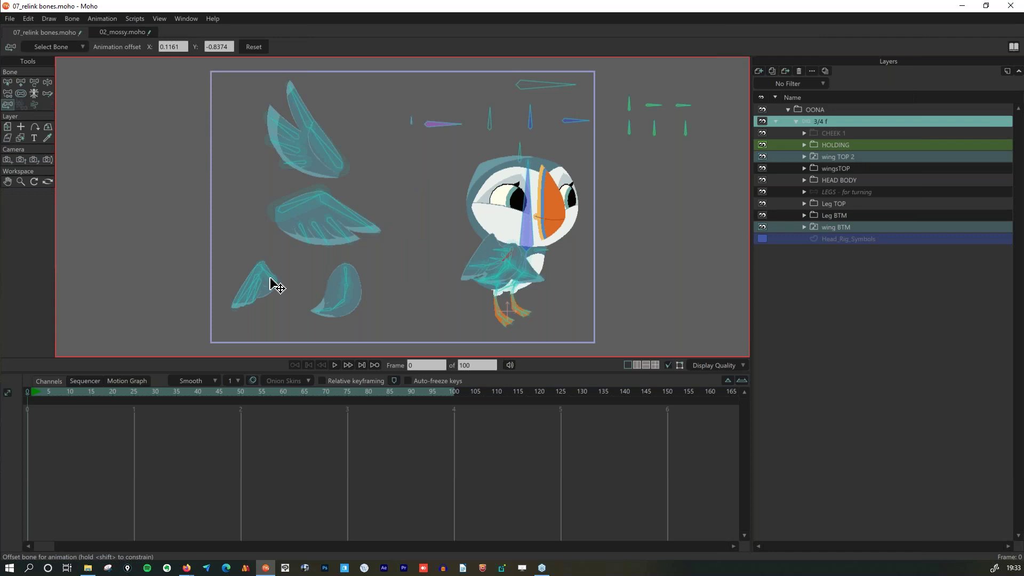
{"action": "left_click_drag", "start_coordinate": [270, 278], "coordinate": [318, 266]}
{"action": "left_click_drag", "start_coordinate": [457, 259], "coordinate": [505, 254]}
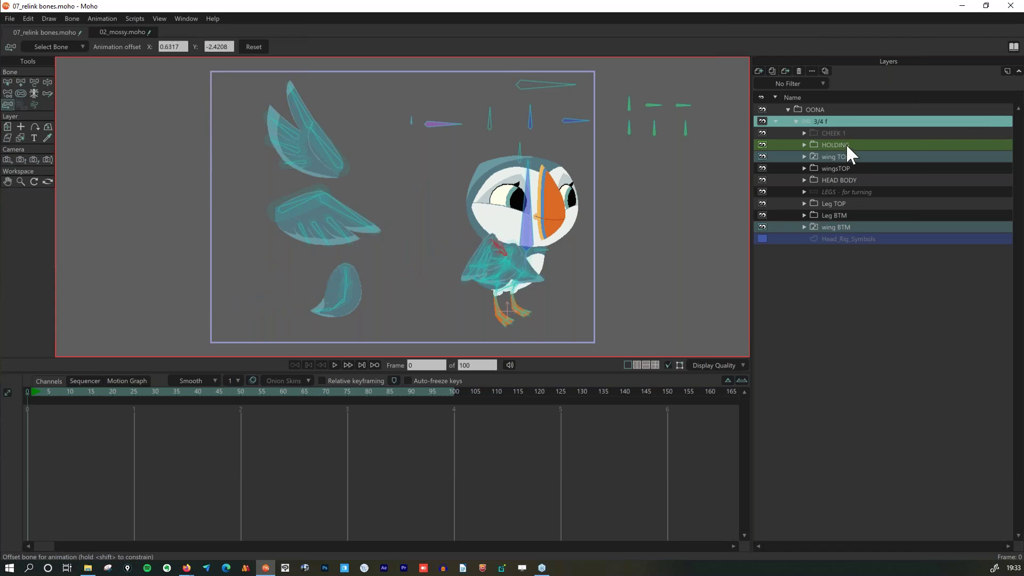
Hide the wing TOP 2 layer and compare the wing positions at frames 0 and 1.
{"action": "left_click", "coordinate": [762, 157]}
{"action": "left_click", "coordinate": [33, 389]}
{"action": "left_click", "coordinate": [192, 155]}
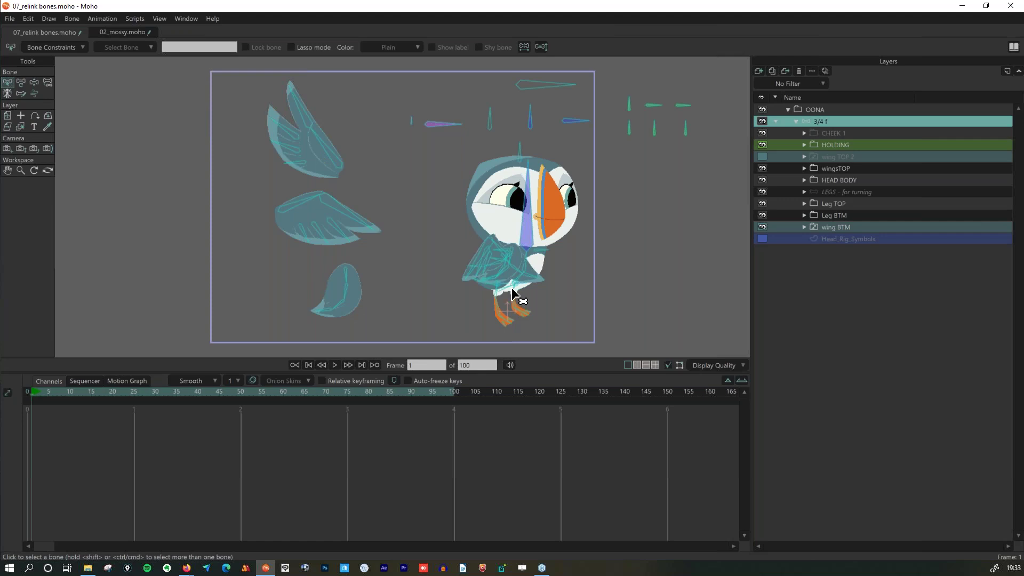
{"action": "left_click", "coordinate": [29, 392]}
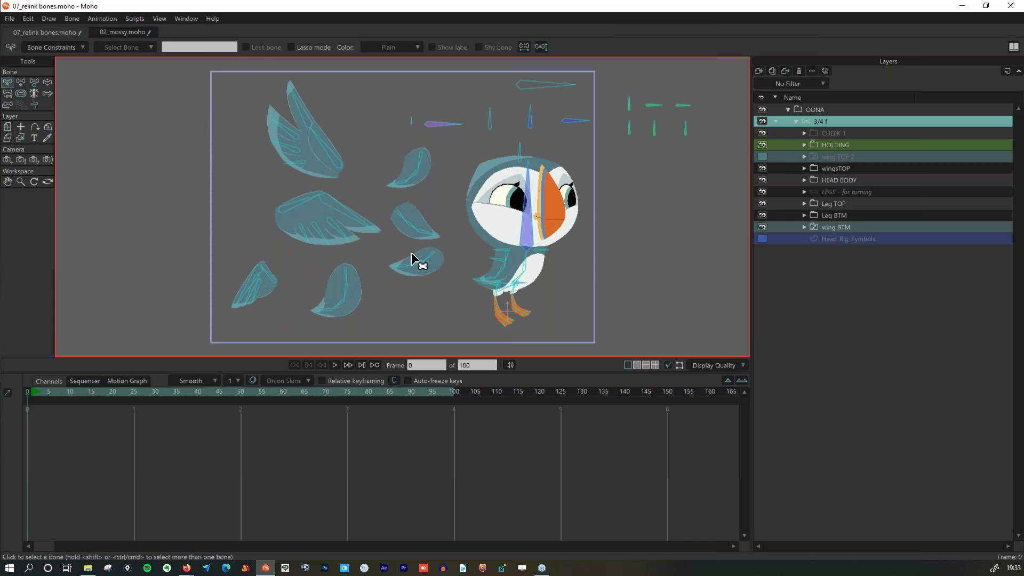
{"action": "left_click", "coordinate": [30, 391]}
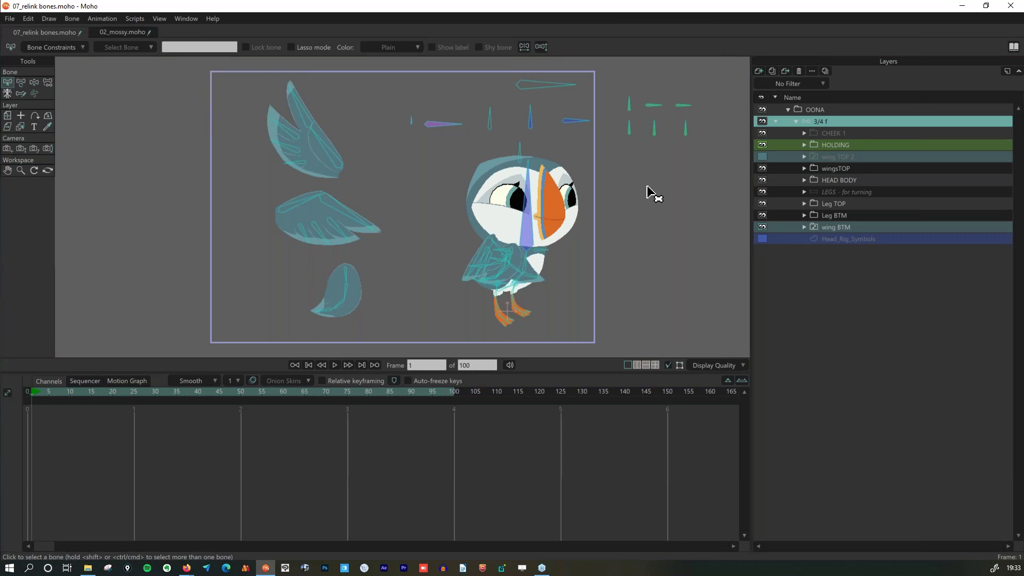
Open 13_offset wings.moho, go to frame 1 and show the HEAD BODY layer.
{"action": "key", "text": "super+e"}
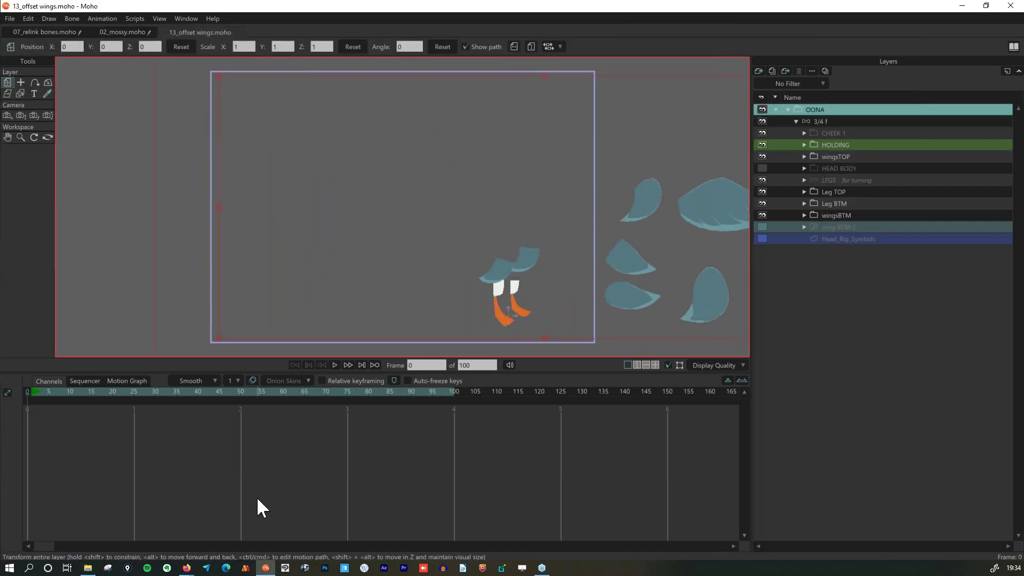
{"action": "left_click", "coordinate": [33, 394]}
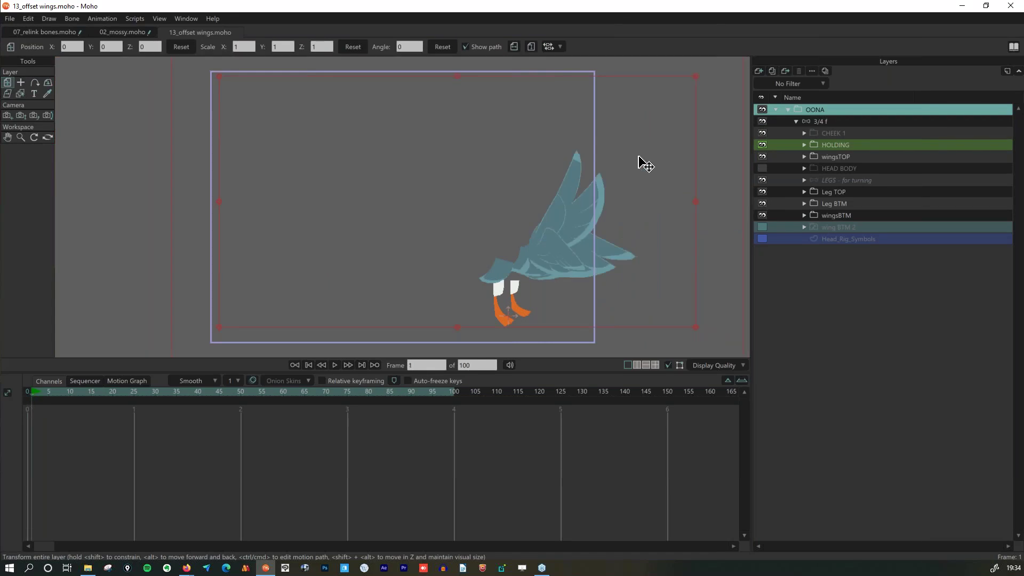
{"action": "left_click", "coordinate": [762, 169]}
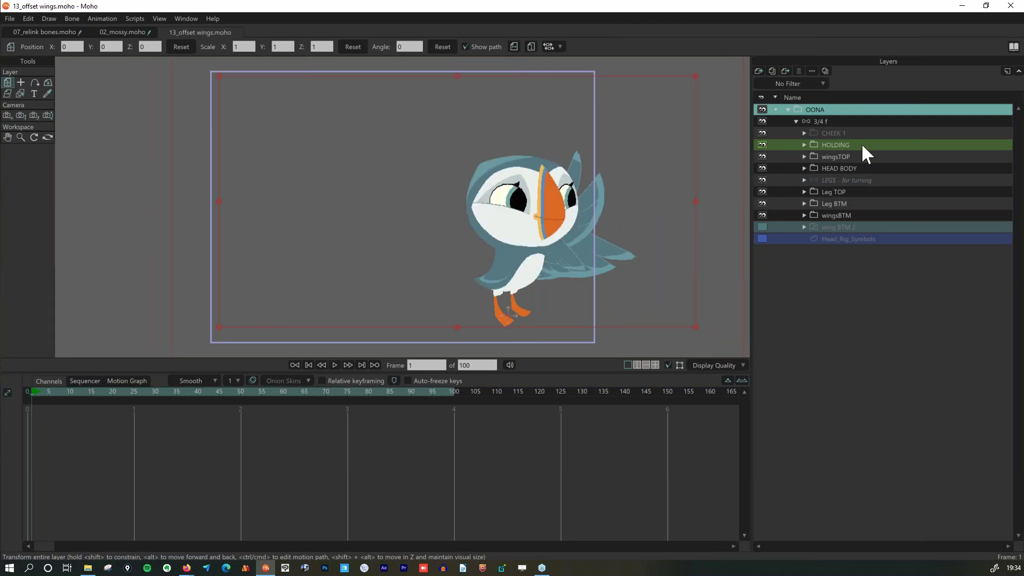
Toggle the visibility of the wingsTOP, wingsBTM and wing BTM 2 layers to compare artwork and bones, and select the 3/4 f layer.
{"action": "left_click", "coordinate": [836, 156]}
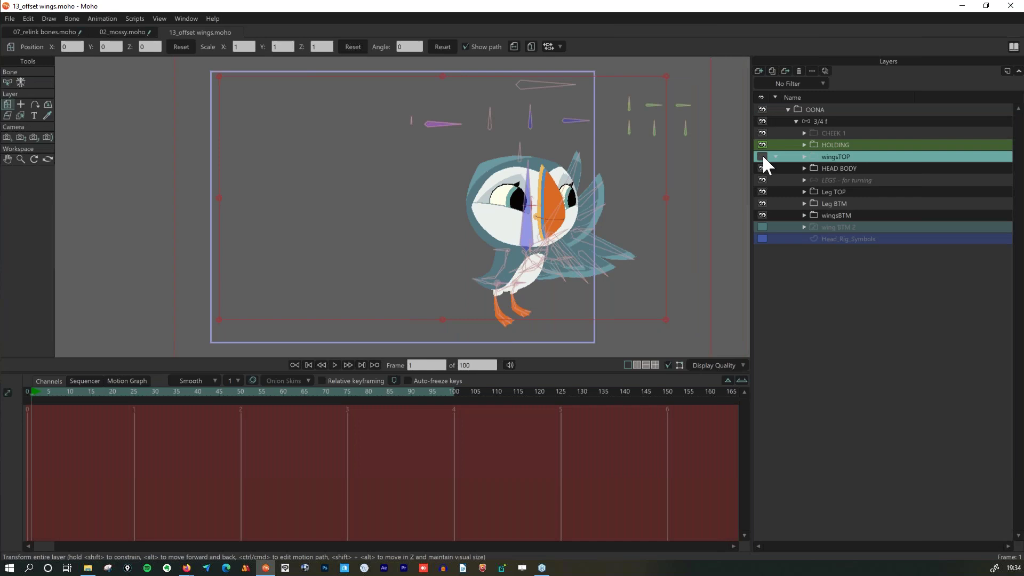
{"action": "left_click", "coordinate": [762, 157]}
{"action": "left_click", "coordinate": [761, 226]}
{"action": "left_click", "coordinate": [763, 214]}
{"action": "left_click", "coordinate": [759, 227]}
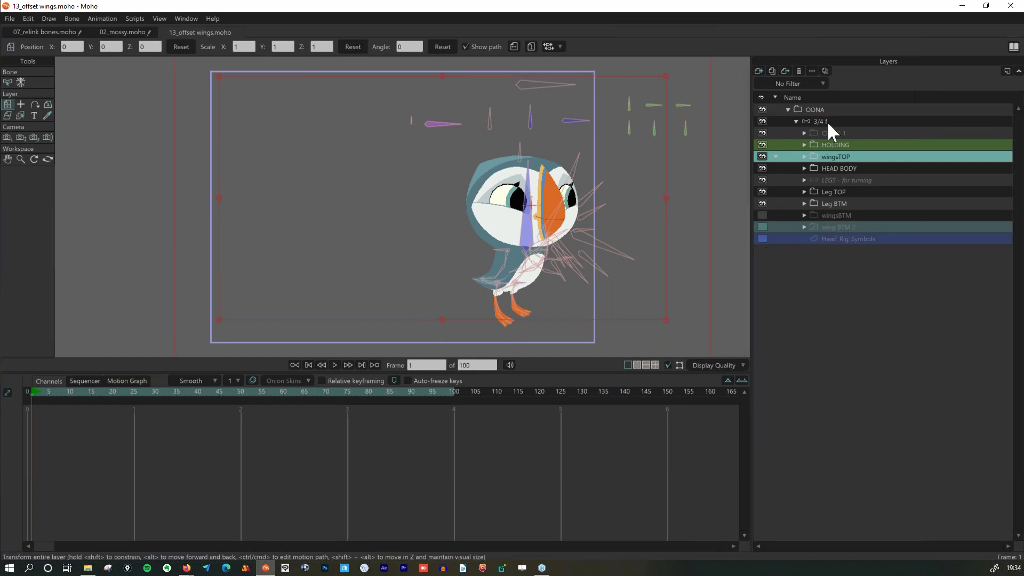
{"action": "left_click", "coordinate": [833, 118]}
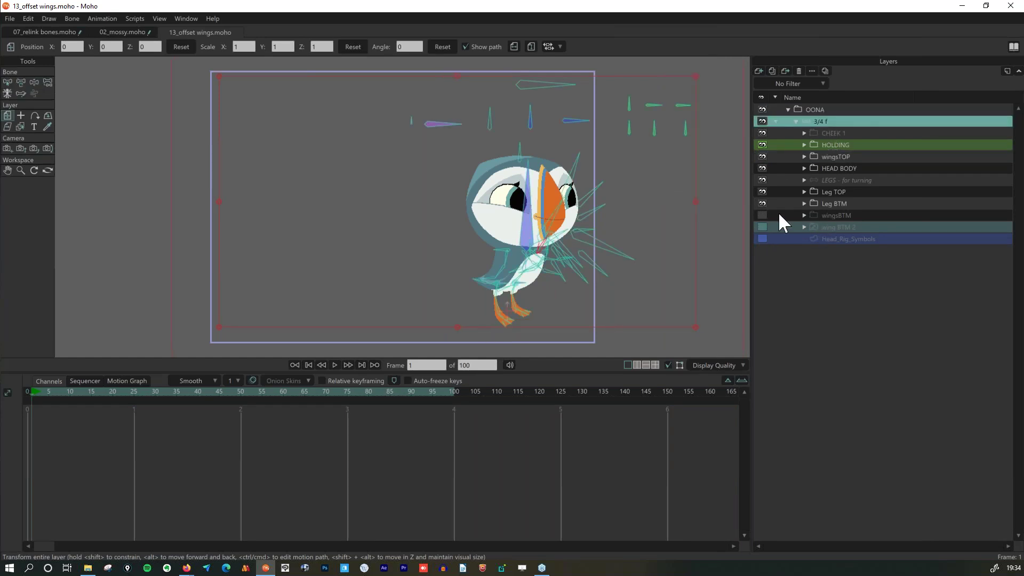
{"action": "left_click", "coordinate": [762, 214]}
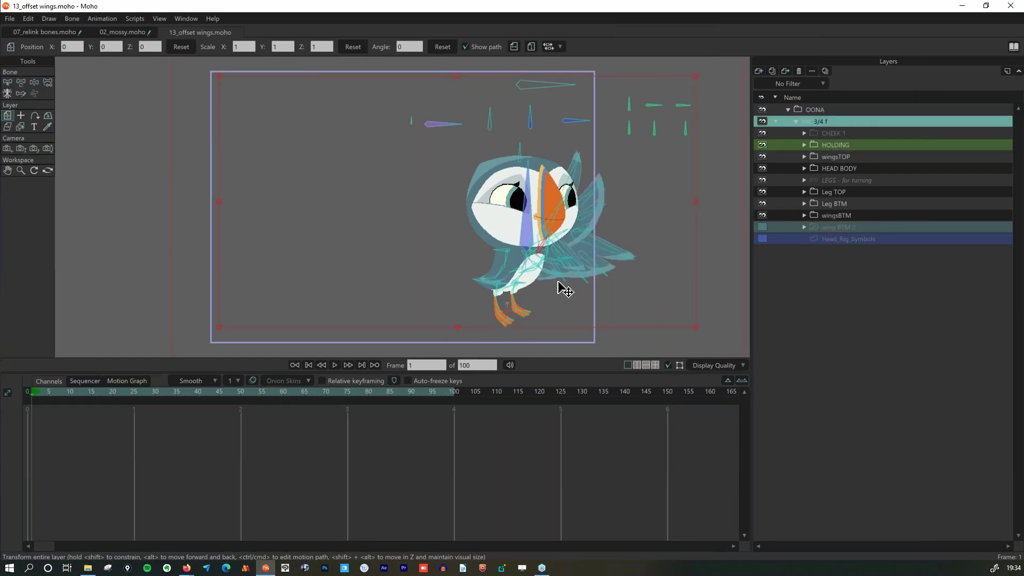
Inspect the child layers of the wingsBTM group and show the wing BTM 2 layer.
{"action": "scroll", "coordinate": [560, 283], "scroll_direction": "up", "scroll_amount": 4}
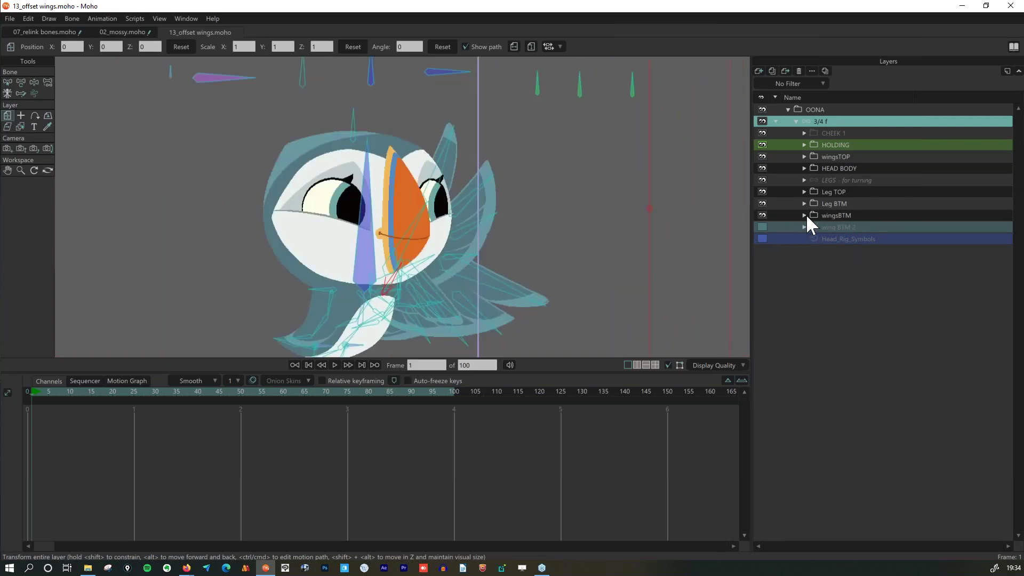
{"action": "left_click", "coordinate": [804, 215]}
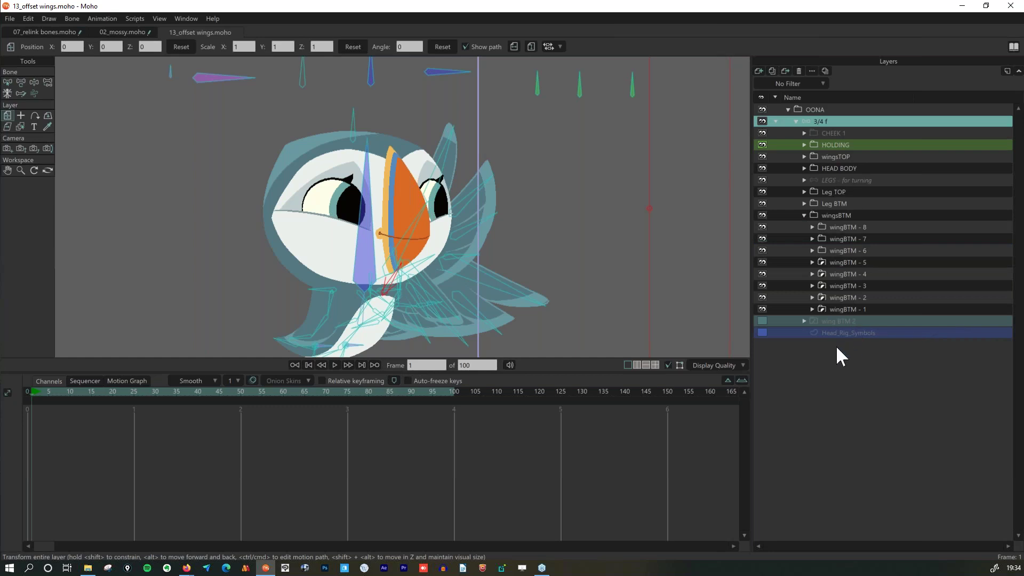
{"action": "left_click", "coordinate": [805, 214]}
{"action": "left_click", "coordinate": [762, 226]}
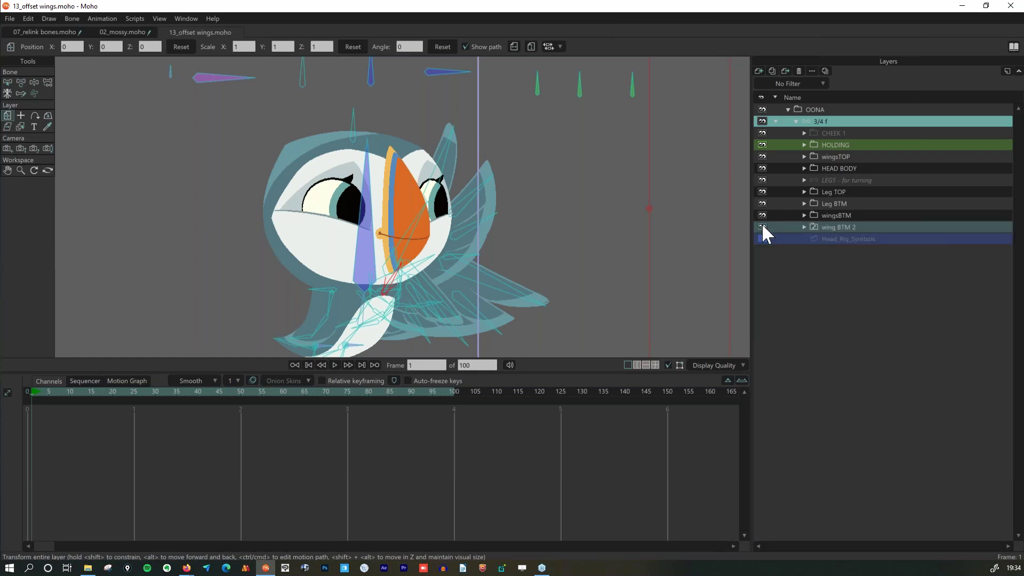
{"action": "left_click", "coordinate": [858, 227]}
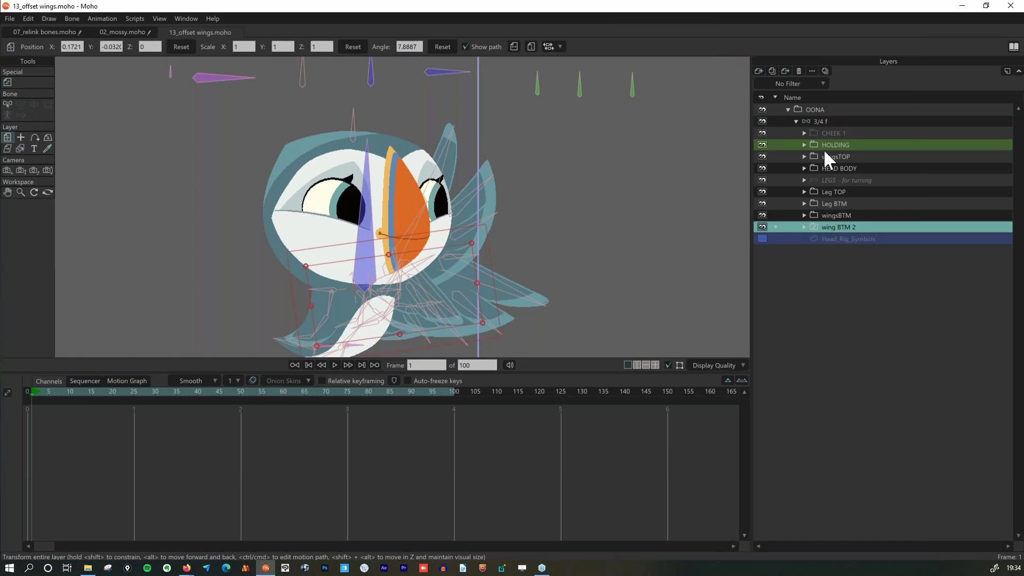
{"action": "left_click", "coordinate": [846, 158]}
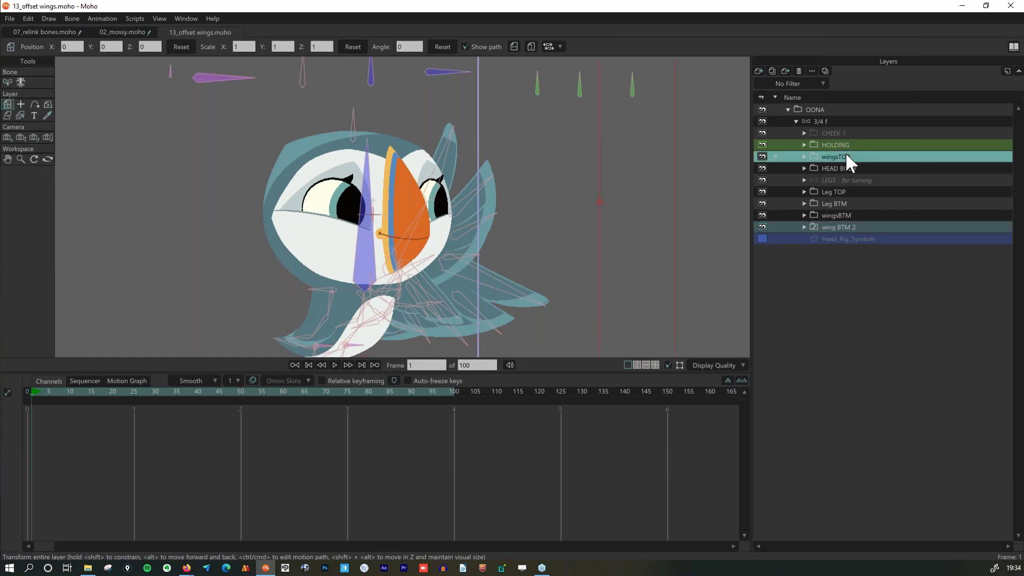
At frame 0 of the 3/4 f layer, group the Shoulder R bone and the root bones of the seven detached wings as Vitruvian bones.
{"action": "left_click", "coordinate": [830, 121]}
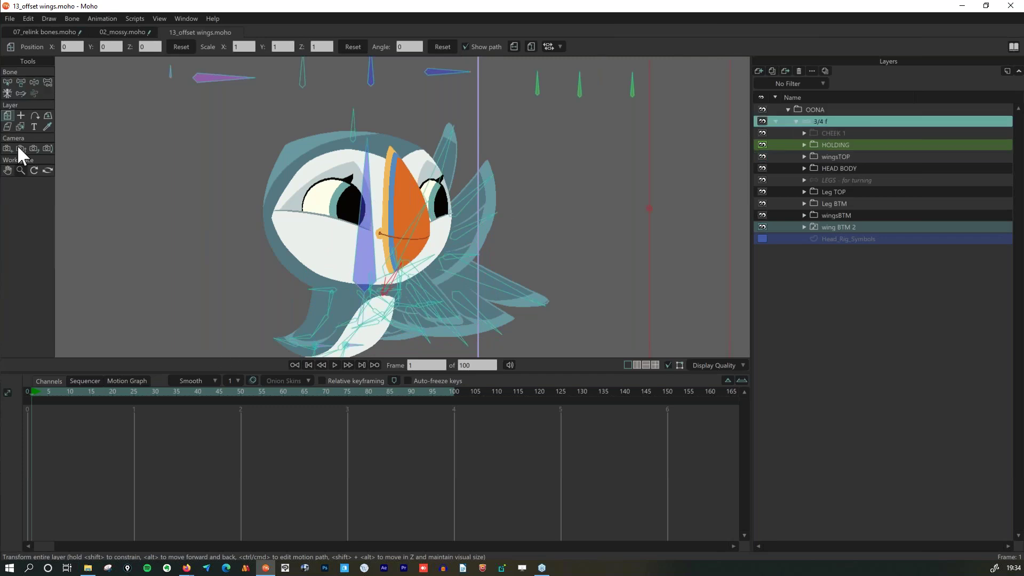
{"action": "left_click", "coordinate": [8, 83]}
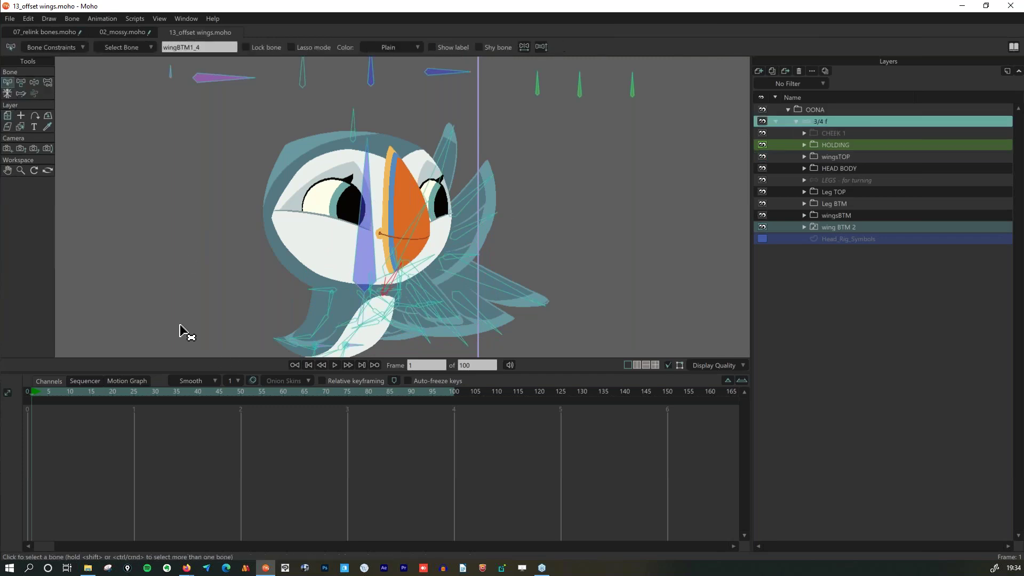
{"action": "left_click", "coordinate": [26, 390]}
{"action": "scroll", "coordinate": [576, 240], "scroll_direction": "down", "scroll_amount": 3}
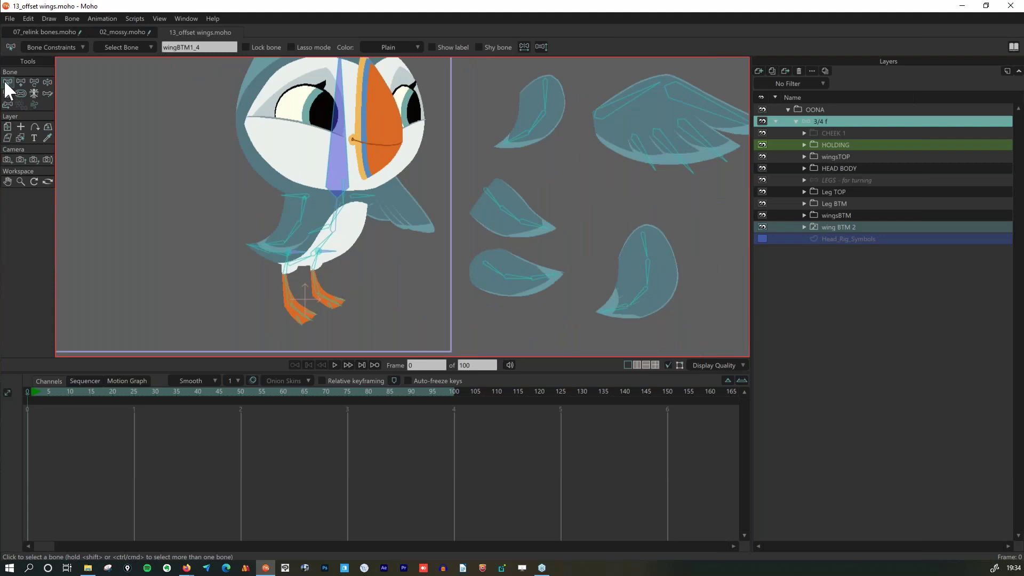
{"action": "left_click", "coordinate": [356, 197]}
{"action": "left_click", "coordinate": [547, 101], "text": "shift"}
{"action": "left_click", "coordinate": [608, 123], "text": "shift"}
{"action": "left_click", "coordinate": [491, 205], "text": "shift"}
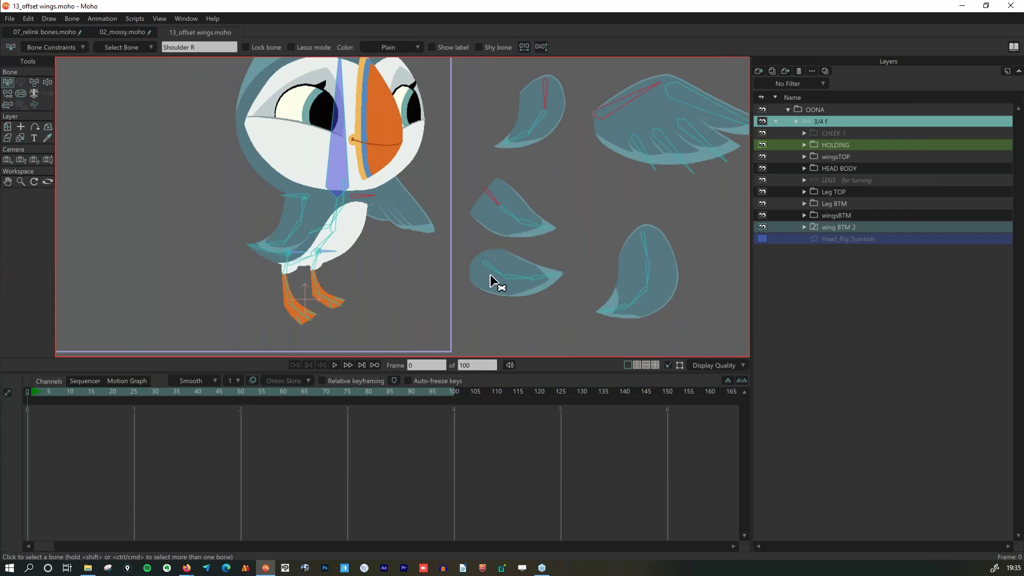
{"action": "left_click", "coordinate": [487, 264], "text": "shift"}
{"action": "left_click", "coordinate": [645, 244], "text": "shift"}
{"action": "left_click_drag", "start_coordinate": [567, 217], "coordinate": [487, 226]}
{"action": "scroll", "coordinate": [579, 237], "scroll_direction": "down", "scroll_amount": 3}
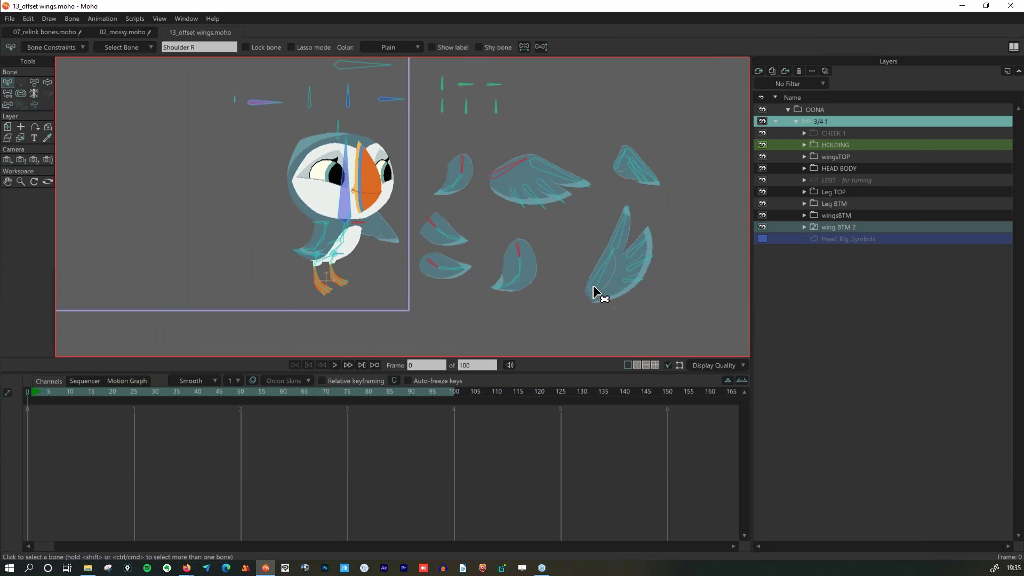
{"action": "left_click", "coordinate": [615, 169], "text": "shift"}
{"action": "left_click", "coordinate": [33, 93]}
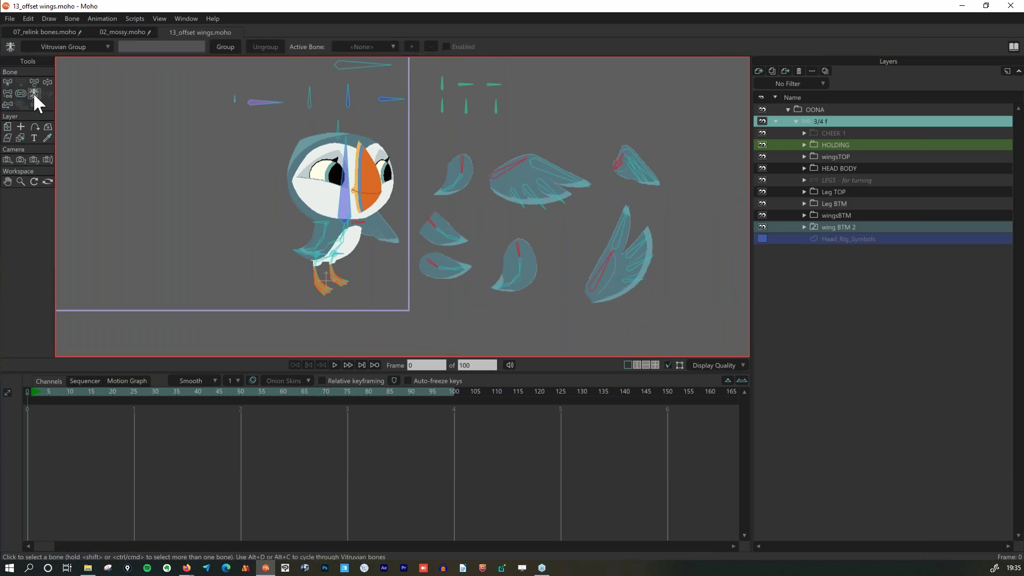
{"action": "left_click", "coordinate": [226, 47]}
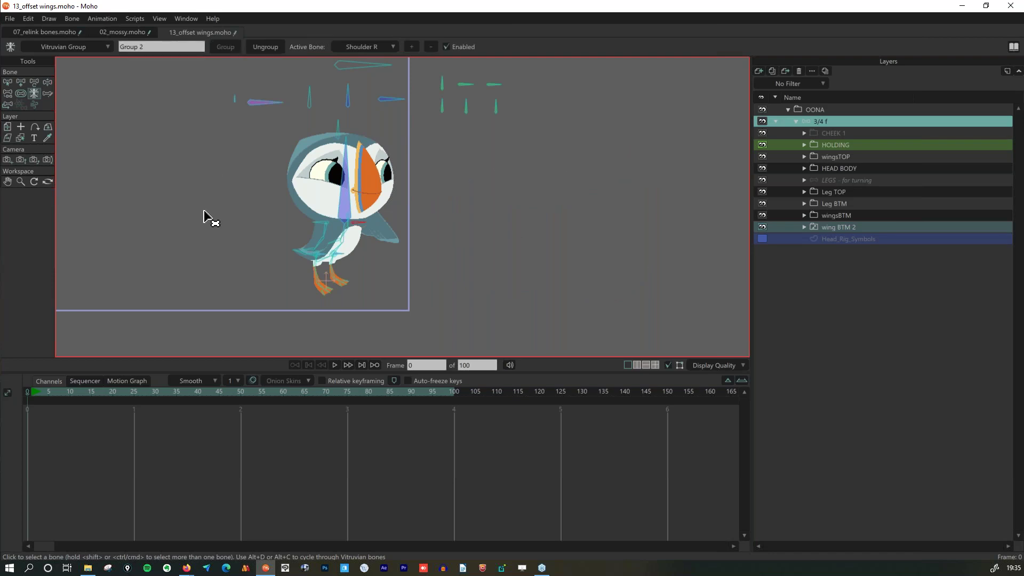
Check the grouped wings at frames 11 and 8, and ungroup the Vitruvian bones.
{"action": "left_click", "coordinate": [75, 388]}
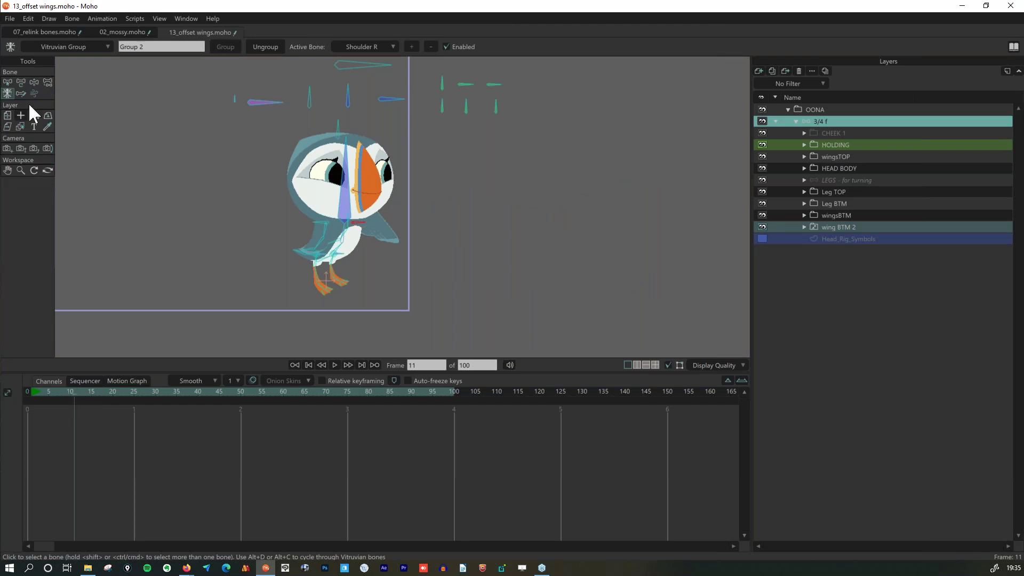
{"action": "left_click", "coordinate": [8, 82]}
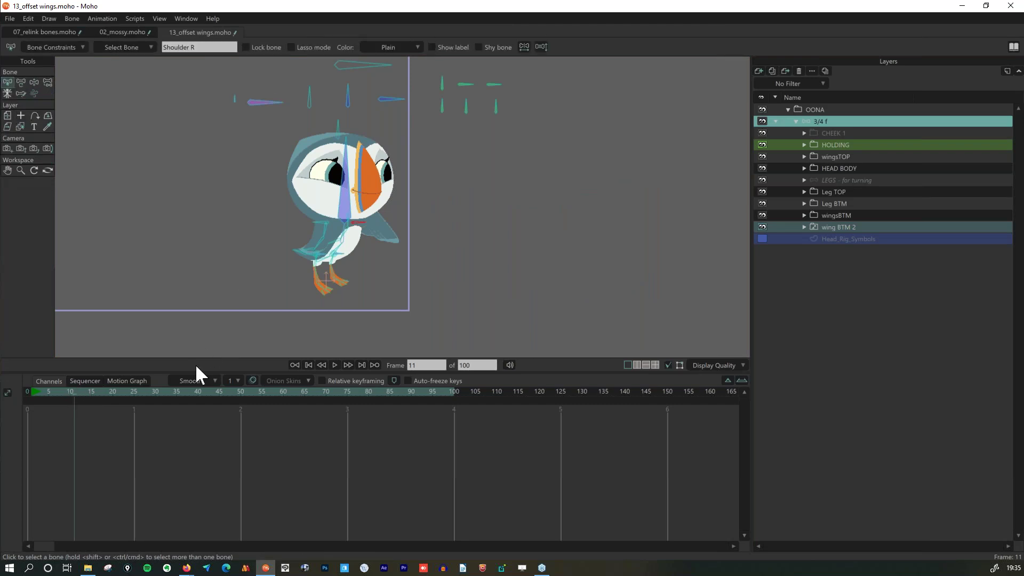
{"action": "left_click_drag", "start_coordinate": [79, 391], "coordinate": [60, 391]}
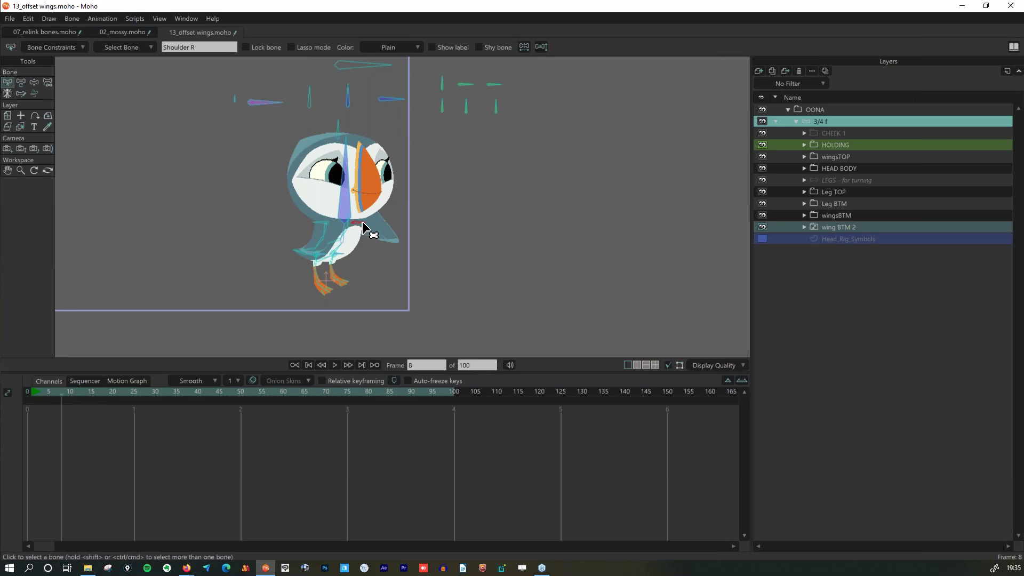
{"action": "left_click", "coordinate": [8, 93]}
{"action": "left_click", "coordinate": [270, 46]}
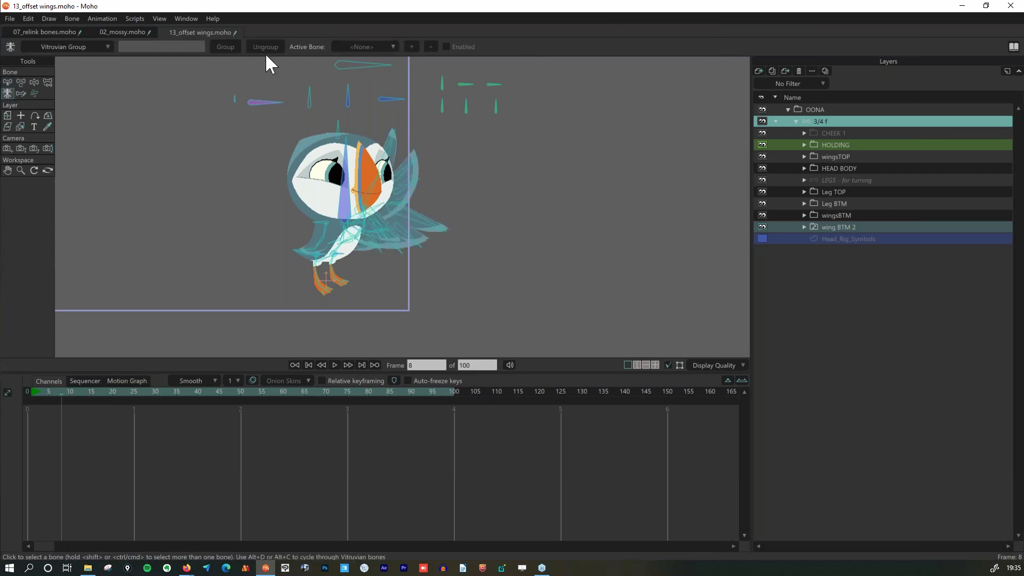
Return the offset wings file to frame 0, and switch to 07_relink bones.moho at frame 0.
{"action": "left_click", "coordinate": [27, 392]}
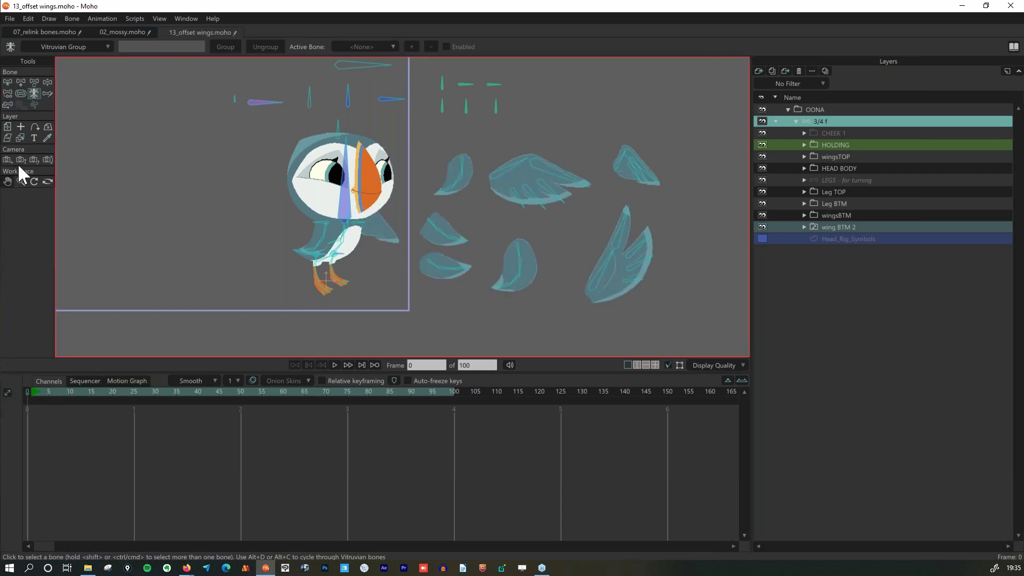
{"action": "left_click", "coordinate": [6, 83]}
{"action": "scroll", "coordinate": [316, 247], "scroll_direction": "up", "scroll_amount": 5}
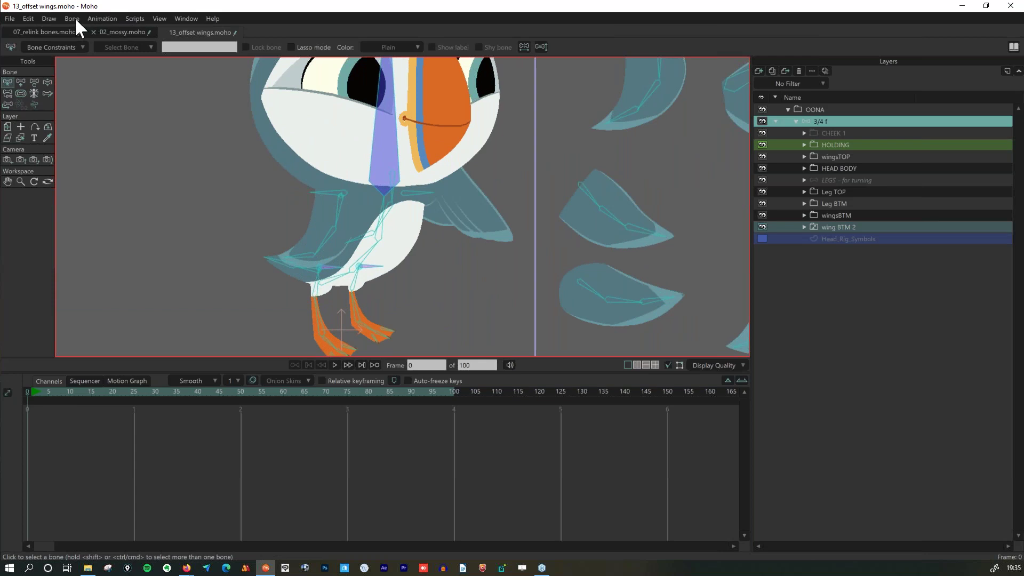
{"action": "left_click", "coordinate": [124, 32]}
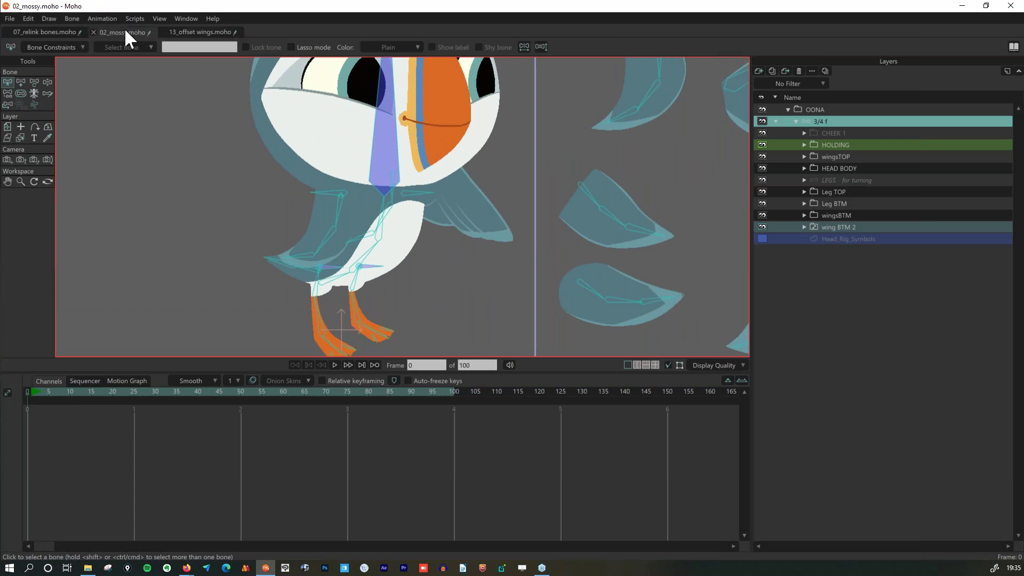
{"action": "left_click", "coordinate": [58, 32]}
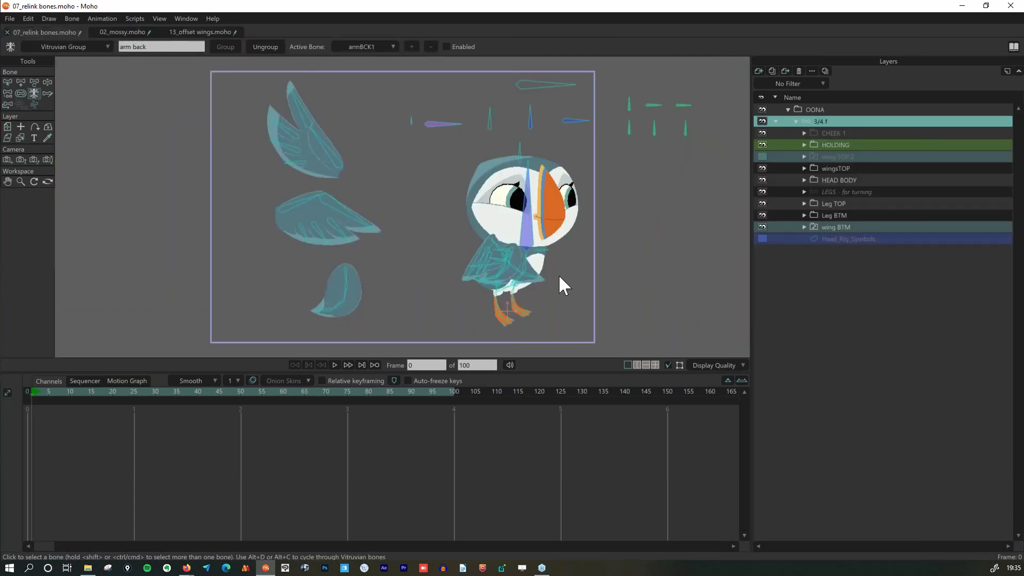
{"action": "left_click", "coordinate": [27, 392]}
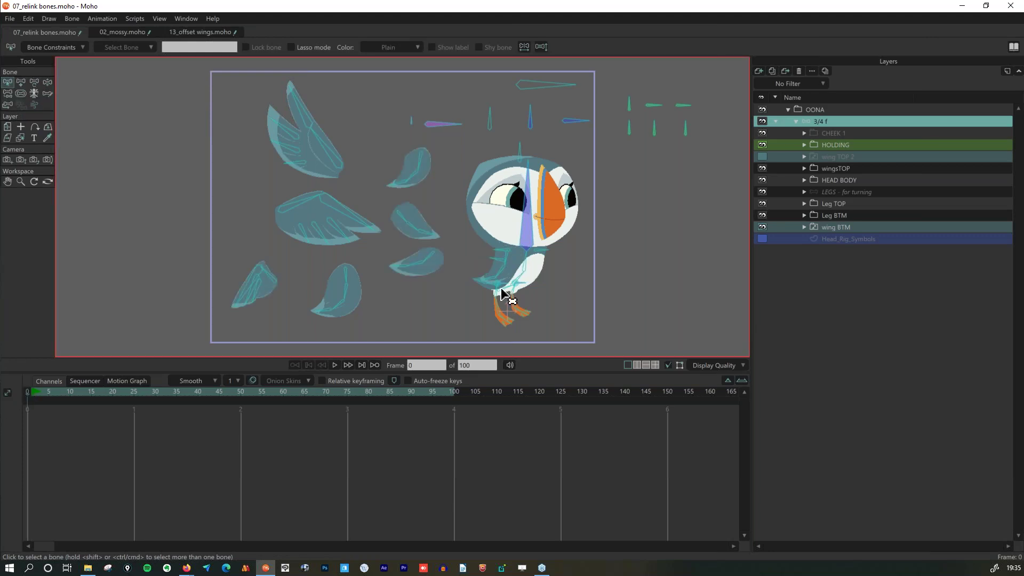
Group the root bones of the attached top wing and its five detached alternates as a Vitruvian group named wingTOP.
{"action": "scroll", "coordinate": [544, 283], "scroll_direction": "up", "scroll_amount": 4}
{"action": "left_click", "coordinate": [463, 246]}
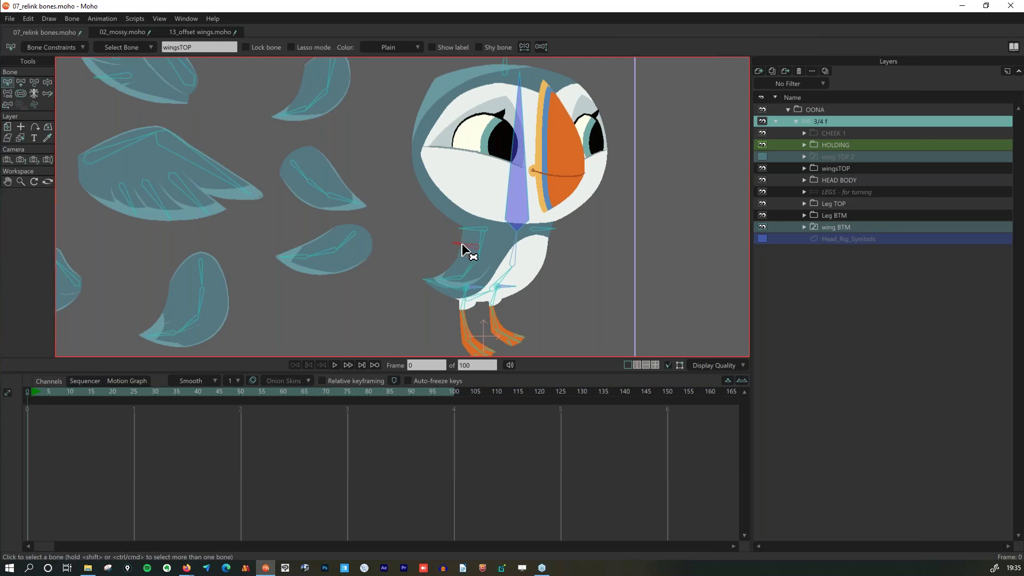
{"action": "left_click", "coordinate": [481, 243]}
{"action": "left_click", "coordinate": [298, 168], "text": "shift"}
{"action": "left_click", "coordinate": [348, 240], "text": "shift"}
{"action": "left_click", "coordinate": [330, 72], "text": "shift"}
{"action": "left_click", "coordinate": [101, 160], "text": "shift"}
{"action": "left_click", "coordinate": [201, 271], "text": "shift"}
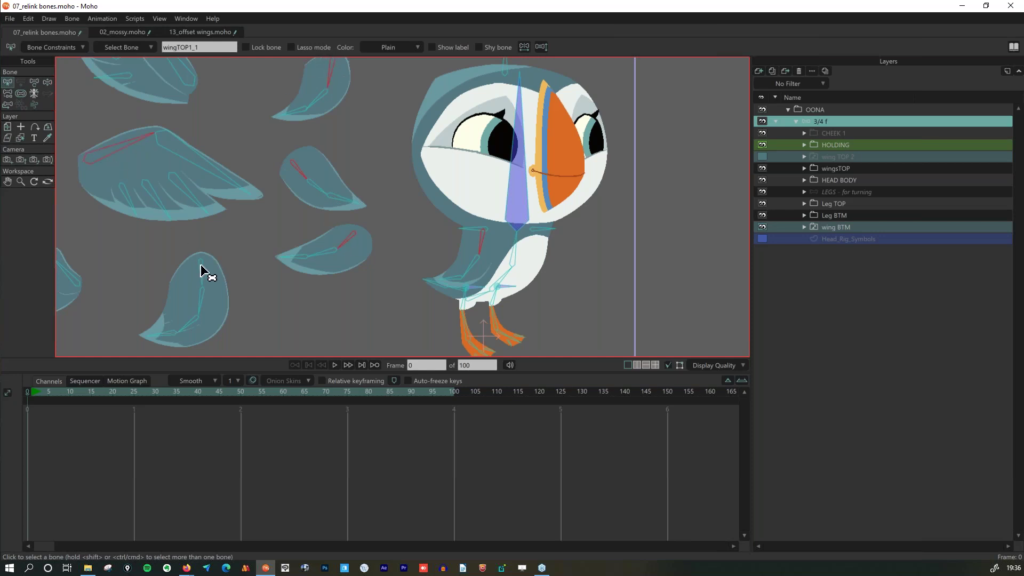
{"action": "scroll", "coordinate": [272, 243], "scroll_direction": "down", "scroll_amount": 4}
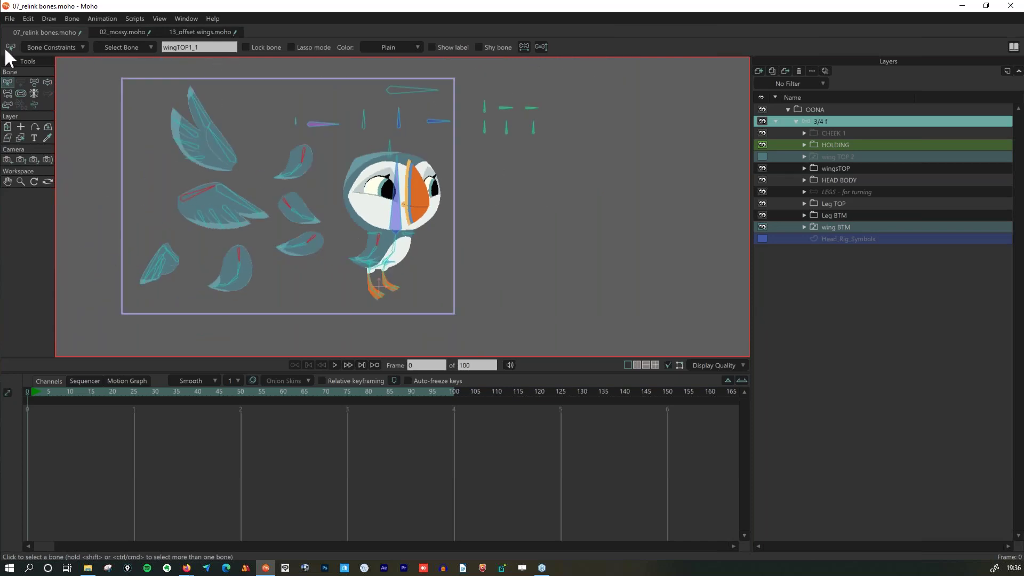
{"action": "left_click", "coordinate": [34, 94]}
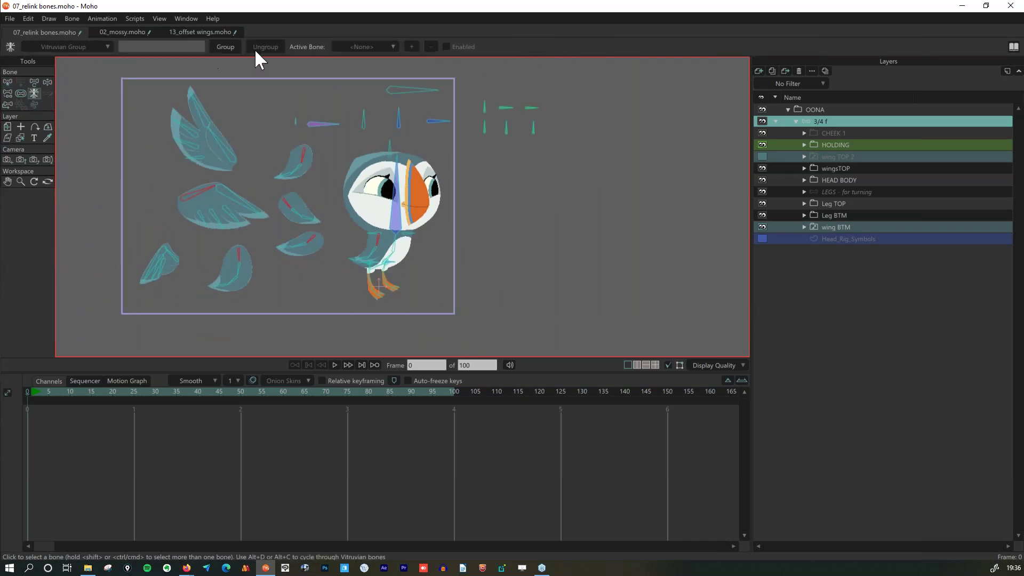
{"action": "left_click", "coordinate": [223, 47]}
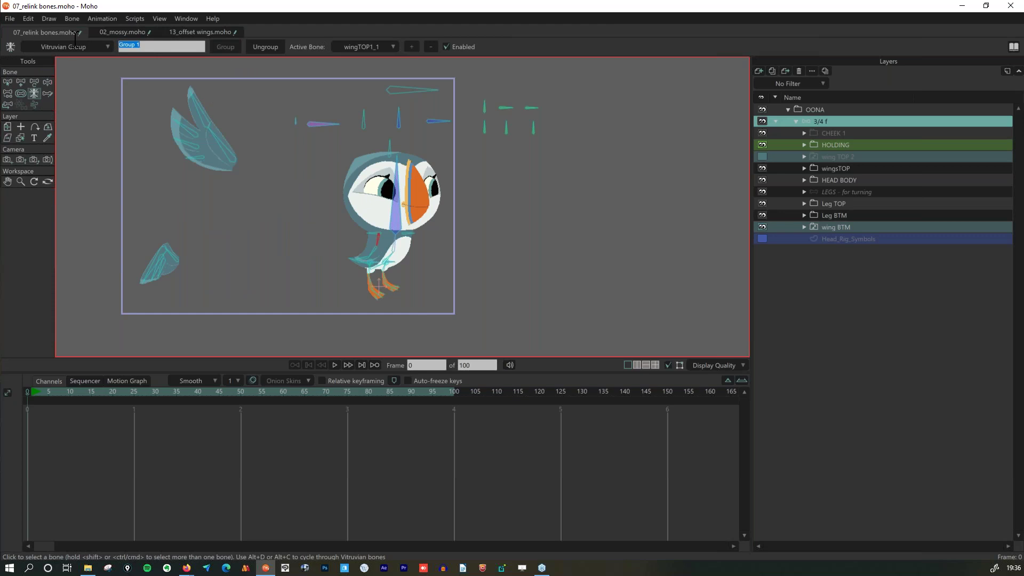
{"action": "type", "text": "wingTOP"}
{"action": "key", "text": "Return"}
At frame 9, select the wingTOP1_1 bone and hide the wingTOP - 8 layer inside the wingsTOP group.
{"action": "left_click", "coordinate": [10, 80]}
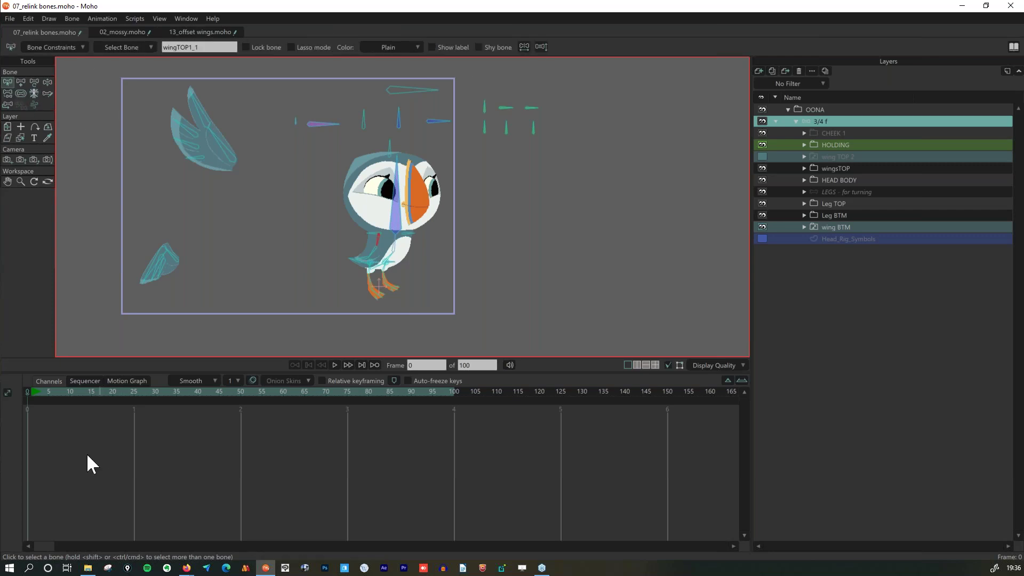
{"action": "left_click", "coordinate": [63, 394]}
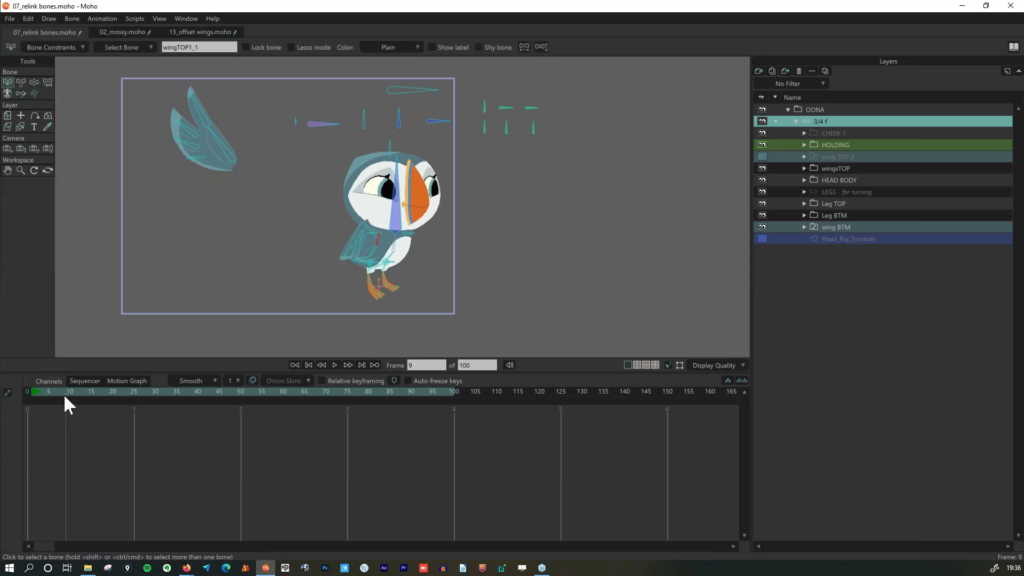
{"action": "left_click", "coordinate": [377, 241]}
{"action": "left_click", "coordinate": [377, 247]}
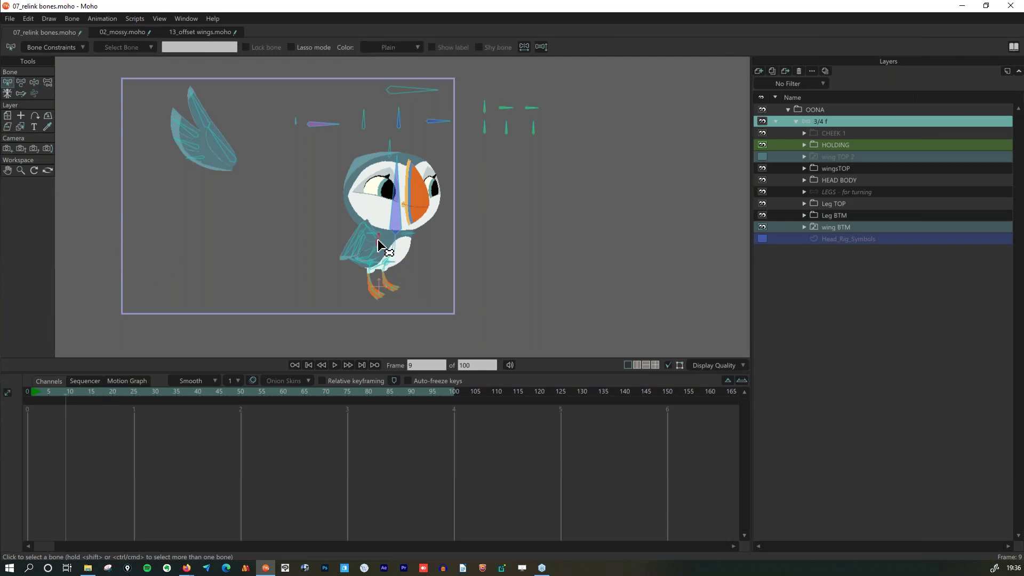
{"action": "scroll", "coordinate": [379, 247], "scroll_direction": "up", "scroll_amount": 4}
{"action": "scroll", "coordinate": [378, 247], "scroll_direction": "up", "scroll_amount": 2}
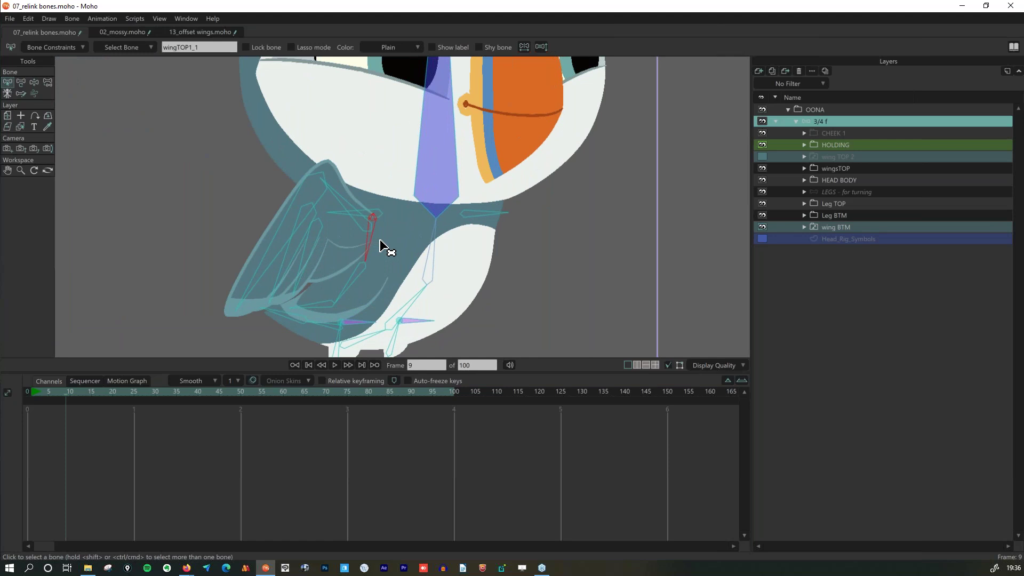
{"action": "left_click", "coordinate": [803, 169]}
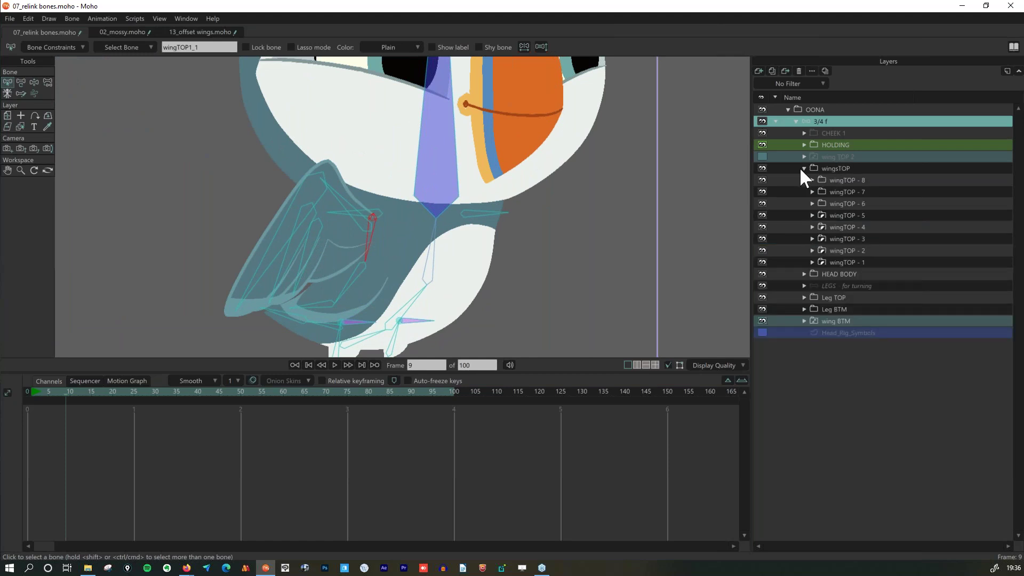
{"action": "left_click", "coordinate": [761, 179]}
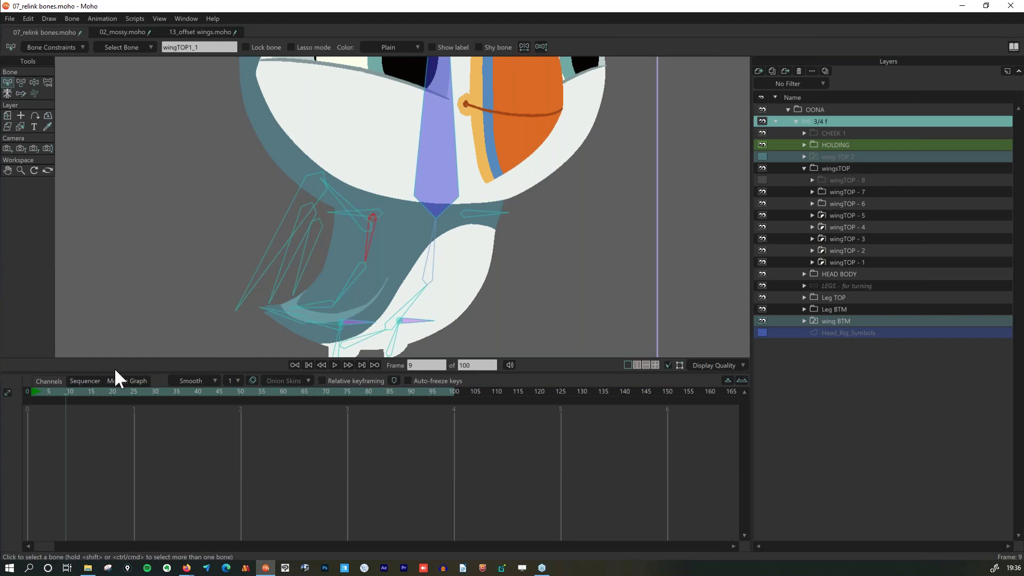
At frame 3, make wingTOP2_1 the active bone of the wingTOP Vitruvian group.
{"action": "left_click_drag", "start_coordinate": [60, 396], "coordinate": [38, 381]}
{"action": "left_click", "coordinate": [7, 94]}
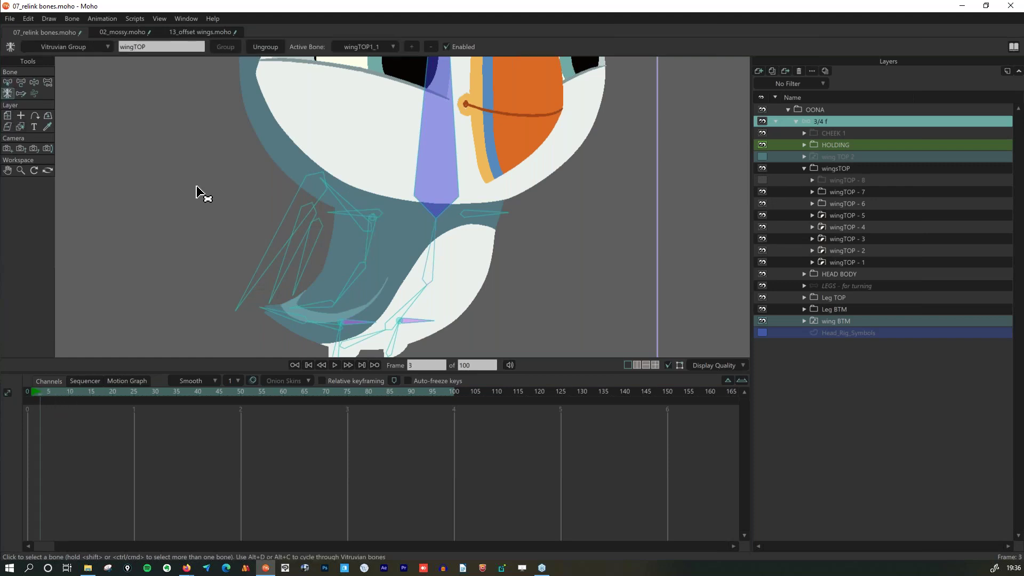
{"action": "left_click", "coordinate": [367, 242]}
{"action": "left_click", "coordinate": [373, 45]}
{"action": "left_click", "coordinate": [382, 66]}
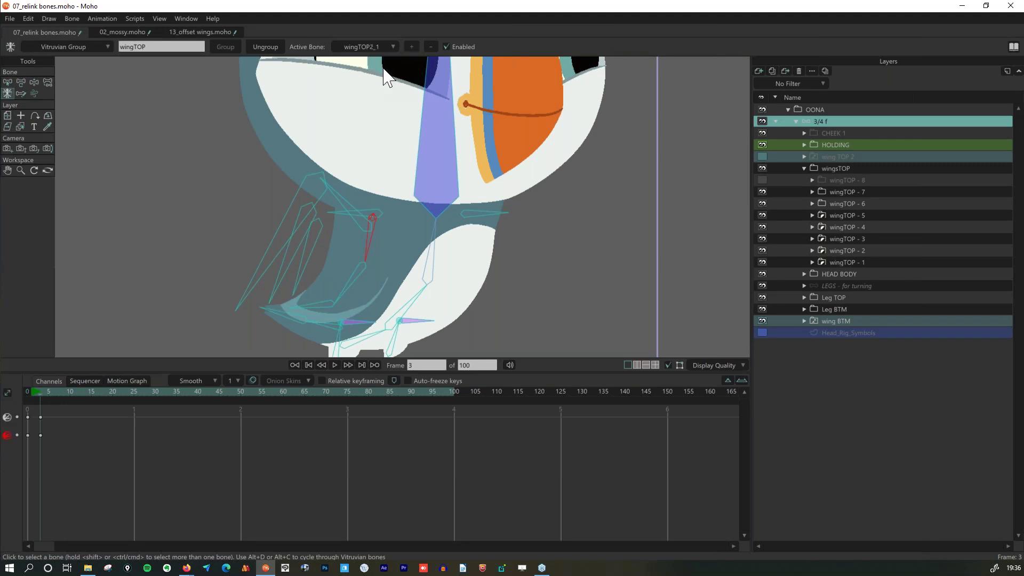
Switch the group's active bone through wingTOP4_1, wingTOP5_1 and wingTOP2_1, ending on wingTOP3_1.
{"action": "left_click", "coordinate": [379, 45]}
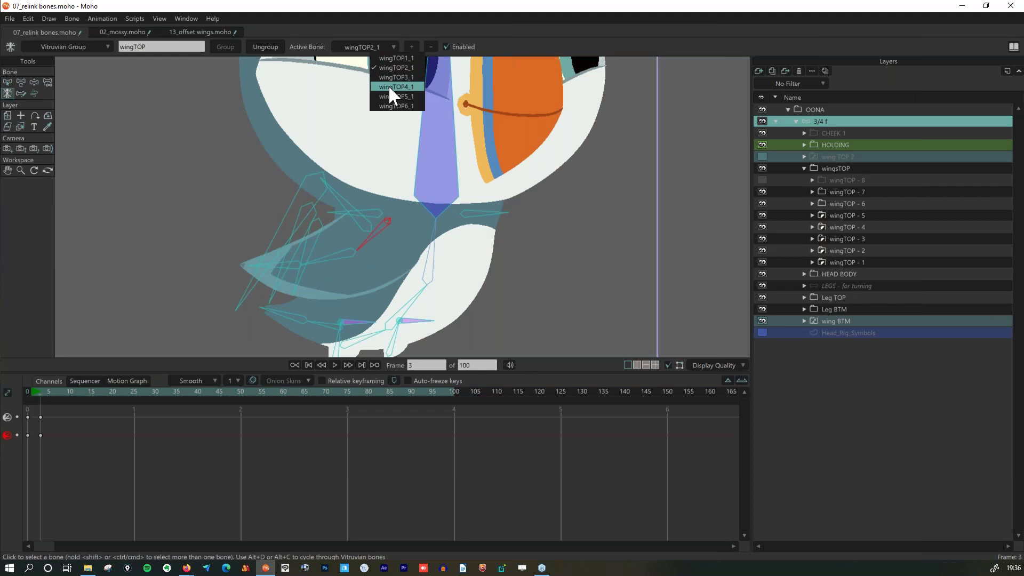
{"action": "left_click", "coordinate": [388, 85]}
{"action": "left_click", "coordinate": [385, 44]}
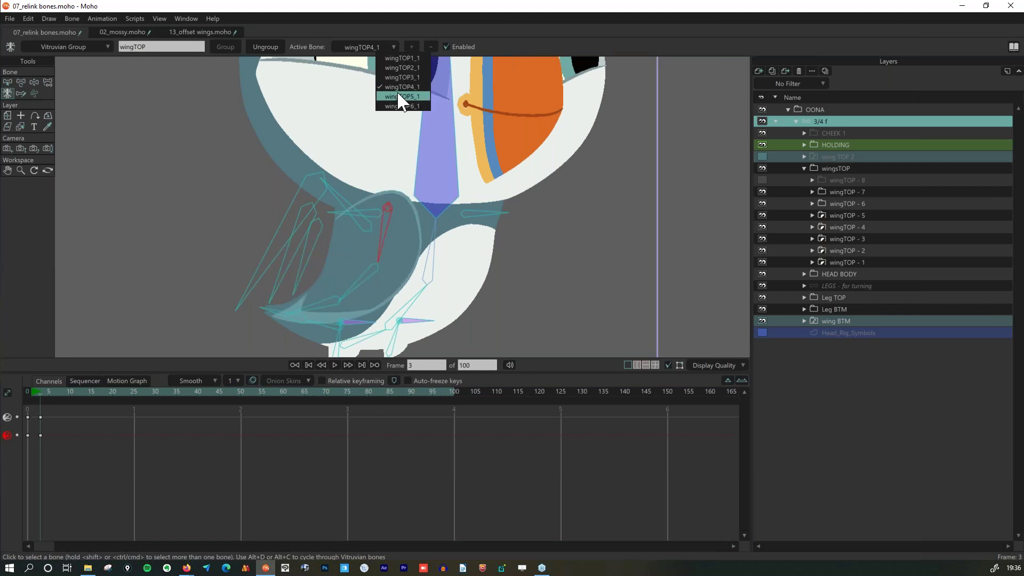
{"action": "left_click", "coordinate": [400, 95]}
{"action": "left_click", "coordinate": [367, 47]}
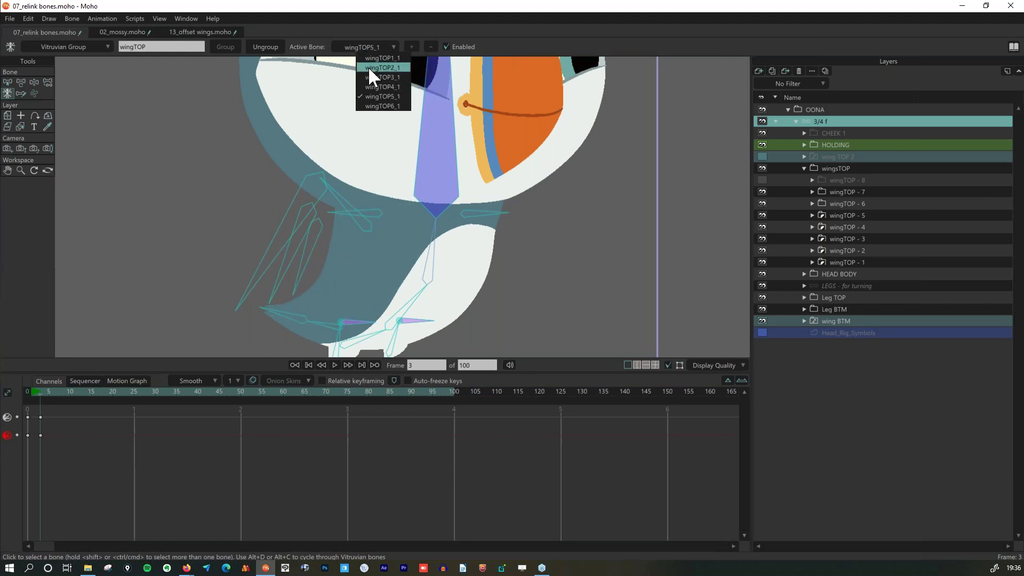
{"action": "left_click", "coordinate": [369, 69]}
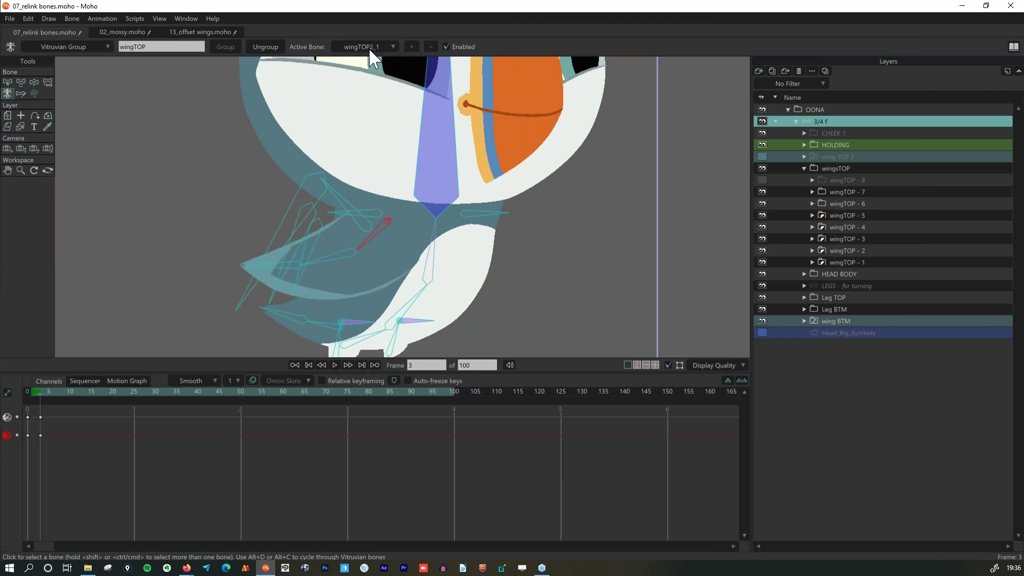
{"action": "left_click", "coordinate": [369, 46]}
{"action": "left_click", "coordinate": [381, 76]}
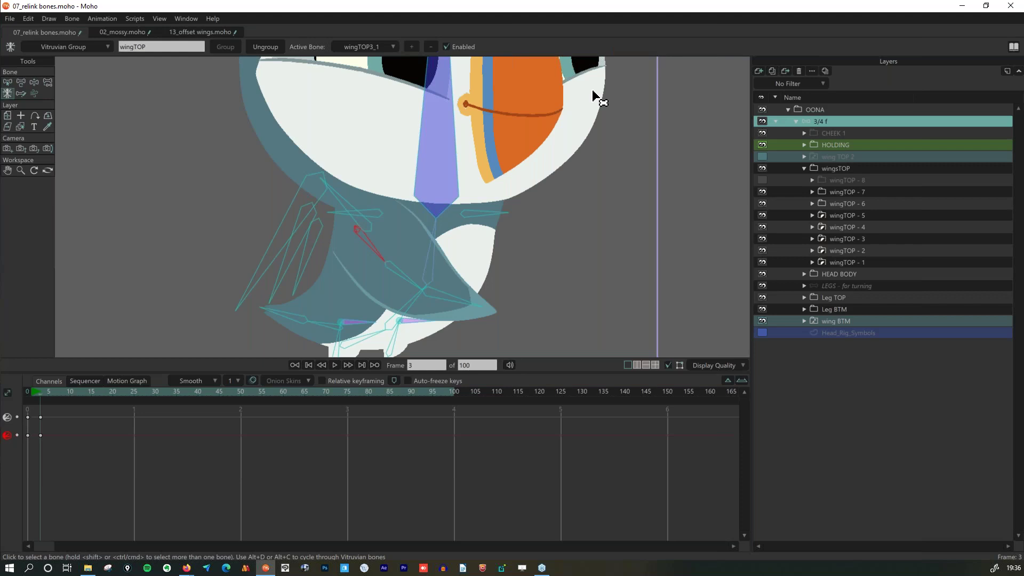
Open 14_vitruvian group.moho and prepare to select bones of the 3/4 f layer at frame 3.
{"action": "key", "text": "super+e"}
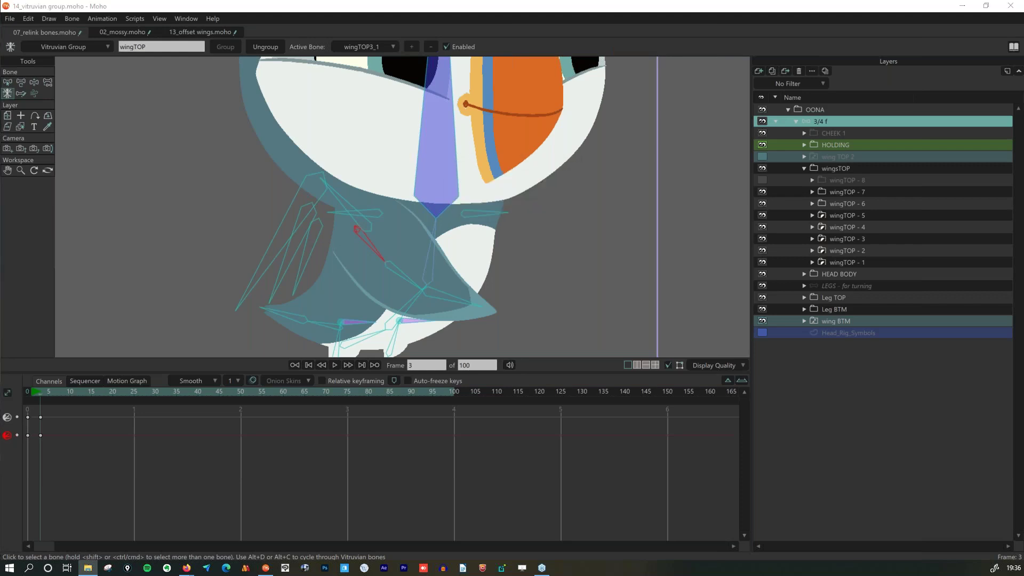
{"action": "left_click", "coordinate": [815, 122]}
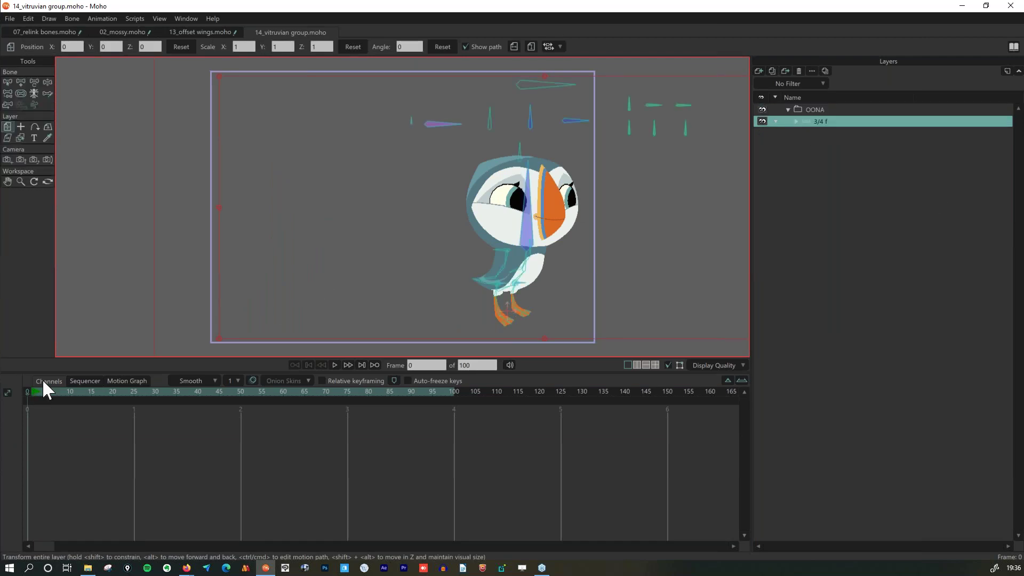
{"action": "left_click", "coordinate": [8, 82]}
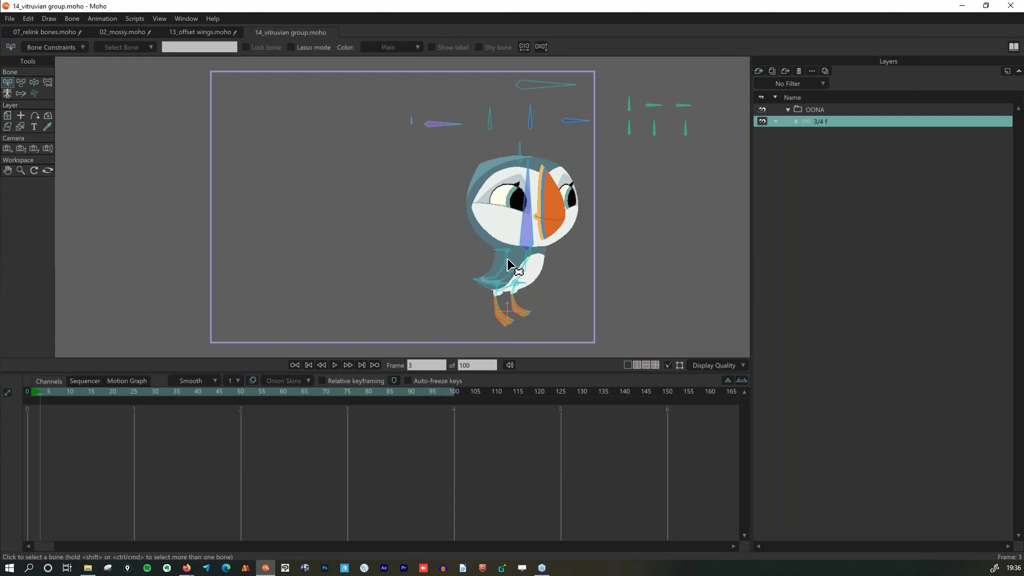
Cycle the top wing's Vitruvian bones from wingTOP1_1 to wingTOP4_1, switch the bottom wing to wingBTM3_1, and expand the 3/4 f layer.
{"action": "left_click", "coordinate": [507, 261]}
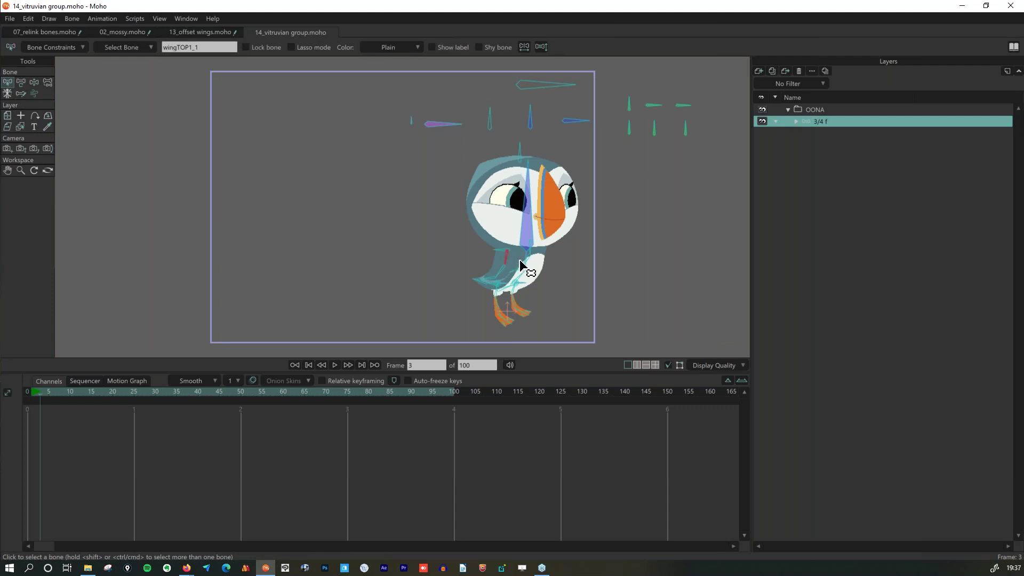
{"action": "left_click_drag", "start_coordinate": [520, 265], "coordinate": [520, 272]}
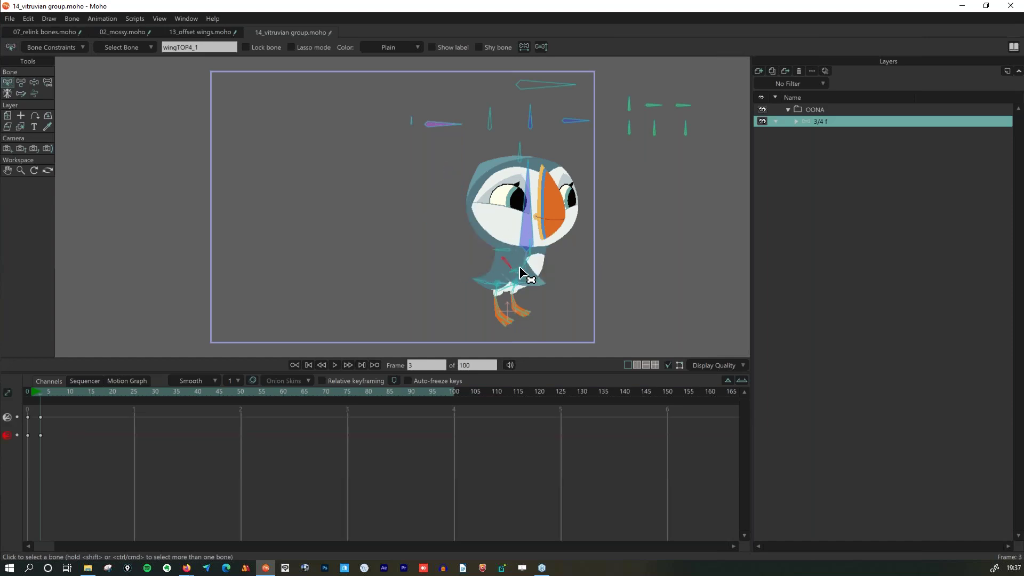
{"action": "left_click_drag", "start_coordinate": [646, 222], "coordinate": [694, 193]}
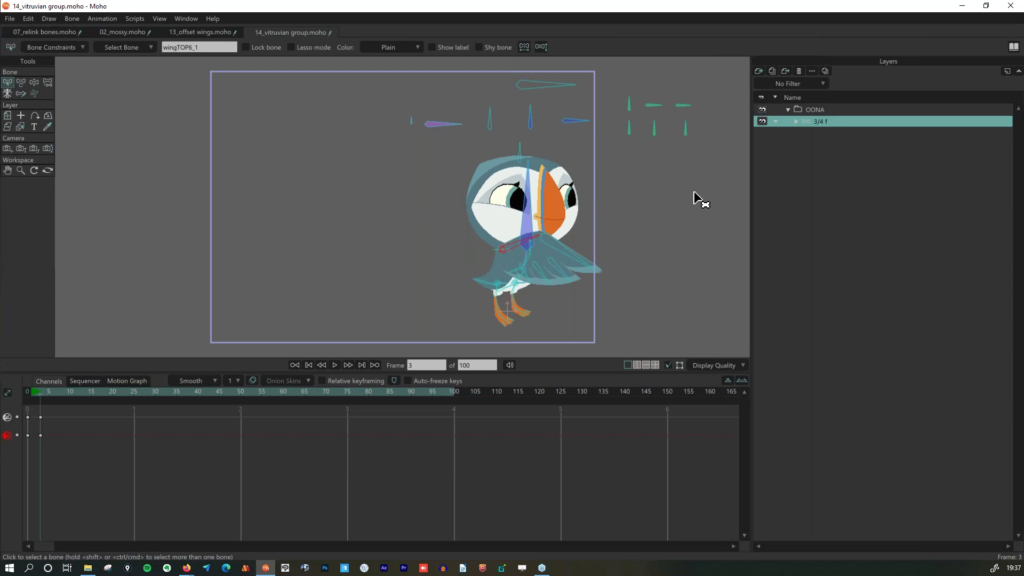
{"action": "left_click_drag", "start_coordinate": [599, 258], "coordinate": [537, 263]}
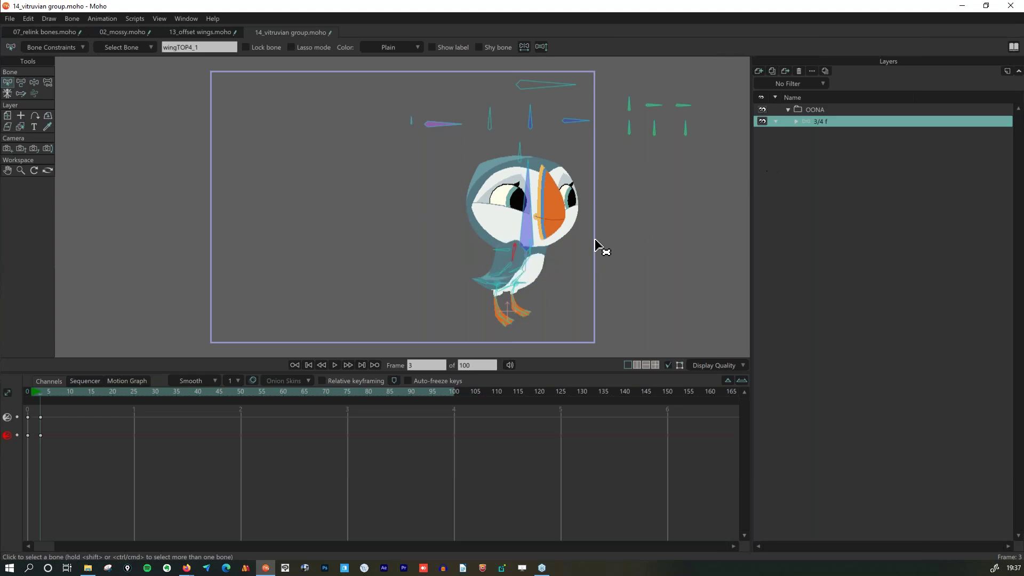
{"action": "scroll", "coordinate": [513, 260], "scroll_direction": "up", "scroll_amount": 5}
{"action": "left_click", "coordinate": [558, 236]}
{"action": "left_click_drag", "start_coordinate": [566, 236], "coordinate": [793, 108]}
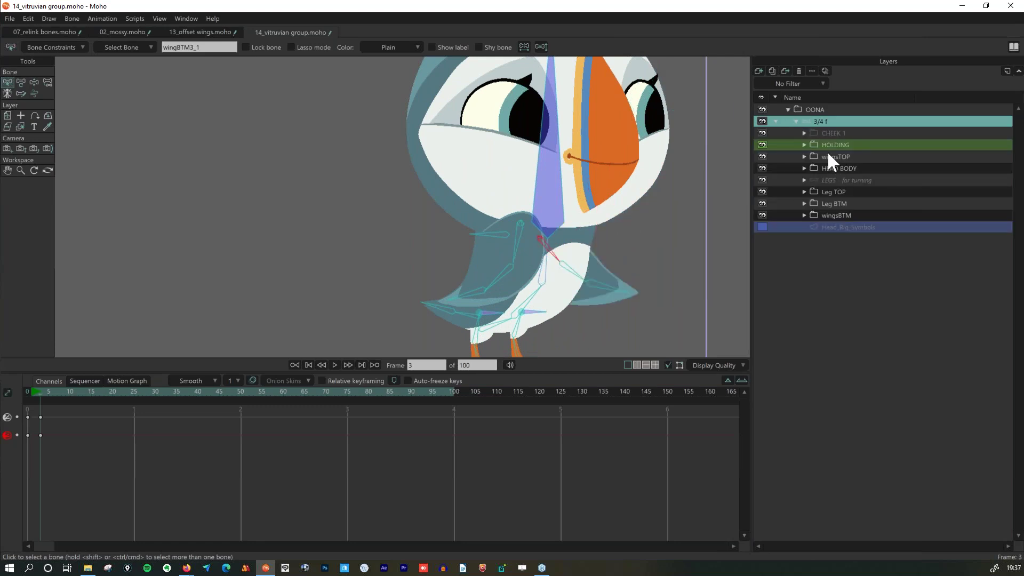
Examine the child layers of the wingsTOP and wingsBTM groups, including the feather layers inside wingBTM - 8.
{"action": "left_click", "coordinate": [804, 156]}
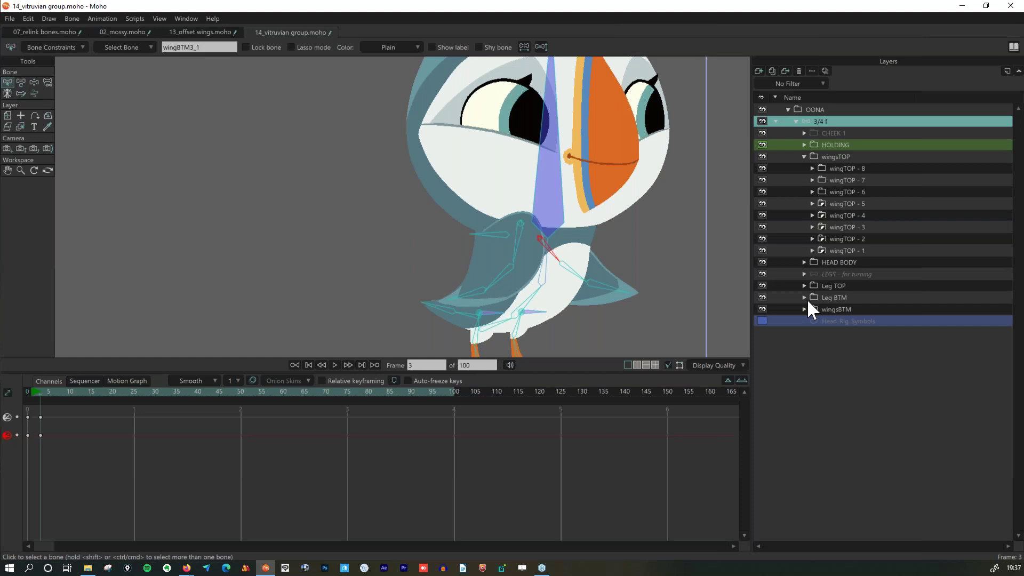
{"action": "left_click", "coordinate": [804, 310]}
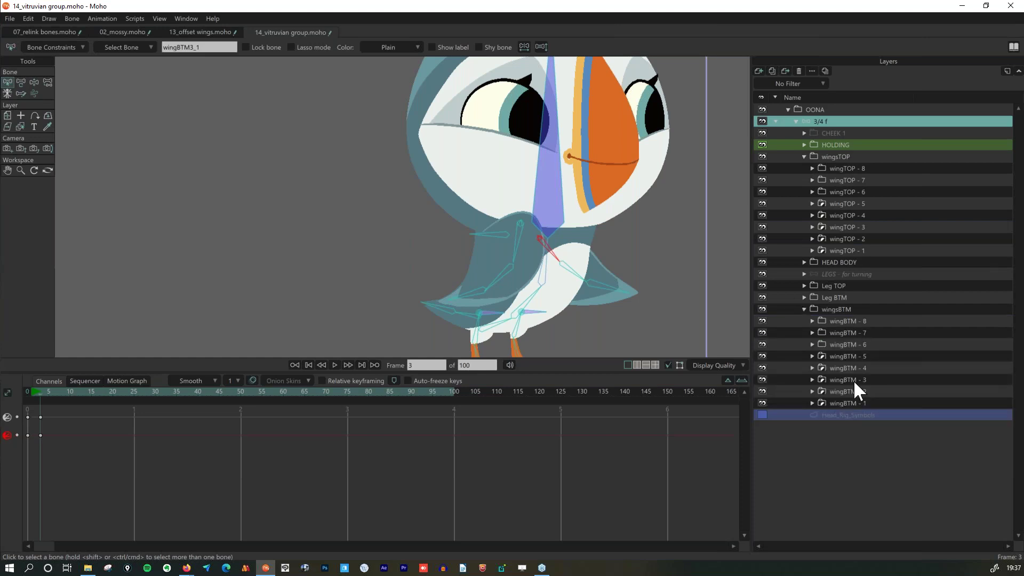
{"action": "left_click", "coordinate": [810, 319]}
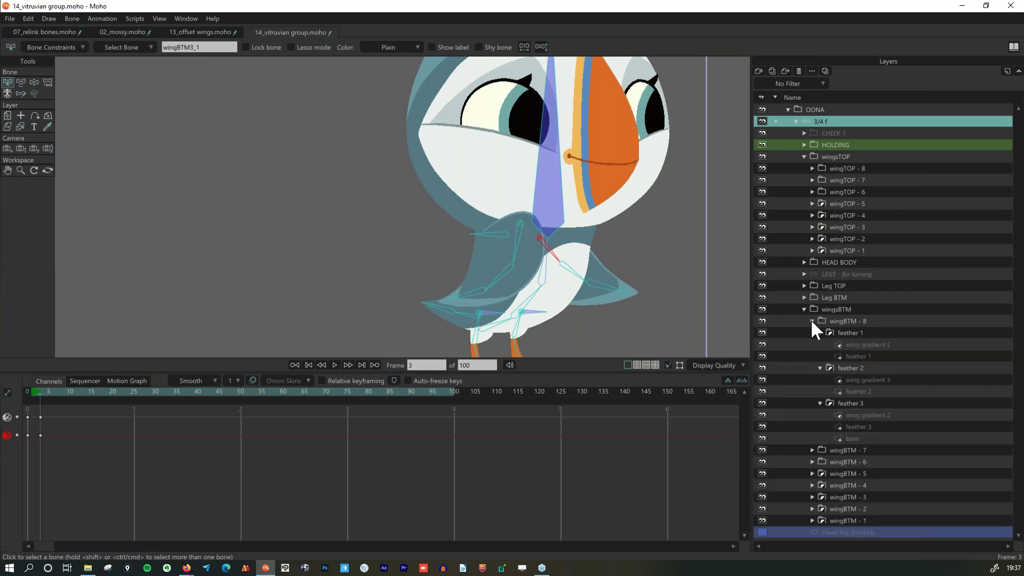
{"action": "left_click", "coordinate": [811, 319]}
{"action": "left_click", "coordinate": [801, 309]}
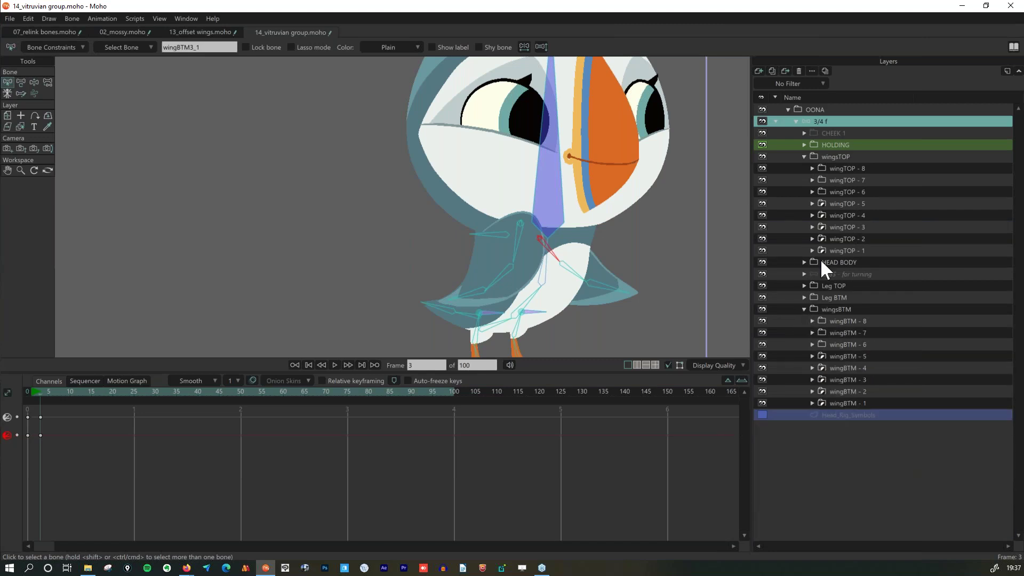
Collapse the wingsTOP group and the 3/4 f layer, and clear the bone selection.
{"action": "left_click", "coordinate": [804, 156]}
{"action": "left_click", "coordinate": [796, 121]}
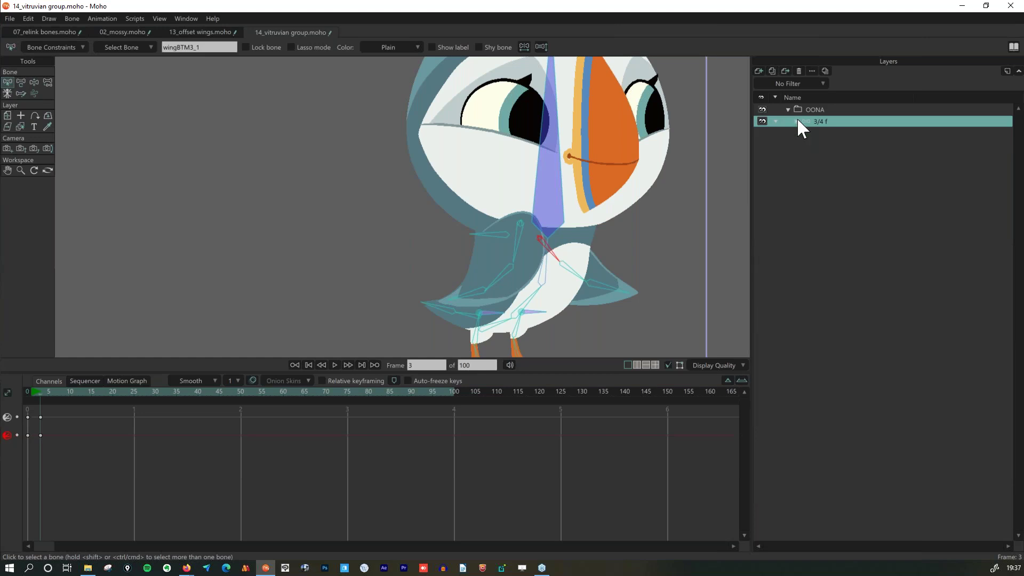
{"action": "scroll", "coordinate": [395, 235], "scroll_direction": "down", "scroll_amount": 3}
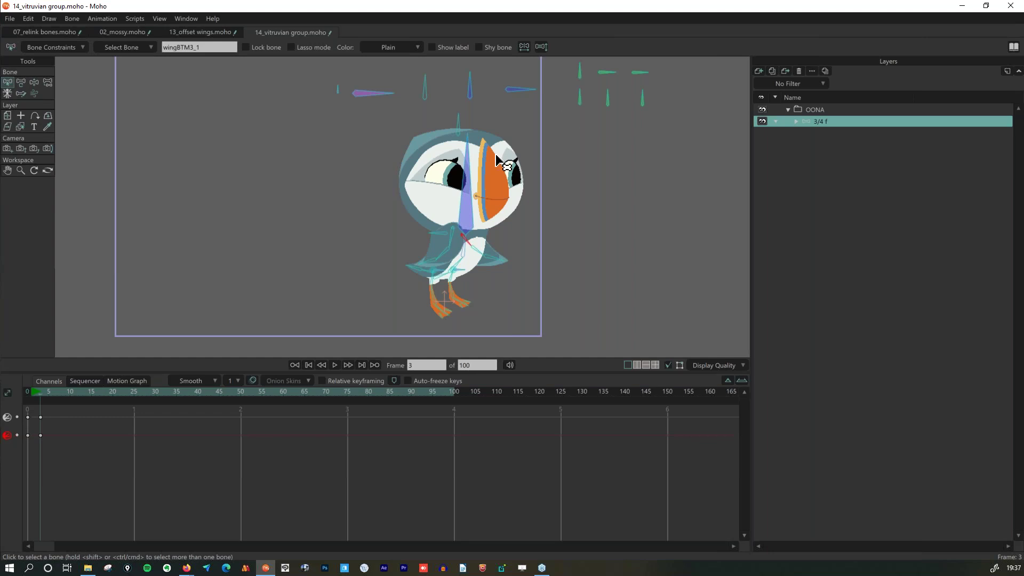
{"action": "right_click", "coordinate": [35, 411]}
{"action": "left_click", "coordinate": [70, 477]}
{"action": "left_click", "coordinate": [71, 477]}
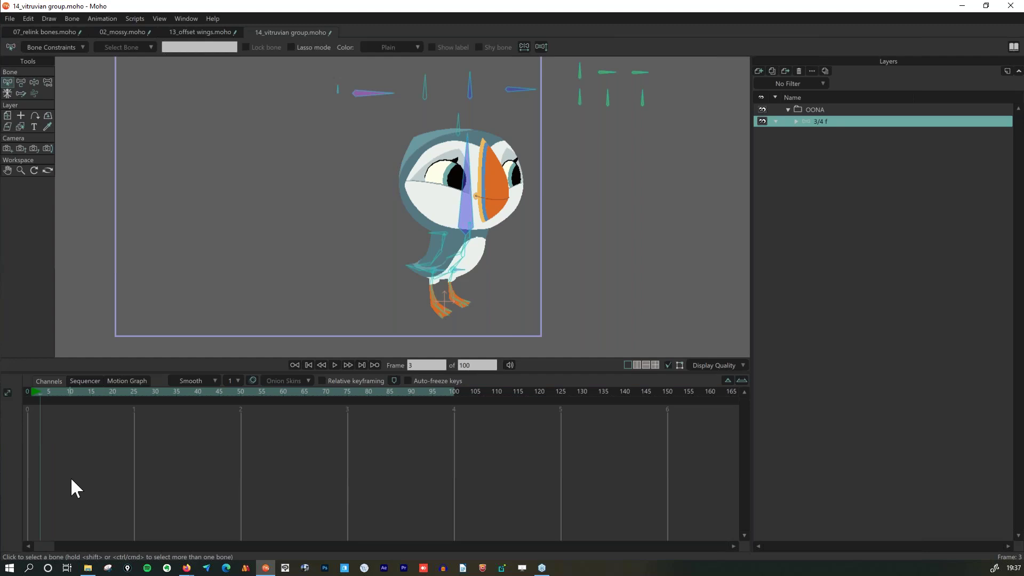
Show the Actions window and browse the regular actions of the 3/4 f layer.
{"action": "left_click", "coordinate": [191, 19]}
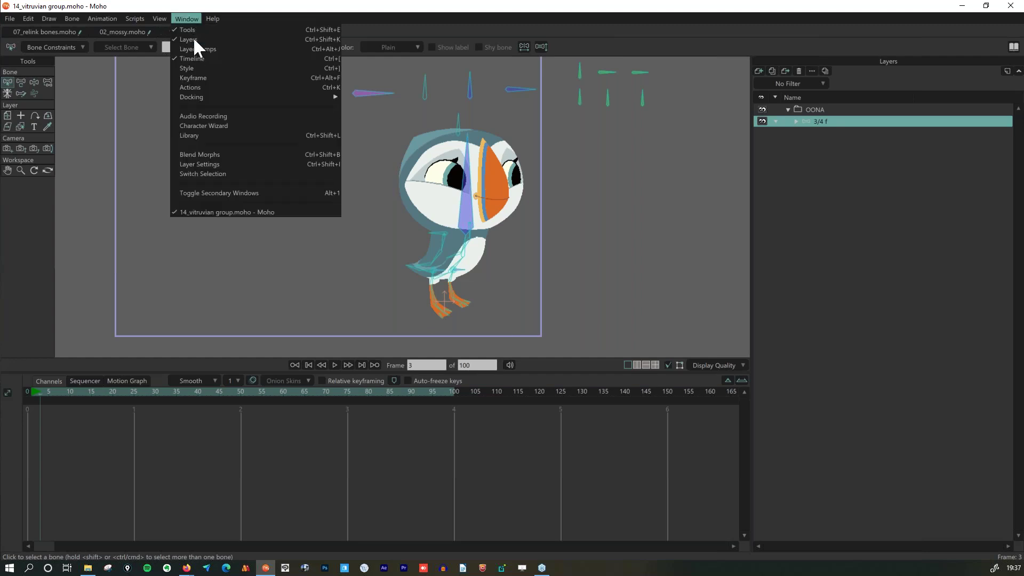
{"action": "left_click", "coordinate": [198, 88]}
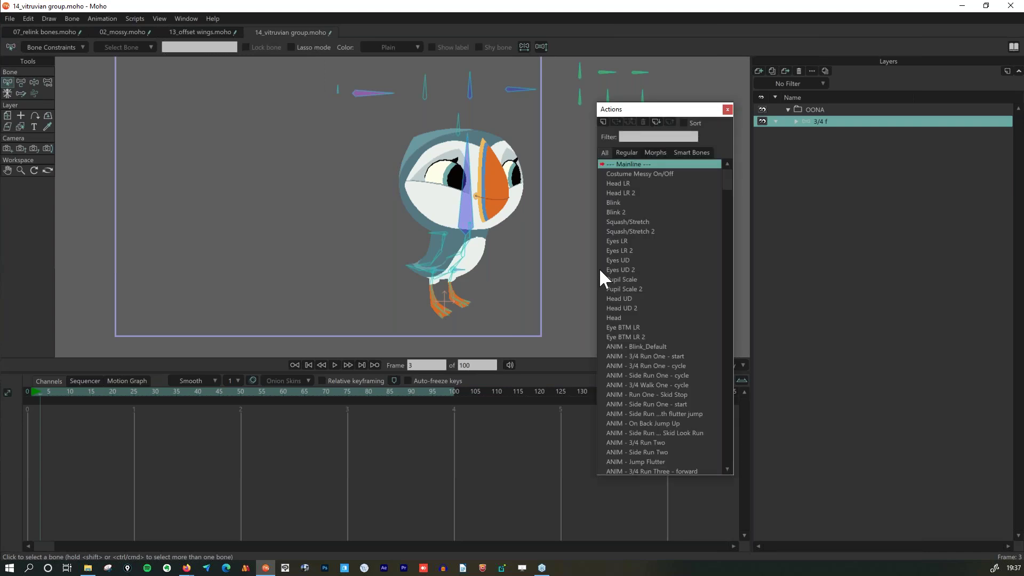
{"action": "left_click", "coordinate": [632, 152]}
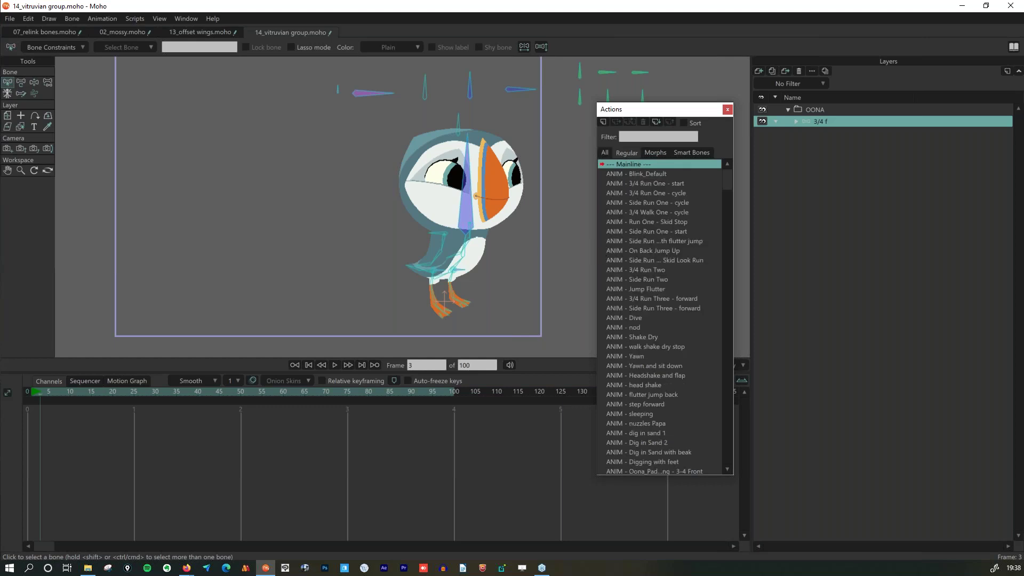
{"action": "scroll", "coordinate": [657, 237], "scroll_direction": "down", "scroll_amount": 3}
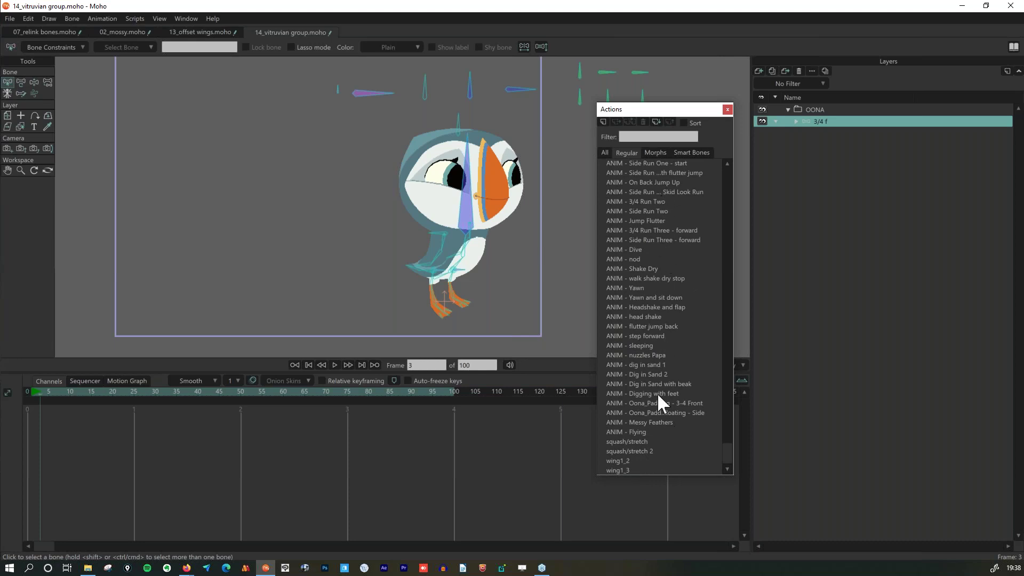
{"action": "scroll", "coordinate": [640, 254], "scroll_direction": "up", "scroll_amount": 3}
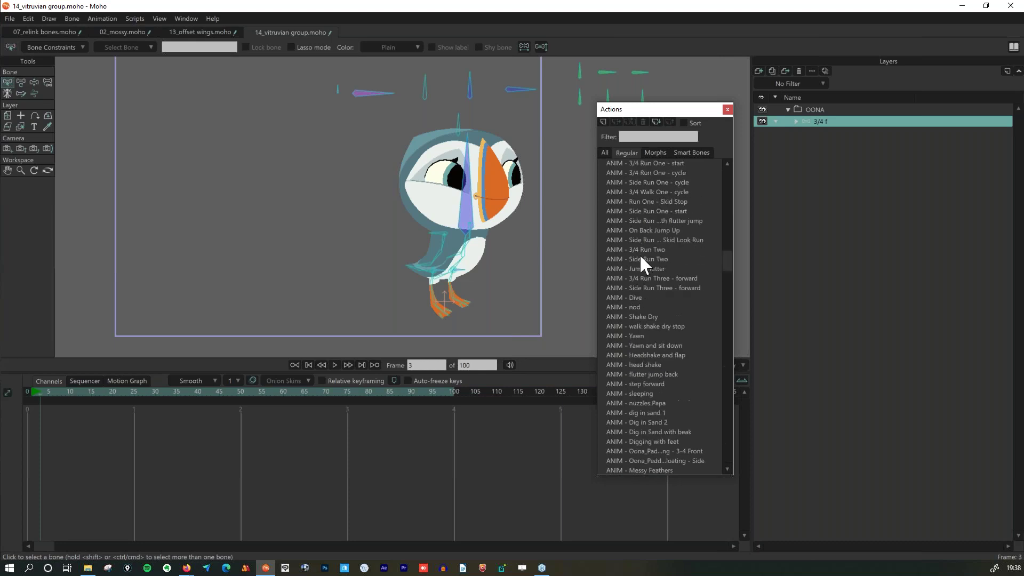
Activate the ANIM - 3/4 Run One - start action and play it back.
{"action": "left_click", "coordinate": [653, 181]}
{"action": "double_click", "coordinate": [653, 182]}
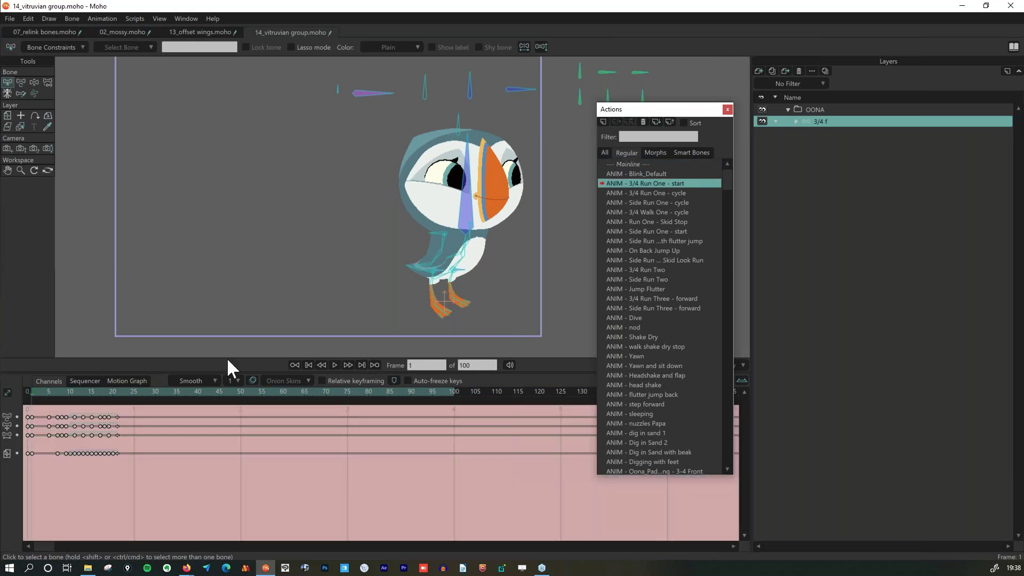
{"action": "left_click", "coordinate": [331, 362]}
{"action": "left_click", "coordinate": [332, 365]}
Play back the ANIM - Side Run One - cycle and ANIM - 3/4 Run Two actions.
{"action": "left_click", "coordinate": [642, 201]}
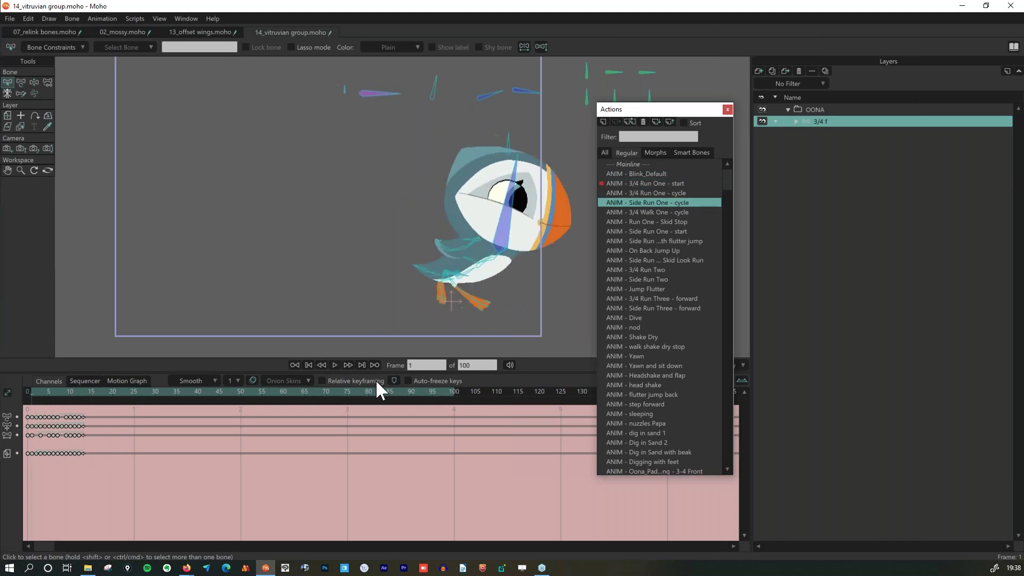
{"action": "left_click", "coordinate": [335, 364]}
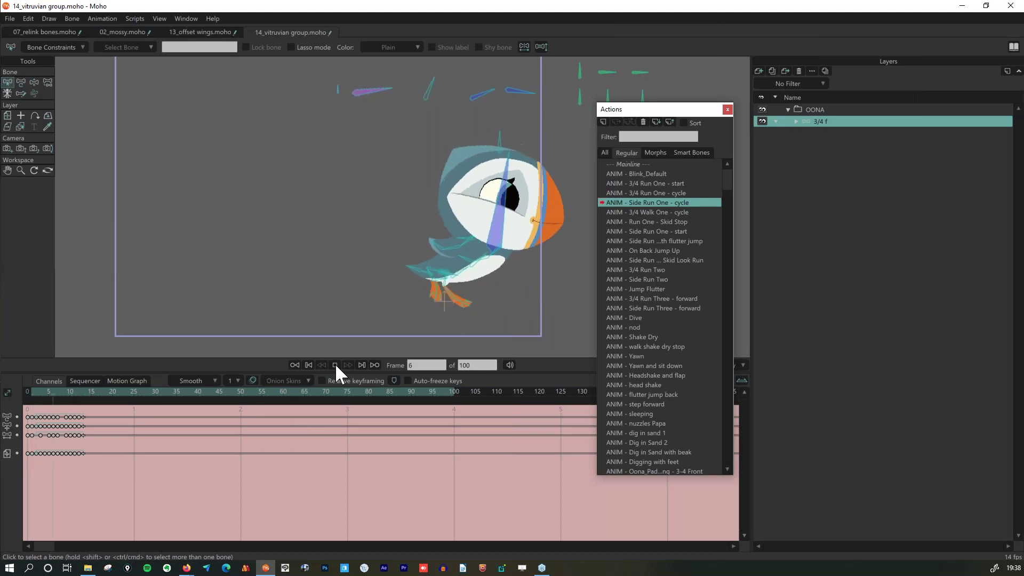
{"action": "left_click", "coordinate": [649, 268]}
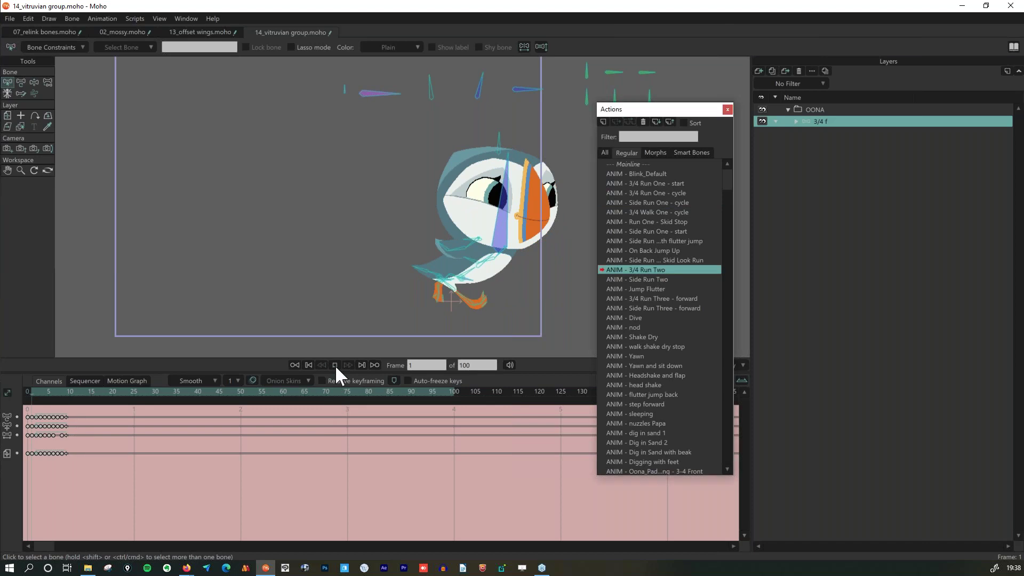
{"action": "left_click", "coordinate": [335, 364]}
Play back the ANIM - head shake and ANIM - sleeping actions.
{"action": "left_click", "coordinate": [633, 384]}
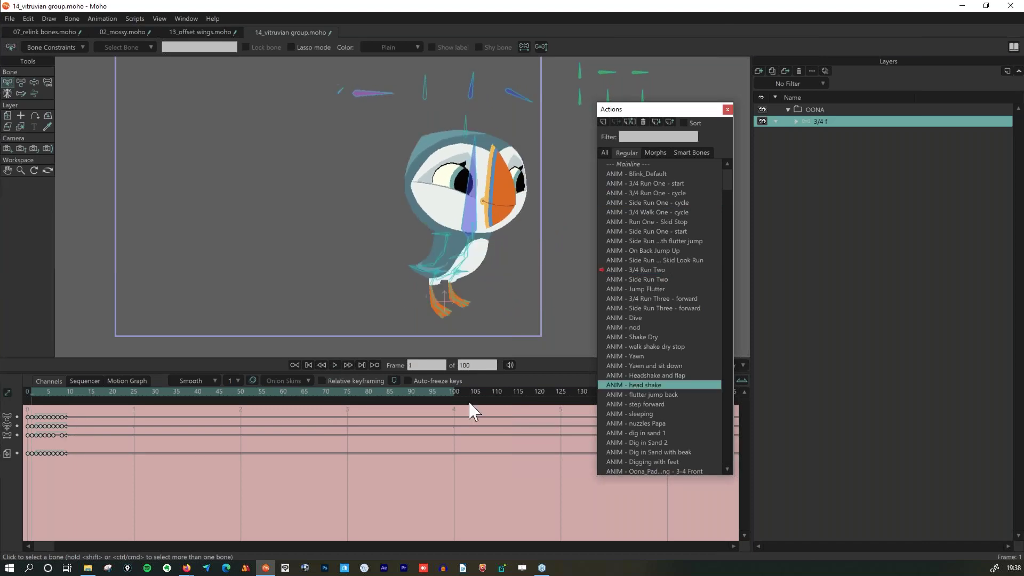
{"action": "left_click", "coordinate": [338, 365]}
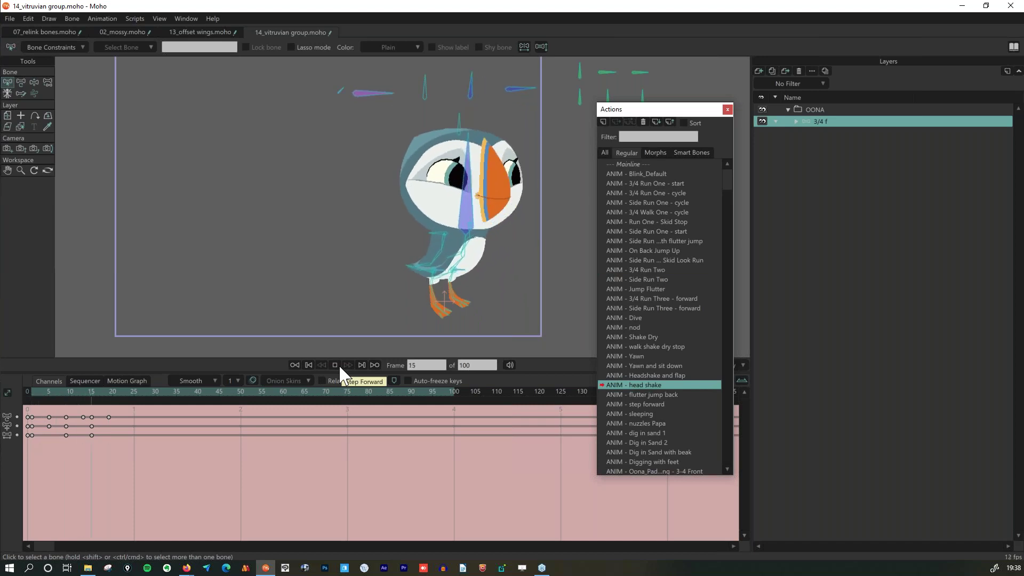
{"action": "left_click", "coordinate": [336, 365]}
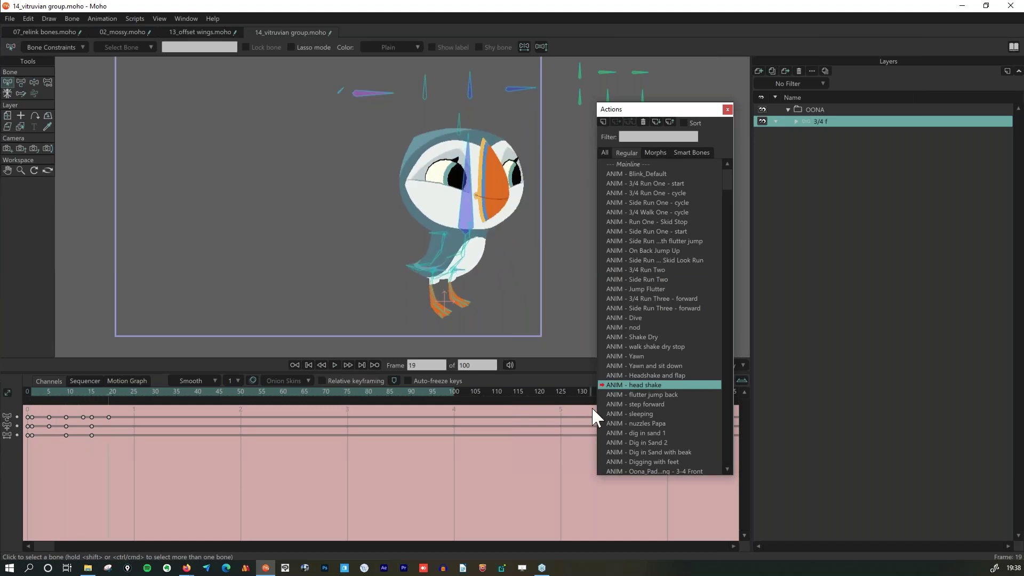
{"action": "left_click", "coordinate": [647, 413]}
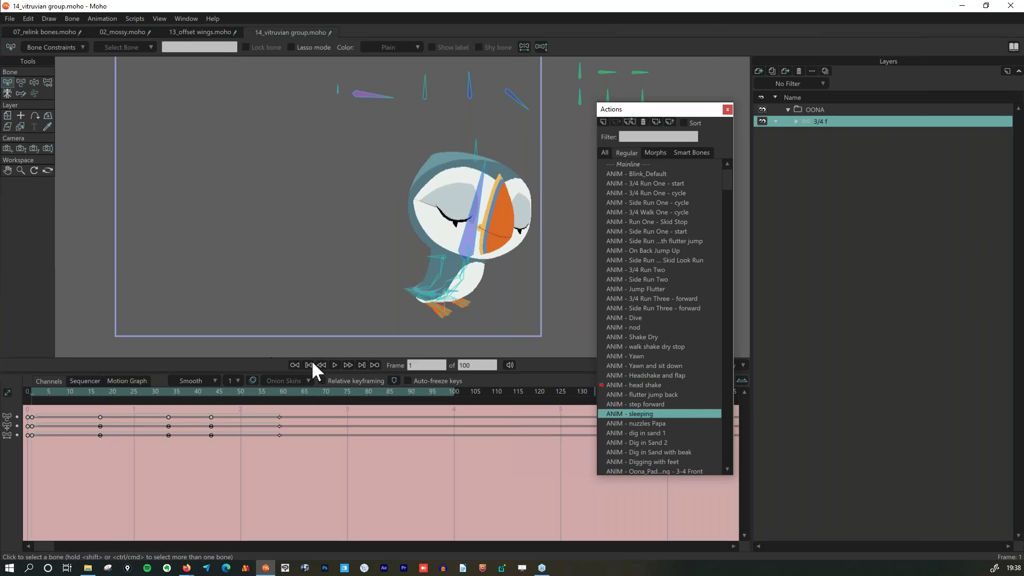
{"action": "left_click", "coordinate": [334, 365]}
{"action": "left_click", "coordinate": [335, 365]}
Activate ANIM - Jump Flutter, hide the wingsBTM group inside the 3/4 f layer, and play the action.
{"action": "left_click", "coordinate": [652, 289]}
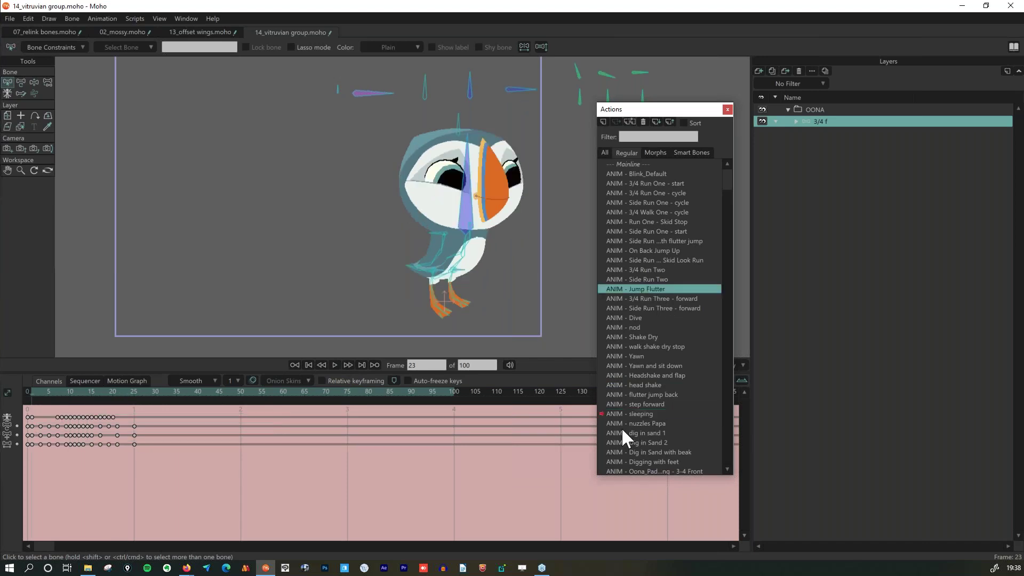
{"action": "left_click", "coordinate": [794, 121]}
{"action": "left_click", "coordinate": [762, 215]}
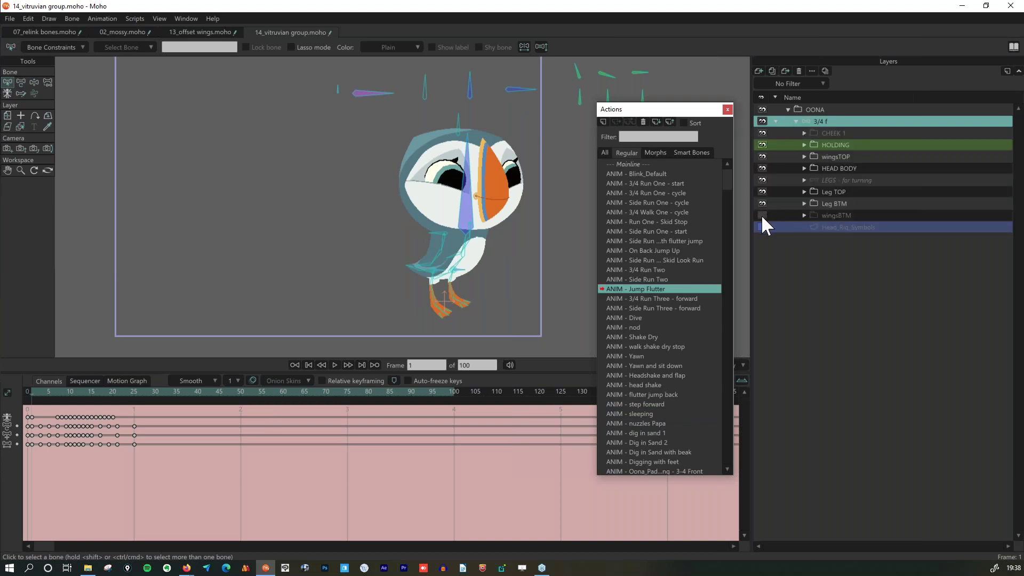
{"action": "left_click", "coordinate": [335, 365]}
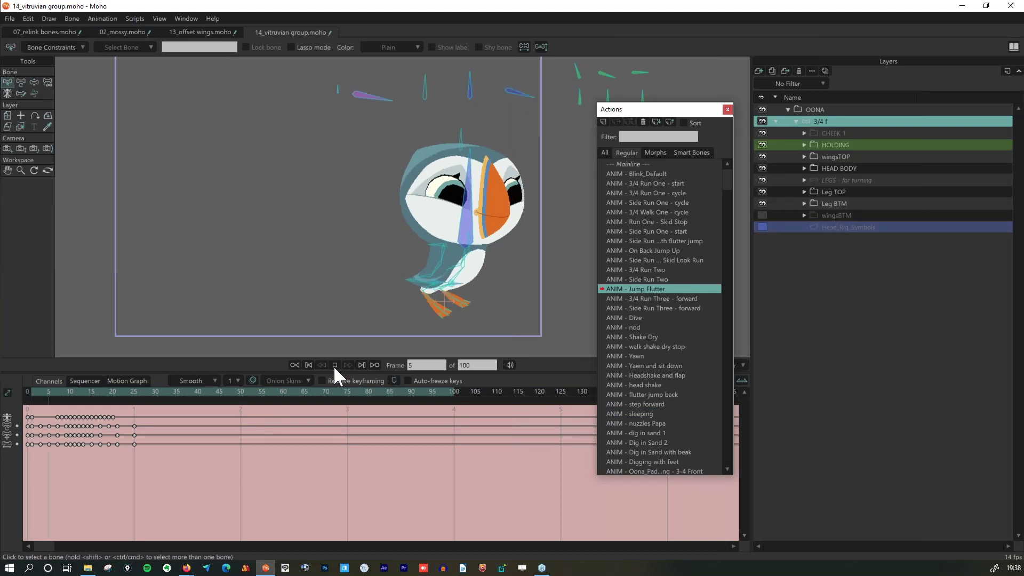
{"action": "left_click", "coordinate": [334, 366]}
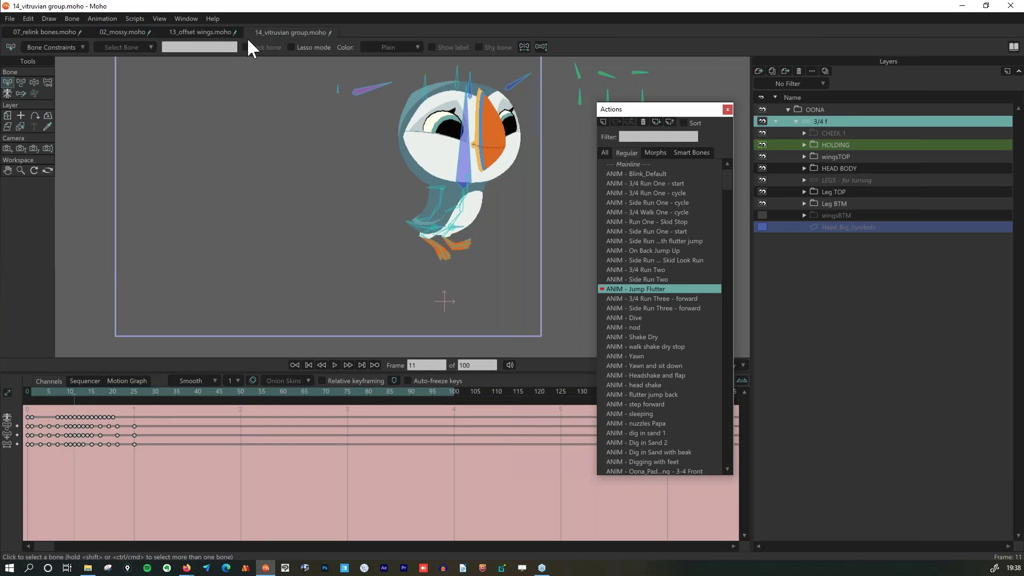
Open 15_test animation.moho, expand the OONA group and play the 3/4 f layer's mainline animation.
{"action": "key", "text": "super+e"}
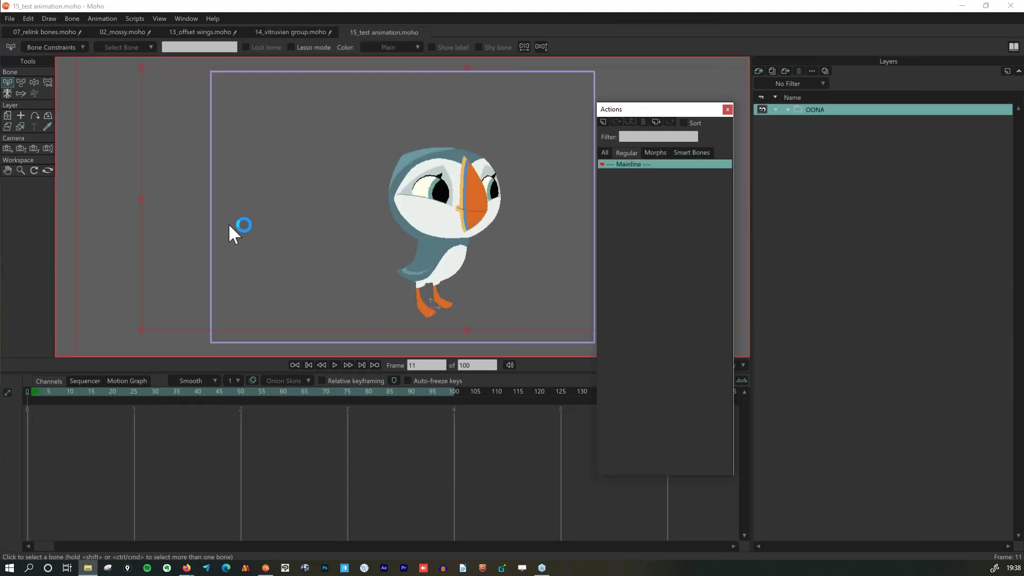
{"action": "left_click", "coordinate": [788, 109]}
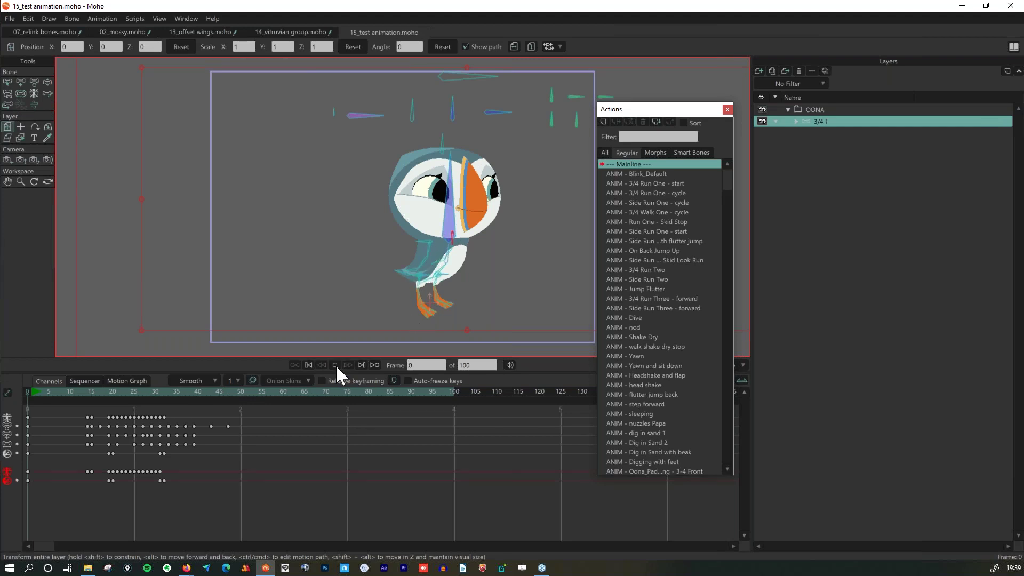
{"action": "left_click", "coordinate": [335, 365]}
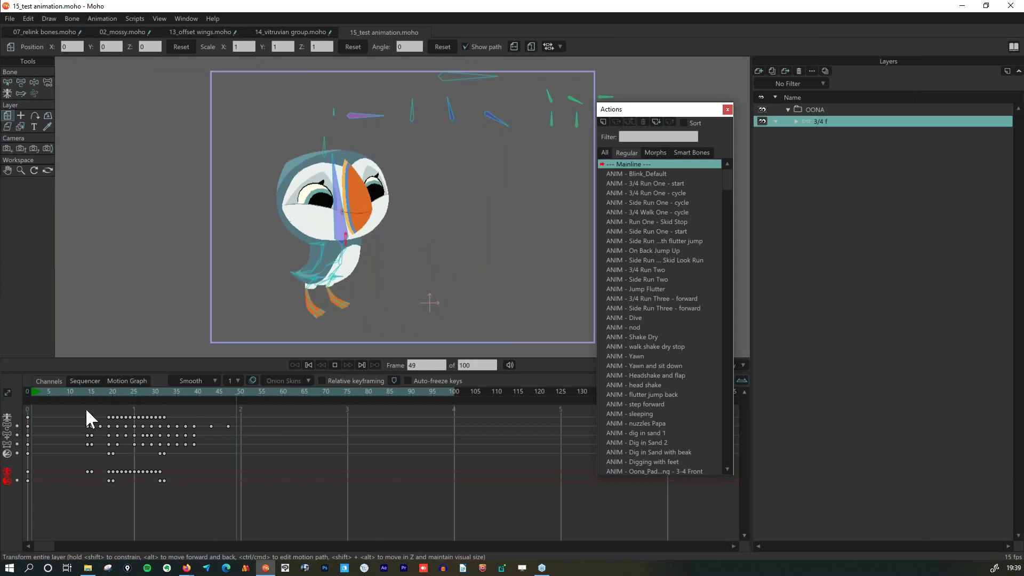
Stop playback and scrub to frame 31 to examine the wing pose up close.
{"action": "key", "text": "space"}
{"action": "left_click_drag", "start_coordinate": [105, 393], "coordinate": [158, 397]}
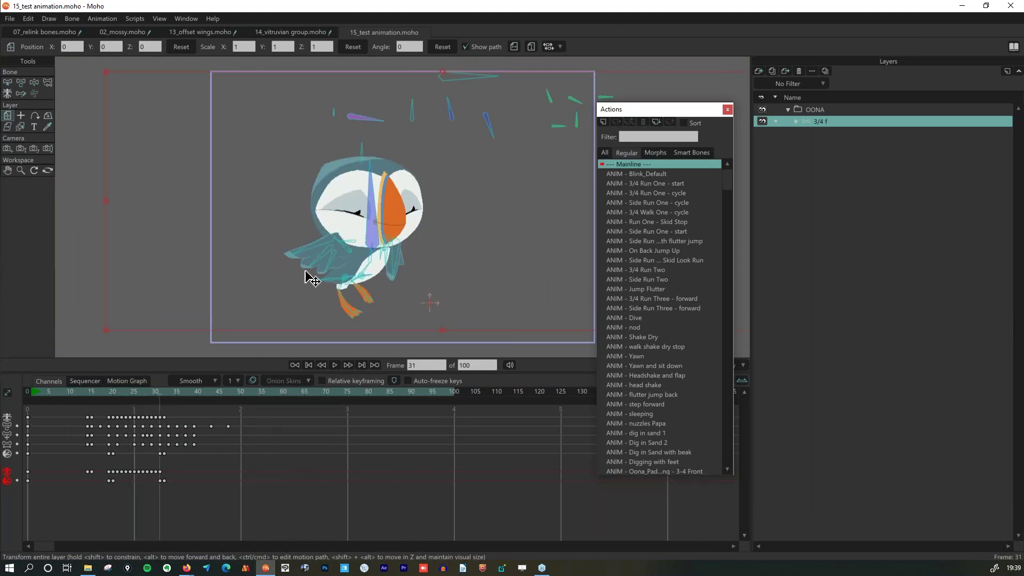
{"action": "scroll", "coordinate": [305, 259], "scroll_direction": "up", "scroll_amount": 3}
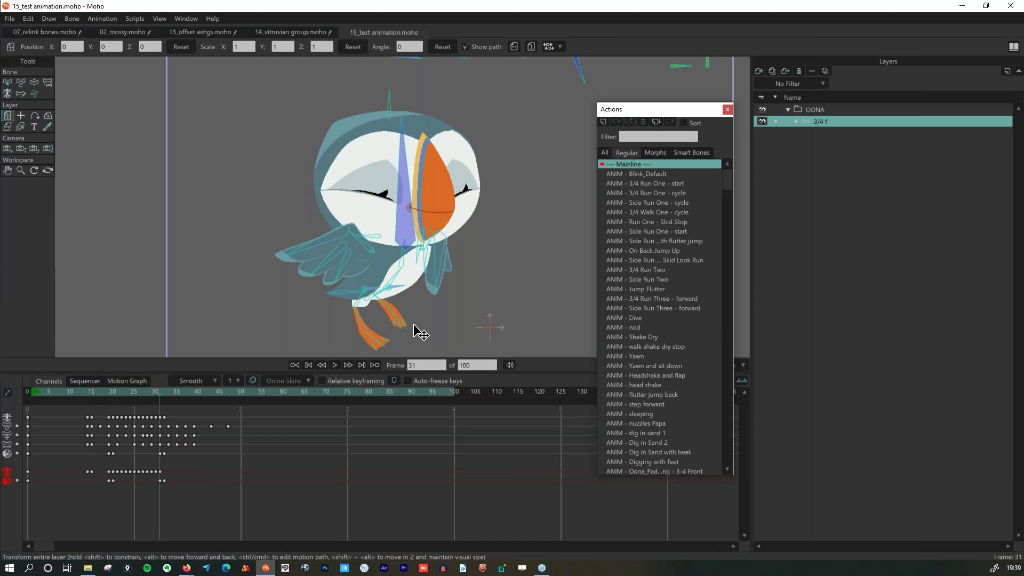
Scrub the Jump Flutter action in 14_vitruvian group.moho to frame 19, and return to 15_test animation.moho.
{"action": "left_click", "coordinate": [291, 32]}
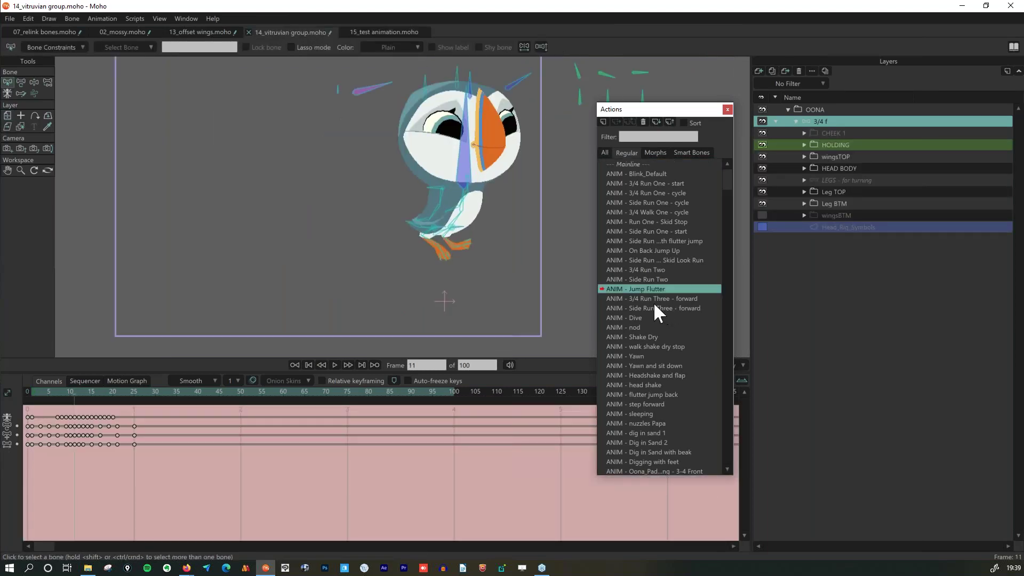
{"action": "left_click_drag", "start_coordinate": [48, 391], "coordinate": [108, 393]}
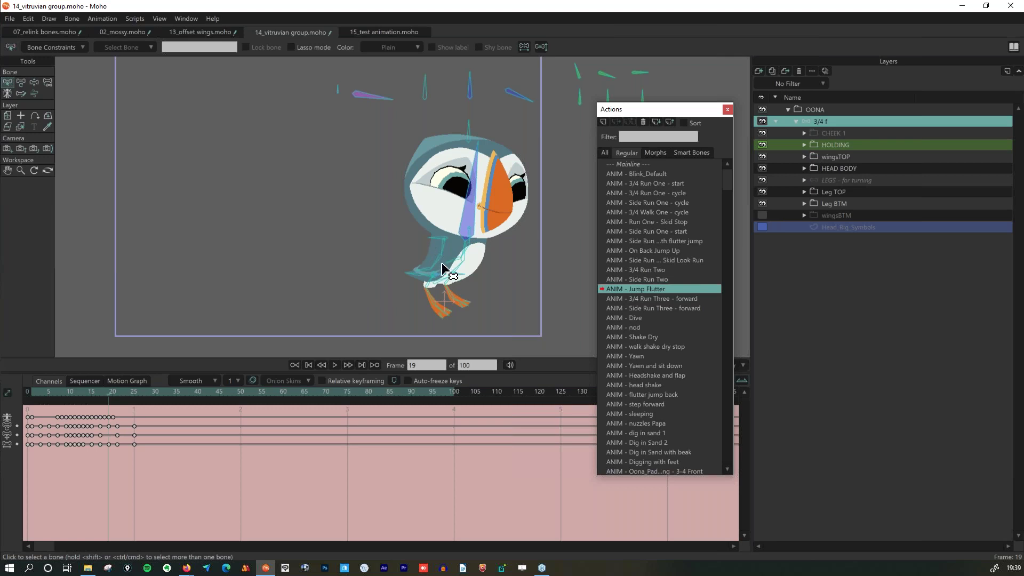
{"action": "left_click", "coordinate": [379, 31]}
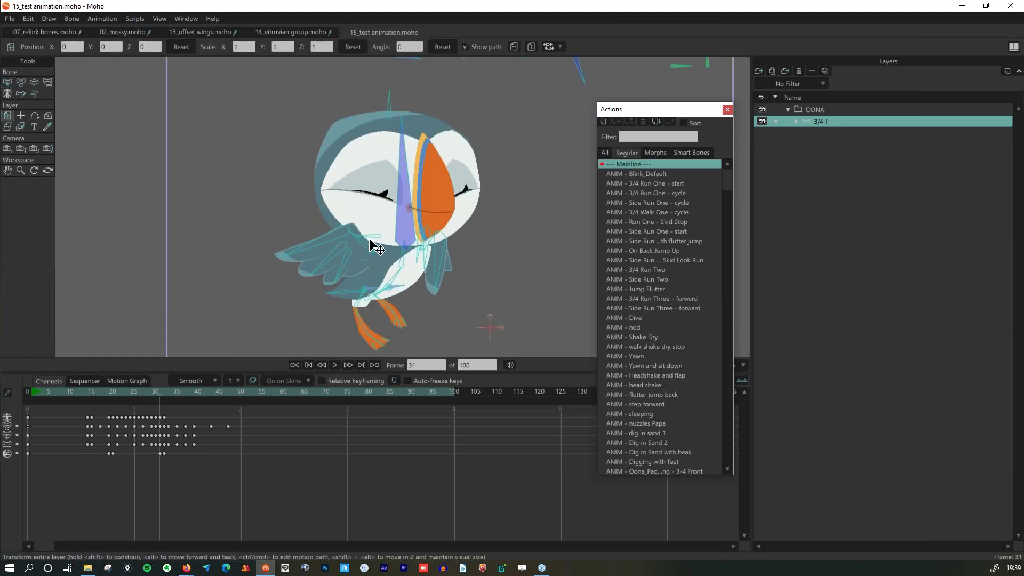
Scrub through the wing movement in 15_test animation.moho and replay the animation, stopping at frame 80.
{"action": "left_click", "coordinate": [102, 392]}
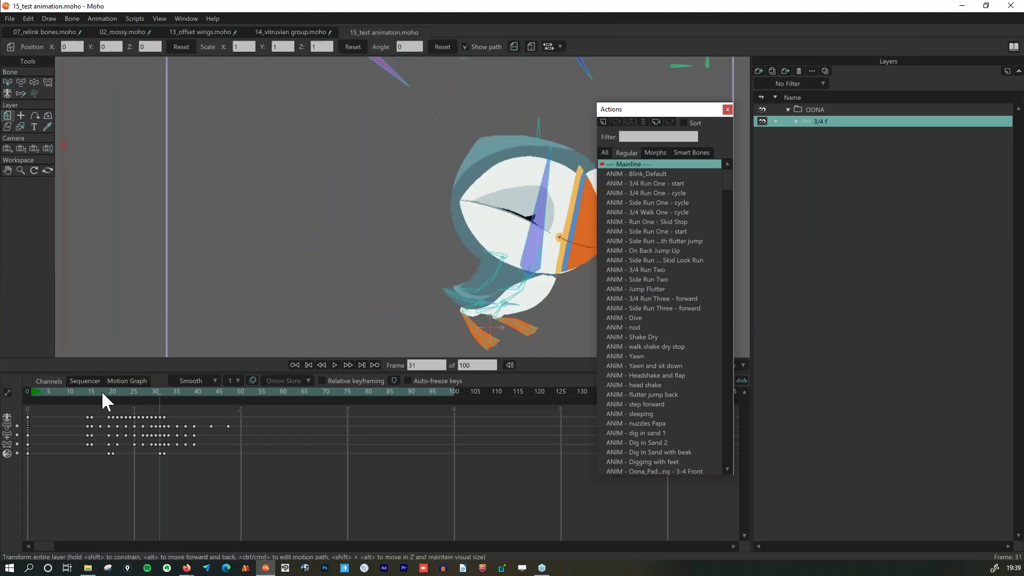
{"action": "left_click", "coordinate": [335, 366]}
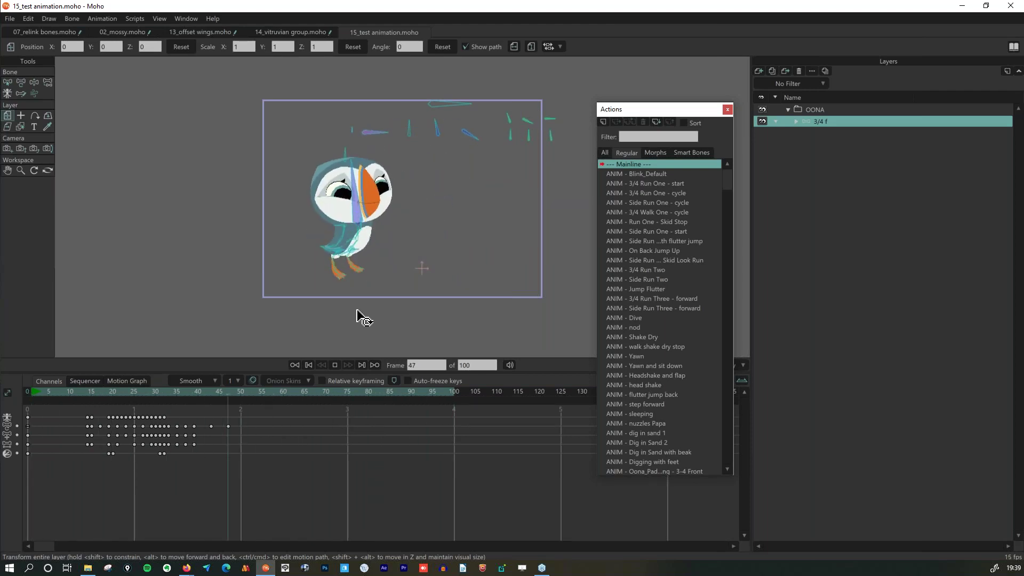
{"action": "left_click", "coordinate": [336, 364]}
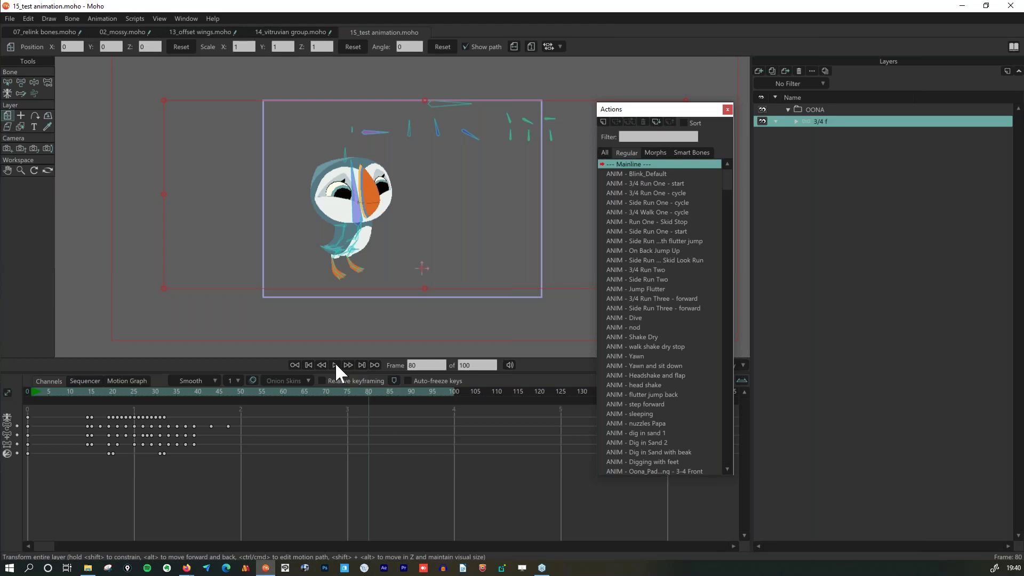
Close all the open demo documents, including 15_test animation.moho, without saving their changes.
{"action": "left_click", "coordinate": [10, 18]}
{"action": "left_click", "coordinate": [194, 94]}
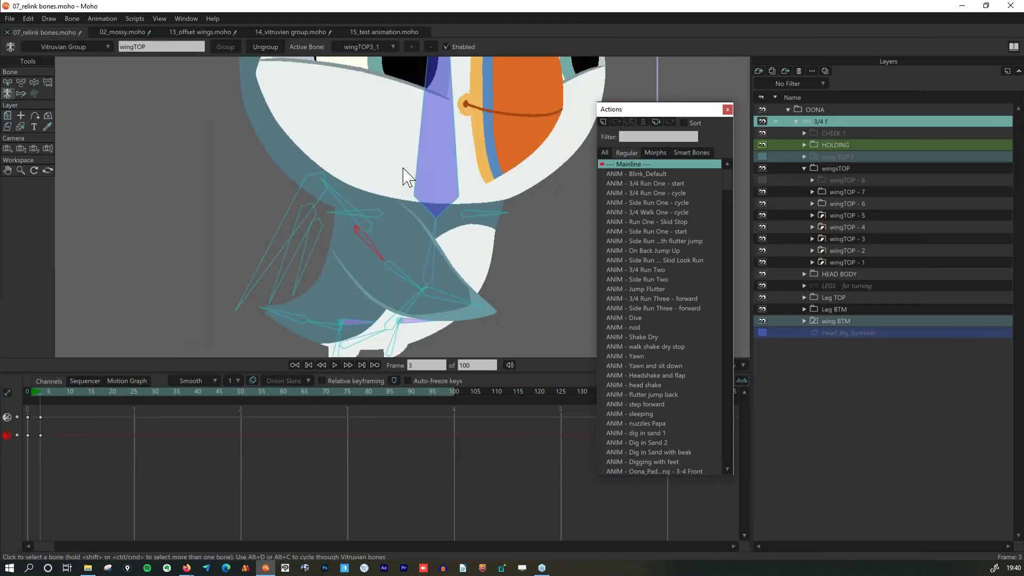
{"action": "left_click", "coordinate": [579, 219]}
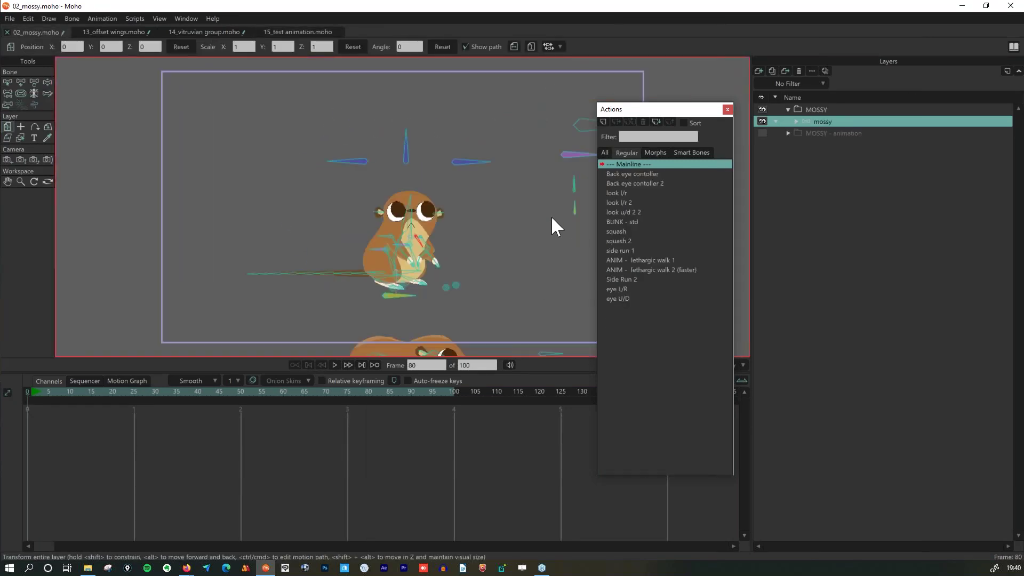
{"action": "left_click", "coordinate": [546, 219]}
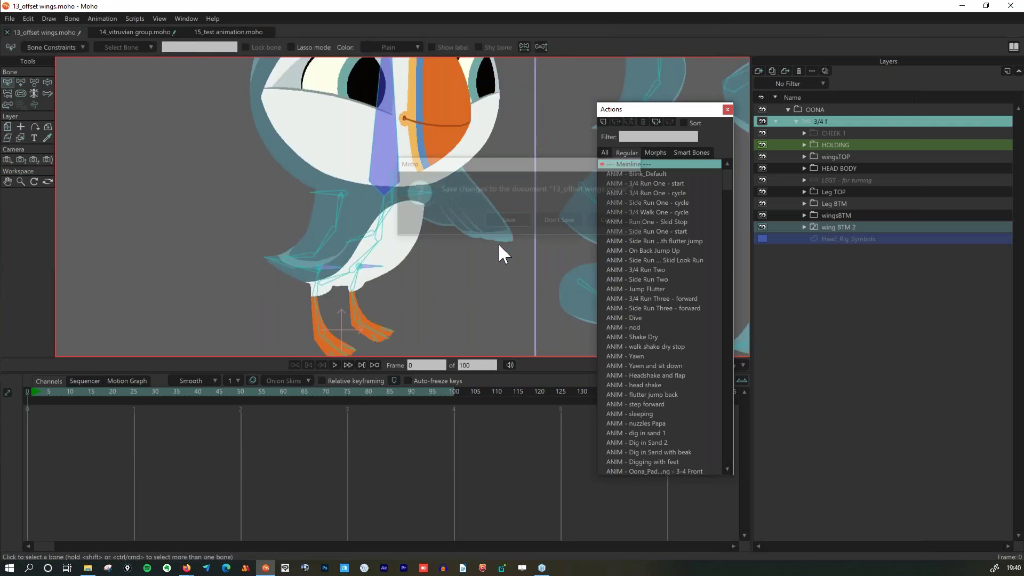
{"action": "left_click", "coordinate": [559, 219]}
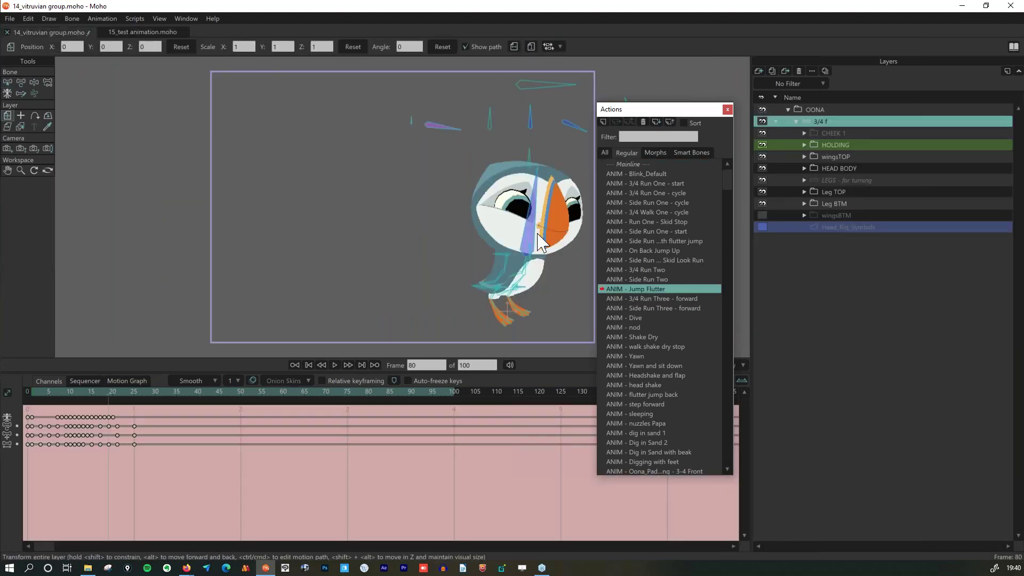
{"action": "left_click", "coordinate": [551, 220]}
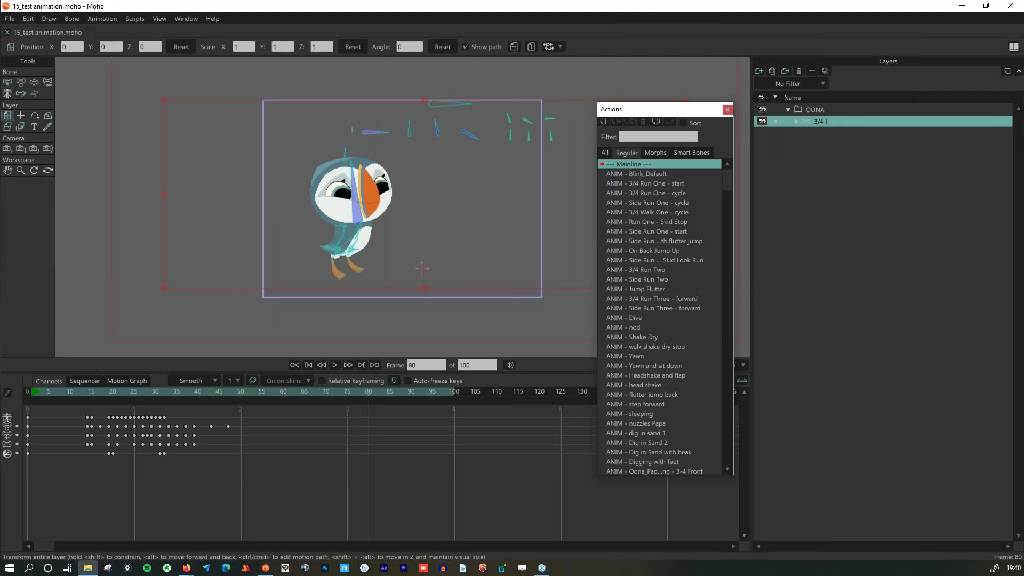
{"action": "key", "text": "ctrl+w"}
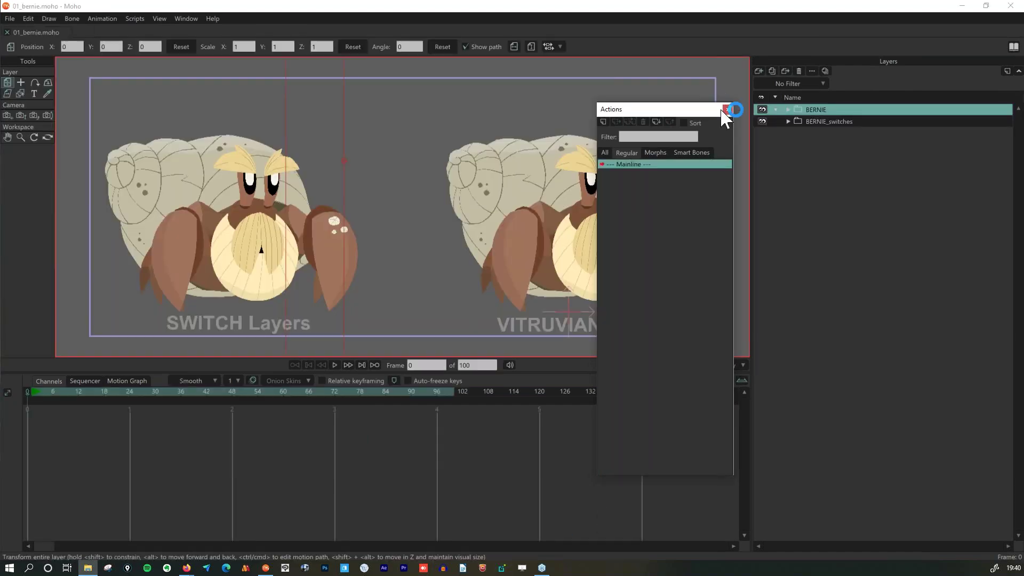
In 01_bernie.moho, close the Actions window and expand the BERNIE and BERNIE_switches groups and the latter's 3/4 f R layer.
{"action": "left_click", "coordinate": [725, 110]}
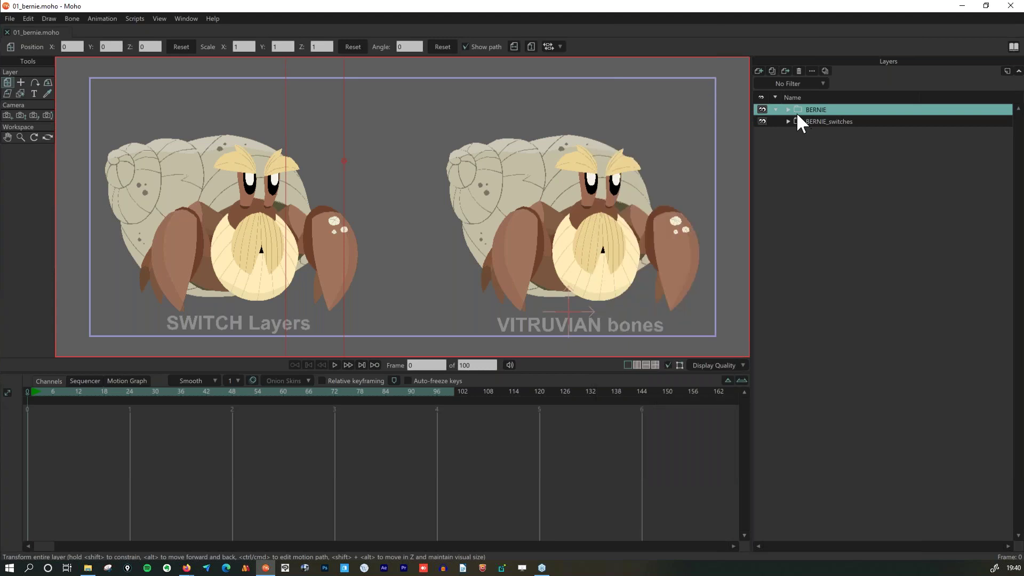
{"action": "left_click", "coordinate": [789, 109]}
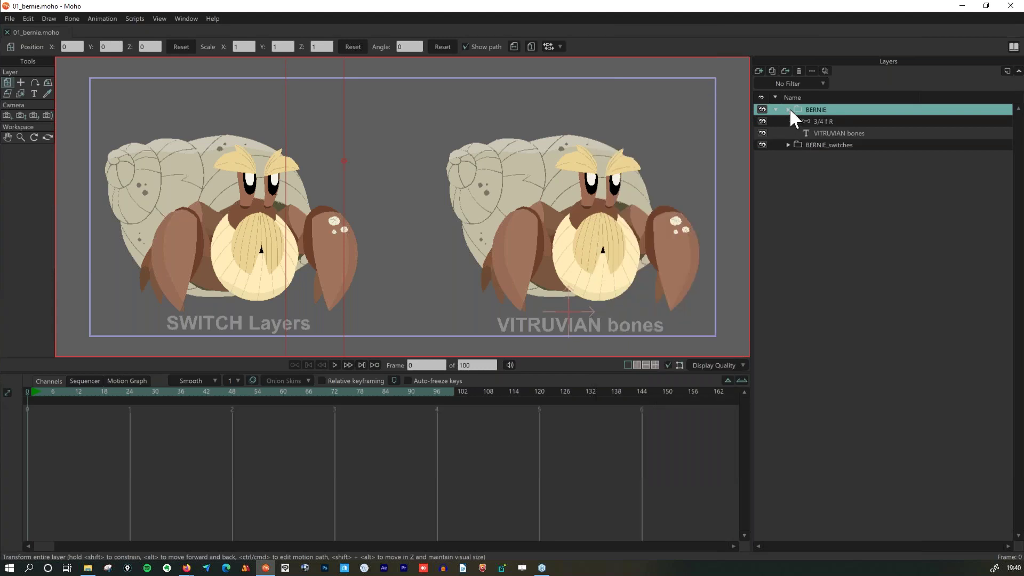
{"action": "left_click", "coordinate": [788, 145]}
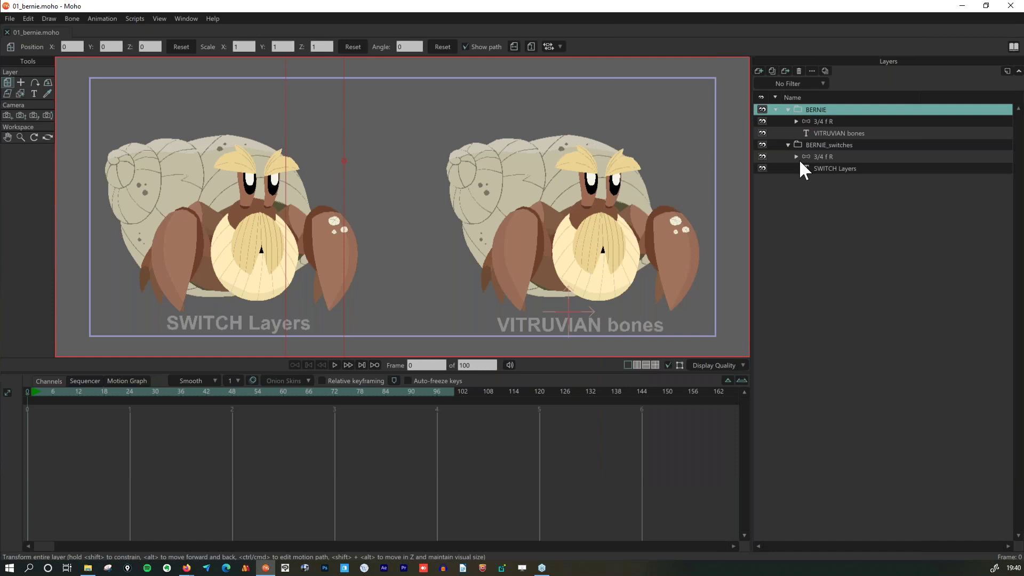
{"action": "left_click", "coordinate": [800, 153]}
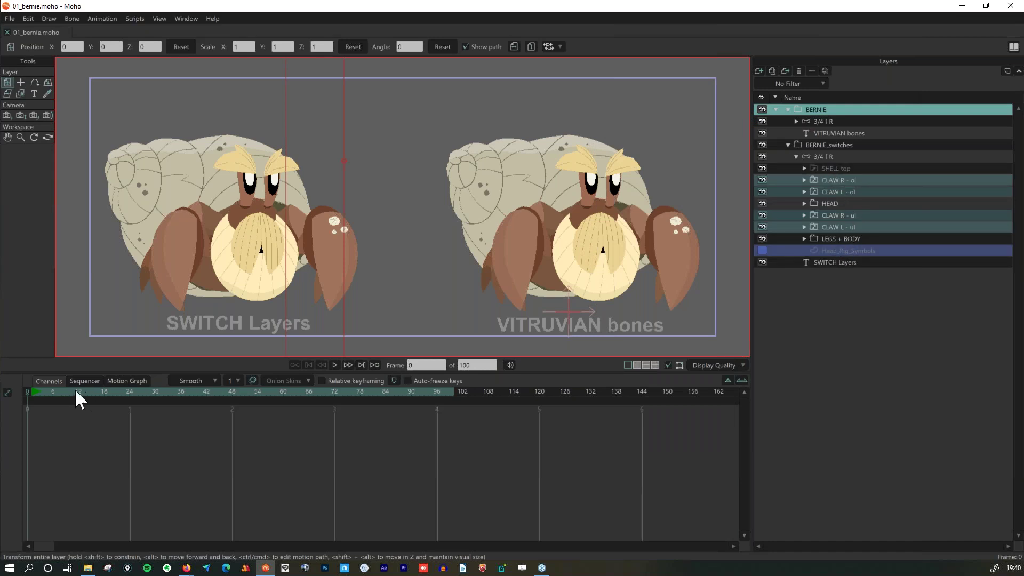
At frame 6, switch both the CLAW R - ol and CLAW R - ul layers to up.
{"action": "left_click", "coordinate": [54, 394]}
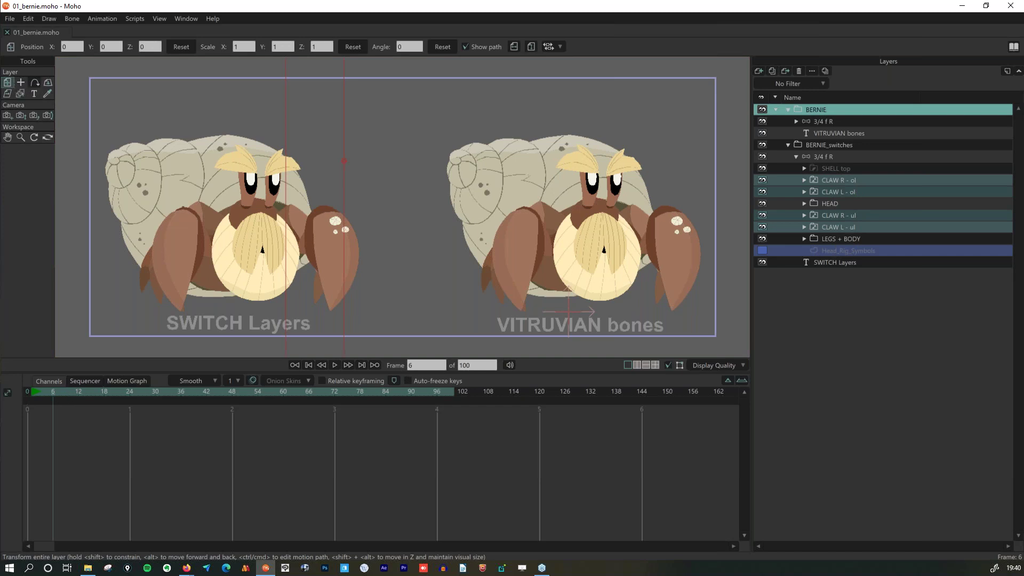
{"action": "right_click", "coordinate": [839, 177]}
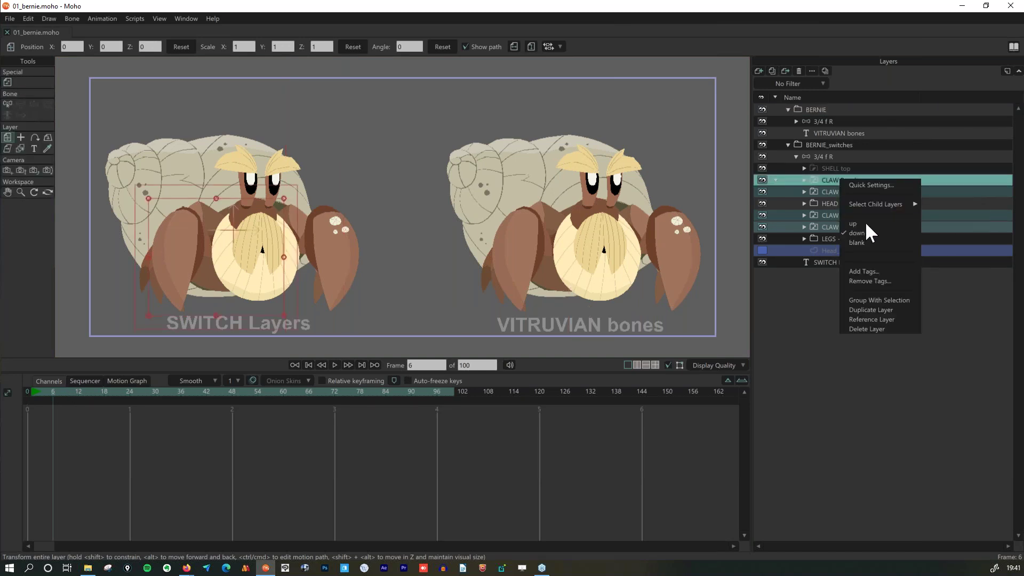
{"action": "left_click", "coordinate": [865, 223]}
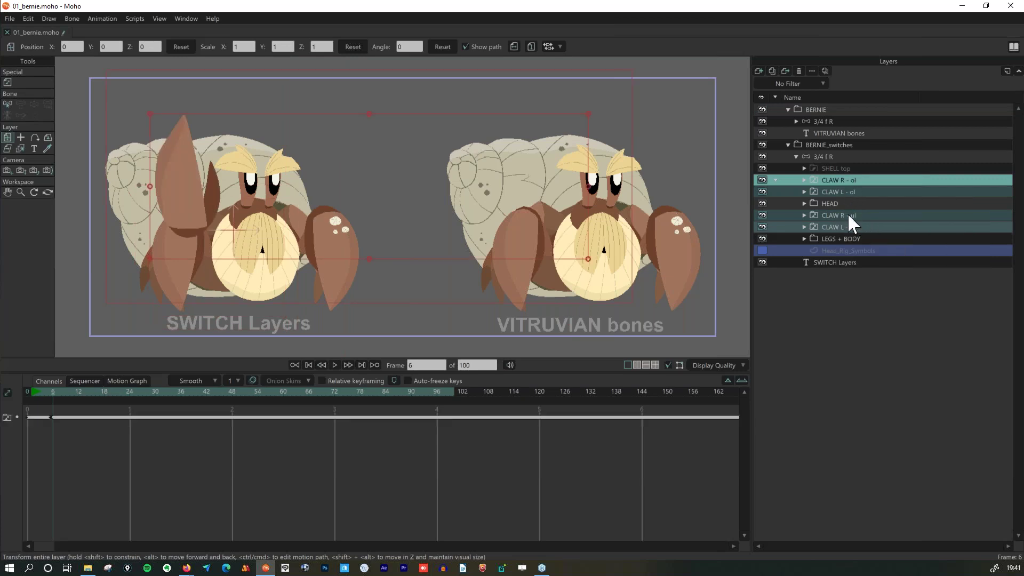
{"action": "right_click", "coordinate": [848, 215]}
{"action": "left_click", "coordinate": [865, 256]}
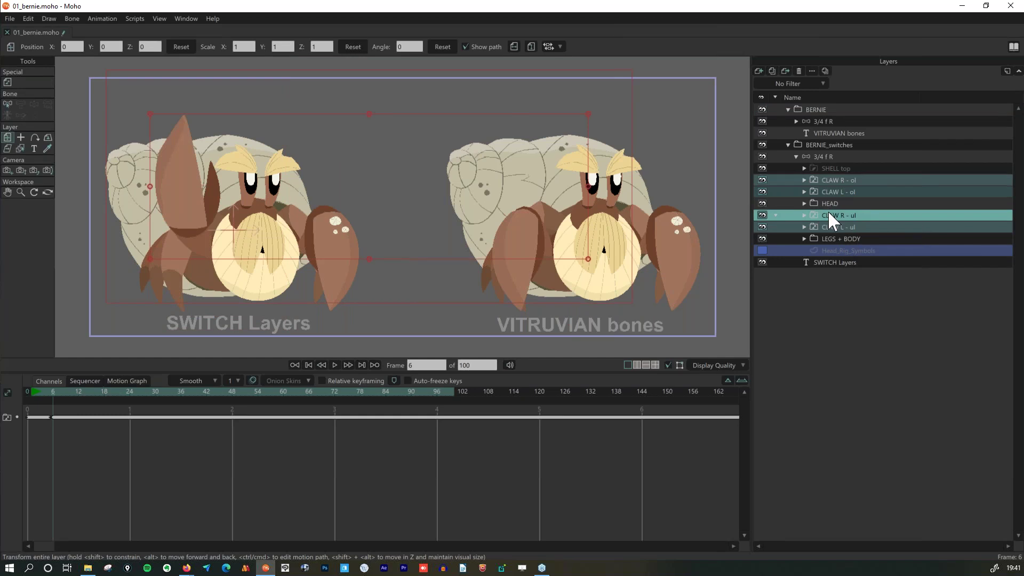
Select the up layer inside CLAW R - ol and rotate its claw bones toward the head with the Transform Bone tool.
{"action": "left_click", "coordinate": [803, 180]}
{"action": "left_click", "coordinate": [841, 191]}
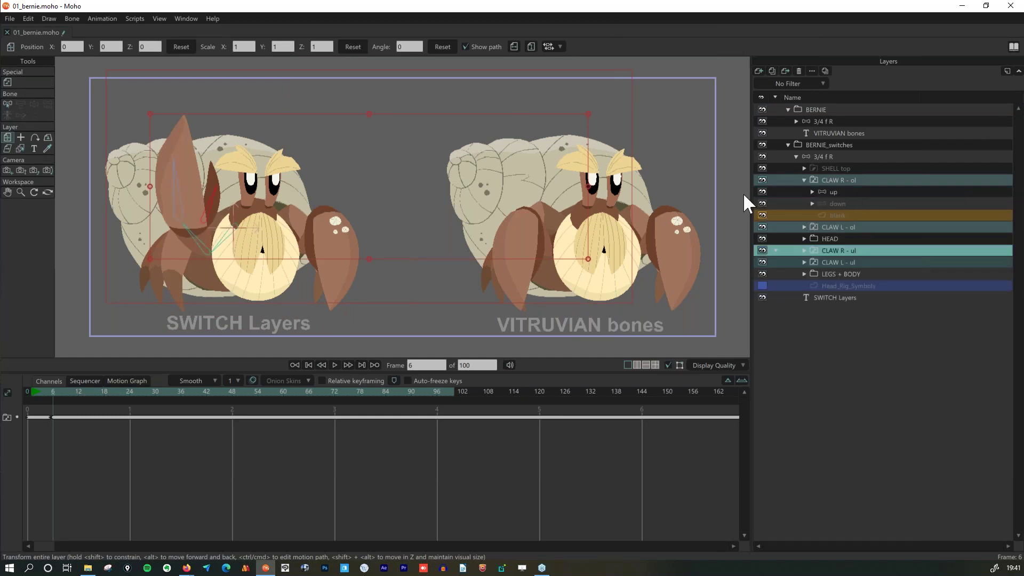
{"action": "left_click", "coordinate": [20, 81]}
{"action": "left_click_drag", "start_coordinate": [169, 167], "coordinate": [194, 192]}
Copy the frame 6 bone keys from CLAW R - ol's up layer to the up layer inside CLAW R - ul.
{"action": "left_click_drag", "start_coordinate": [35, 410], "coordinate": [86, 481]}
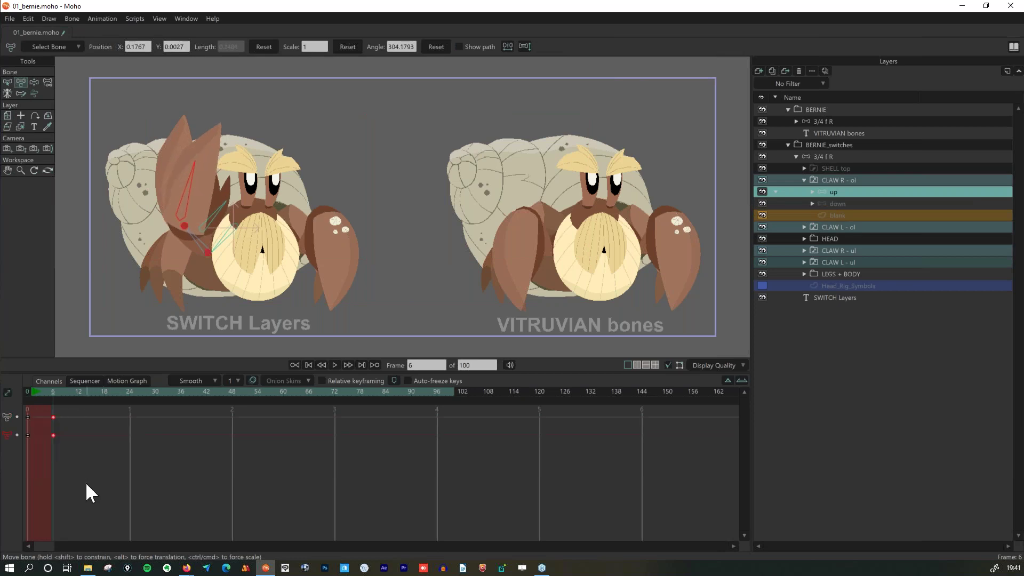
{"action": "left_click", "coordinate": [804, 250]}
{"action": "left_click", "coordinate": [855, 262]}
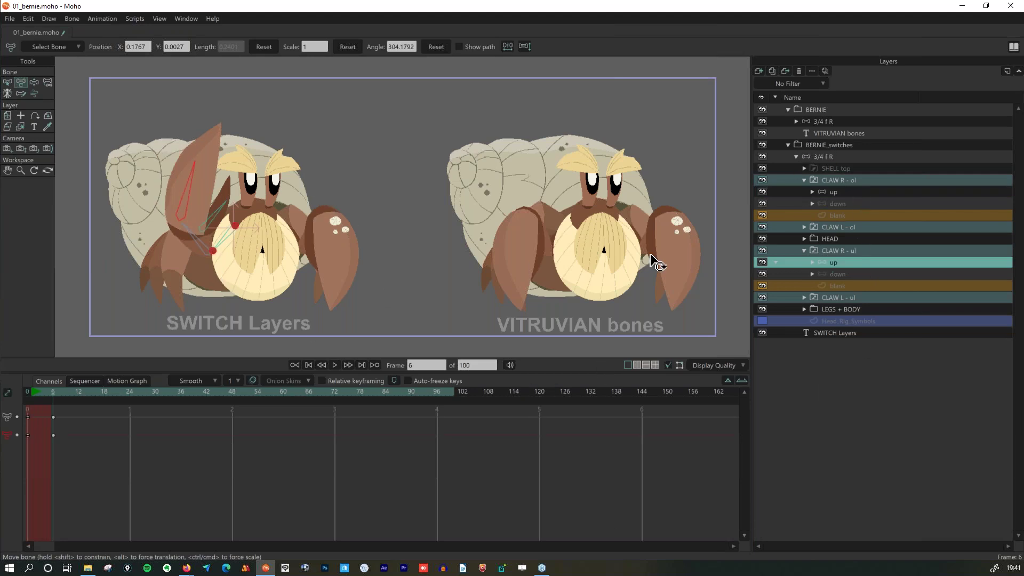
Collapse and hide the BERNIE_switches group, and select the 3/4 f R bone layer in the BERNIE group.
{"action": "left_click", "coordinate": [785, 142]}
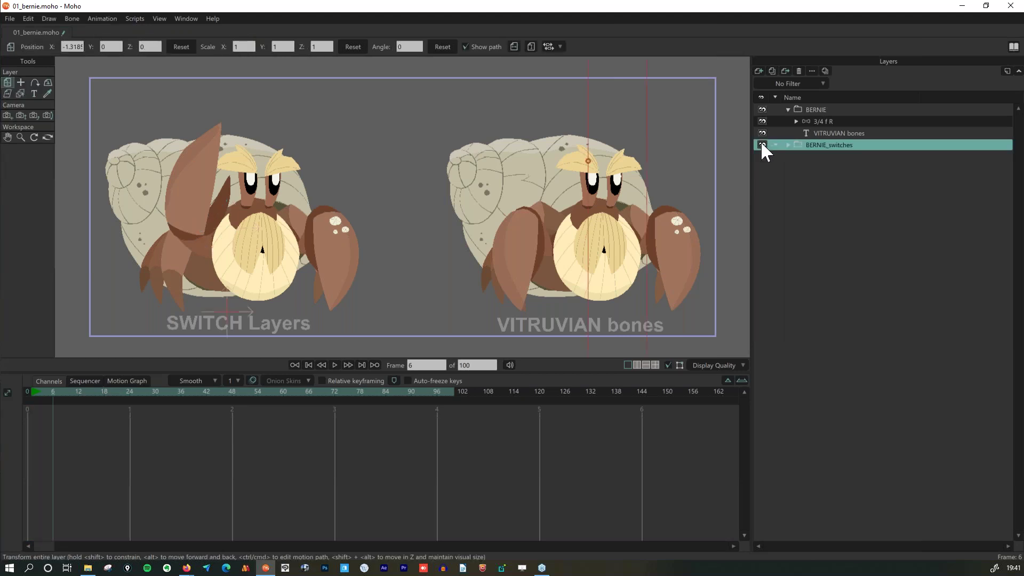
{"action": "left_click", "coordinate": [762, 144]}
{"action": "left_click", "coordinate": [842, 122]}
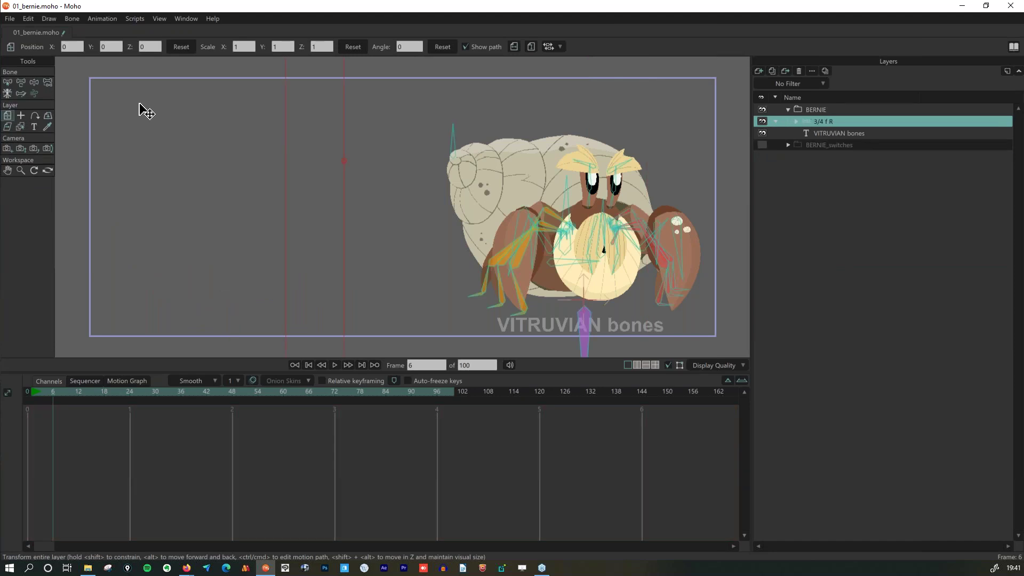
Select the clawR - down_1 bone and switch its Vitruvian group to clawR - up_1 at frame 6.
{"action": "left_click", "coordinate": [7, 83]}
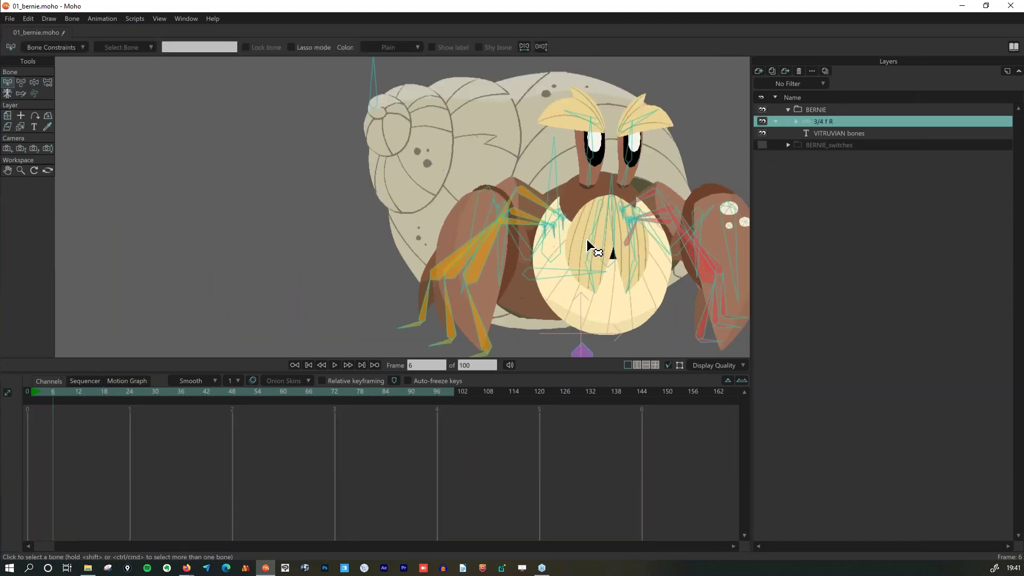
{"action": "scroll", "coordinate": [591, 249], "scroll_direction": "up", "scroll_amount": 3}
{"action": "left_click", "coordinate": [535, 247]}
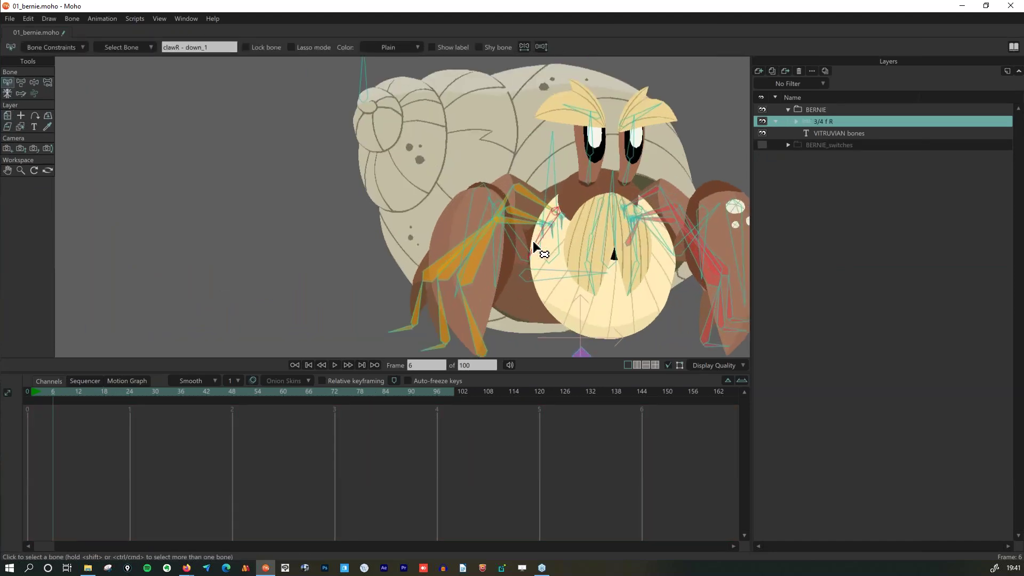
{"action": "mouse_move", "coordinate": [534, 247]}
{"action": "left_mouse_down"}
{"action": "mouse_move", "coordinate": [525, 246]}
{"action": "mouse_move", "coordinate": [521, 297]}
{"action": "left_mouse_up"}
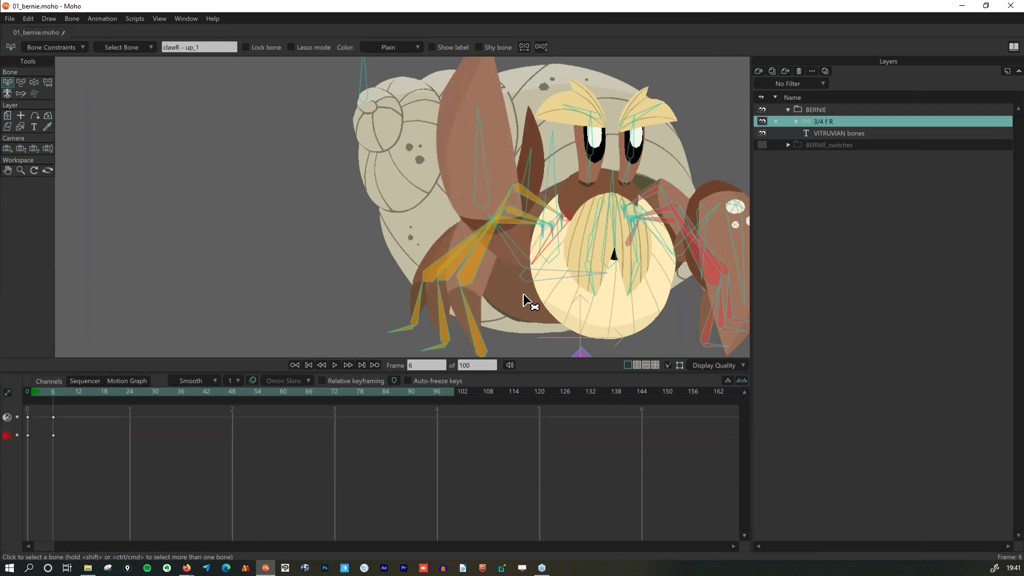
Pose the raised claw's bones at frame 6 with the Transform Bone tool, swinging the arm outward away from the head.
{"action": "left_click", "coordinate": [21, 83]}
{"action": "left_click_drag", "start_coordinate": [487, 142], "coordinate": [528, 146]}
{"action": "left_click_drag", "start_coordinate": [507, 251], "coordinate": [316, 333]}
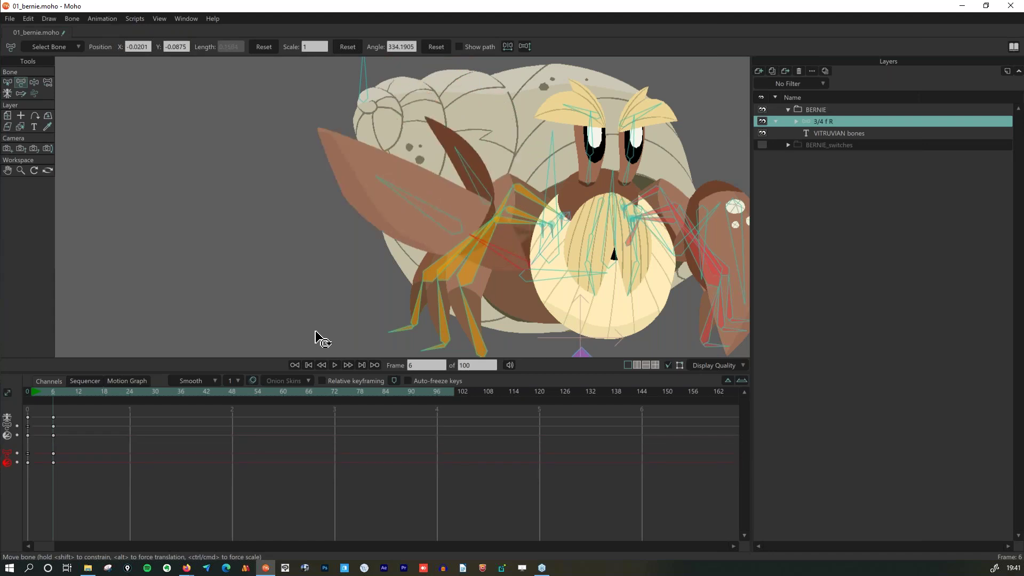
At frame 9, switch the posed claw back to its down bones and adjust its lowered pose.
{"action": "left_click_drag", "start_coordinate": [63, 391], "coordinate": [65, 393]}
{"action": "left_click", "coordinate": [420, 302]}
{"action": "left_click_drag", "start_coordinate": [426, 305], "coordinate": [514, 275]}
{"action": "scroll", "coordinate": [516, 279], "scroll_direction": "down", "scroll_amount": 3}
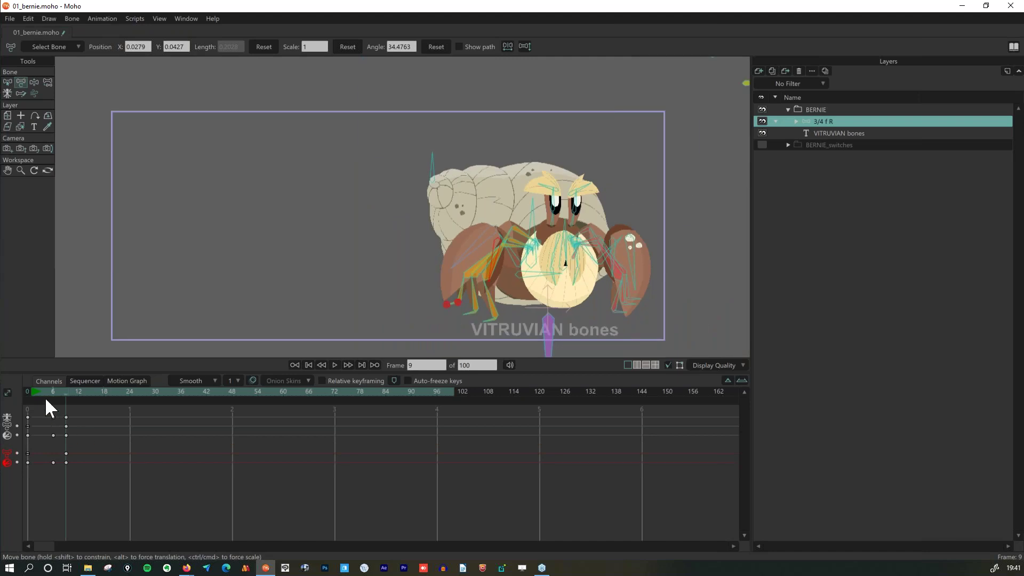
Scrub the claw animation to frame 23 and examine the layers inside BERNIE's 3/4 f R bone layer.
{"action": "left_click_drag", "start_coordinate": [56, 390], "coordinate": [124, 398]}
{"action": "left_click", "coordinate": [540, 330]}
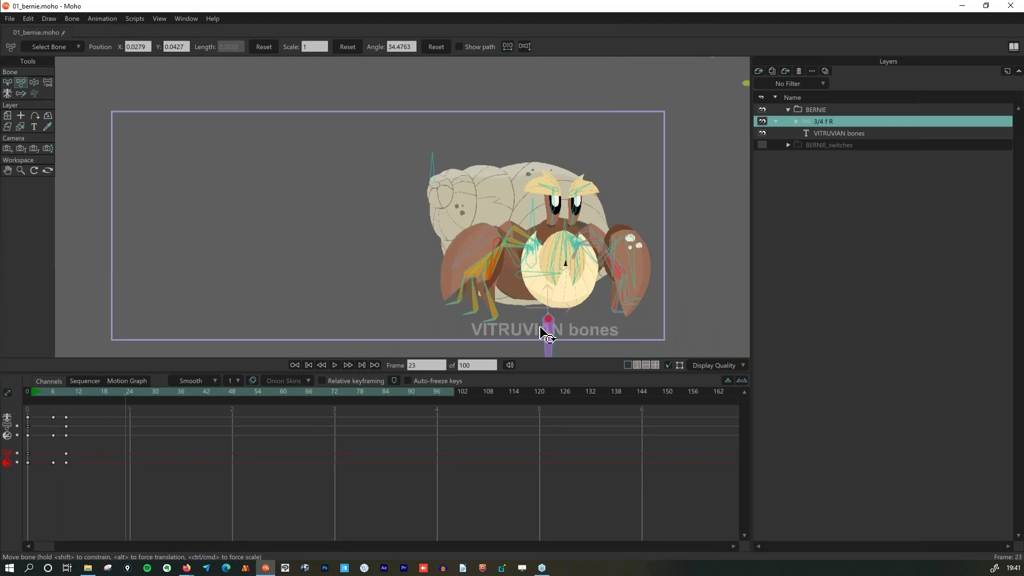
{"action": "left_click", "coordinate": [495, 201]}
{"action": "left_click", "coordinate": [796, 122]}
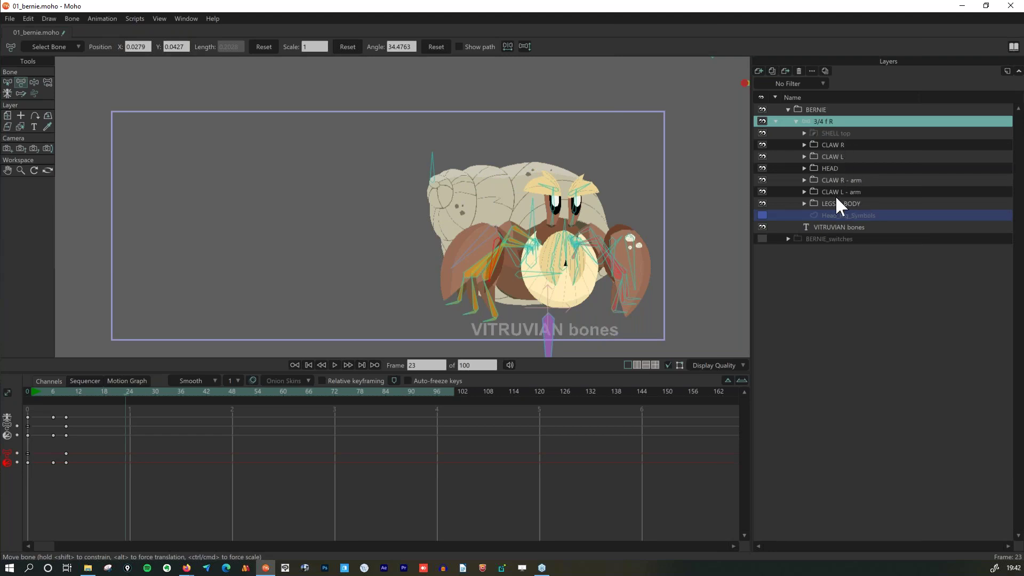
{"action": "left_click", "coordinate": [796, 122]}
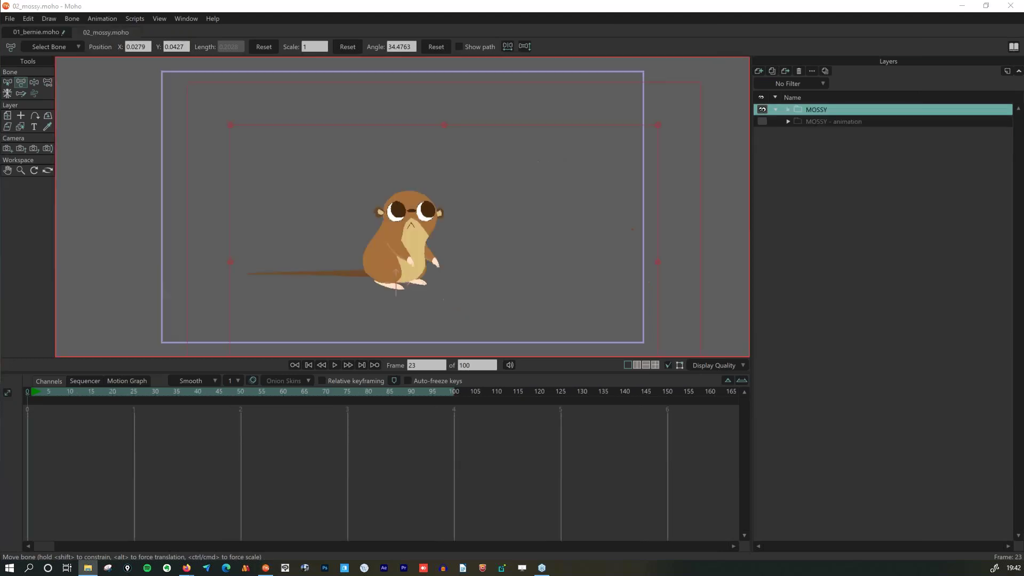
In 02_mossy.moho, select the mossy bone layer and disable its mossy and arm back Vitruvian groups.
{"action": "left_click", "coordinate": [789, 109]}
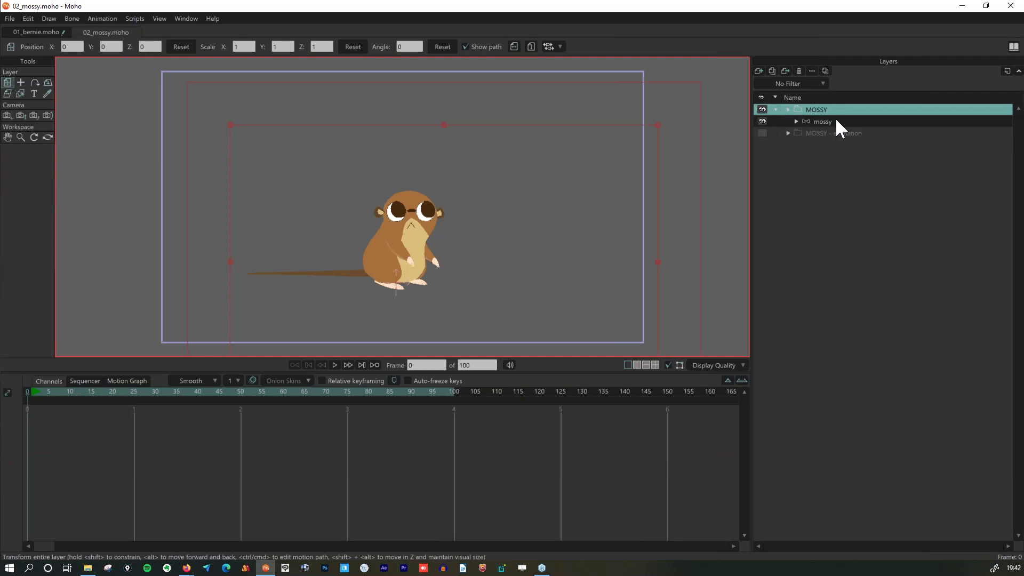
{"action": "left_click", "coordinate": [835, 122]}
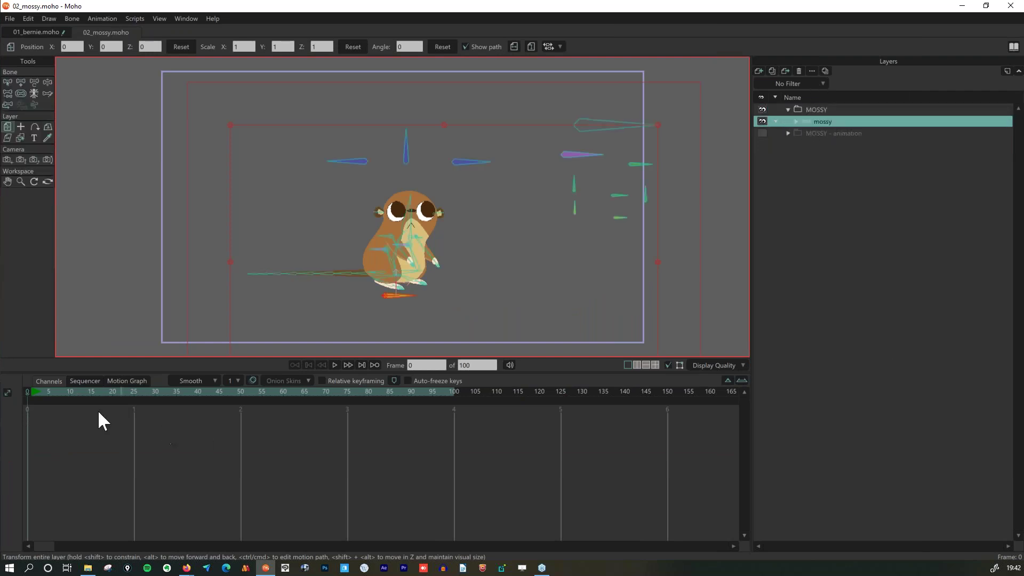
{"action": "left_click", "coordinate": [34, 93]}
{"action": "left_click", "coordinate": [446, 46]}
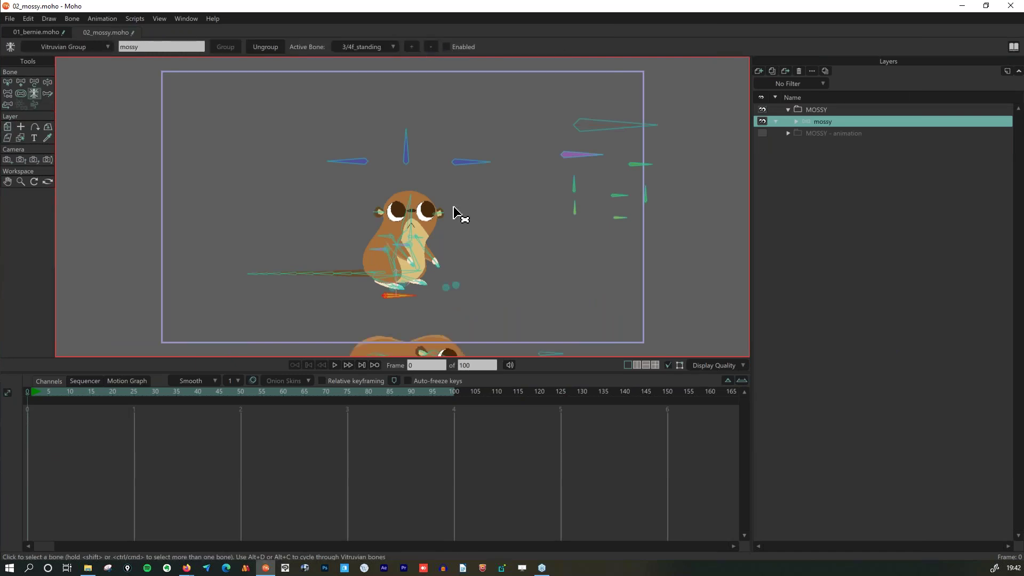
{"action": "left_click", "coordinate": [419, 238]}
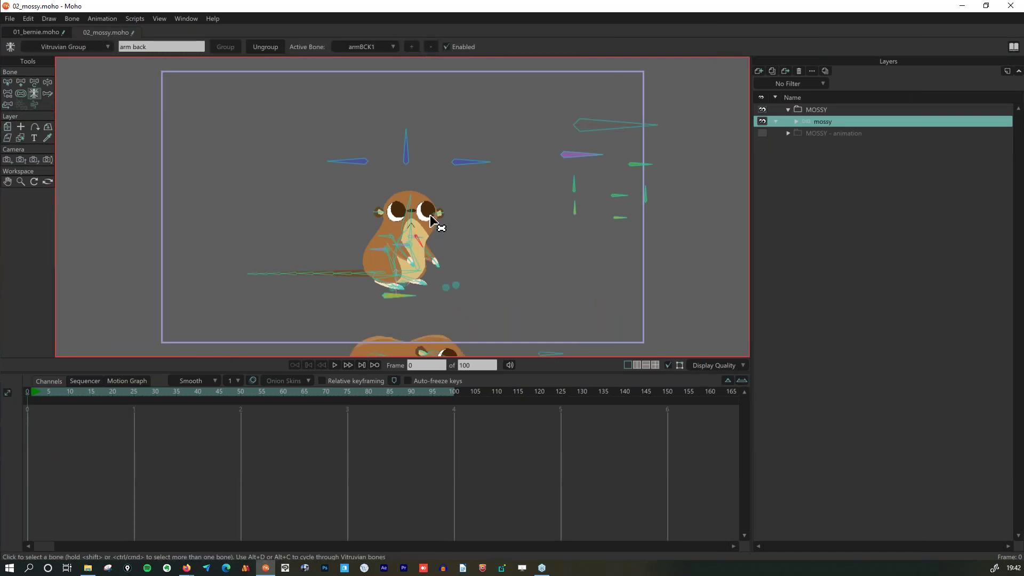
{"action": "left_click", "coordinate": [445, 47]}
Hide the MOSSY group, show MOSSY - animation and select the mossy bone layer inside it.
{"action": "left_click", "coordinate": [786, 109]}
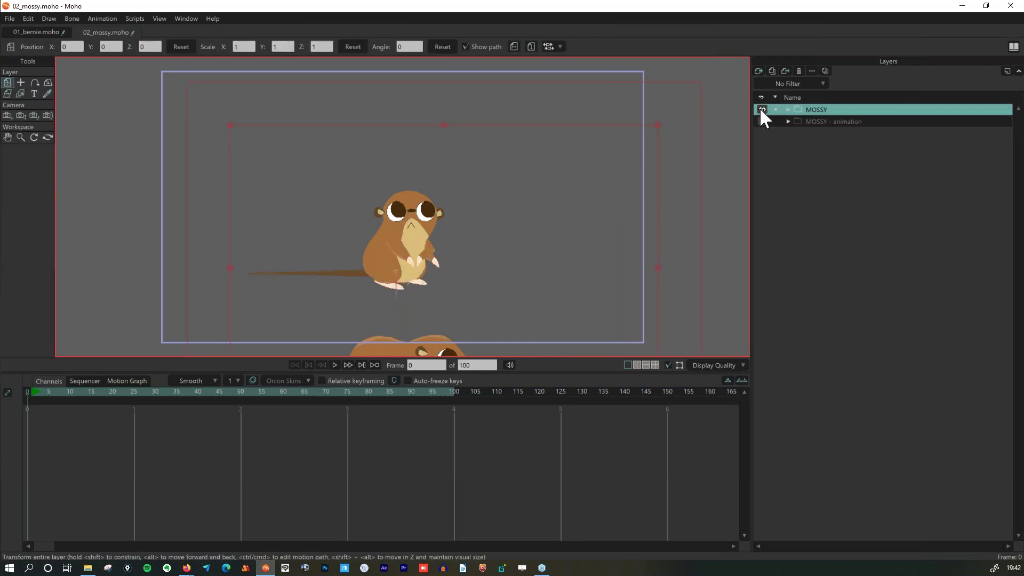
{"action": "left_click", "coordinate": [760, 108]}
{"action": "left_click", "coordinate": [761, 120]}
{"action": "left_click", "coordinate": [821, 133]}
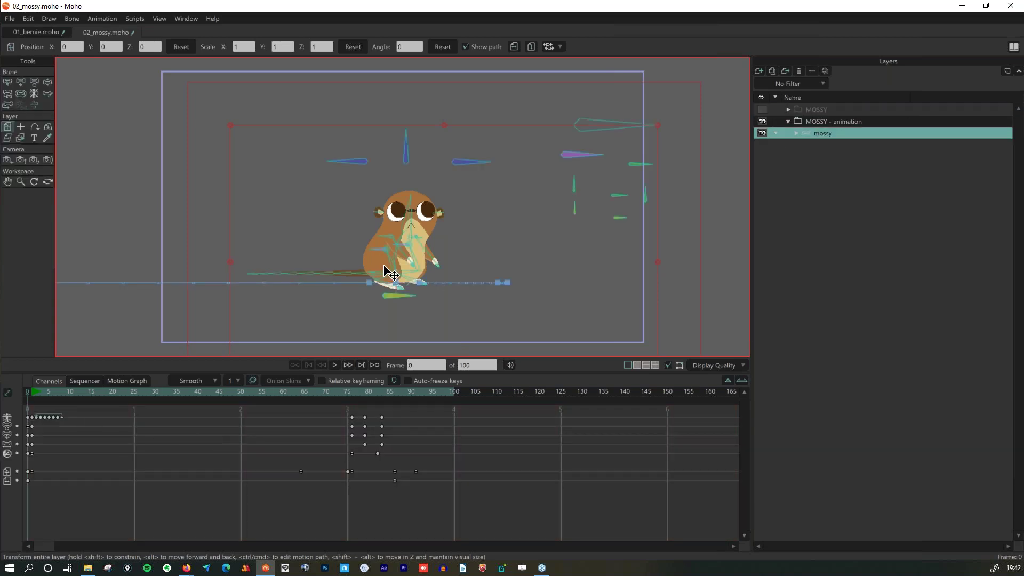
Play Mossy's animation, stop playback and scrub to frame 78 to examine the pose.
{"action": "key", "text": "space"}
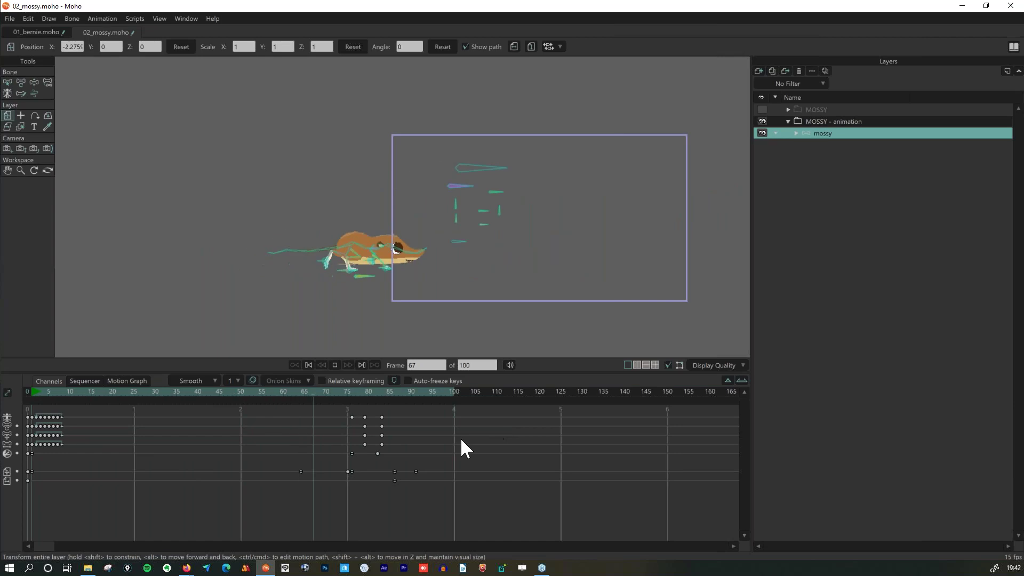
{"action": "key", "text": "space"}
{"action": "mouse_move", "coordinate": [360, 391]}
{"action": "left_mouse_down"}
{"action": "mouse_move", "coordinate": [386, 394]}
{"action": "mouse_move", "coordinate": [360, 394]}
{"action": "left_mouse_up"}
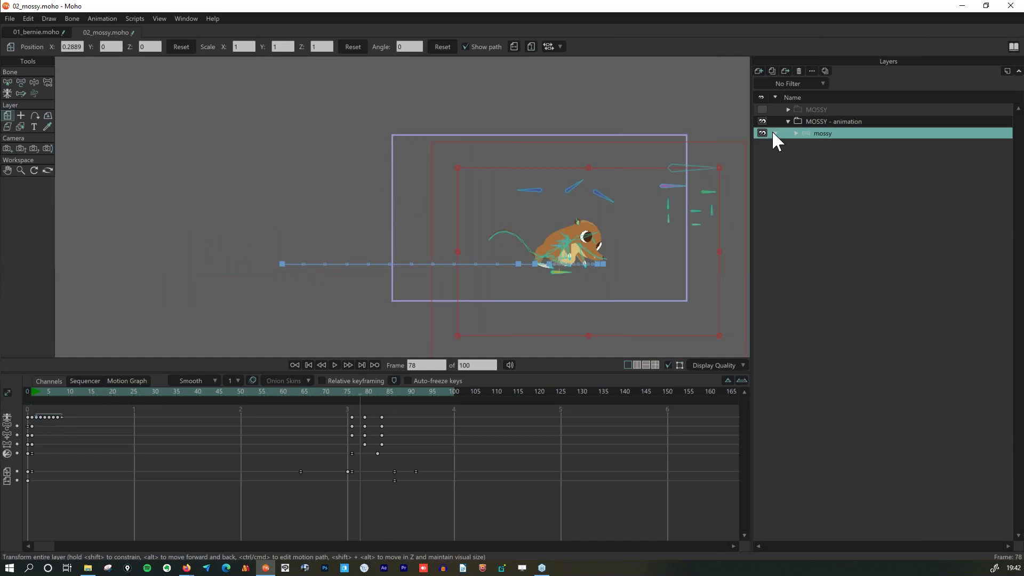
Scrub Mossy's animation to frame 90 and, in 03_baba.moho, select the 3/4 f bone layer inside BABA.
{"action": "left_click_drag", "start_coordinate": [374, 392], "coordinate": [412, 410]}
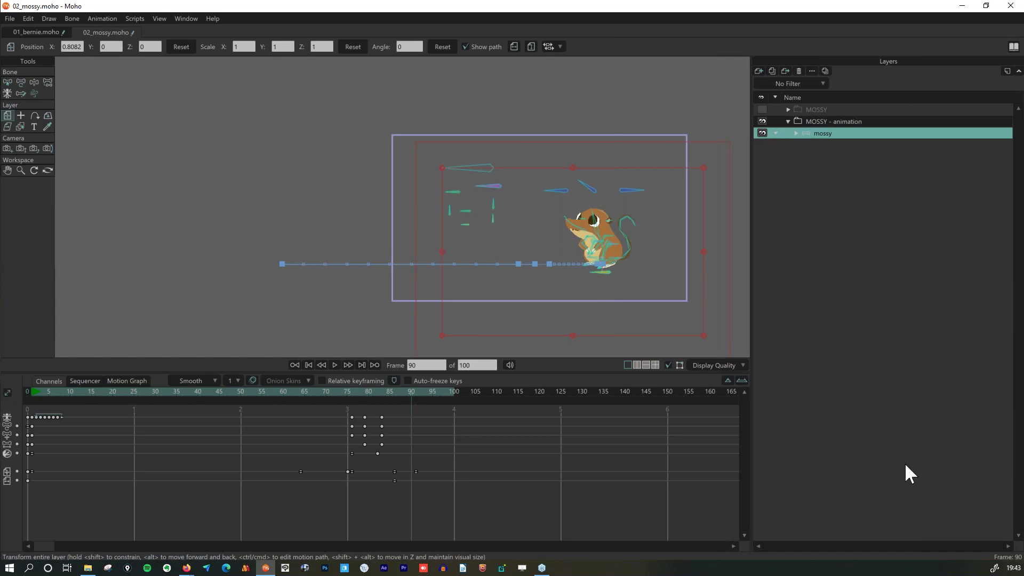
{"action": "key", "text": "alt+Tab"}
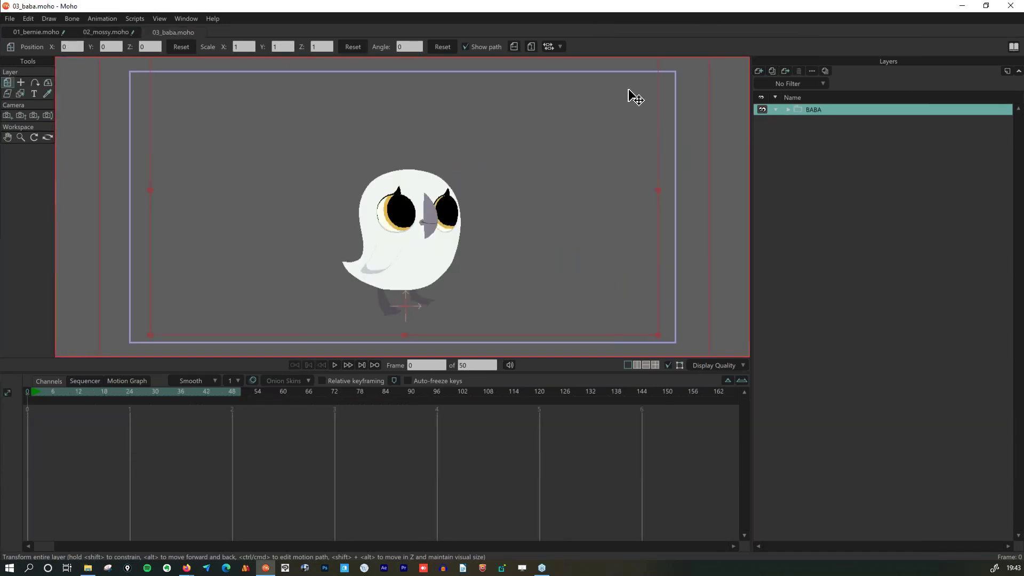
{"action": "left_click", "coordinate": [788, 109]}
{"action": "left_click", "coordinate": [841, 121]}
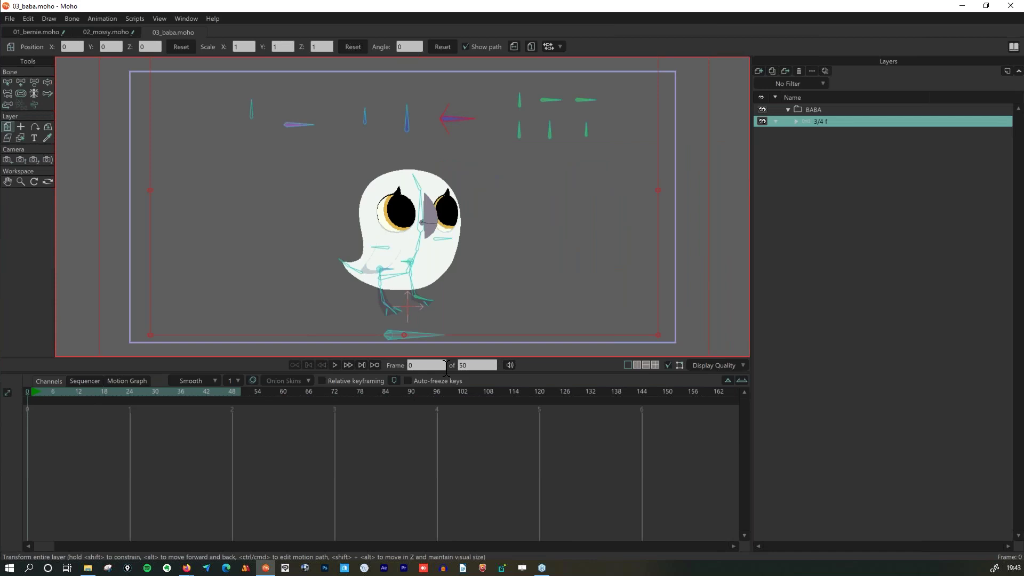
Disable the BABA Vitruvian group through its standing bone and clear the bone selection.
{"action": "left_click", "coordinate": [7, 83]}
{"action": "left_click", "coordinate": [404, 338]}
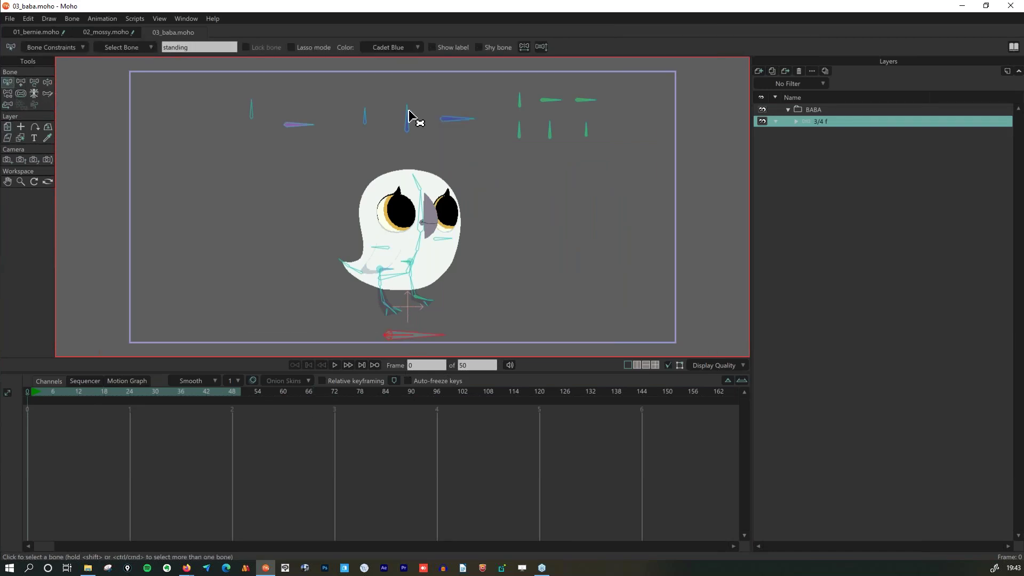
{"action": "left_click", "coordinate": [34, 94]}
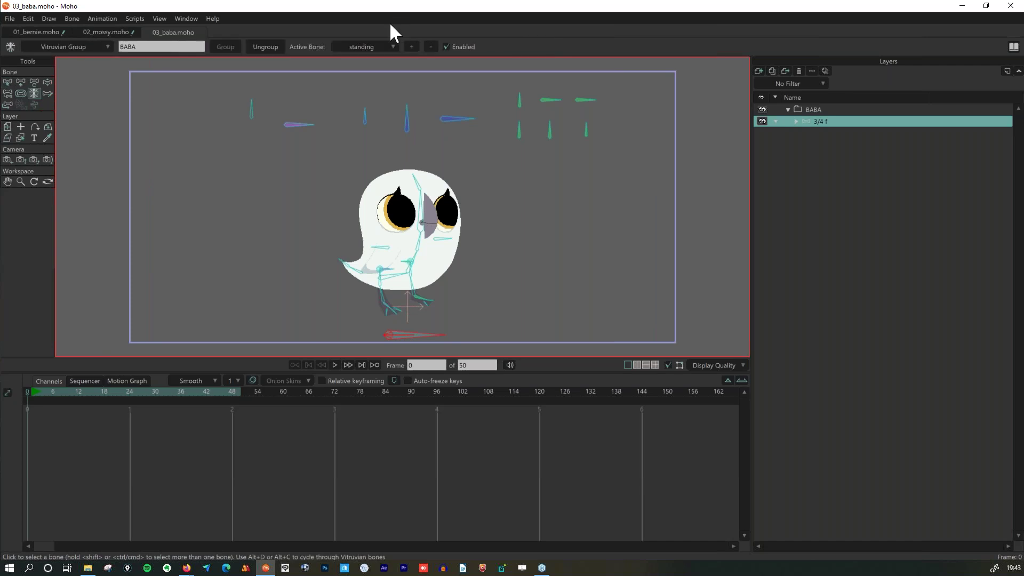
{"action": "left_click", "coordinate": [446, 46]}
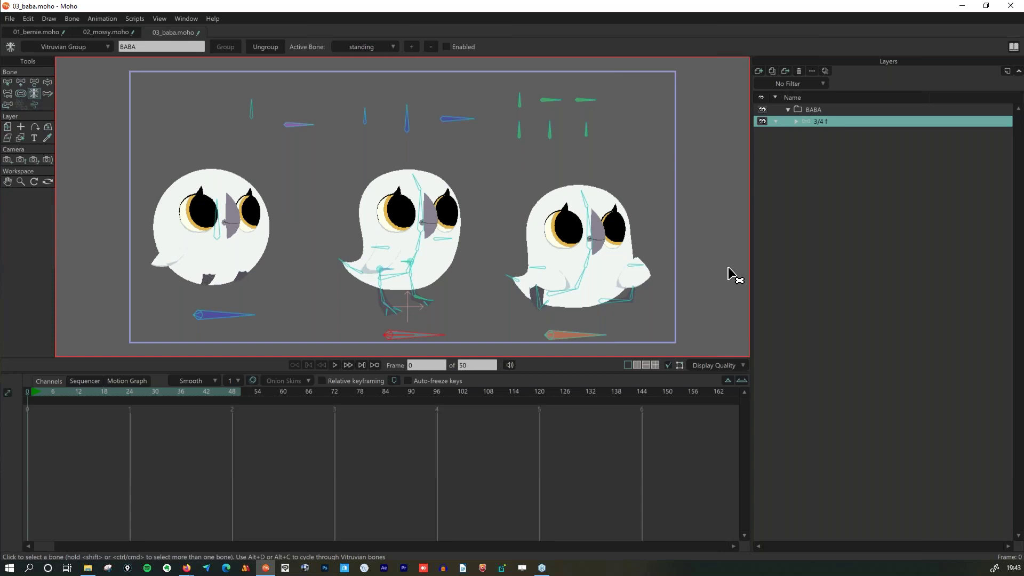
{"action": "left_click", "coordinate": [8, 82]}
{"action": "left_click", "coordinate": [117, 114]}
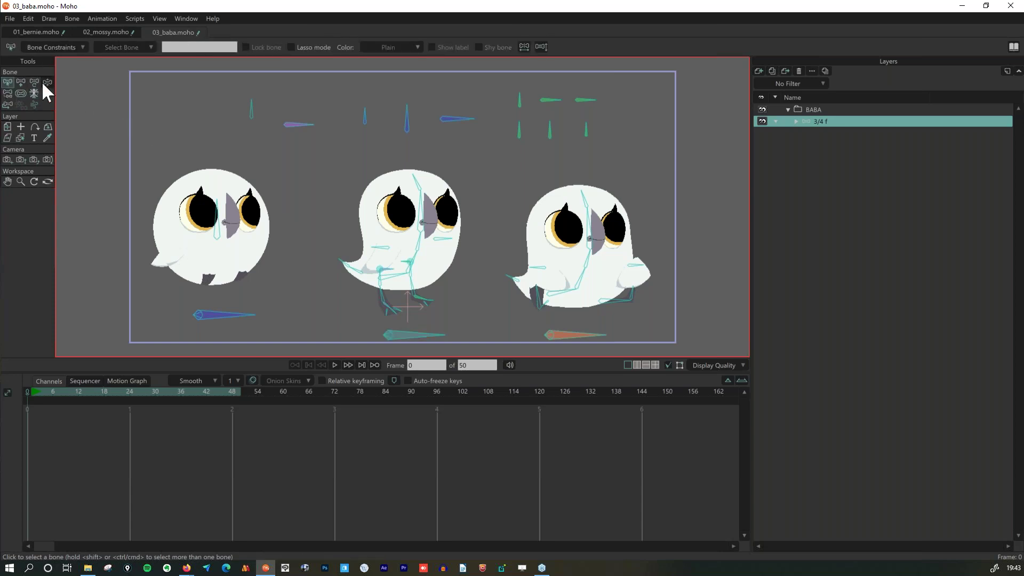
Preview the overlapping poses with Manipulate Bones and re-enable the BABA Vitruvian group through its standing bone.
{"action": "left_click", "coordinate": [45, 81]}
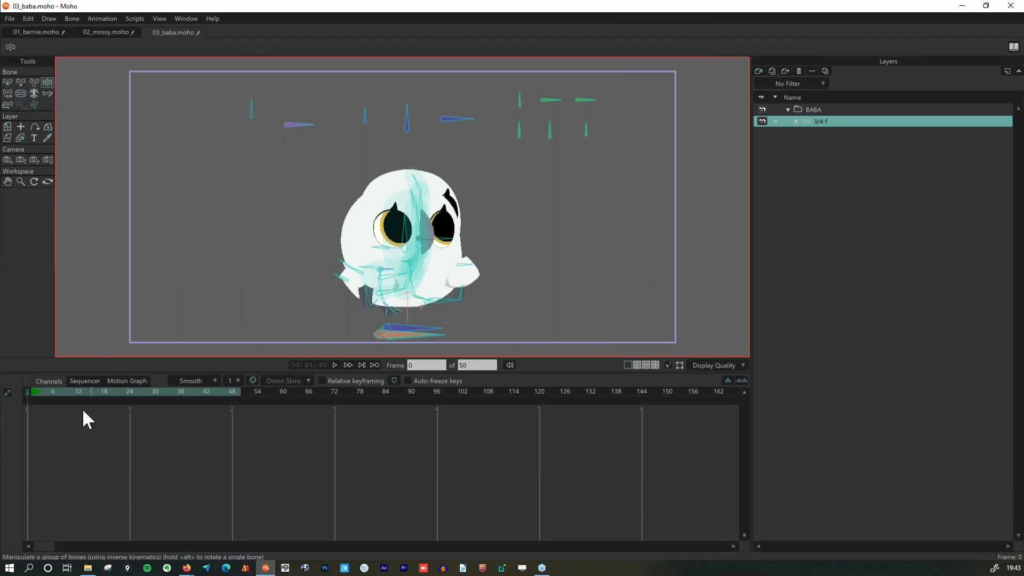
{"action": "left_click", "coordinate": [8, 82]}
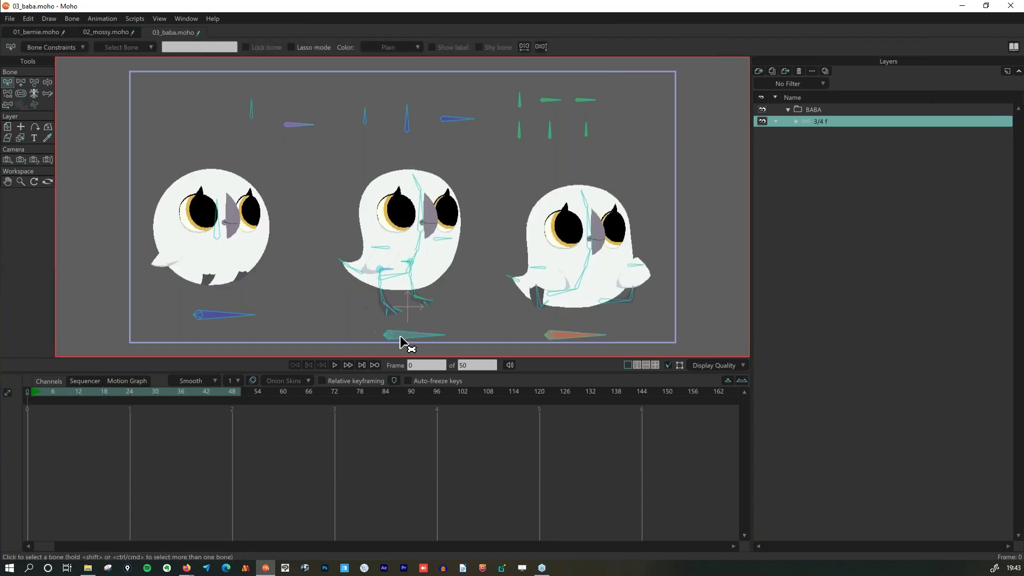
{"action": "left_click", "coordinate": [401, 337]}
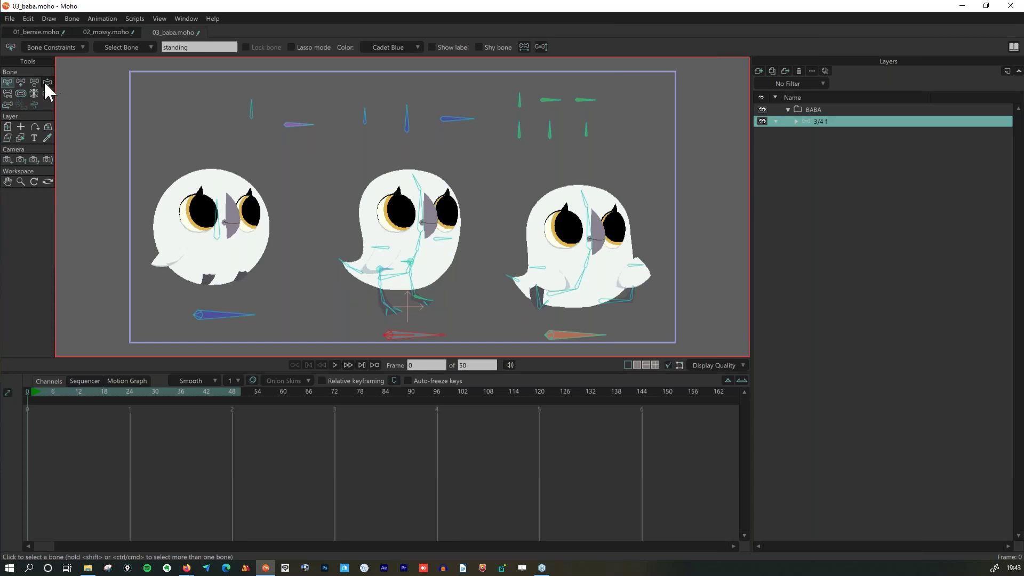
{"action": "left_click", "coordinate": [34, 93]}
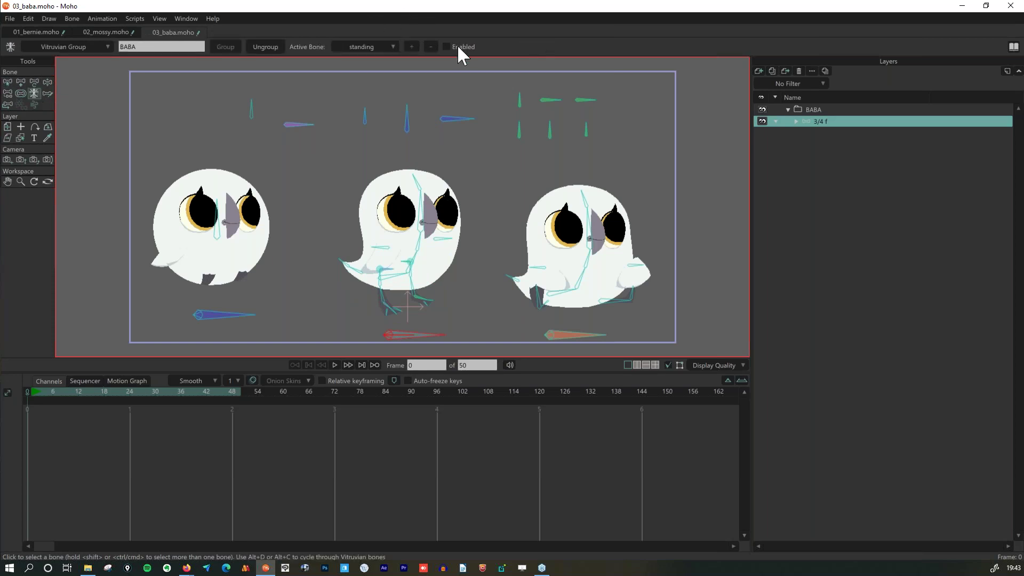
{"action": "left_click", "coordinate": [456, 45]}
At frame 6, rotate Baba's pupil and eyelid control bones to close the eyes, and select the standing bone.
{"action": "left_click", "coordinate": [52, 392]}
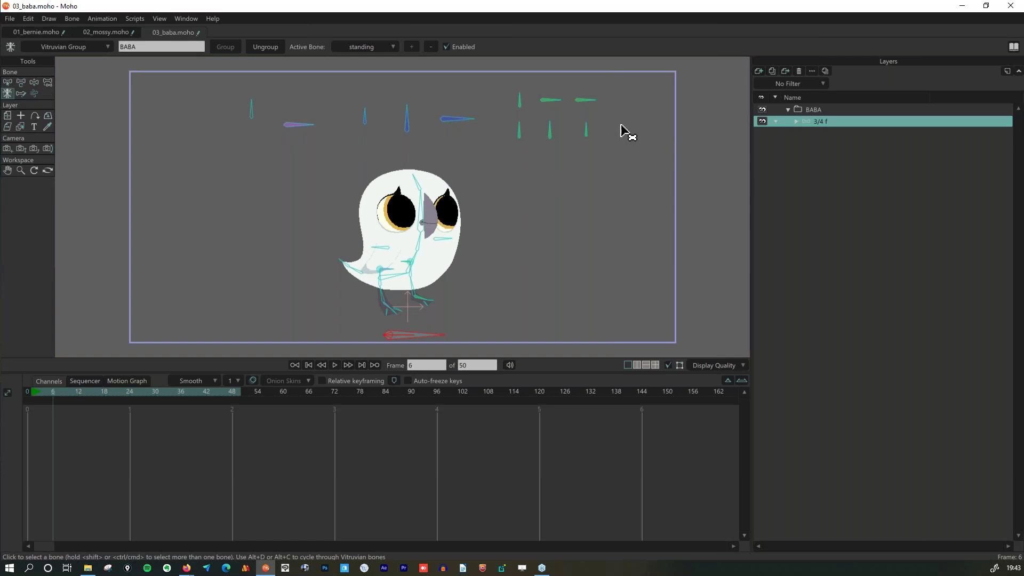
{"action": "left_click", "coordinate": [20, 82]}
{"action": "left_click_drag", "start_coordinate": [517, 99], "coordinate": [563, 96]}
{"action": "left_click_drag", "start_coordinate": [521, 131], "coordinate": [558, 155]}
{"action": "left_click", "coordinate": [410, 336]}
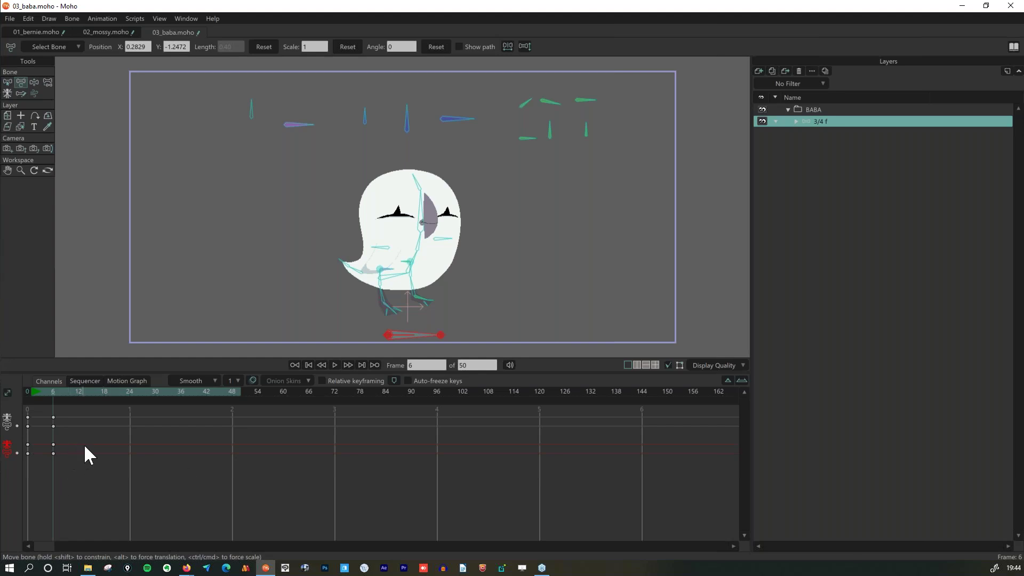
Switch Baba to the sitting pose, reopen the eyes and redirect the pupils, and switch to the ball pose.
{"action": "key", "text": "ctrl+z"}
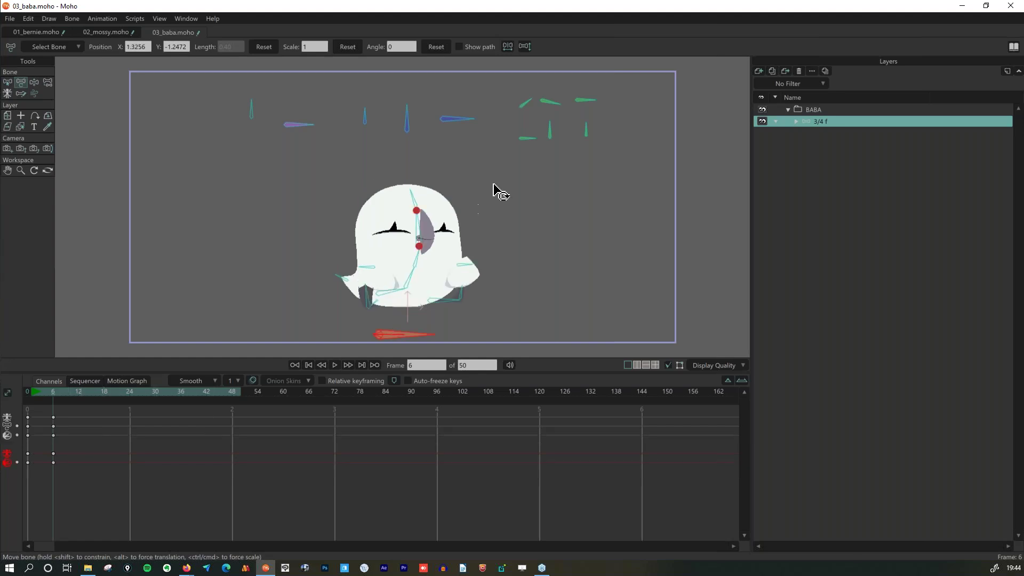
{"action": "mouse_move", "coordinate": [533, 139]}
{"action": "left_mouse_down"}
{"action": "mouse_move", "coordinate": [530, 131]}
{"action": "mouse_move", "coordinate": [550, 167]}
{"action": "mouse_move", "coordinate": [517, 119]}
{"action": "mouse_move", "coordinate": [531, 128]}
{"action": "left_mouse_up"}
{"action": "left_click_drag", "start_coordinate": [612, 163], "coordinate": [523, 96]}
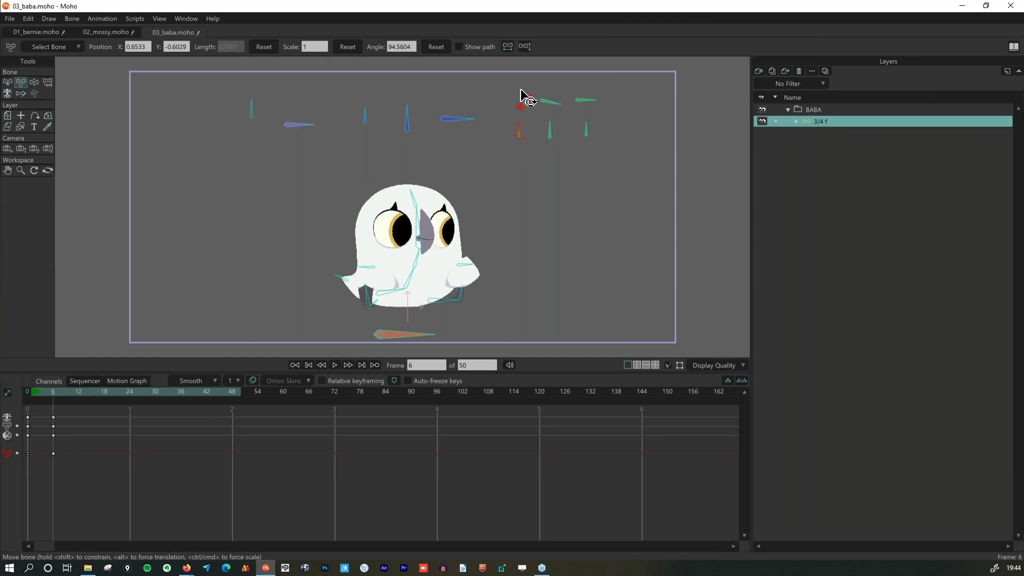
{"action": "left_click_drag", "start_coordinate": [443, 81], "coordinate": [522, 216]}
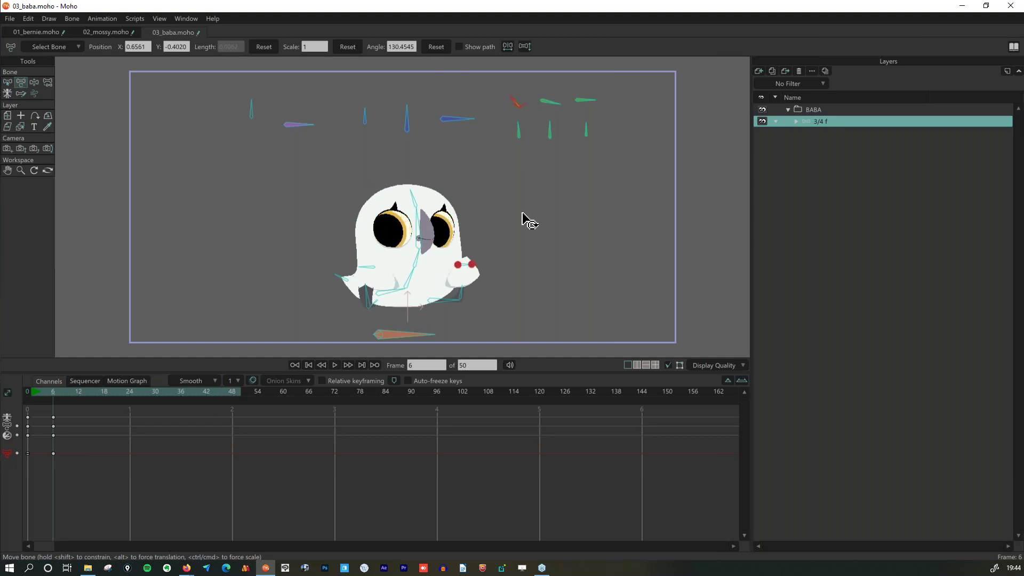
{"action": "left_click_drag", "start_coordinate": [401, 338], "coordinate": [399, 339]}
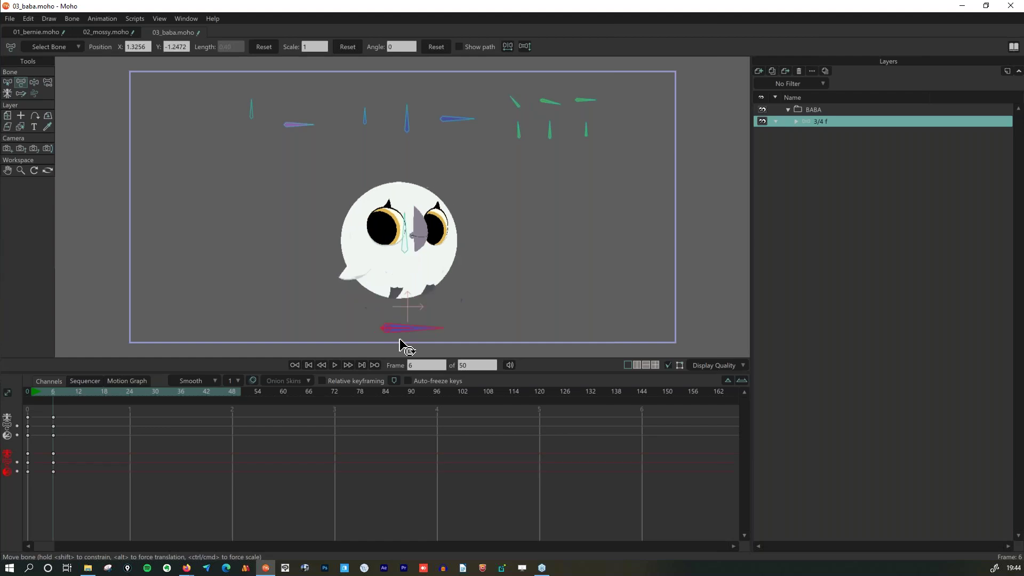
Rotate the pupil control bones in the ball pose so Baba looks upward.
{"action": "mouse_move", "coordinate": [558, 99]}
{"action": "left_mouse_down"}
{"action": "mouse_move", "coordinate": [555, 68]}
{"action": "mouse_move", "coordinate": [553, 108]}
{"action": "mouse_move", "coordinate": [560, 82]}
{"action": "left_mouse_up"}
{"action": "left_click_drag", "start_coordinate": [509, 104], "coordinate": [521, 128]}
{"action": "left_click_drag", "start_coordinate": [590, 96], "coordinate": [521, 101]}
{"action": "left_click", "coordinate": [524, 99]}
Test the look U/D bone in the ball and standing poses, leaving it at about 357.1 degrees in standing.
{"action": "left_click_drag", "start_coordinate": [450, 118], "coordinate": [468, 106]}
{"action": "left_click", "coordinate": [408, 328]}
{"action": "left_click_drag", "start_coordinate": [418, 338], "coordinate": [453, 336]}
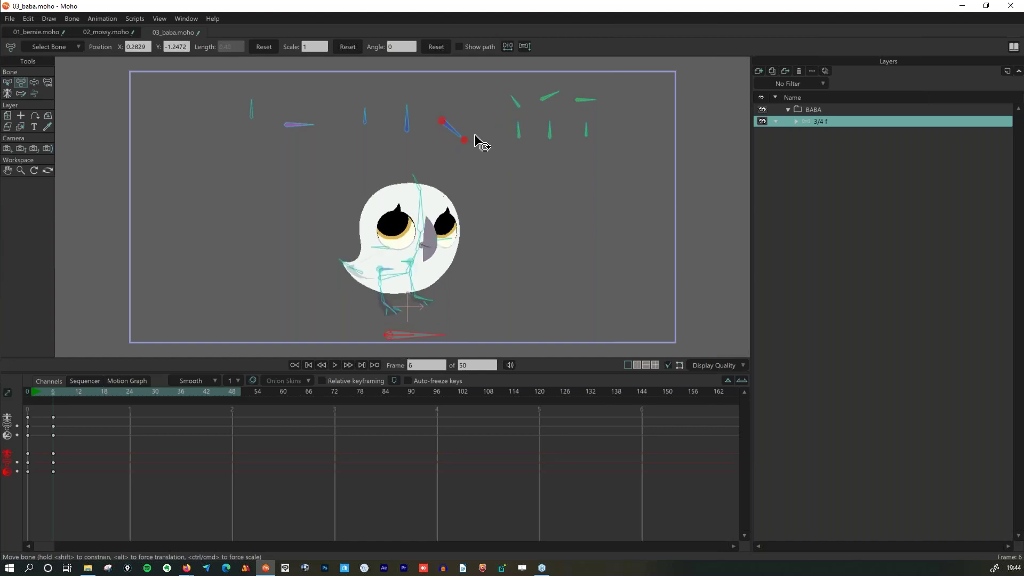
{"action": "mouse_move", "coordinate": [454, 135]}
{"action": "left_mouse_down"}
{"action": "mouse_move", "coordinate": [459, 101]}
{"action": "mouse_move", "coordinate": [460, 167]}
{"action": "mouse_move", "coordinate": [471, 101]}
{"action": "mouse_move", "coordinate": [469, 143]}
{"action": "left_mouse_up"}
{"action": "left_click", "coordinate": [555, 303]}
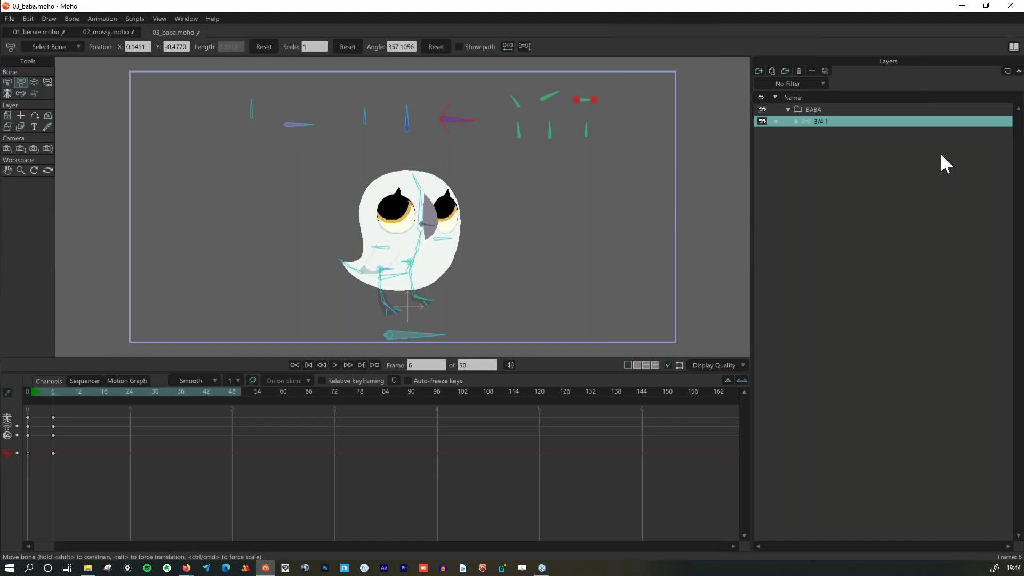
{"action": "key", "text": "alt+Tab"}
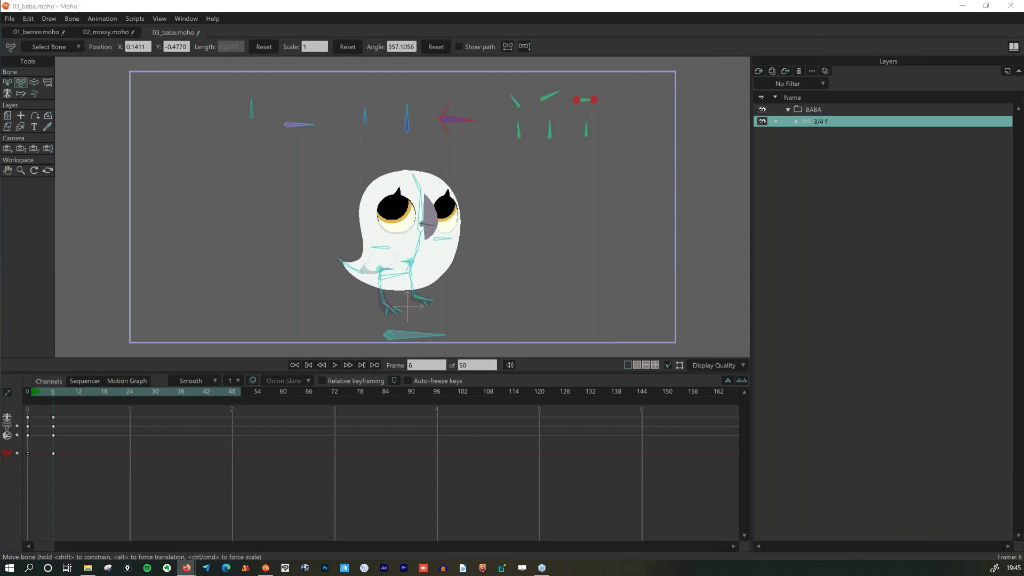
{"action": "left_click", "coordinate": [264, 187]}
{"action": "left_click", "coordinate": [586, 130]}
{"action": "key", "text": "Down"}
{"action": "key", "text": "Down"}
{"action": "key", "text": "Down"}
Select the standing bone and, at frame 17, cycle the BABA Vitruvian group to the ball bone.
{"action": "left_click", "coordinate": [8, 79]}
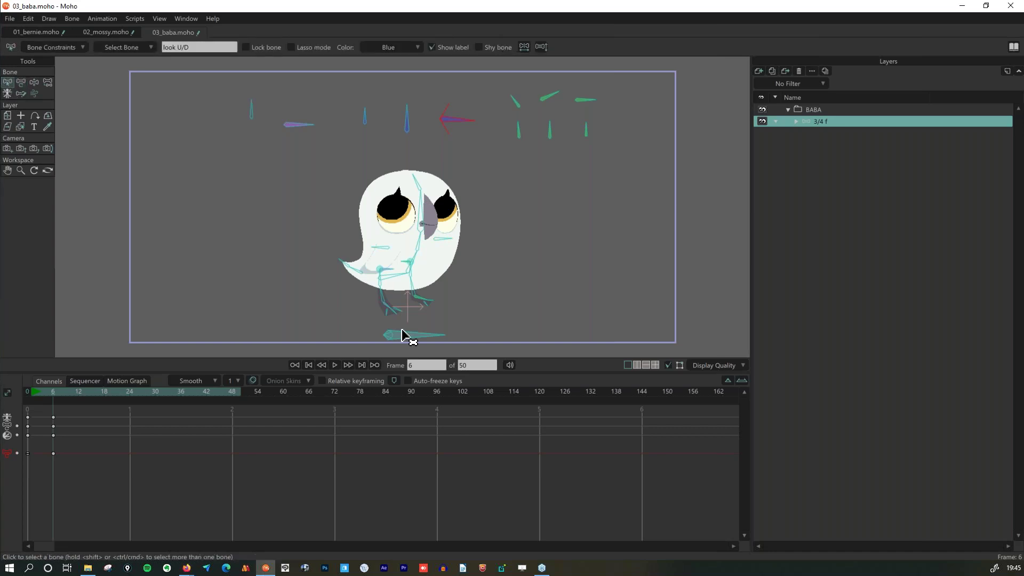
{"action": "left_click", "coordinate": [414, 335]}
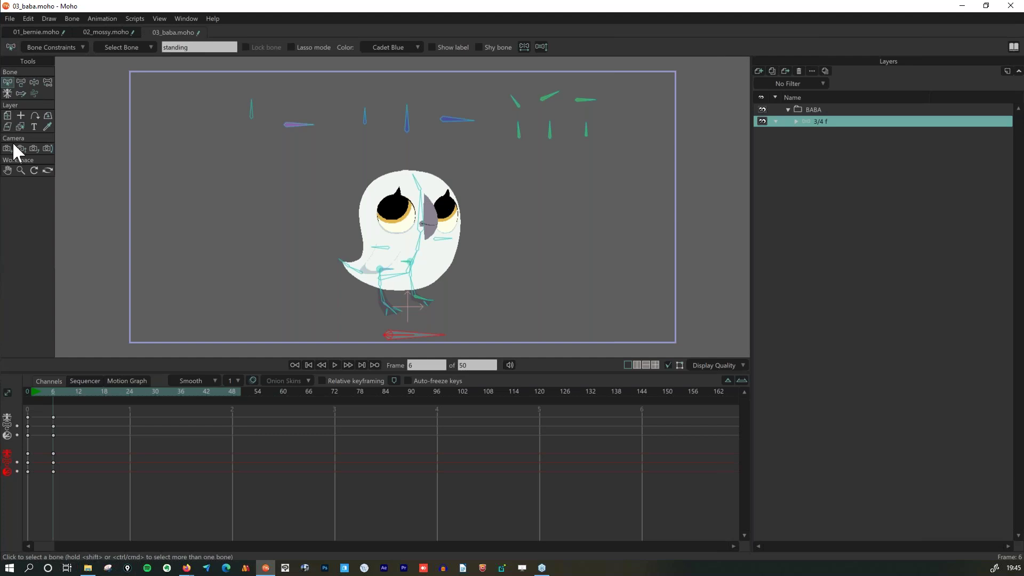
{"action": "left_click", "coordinate": [8, 96]}
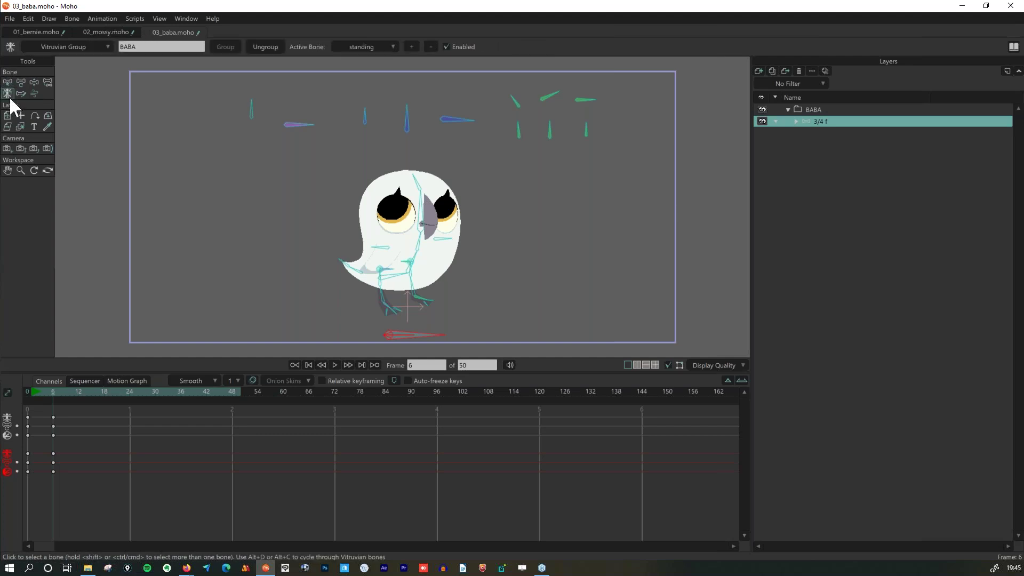
{"action": "left_click", "coordinate": [100, 391]}
{"action": "key", "text": "alt+c"}
{"action": "key", "text": "alt+c"}
{"action": "key", "text": "alt+c"}
{"action": "key", "text": "alt+c"}
{"action": "key", "text": "alt+c"}
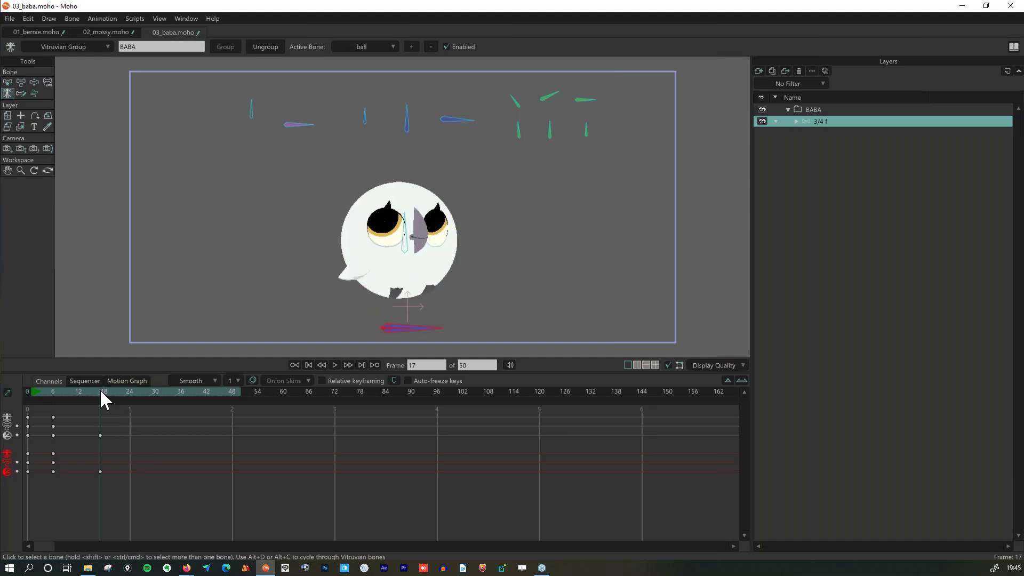
Cycle repeatedly through BABA's Vitruvian bones at frame 17 using the Select Bone tool, ending on the sitting bone.
{"action": "left_click", "coordinate": [11, 80]}
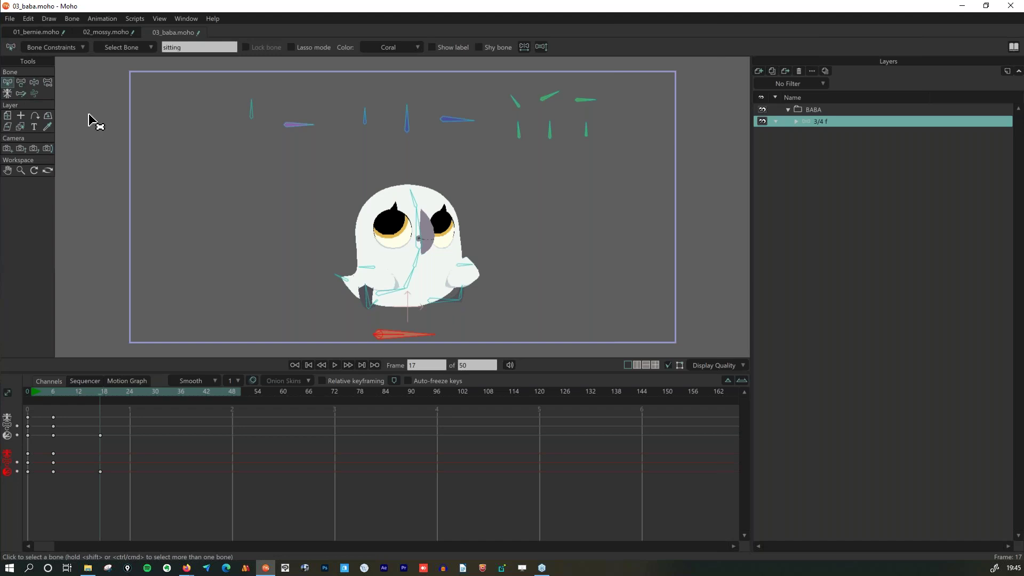
{"action": "key", "text": "alt+c"}
{"action": "key", "text": "alt+c"}
{"action": "key", "text": "alt+c"}
{"action": "key", "text": "alt+c"}
{"action": "key", "text": "alt+c"}
{"action": "key", "text": "alt+c"}
{"action": "left_click", "coordinate": [421, 343]}
{"action": "left_click", "coordinate": [416, 336]}
{"action": "key", "text": "alt+c"}
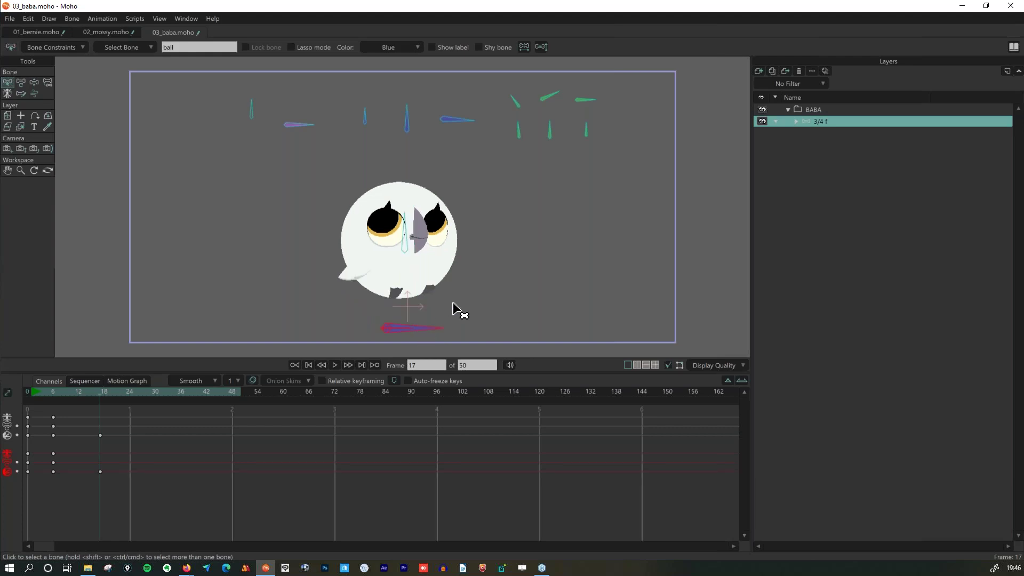
{"action": "key", "text": "alt+c"}
{"action": "key", "text": "alt+c"}
{"action": "key", "text": "alt+c"}
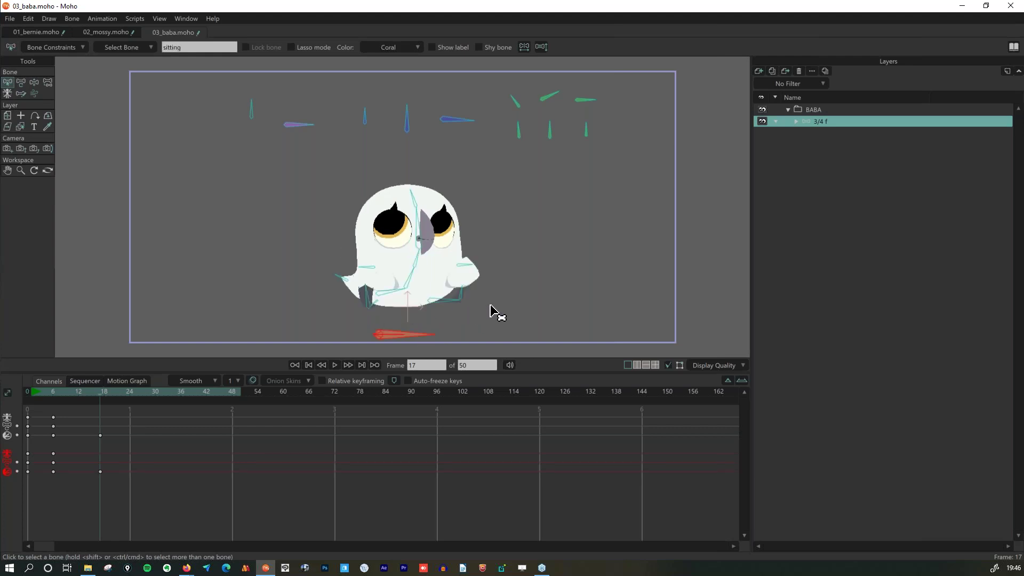
Return the BABA Vitruvian group to the ball bone at frame 17 and key the standing bone at frame 26.
{"action": "left_click", "coordinate": [8, 93]}
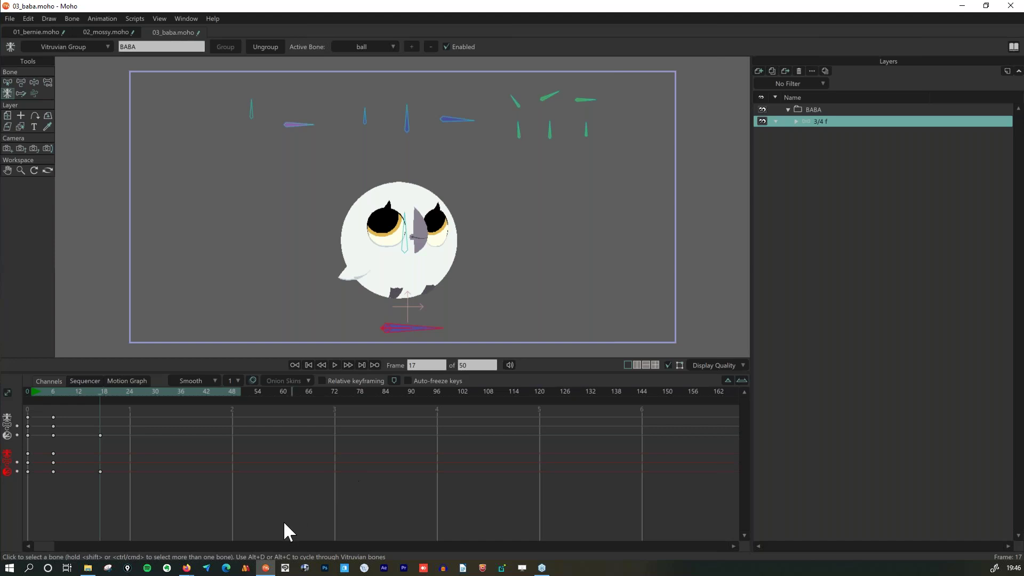
{"action": "left_click", "coordinate": [7, 83]}
{"action": "left_click", "coordinate": [138, 392]}
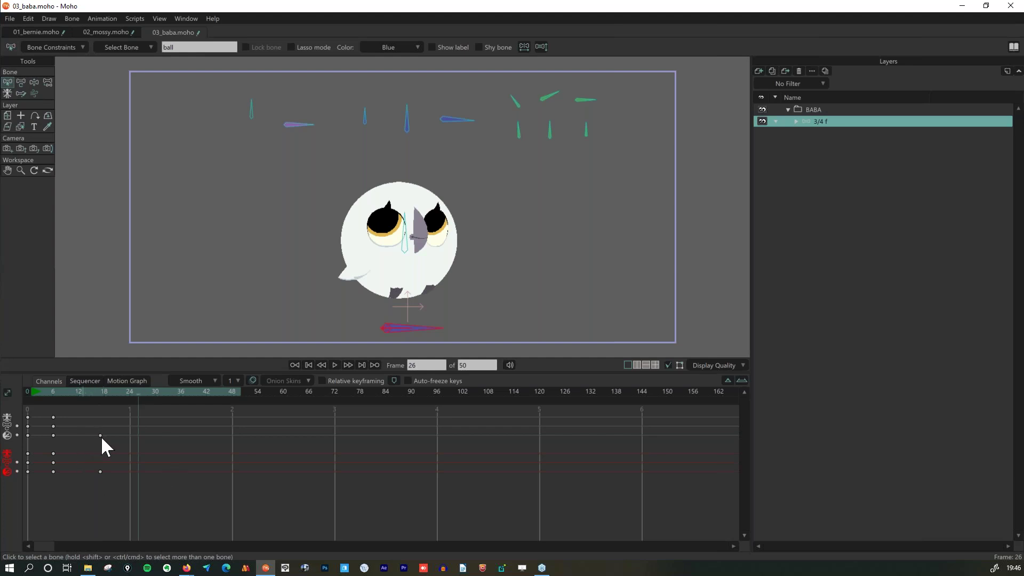
{"action": "key", "text": "ctrl+v"}
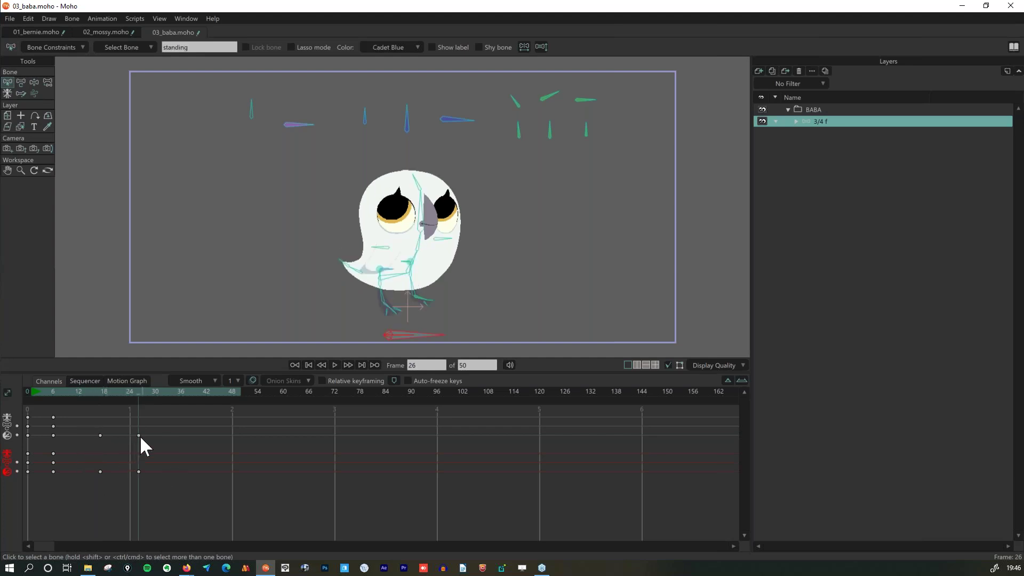
Key the ball bone at frame 35, remove that key and scrub to frame 41.
{"action": "left_click", "coordinate": [178, 391]}
{"action": "key", "text": "ctrl+v"}
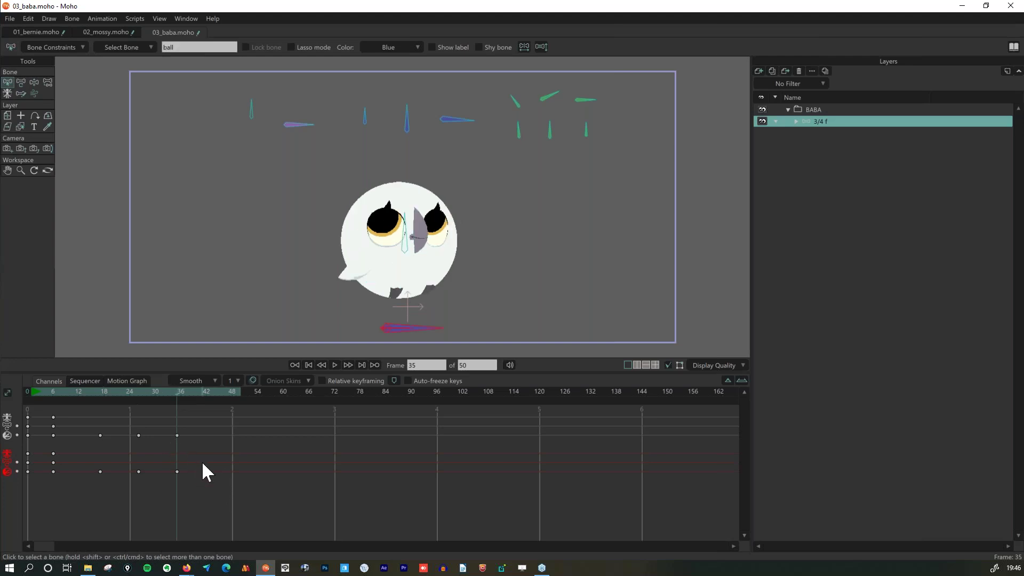
{"action": "key", "text": "ctrl+z"}
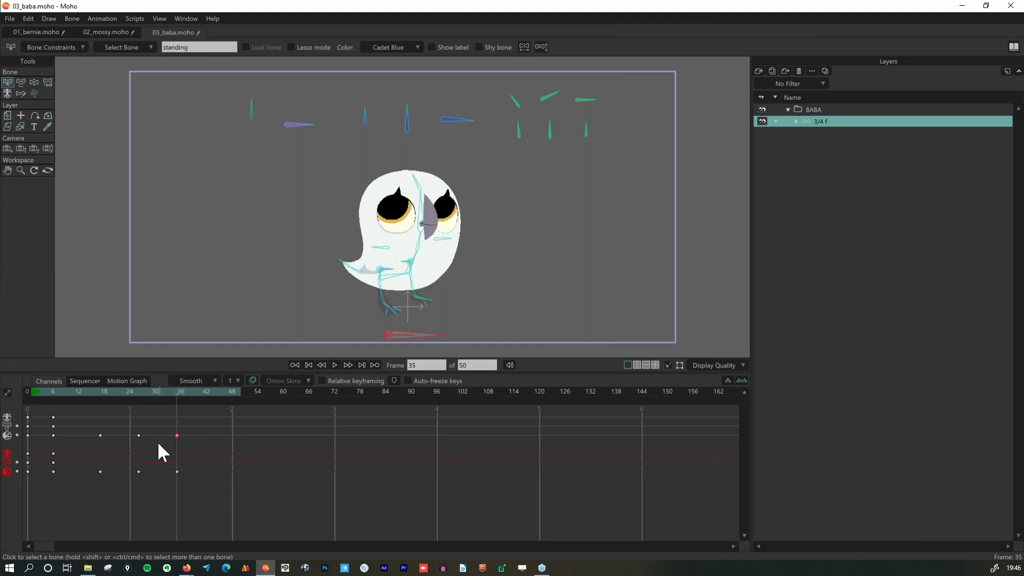
{"action": "left_click_drag", "start_coordinate": [168, 392], "coordinate": [204, 395]}
Examine the layer groups inside BABA's 3/4 f bone layer and collapse it again.
{"action": "key", "text": "alt+Tab"}
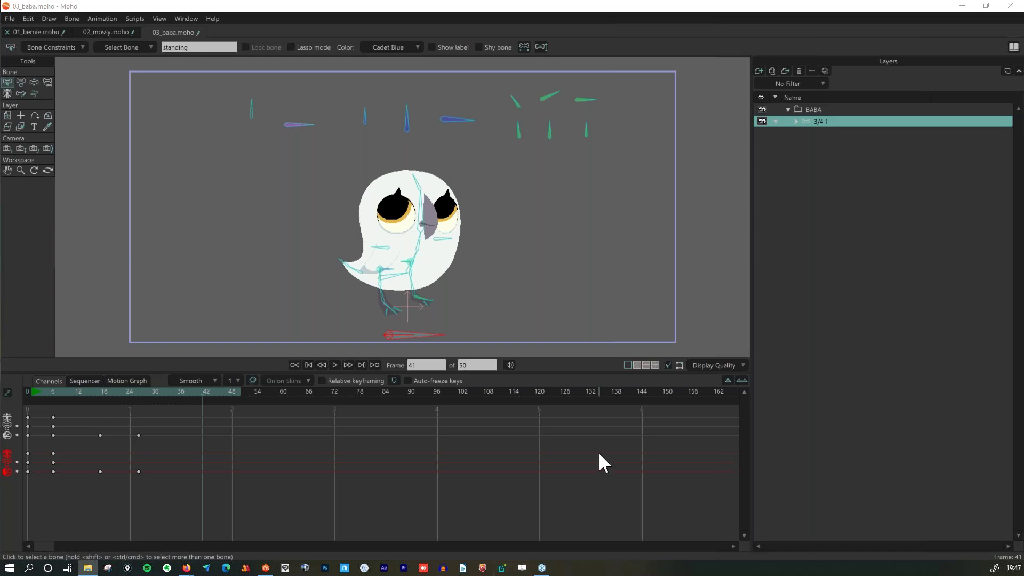
{"action": "left_click", "coordinate": [795, 121]}
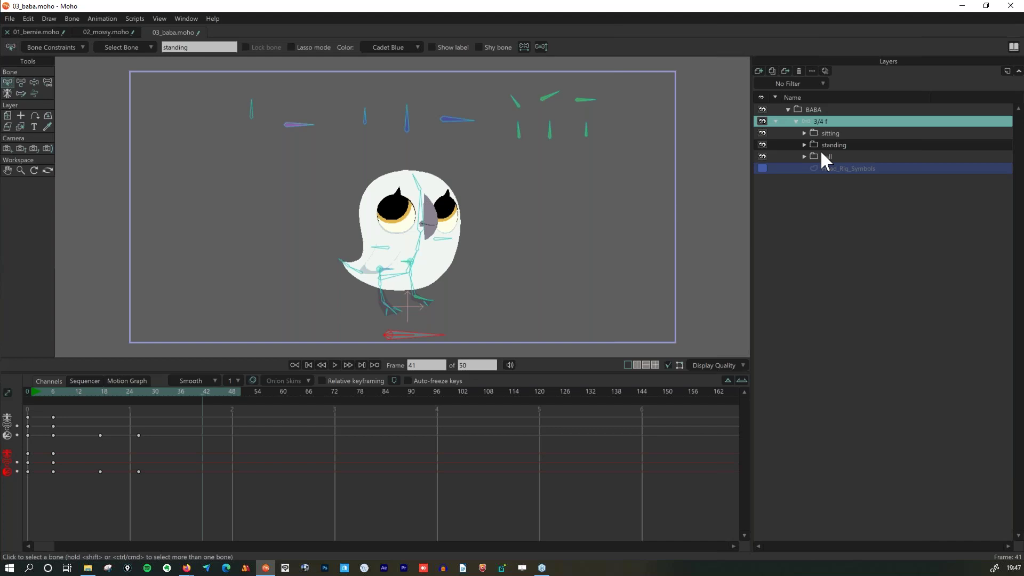
{"action": "left_click", "coordinate": [795, 121]}
In 01_bernie.moho, examine the layers of the BERNIE_switches group in place of BERNIE, then restore the original visibility.
{"action": "left_click", "coordinate": [44, 31]}
{"action": "left_click", "coordinate": [762, 109]}
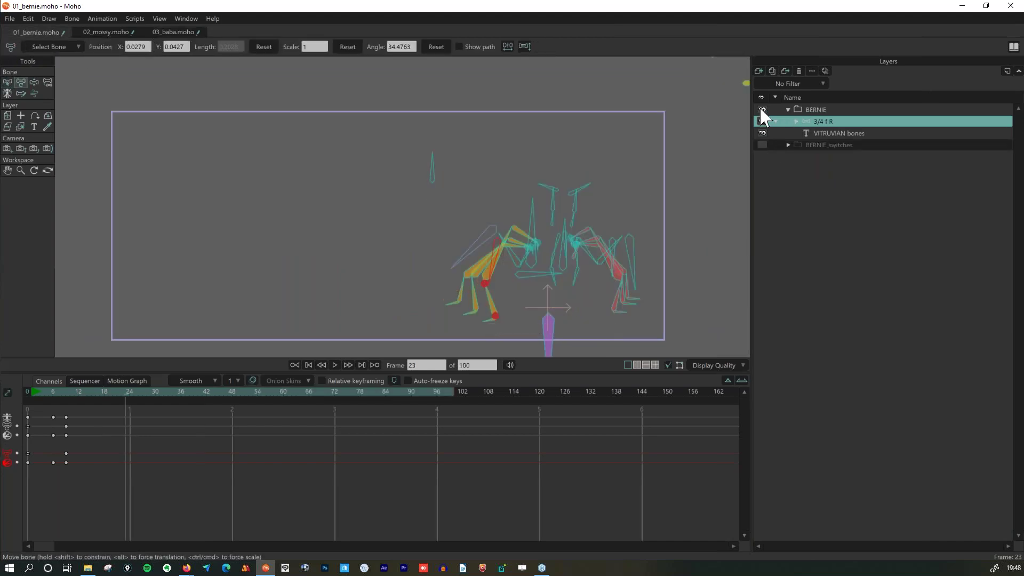
{"action": "left_click", "coordinate": [762, 145]}
{"action": "left_click", "coordinate": [788, 144]}
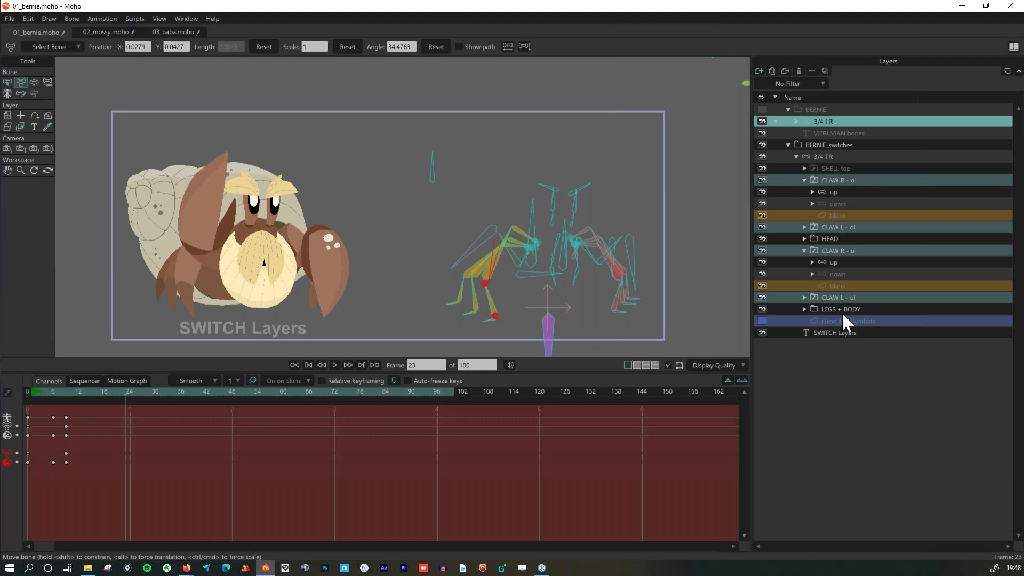
{"action": "left_click", "coordinate": [787, 145]}
{"action": "left_click", "coordinate": [762, 145]}
{"action": "left_click", "coordinate": [762, 110]}
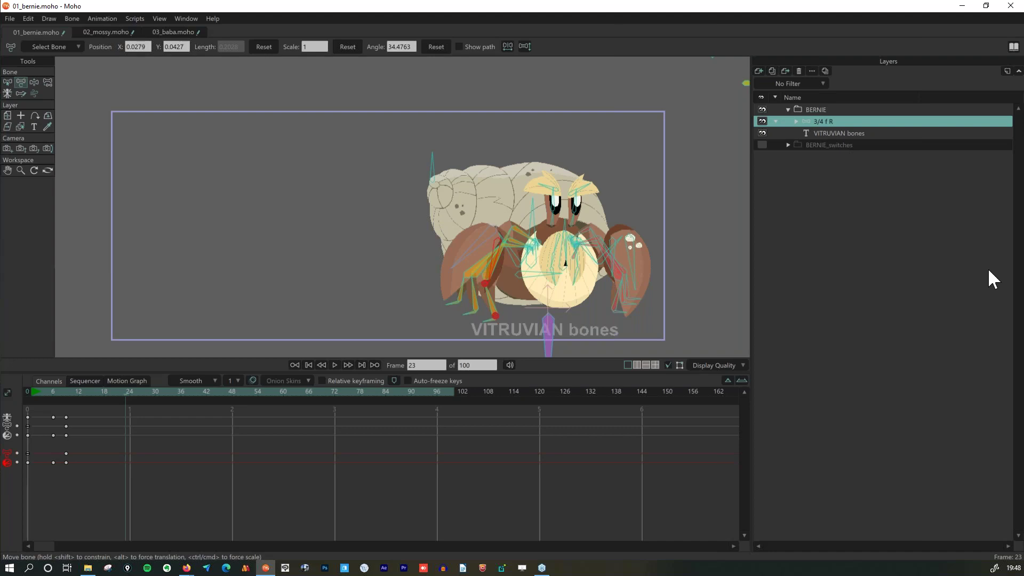
In mch002_Baba_MASTER_13_5.moho, hide the MODELSHEET group and show every BABA pose group from BABA TA to BABA - Lying.
{"action": "key", "text": "alt+Tab"}
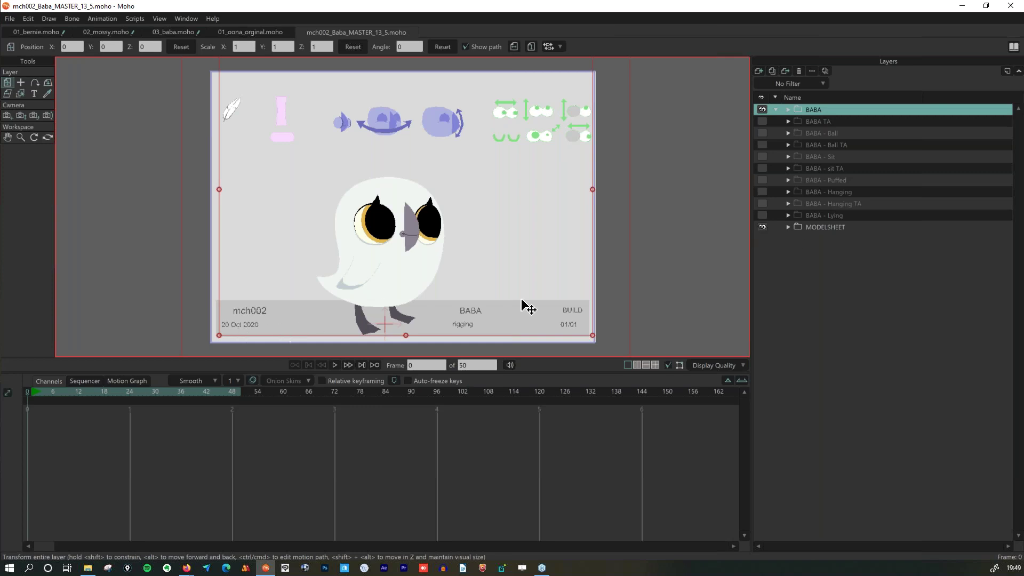
{"action": "left_click", "coordinate": [762, 228]}
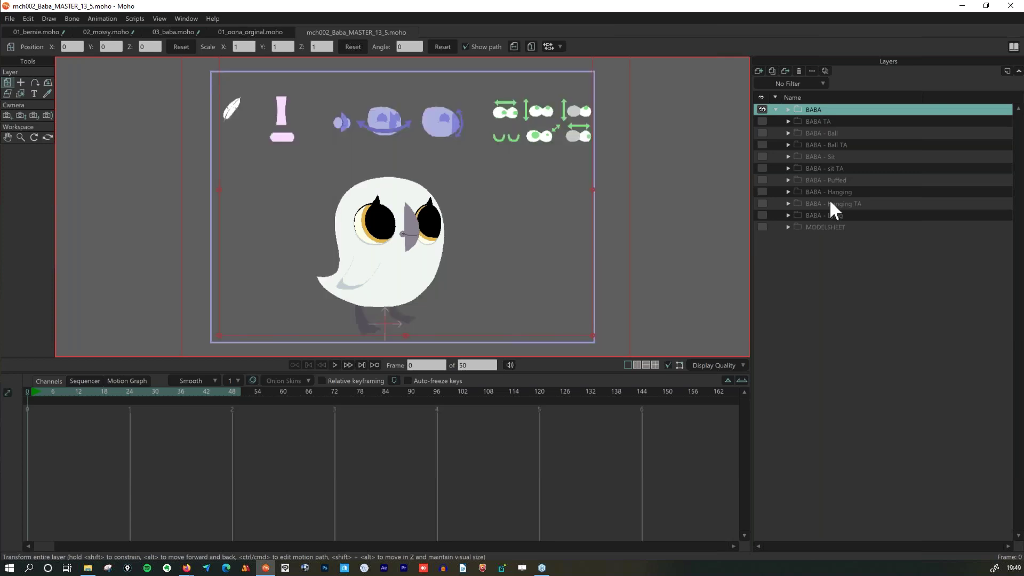
{"action": "left_click", "coordinate": [762, 121]}
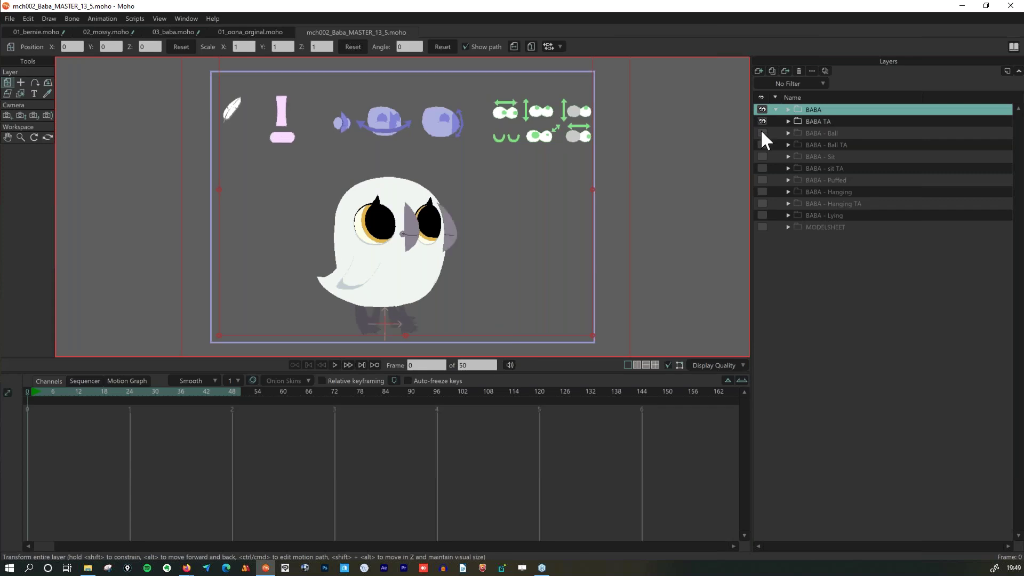
{"action": "left_click", "coordinate": [761, 133]}
{"action": "left_click", "coordinate": [762, 144]}
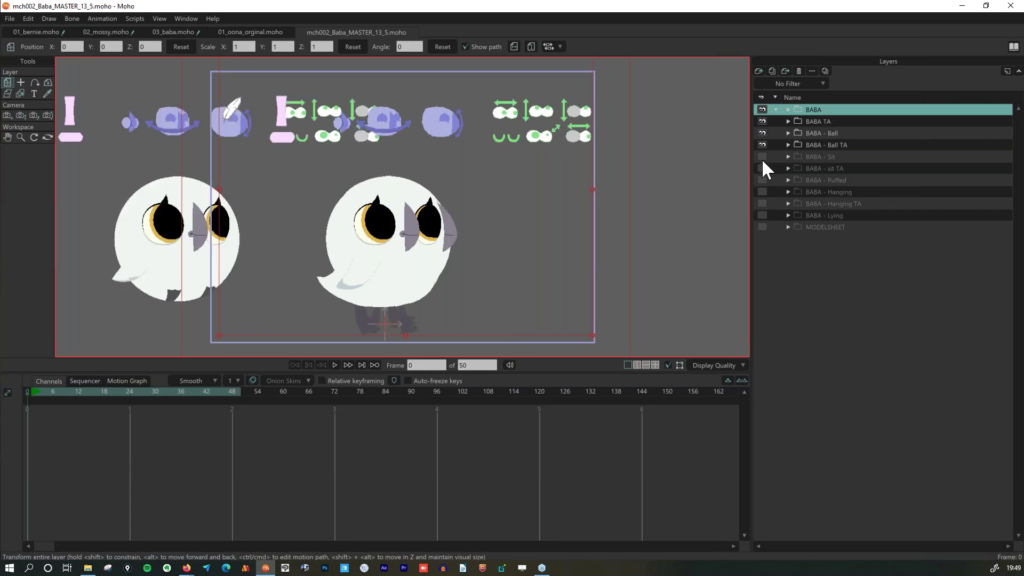
{"action": "left_click", "coordinate": [761, 158]}
{"action": "left_click", "coordinate": [761, 168]}
{"action": "left_click", "coordinate": [760, 180]}
{"action": "left_click", "coordinate": [760, 191]}
{"action": "left_click", "coordinate": [761, 203]}
{"action": "left_click", "coordinate": [760, 215]}
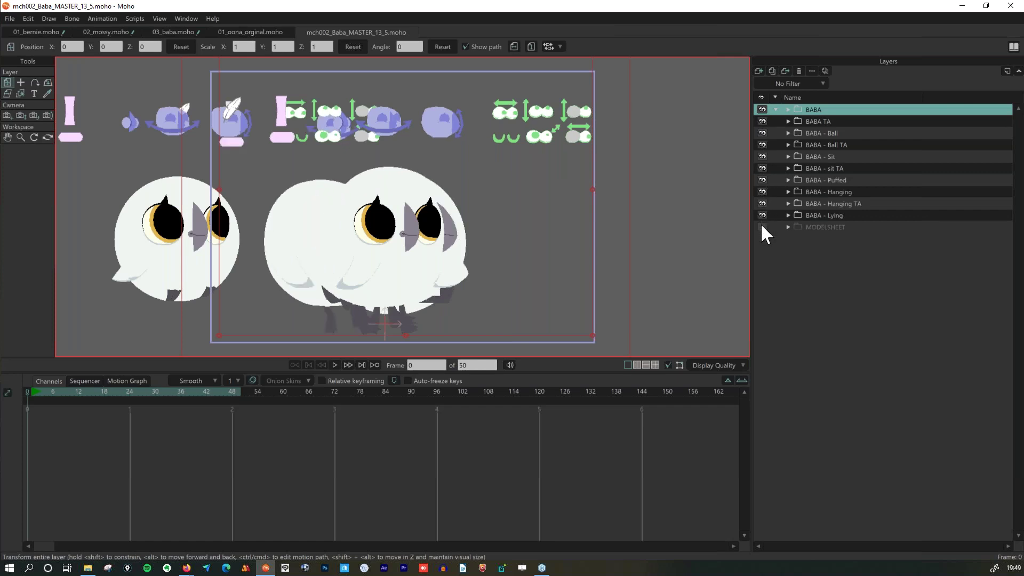
{"action": "scroll", "coordinate": [586, 183], "scroll_direction": "down", "scroll_amount": 5}
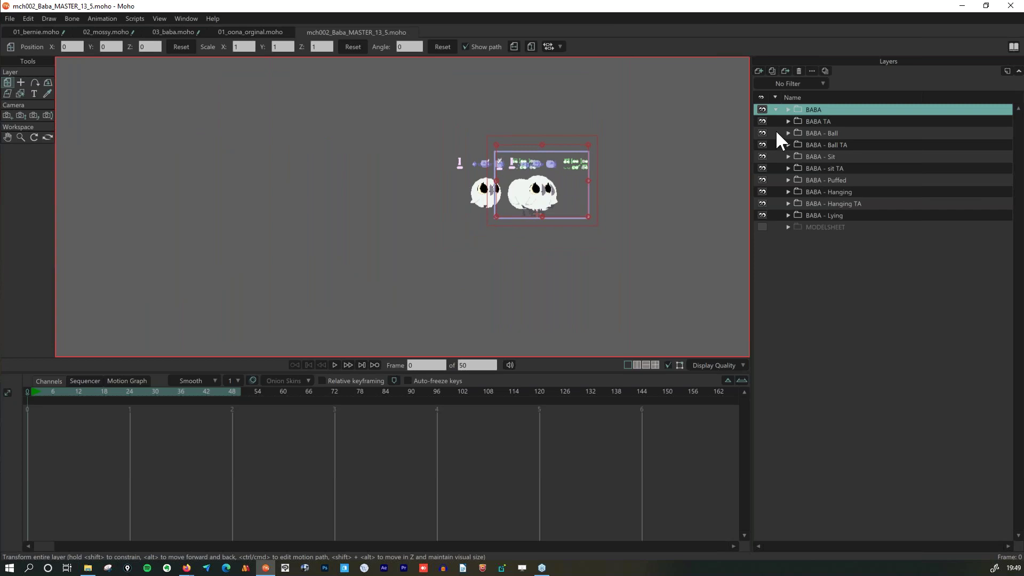
Hide the other BABA groups and view BABA - Lying, Hanging TA, Hanging and Puffed by switching their visibility.
{"action": "left_click_drag", "start_coordinate": [761, 109], "coordinate": [761, 207]}
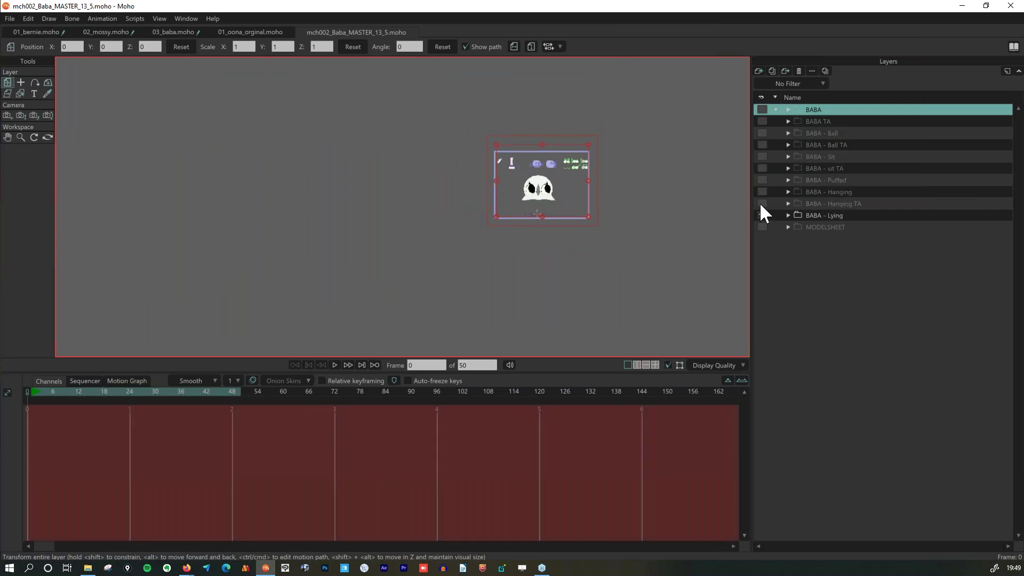
{"action": "left_click", "coordinate": [761, 203]}
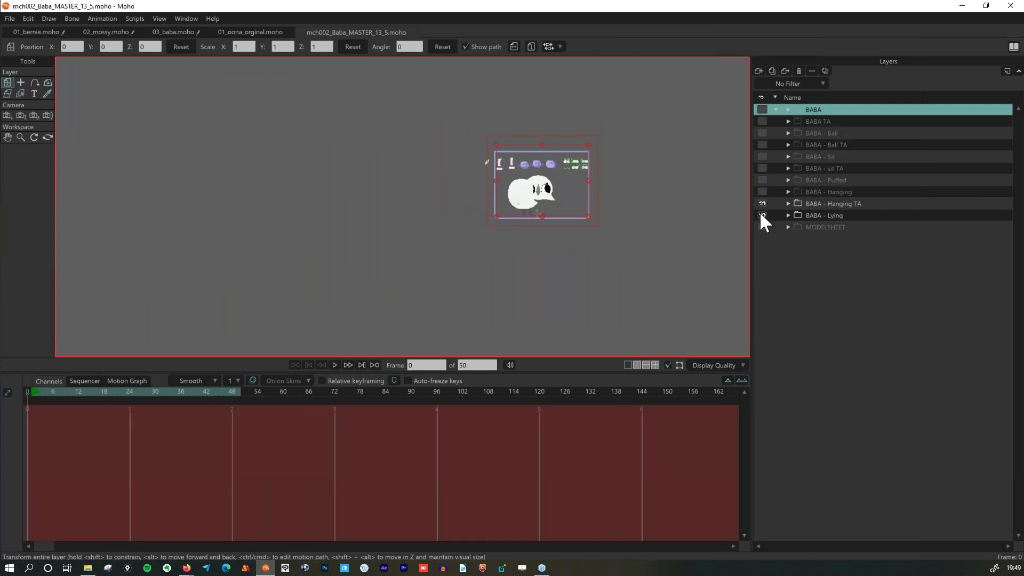
{"action": "left_click", "coordinate": [761, 214]}
{"action": "left_click", "coordinate": [762, 190]}
{"action": "left_click", "coordinate": [761, 201]}
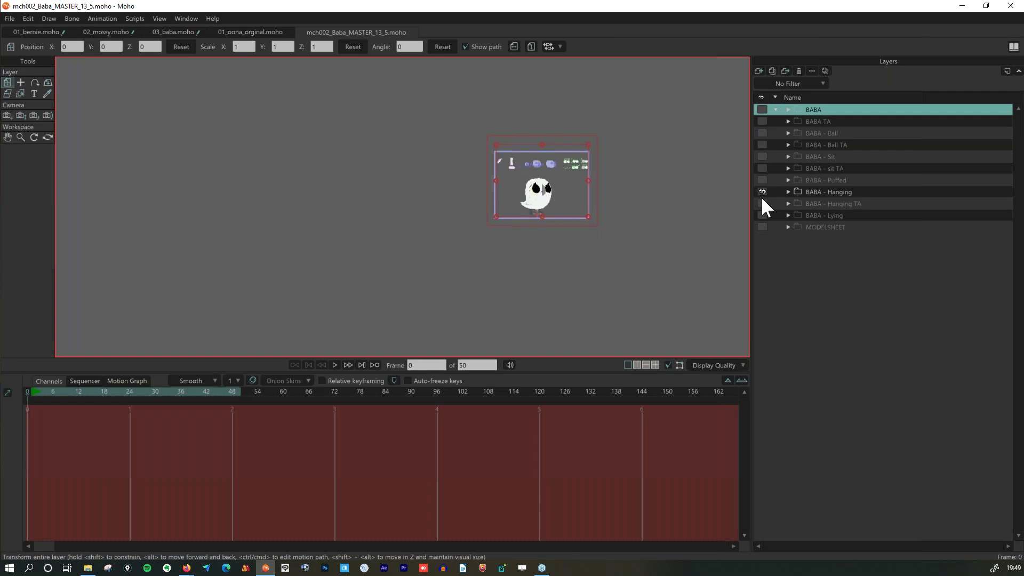
{"action": "left_click", "coordinate": [762, 179]}
{"action": "left_click", "coordinate": [761, 189]}
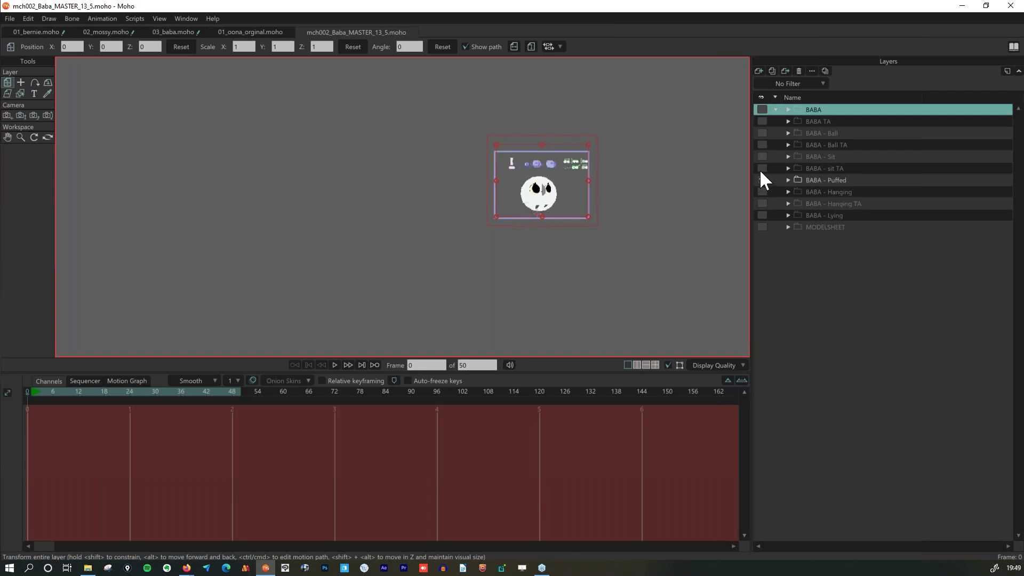
View the BABA sit TA, Sit, Ball TA and Ball groups by switching their visibility, and leave only the BABA group visible.
{"action": "left_click", "coordinate": [761, 167]}
{"action": "left_click", "coordinate": [761, 179]}
{"action": "left_click", "coordinate": [762, 157]}
{"action": "left_click", "coordinate": [760, 168]}
{"action": "left_click", "coordinate": [761, 145]}
{"action": "left_click", "coordinate": [763, 156]}
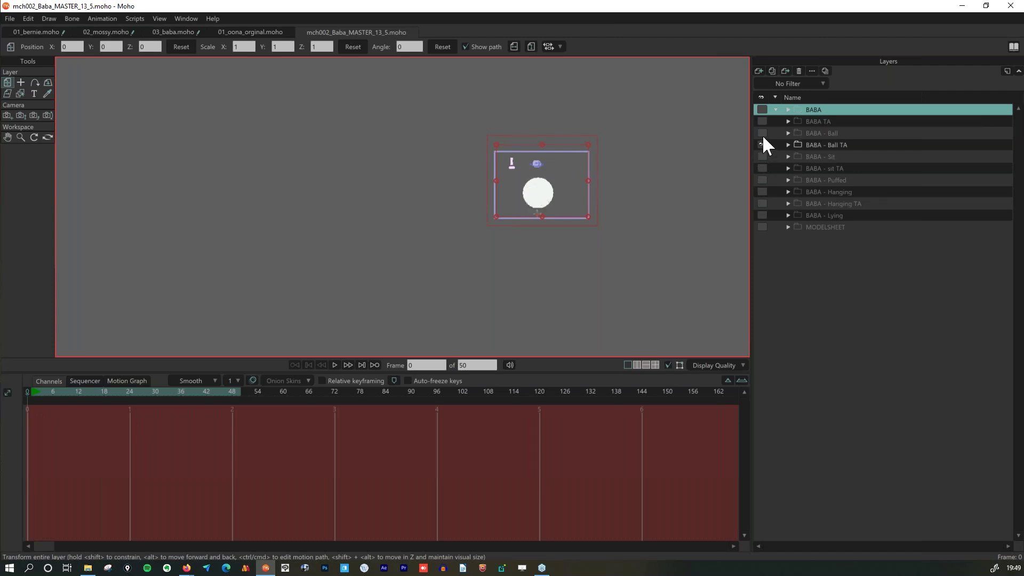
{"action": "left_click", "coordinate": [762, 133]}
{"action": "left_click", "coordinate": [762, 157]}
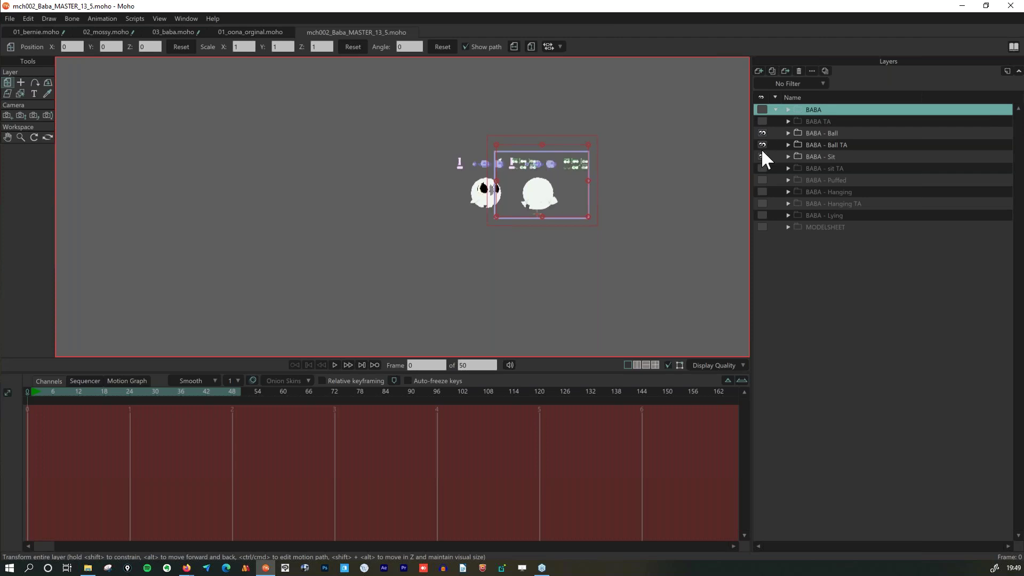
{"action": "left_click", "coordinate": [762, 133]}
{"action": "left_click", "coordinate": [762, 144]}
{"action": "left_click", "coordinate": [761, 156]}
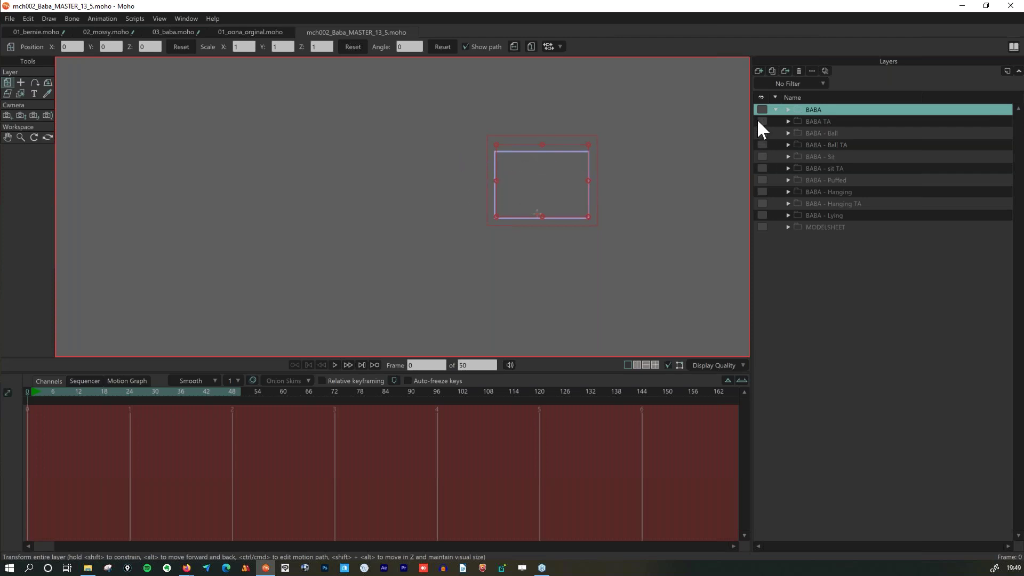
{"action": "left_click", "coordinate": [762, 110]}
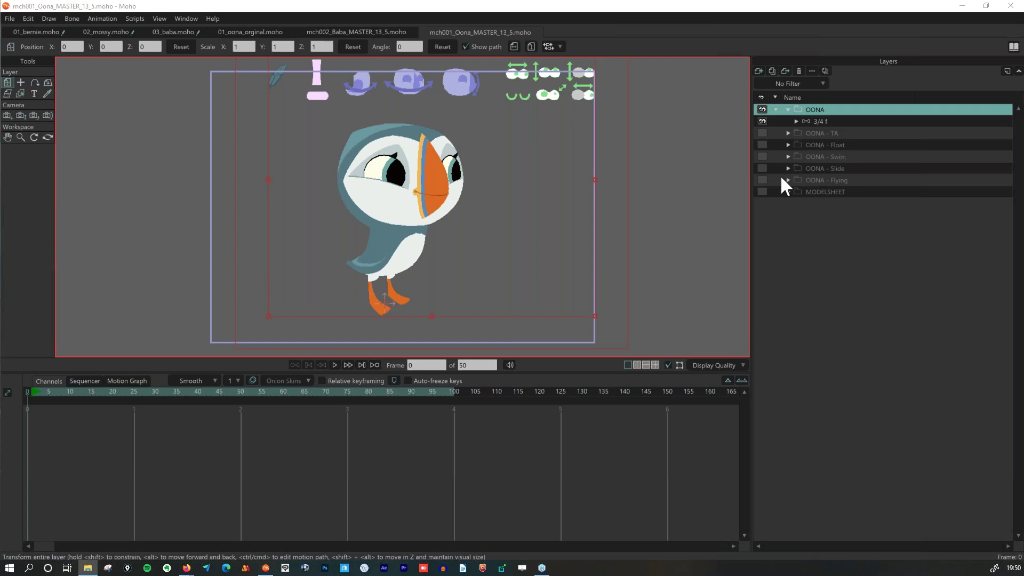
In mch001_Oona_MASTER_13_5.moho, transform a control bone of OONA's 3/4 f rig at frame 12.
{"action": "left_click", "coordinate": [824, 121]}
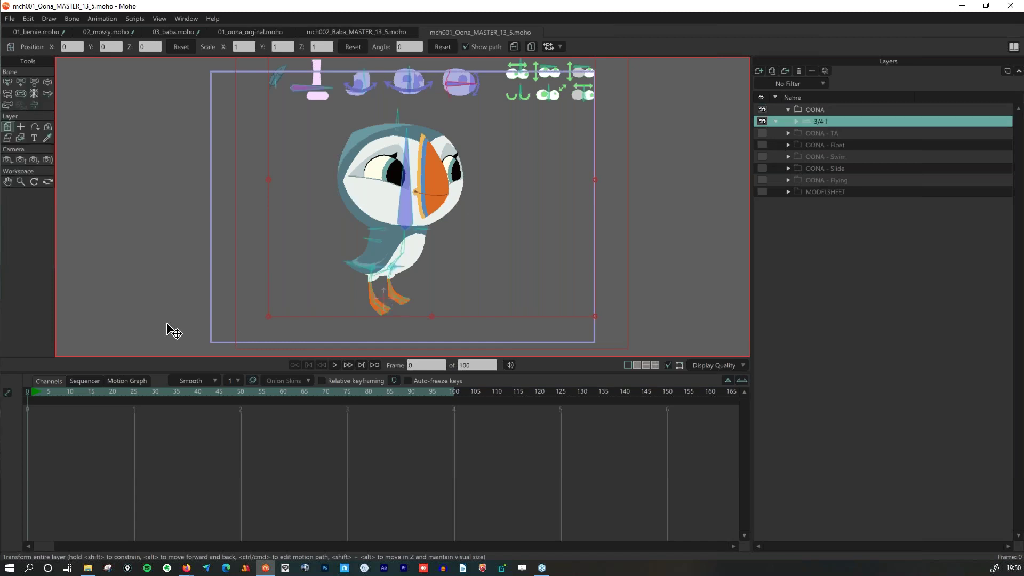
{"action": "left_click", "coordinate": [79, 392]}
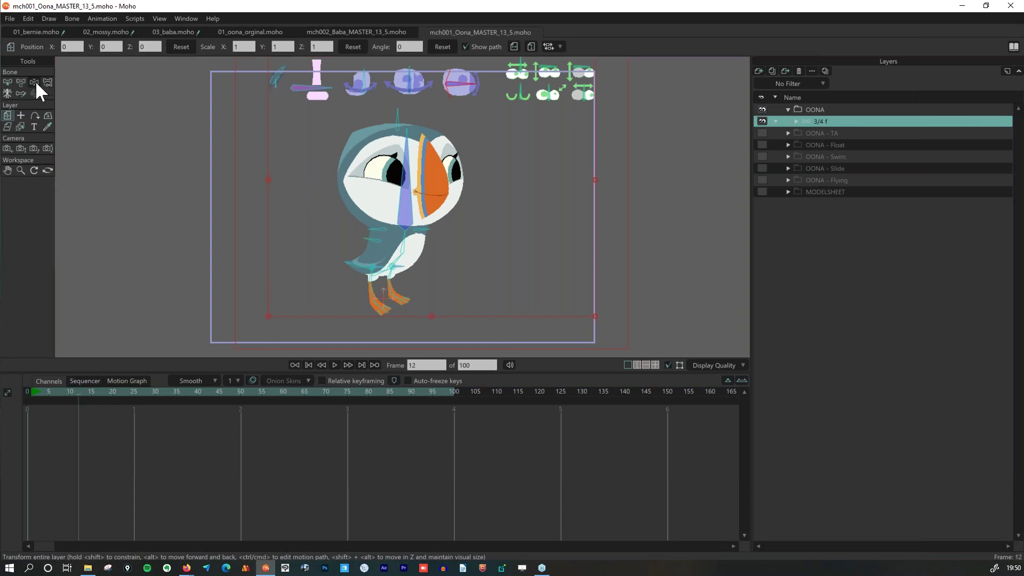
{"action": "left_click", "coordinate": [21, 83]}
{"action": "mouse_move", "coordinate": [416, 80]}
{"action": "left_mouse_down"}
{"action": "mouse_move", "coordinate": [369, 98]}
{"action": "mouse_move", "coordinate": [426, 80]}
{"action": "mouse_move", "coordinate": [446, 96]}
{"action": "mouse_move", "coordinate": [451, 131]}
{"action": "mouse_move", "coordinate": [453, 96]}
{"action": "mouse_move", "coordinate": [396, 70]}
{"action": "mouse_move", "coordinate": [382, 100]}
{"action": "mouse_move", "coordinate": [418, 85]}
{"action": "mouse_move", "coordinate": [448, 105]}
{"action": "mouse_move", "coordinate": [430, 81]}
{"action": "mouse_move", "coordinate": [355, 84]}
{"action": "mouse_move", "coordinate": [412, 73]}
{"action": "mouse_move", "coordinate": [459, 82]}
{"action": "left_mouse_up"}
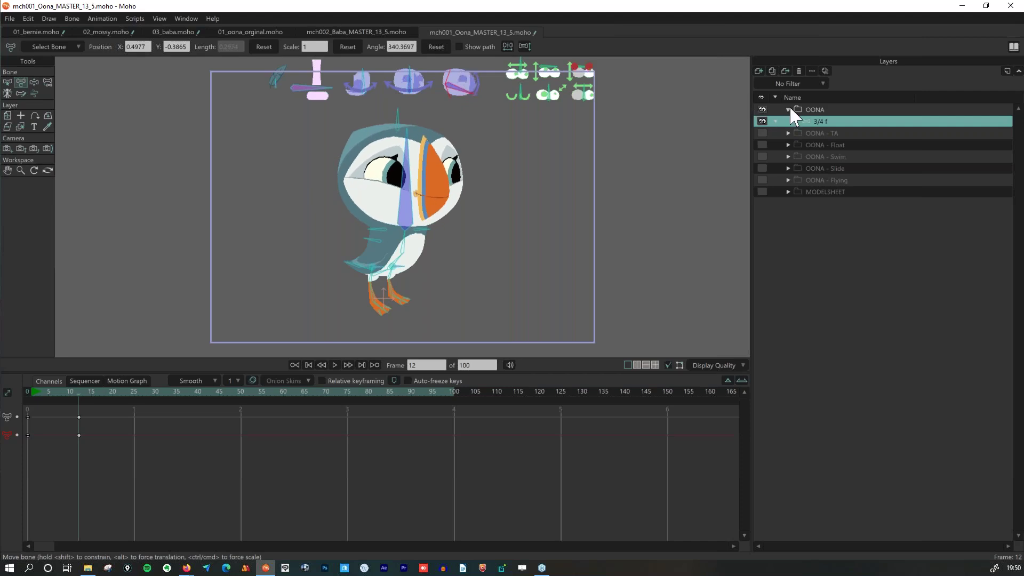
Hide the OONA group, reveal OONA - TA, and hide its side, 3/4 b, back and front layers one by one.
{"action": "left_click", "coordinate": [757, 108]}
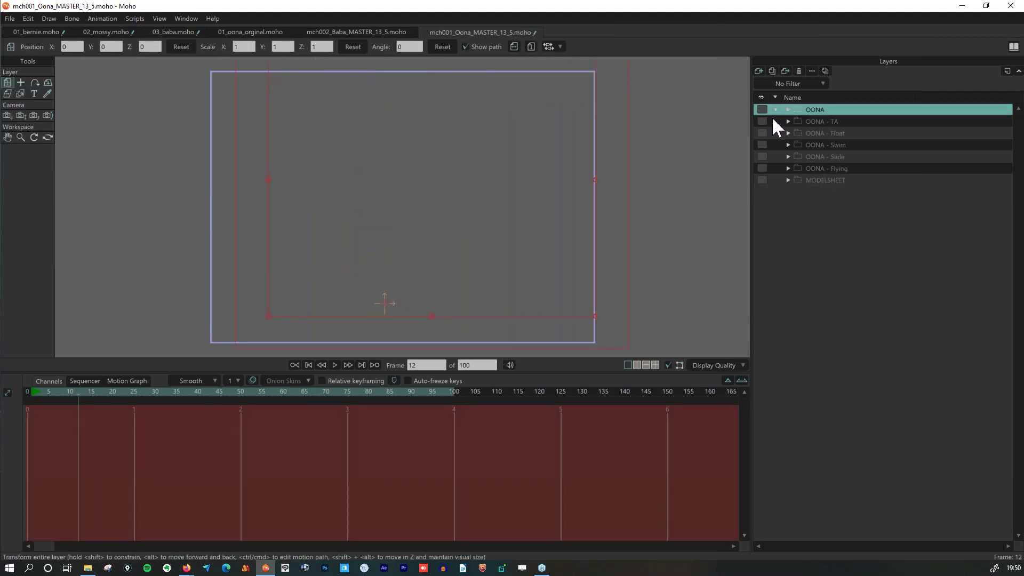
{"action": "left_click", "coordinate": [788, 121]}
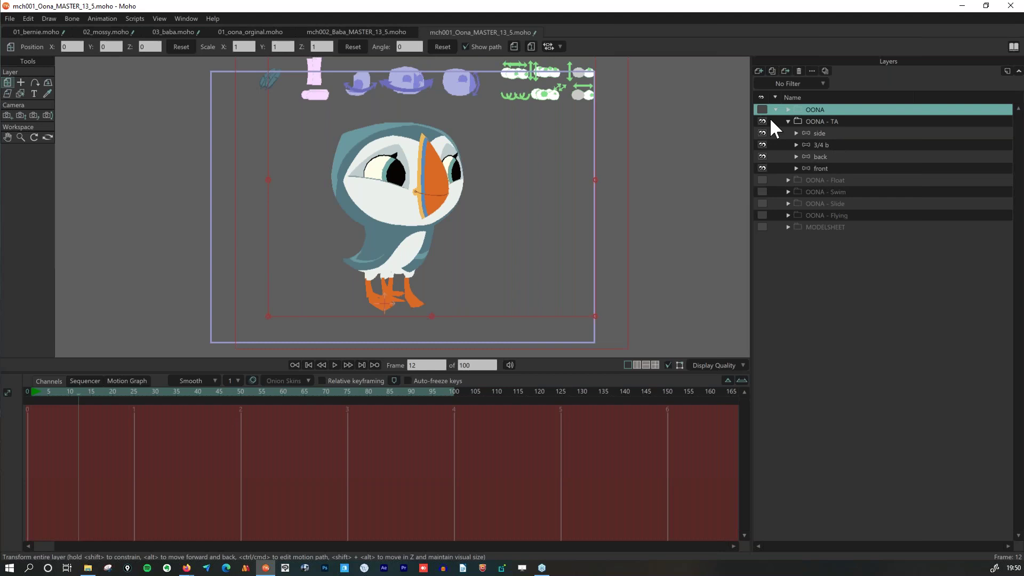
{"action": "left_click", "coordinate": [763, 133]}
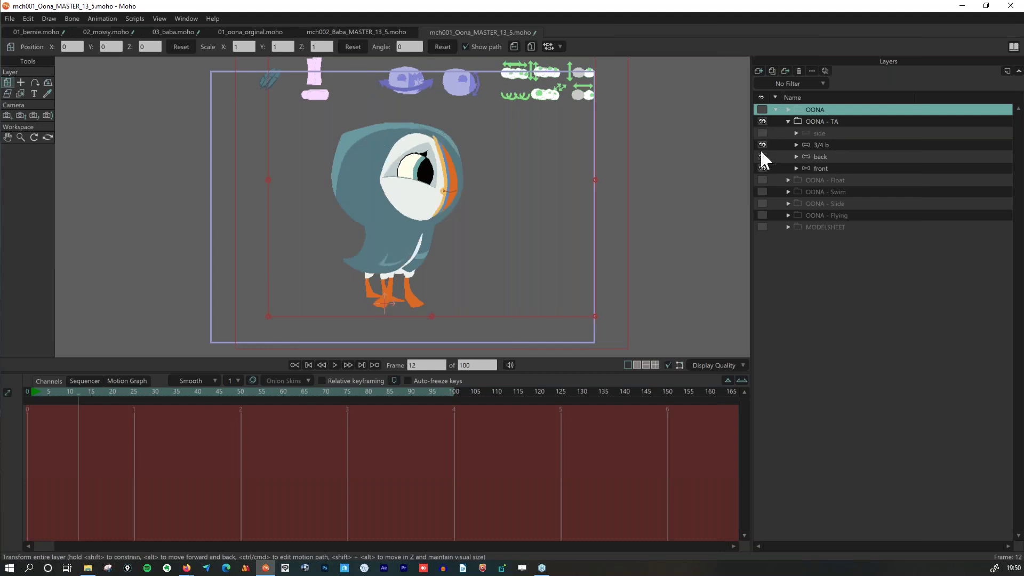
{"action": "left_click", "coordinate": [760, 148]}
{"action": "left_click", "coordinate": [760, 158]}
{"action": "left_click", "coordinate": [761, 165]}
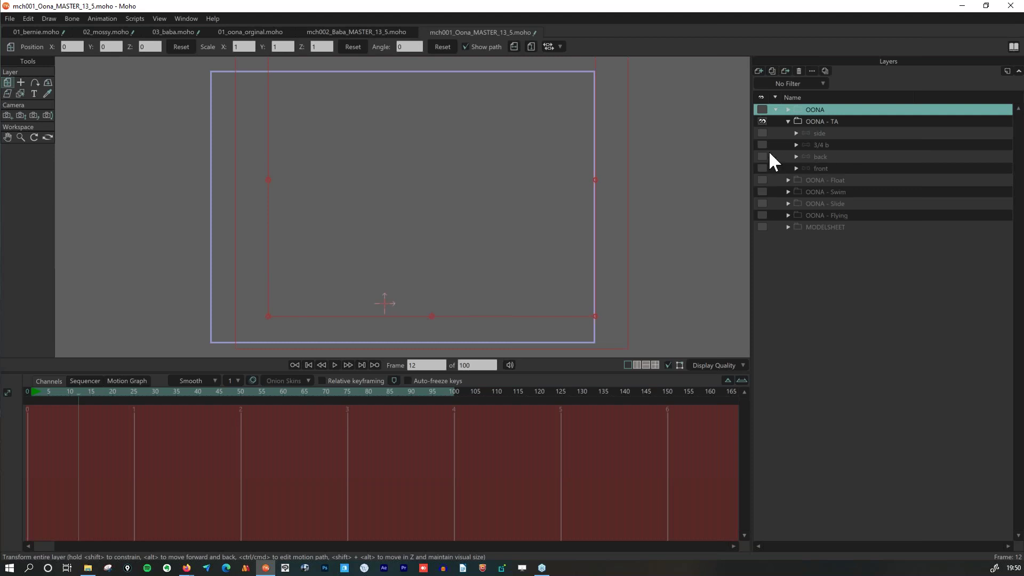
Collapse and hide the OONA - TA group, show the OONA group and examine its 3/4 f layer before collapsing it.
{"action": "left_click", "coordinate": [788, 122]}
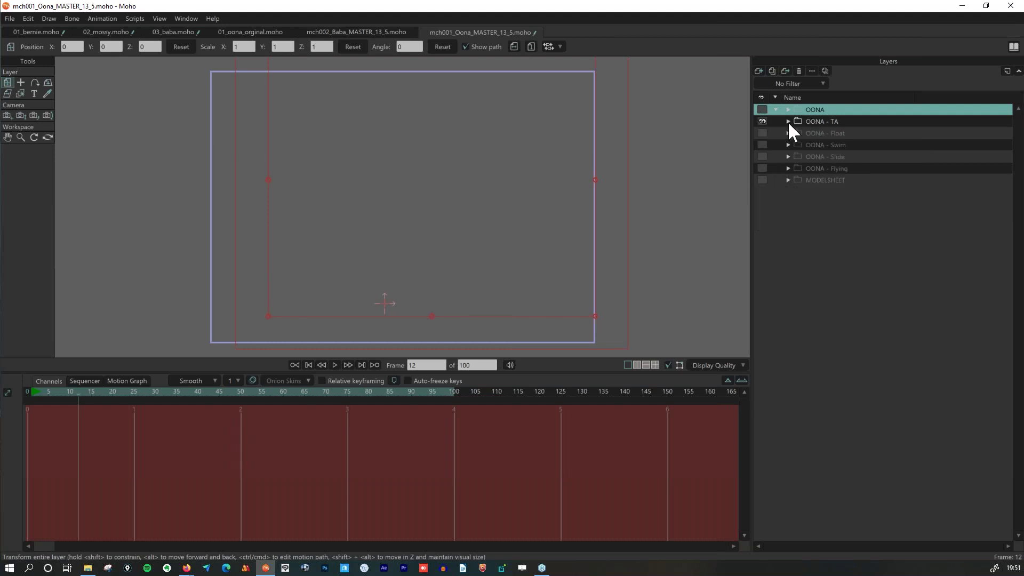
{"action": "left_click", "coordinate": [788, 121]}
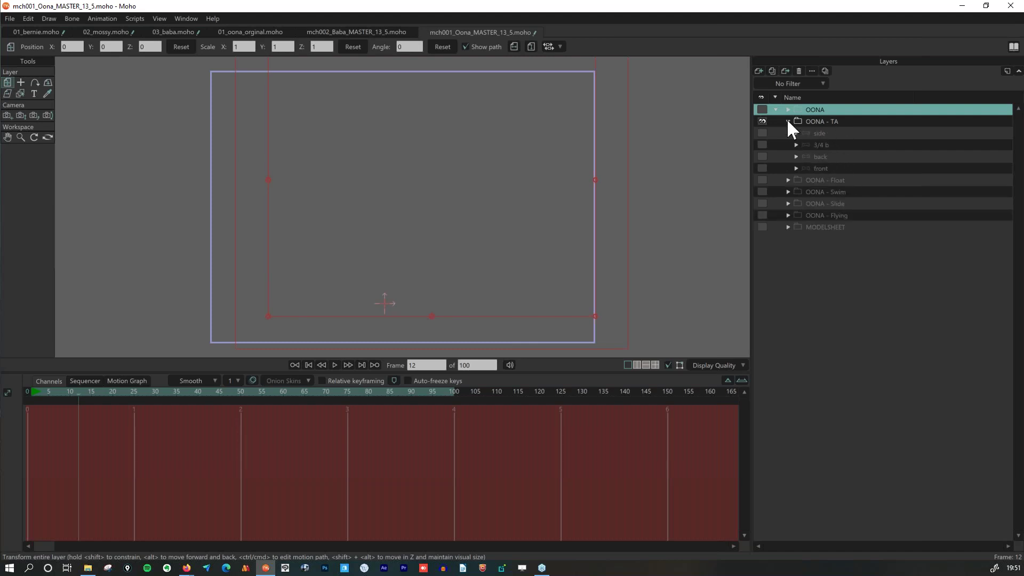
{"action": "left_click", "coordinate": [788, 122]}
{"action": "left_click", "coordinate": [763, 120]}
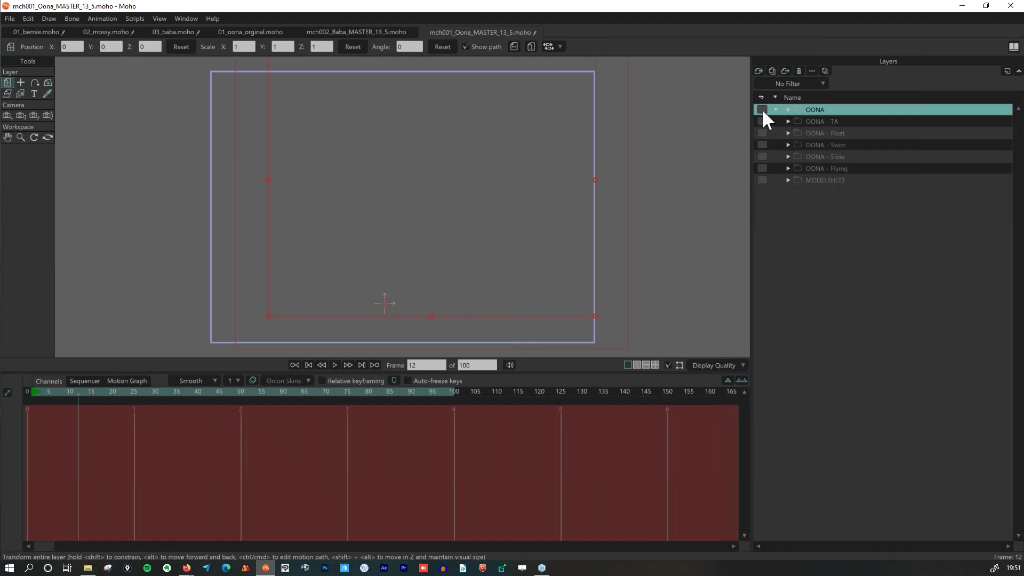
{"action": "left_click", "coordinate": [786, 108]}
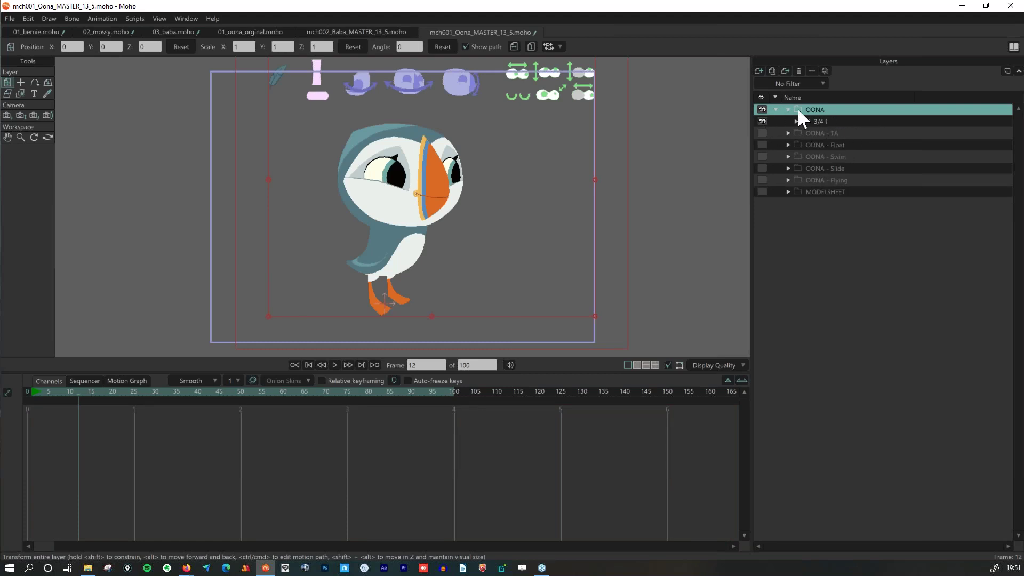
{"action": "double_click", "coordinate": [777, 107]}
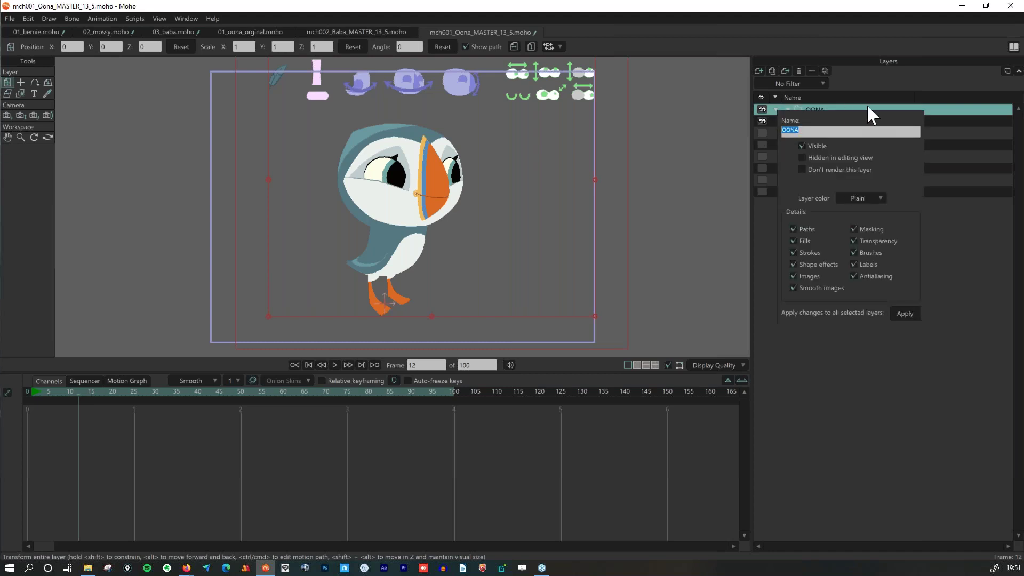
{"action": "left_click", "coordinate": [782, 107]}
{"action": "left_click", "coordinate": [787, 109]}
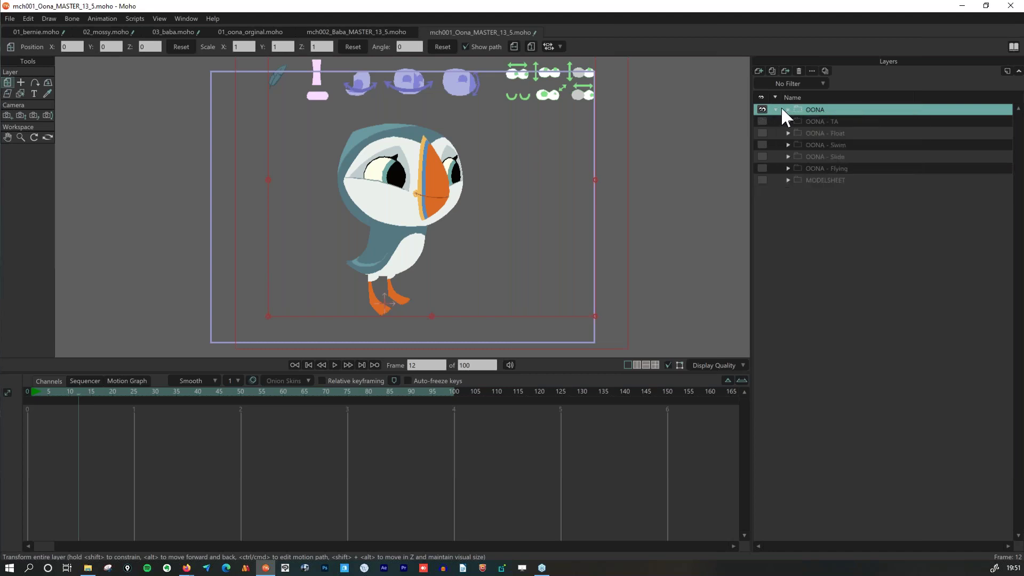
Preview the front and back turnaround layers of OONA - TA with OONA hidden, then make the OONA group visible again.
{"action": "left_click", "coordinate": [762, 109]}
{"action": "left_click", "coordinate": [762, 121]}
{"action": "left_click", "coordinate": [788, 121]}
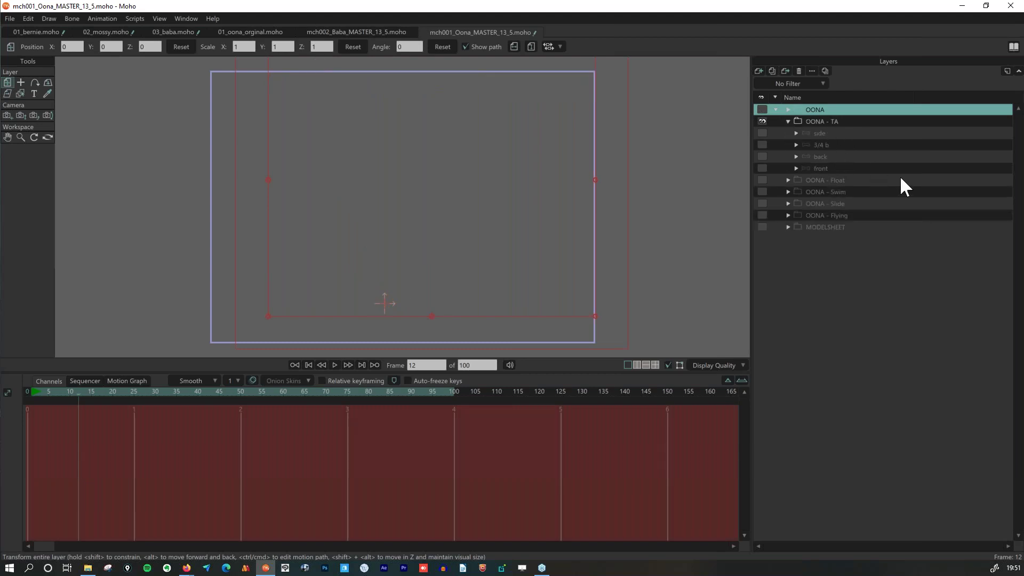
{"action": "left_click", "coordinate": [761, 168]}
{"action": "left_click", "coordinate": [761, 156]}
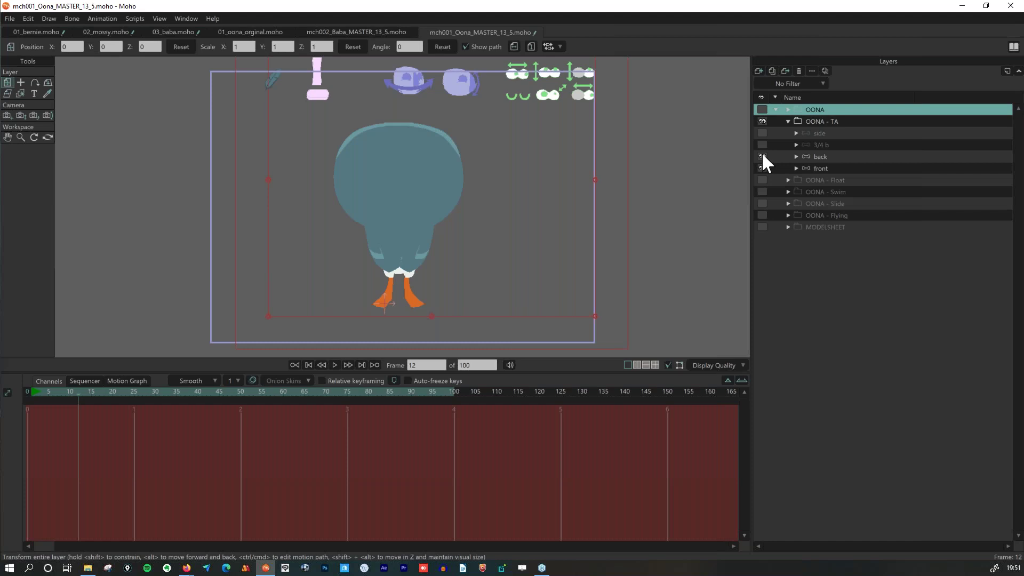
{"action": "left_click", "coordinate": [761, 156]}
{"action": "left_click", "coordinate": [761, 168]}
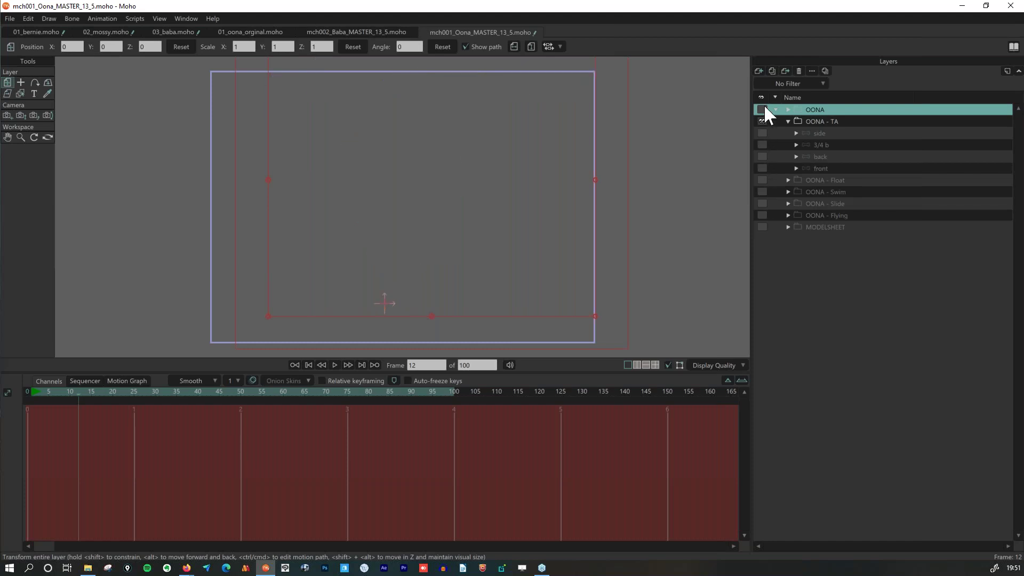
{"action": "left_click", "coordinate": [761, 133]}
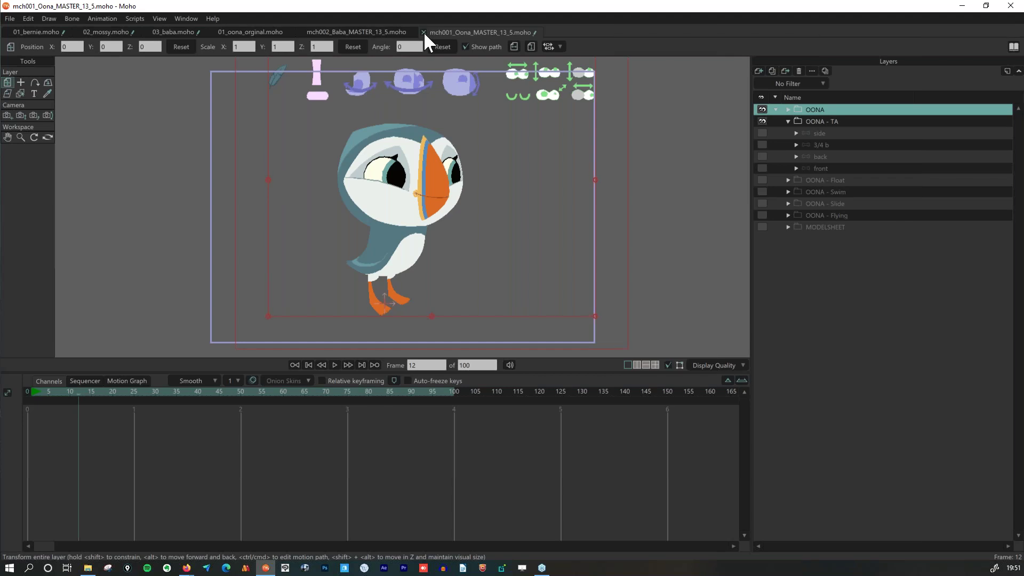
Close the mch001_Oona_MASTER_13_5.moho document.
{"action": "left_click", "coordinate": [424, 32]}
{"action": "left_click", "coordinate": [578, 219]}
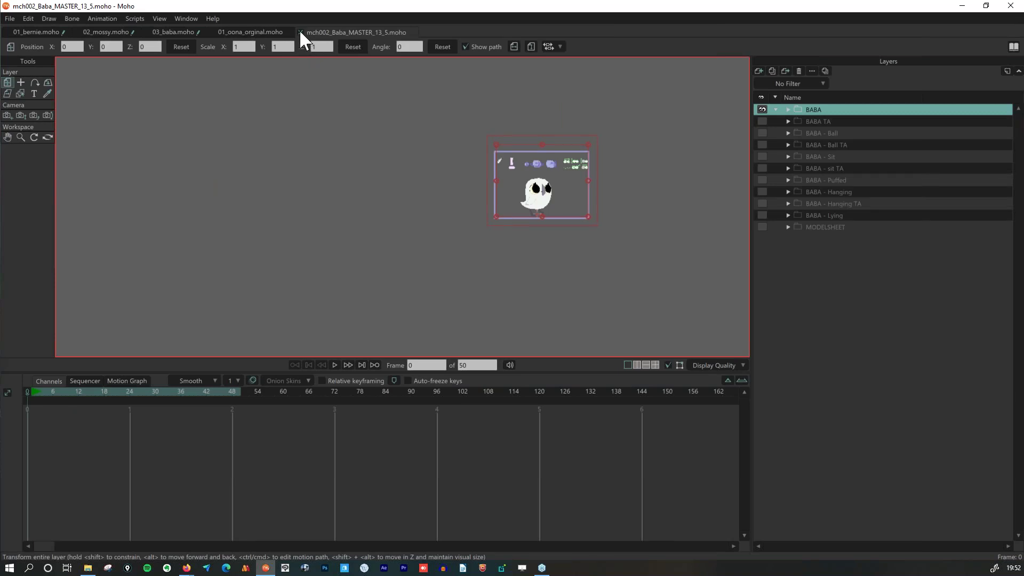
Close the mch002_Baba_MASTER_13_5.moho document.
{"action": "left_click", "coordinate": [300, 32]}
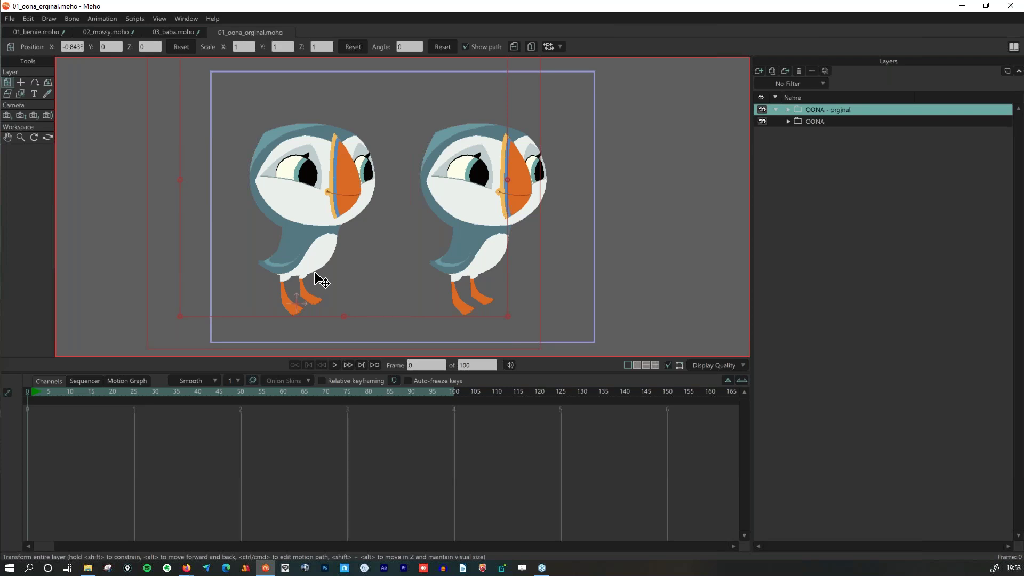
Select the 3/4 f bone layer inside the OONA - orginal group and activate Transform Bone at frame 8.
{"action": "left_click", "coordinate": [788, 121]}
{"action": "left_click", "coordinate": [788, 121]}
{"action": "left_click", "coordinate": [788, 109]}
{"action": "left_click", "coordinate": [837, 123]}
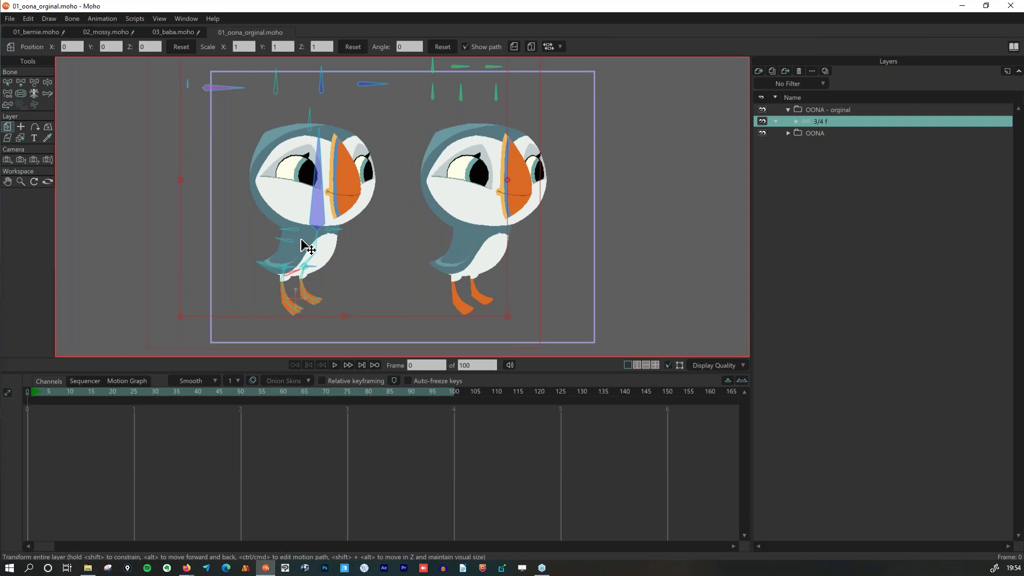
{"action": "left_click", "coordinate": [31, 82]}
{"action": "left_click", "coordinate": [62, 394]}
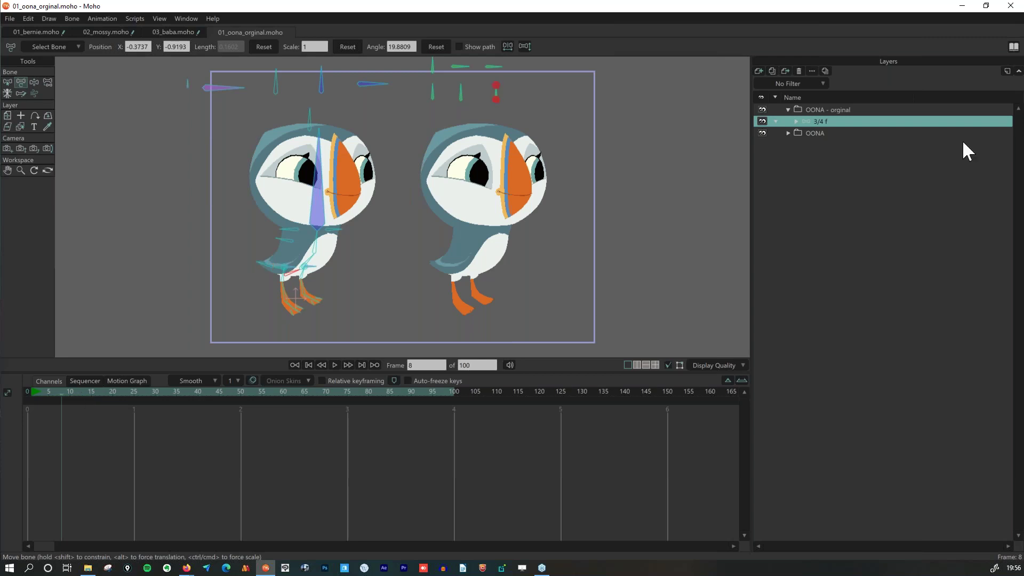
Switch to the browser, open the labelled puffin expression sheet from the related images, and return to Moho.
{"action": "key", "text": "alt+Tab"}
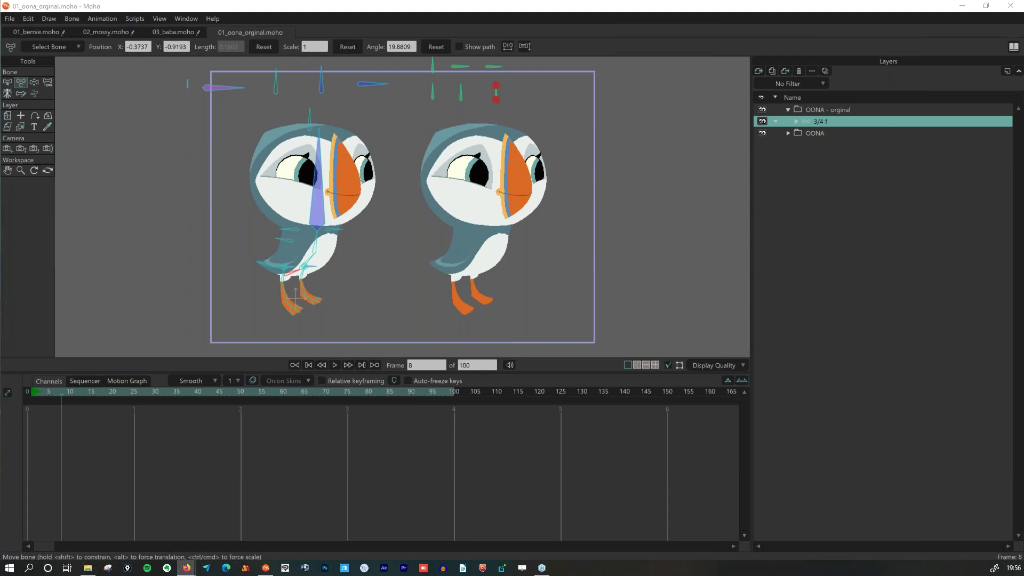
{"action": "left_click_drag", "start_coordinate": [1023, 99], "coordinate": [388, 51]}
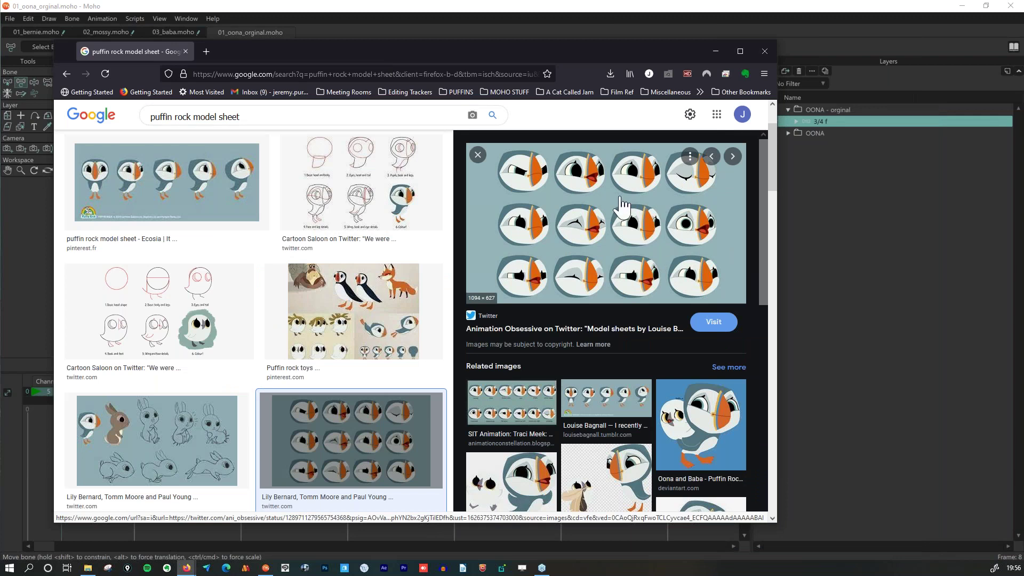
{"action": "left_click", "coordinate": [528, 416]}
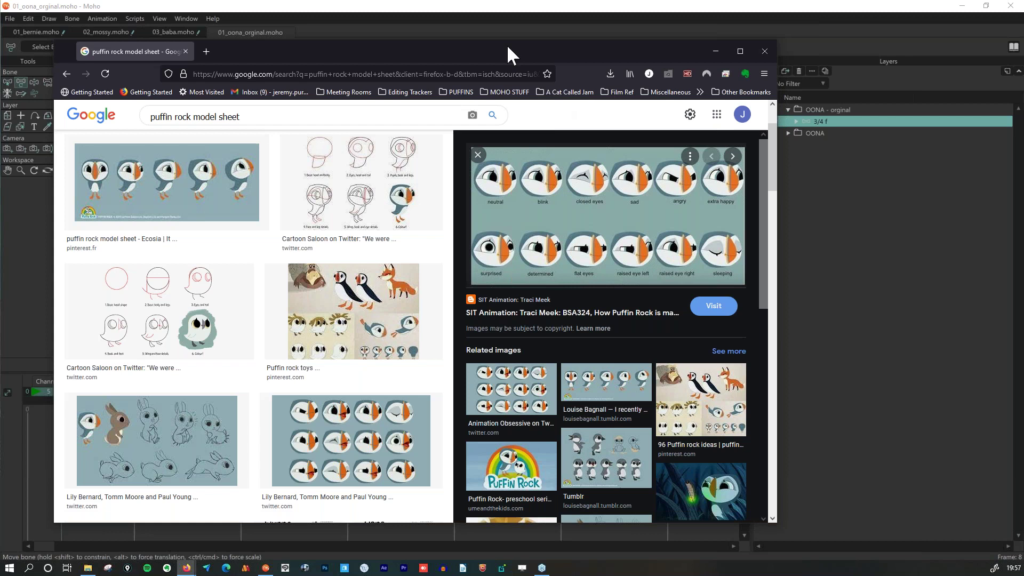
{"action": "left_click", "coordinate": [715, 51]}
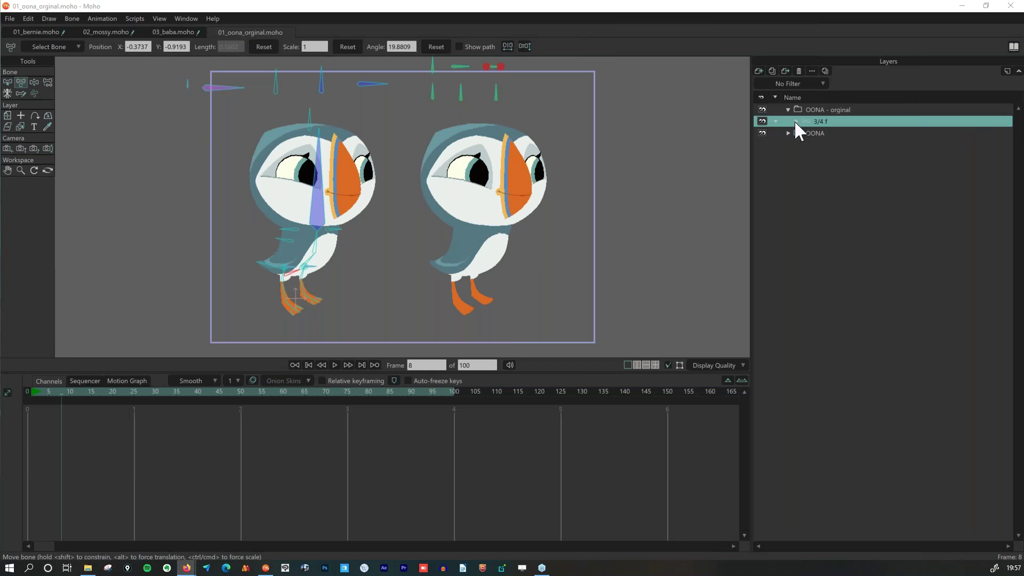
Expand the 3/4 f layer through HEAD BODY and HEAD, and select the face layer.
{"action": "left_click", "coordinate": [795, 122]}
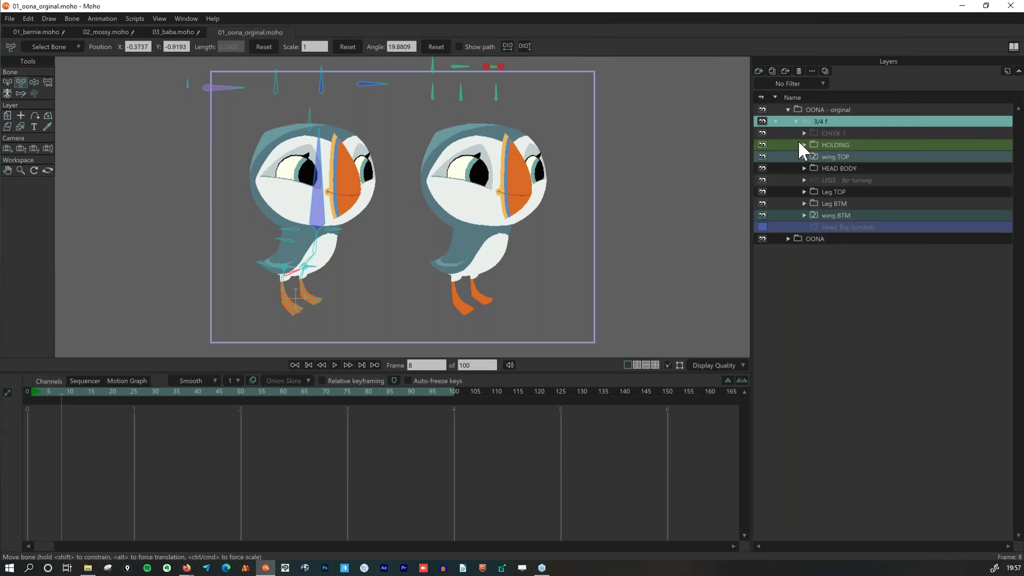
{"action": "left_click", "coordinate": [804, 167]}
{"action": "left_click", "coordinate": [811, 180]}
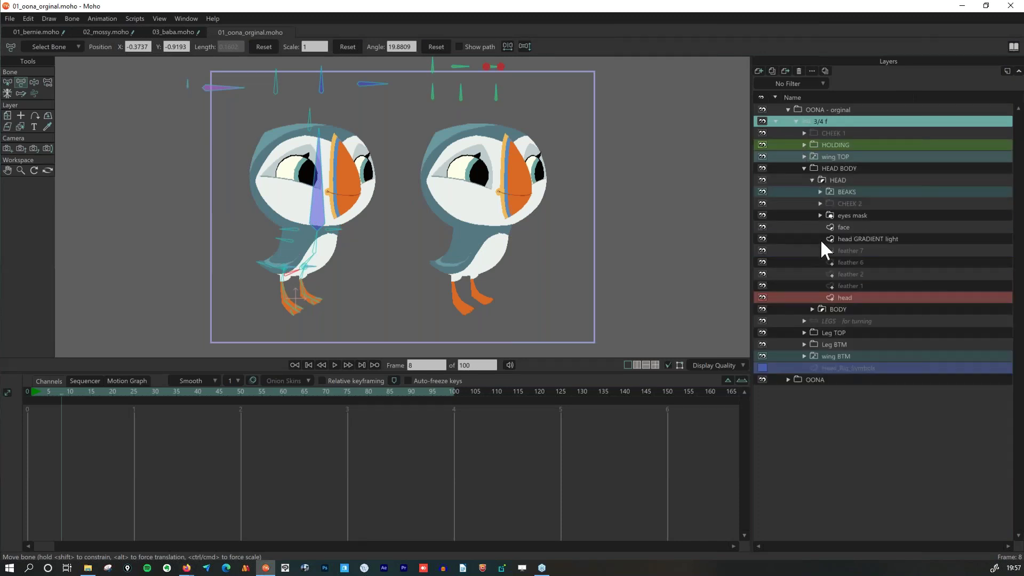
{"action": "left_click", "coordinate": [858, 227]}
Examine the face outline's points up close at frame 0 with Transform Points active.
{"action": "left_click", "coordinate": [149, 183]}
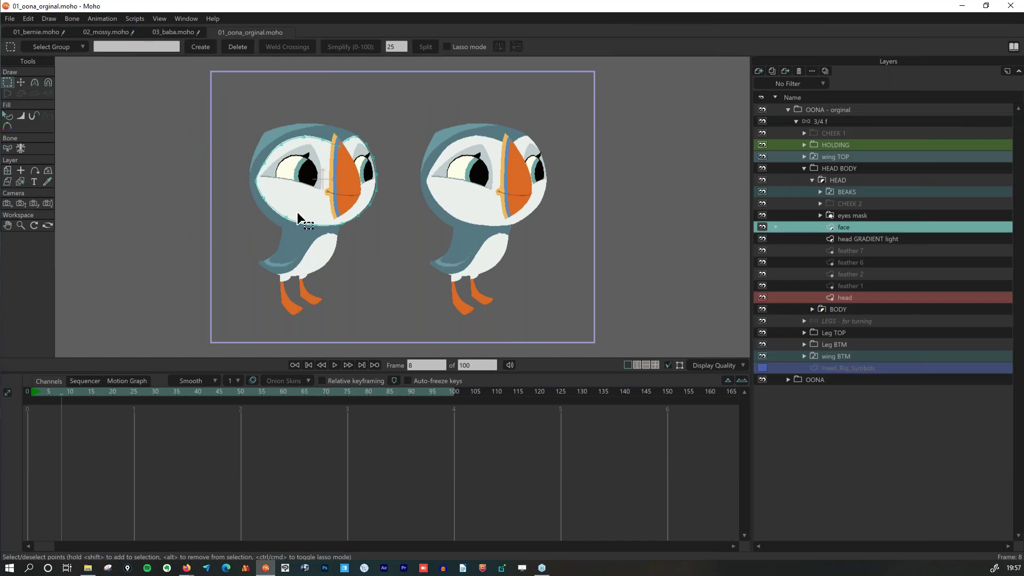
{"action": "scroll", "coordinate": [320, 205], "scroll_direction": "up", "scroll_amount": 3}
{"action": "scroll", "coordinate": [321, 205], "scroll_direction": "up", "scroll_amount": 2}
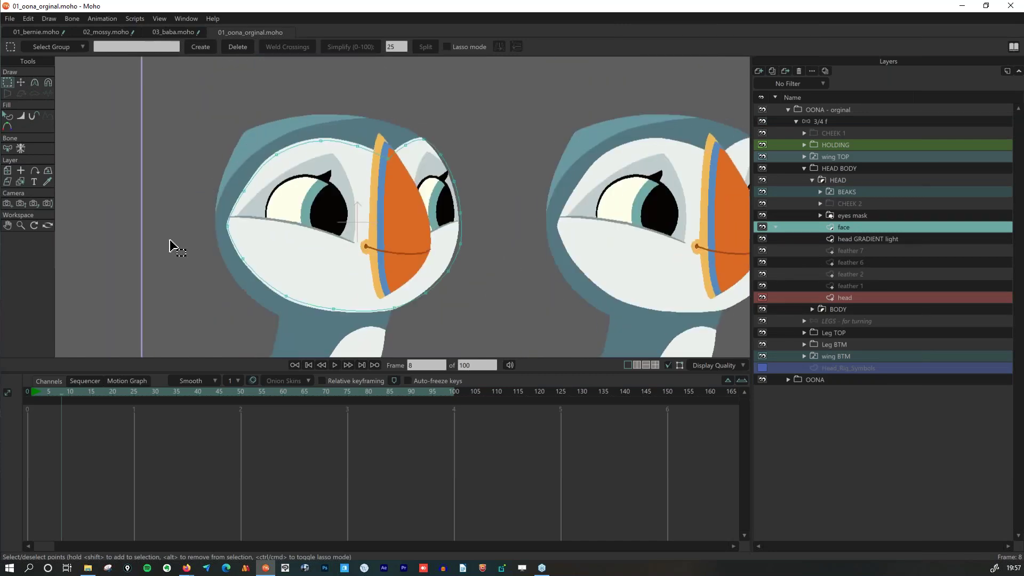
{"action": "scroll", "coordinate": [314, 218], "scroll_direction": "up", "scroll_amount": 1}
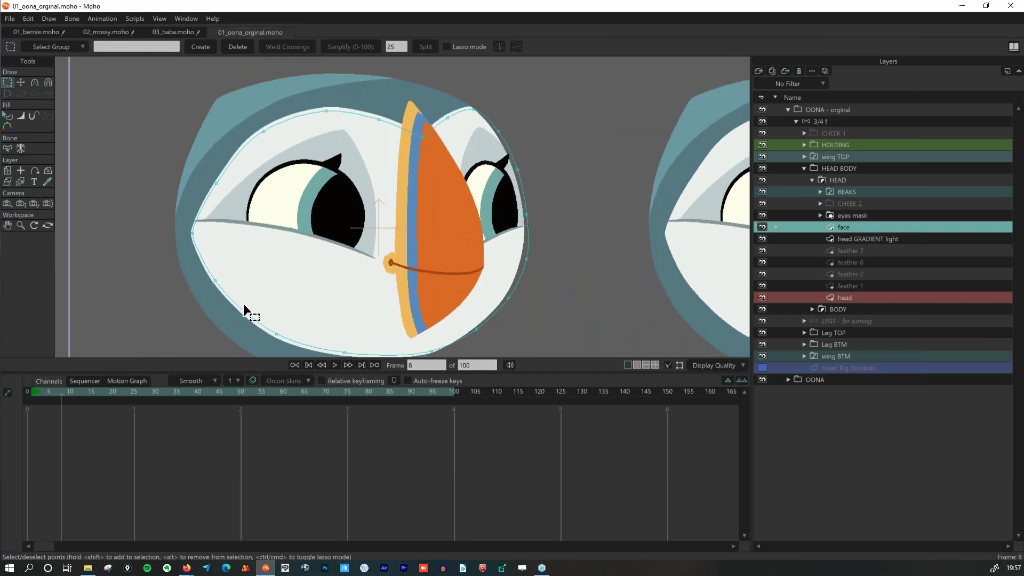
{"action": "left_click", "coordinate": [29, 392]}
{"action": "left_click", "coordinate": [27, 392]}
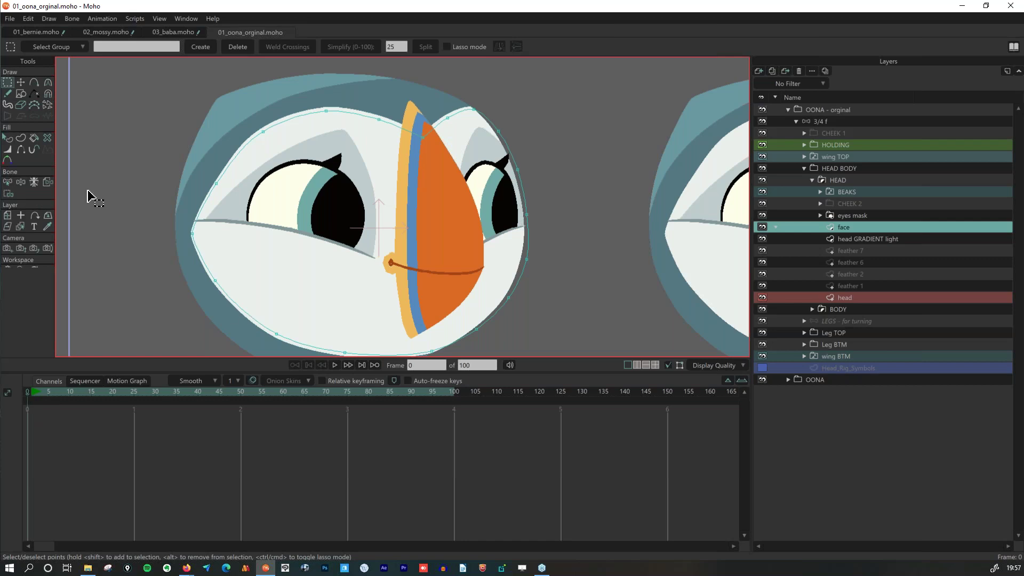
{"action": "left_click", "coordinate": [20, 82]}
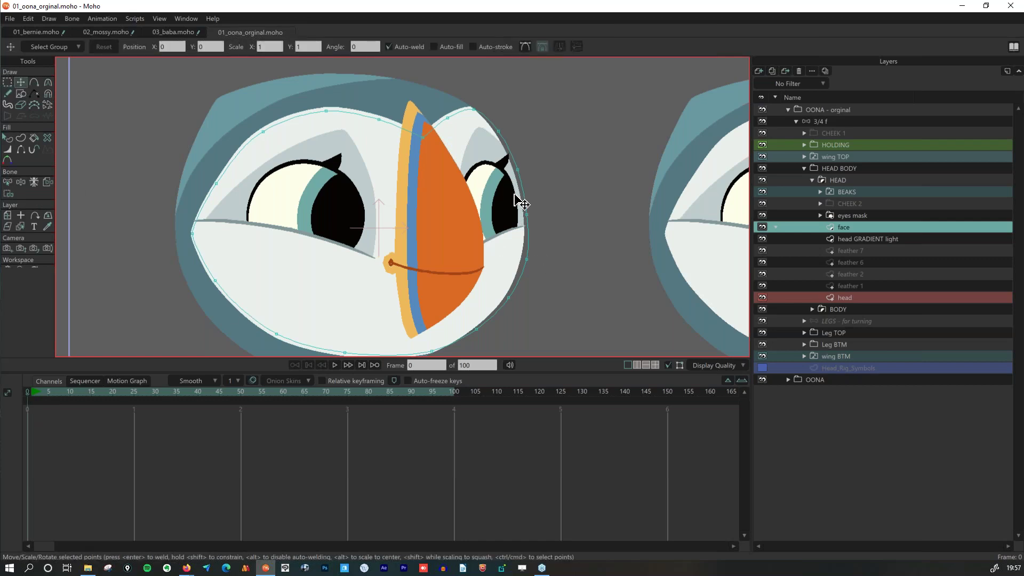
{"action": "left_click_drag", "start_coordinate": [573, 245], "coordinate": [574, 224]}
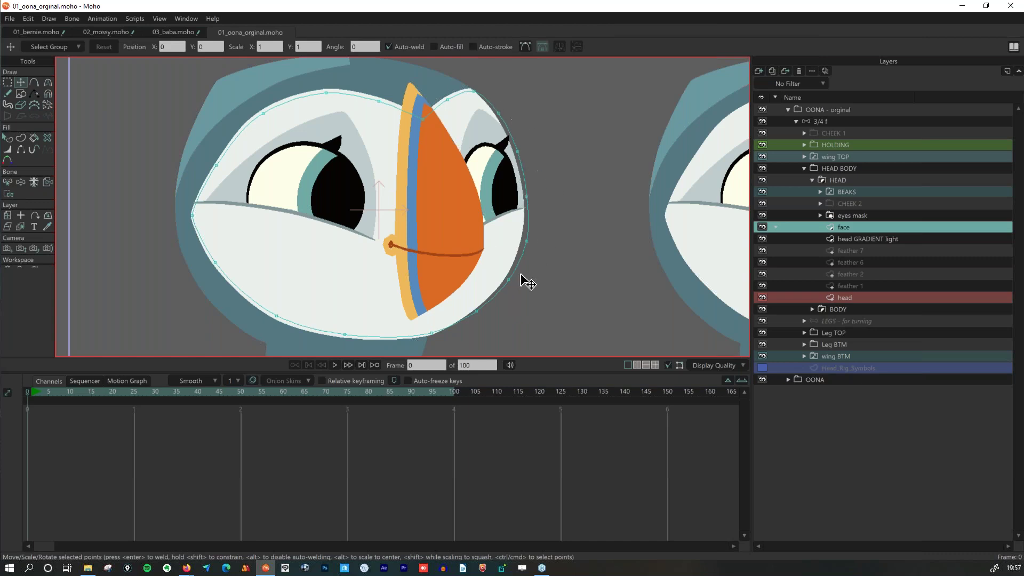
Turn Oona's head to face the other way with the Head LR bone using Manipulate Bones, and inspect the face layer.
{"action": "left_click", "coordinate": [857, 122]}
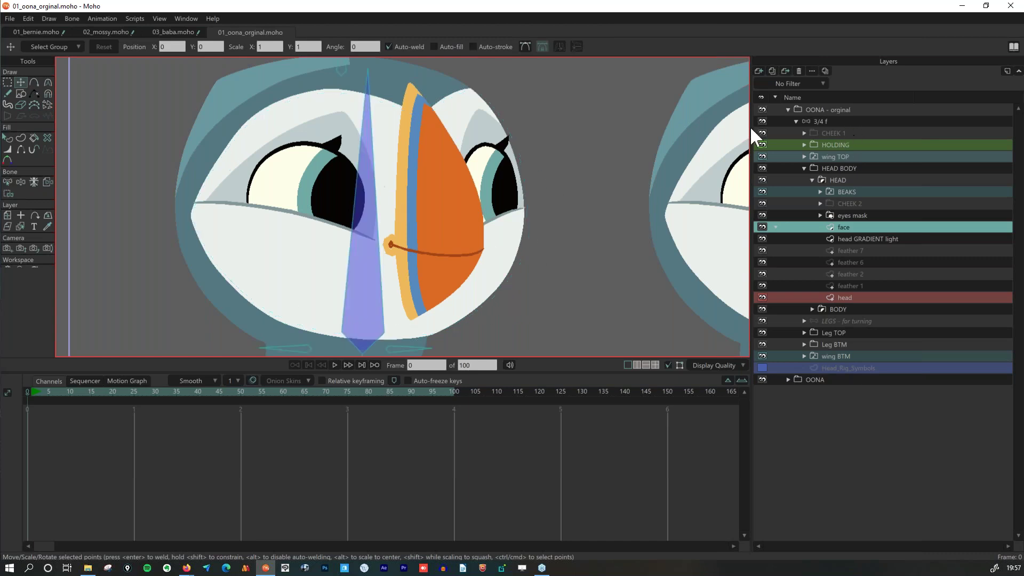
{"action": "left_click", "coordinate": [46, 80]}
{"action": "scroll", "coordinate": [462, 144], "scroll_direction": "down", "scroll_amount": 5}
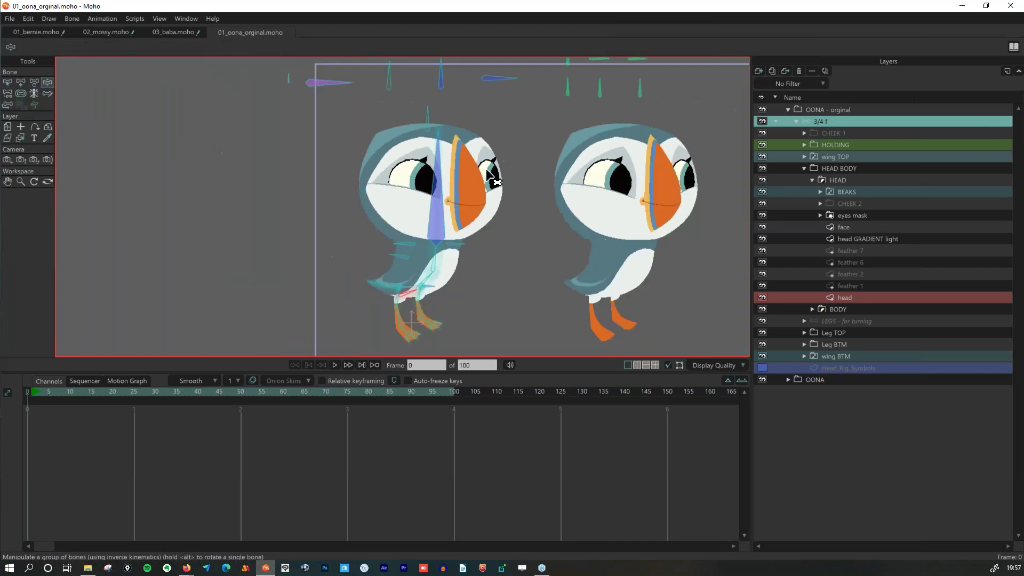
{"action": "left_click_drag", "start_coordinate": [446, 118], "coordinate": [393, 156]}
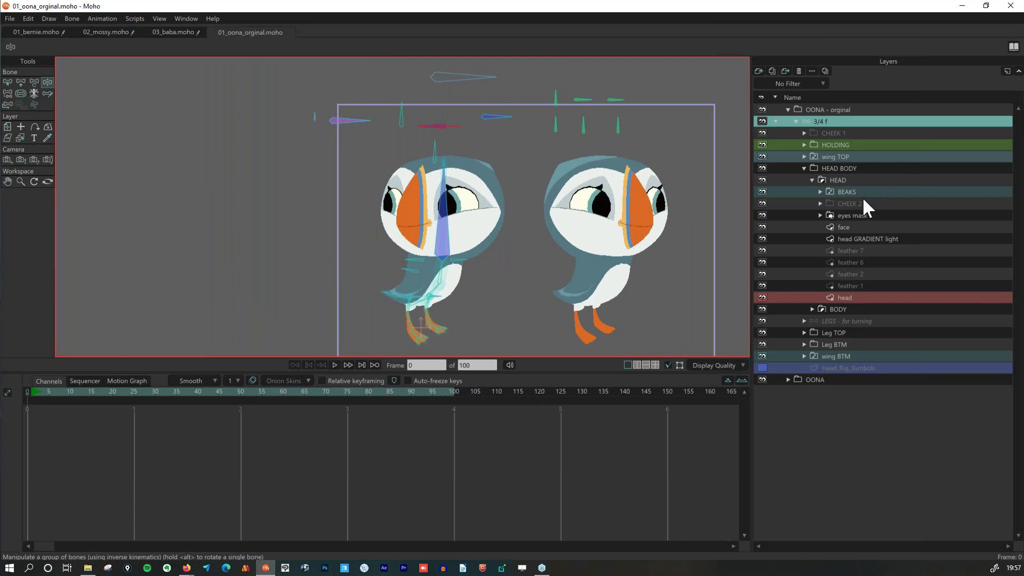
{"action": "left_click", "coordinate": [854, 227]}
{"action": "scroll", "coordinate": [503, 208], "scroll_direction": "up", "scroll_amount": 4}
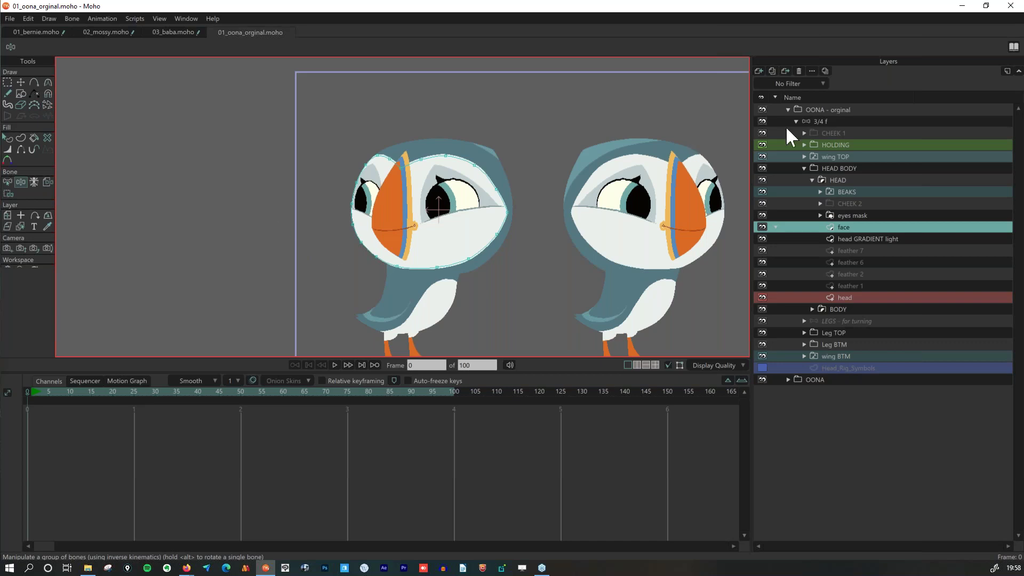
Return to the 3/4 f layer with Select Bone active and collapse its HEAD BODY group.
{"action": "left_click", "coordinate": [840, 119]}
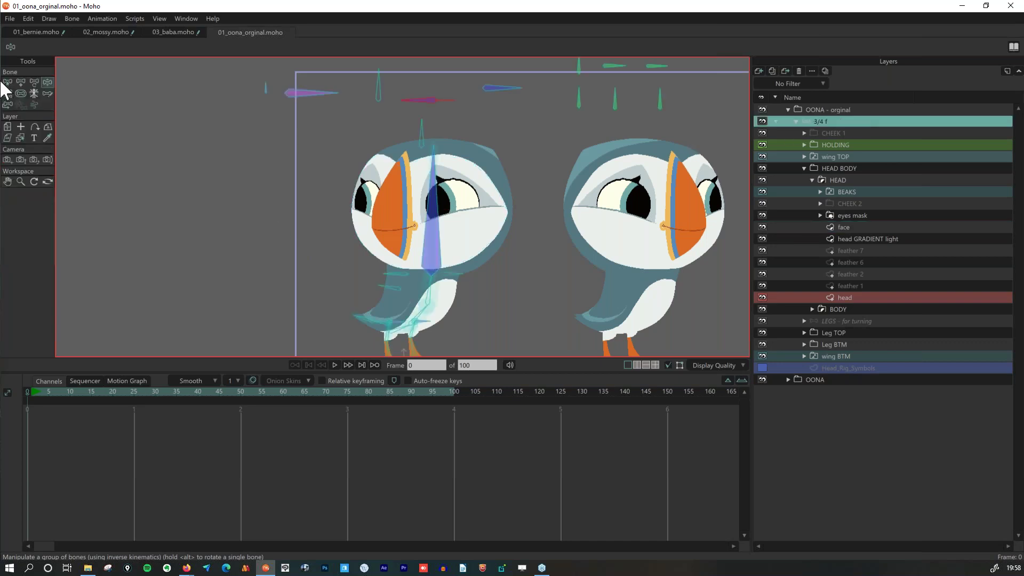
{"action": "left_click", "coordinate": [10, 82]}
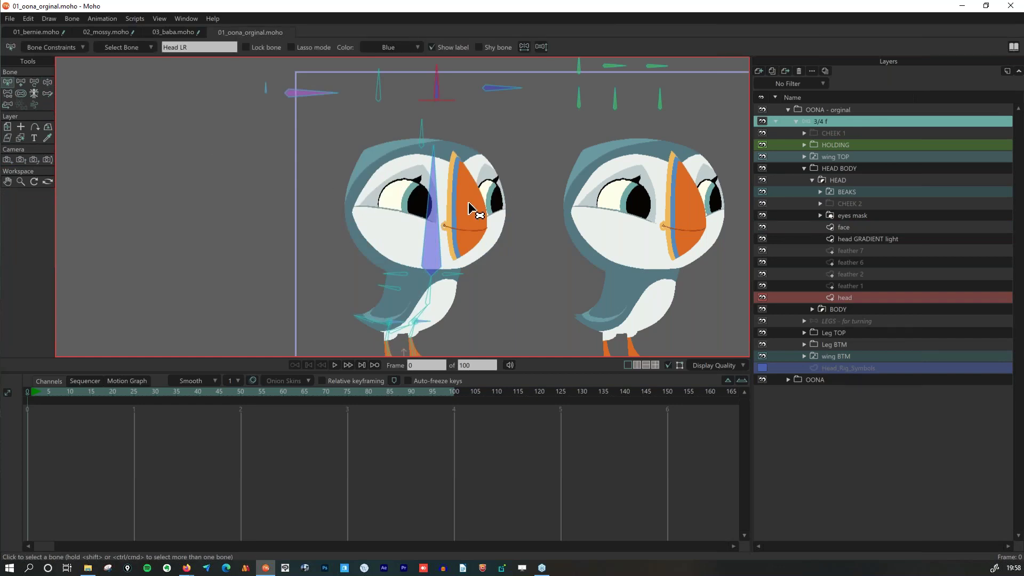
{"action": "left_click_drag", "start_coordinate": [534, 276], "coordinate": [466, 235]}
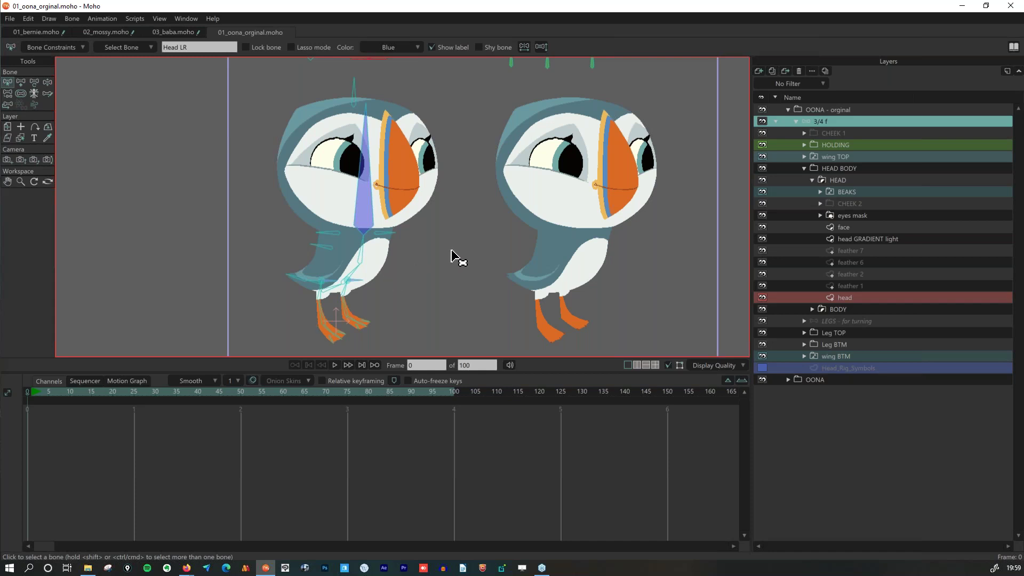
{"action": "scroll", "coordinate": [317, 274], "scroll_direction": "down", "scroll_amount": 2}
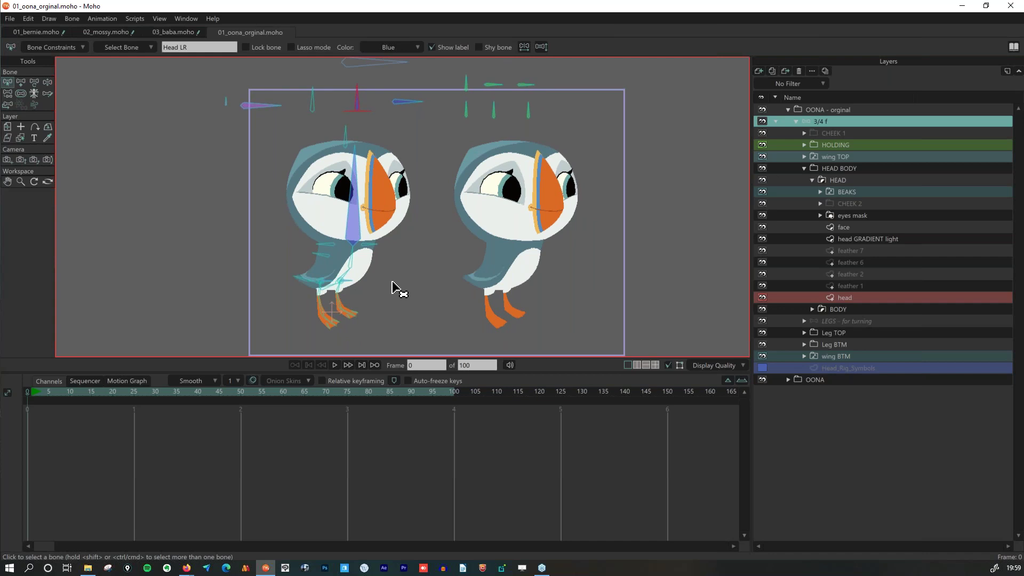
{"action": "left_click", "coordinate": [804, 167]}
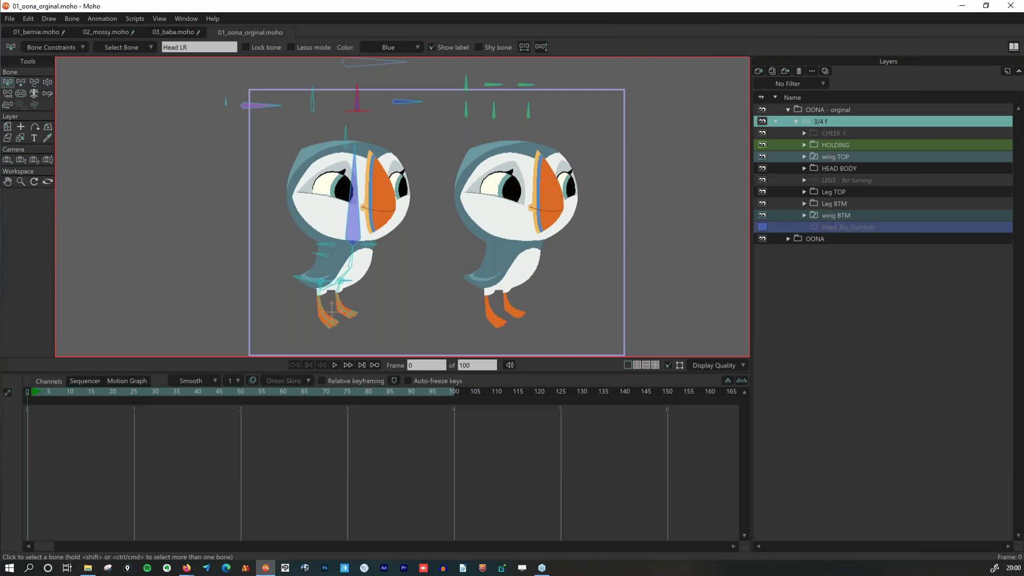
Switch to the browser, look through the Puffin Rock model sheets including the flying puffins sheet, and return to Moho.
{"action": "key", "text": "alt+Tab"}
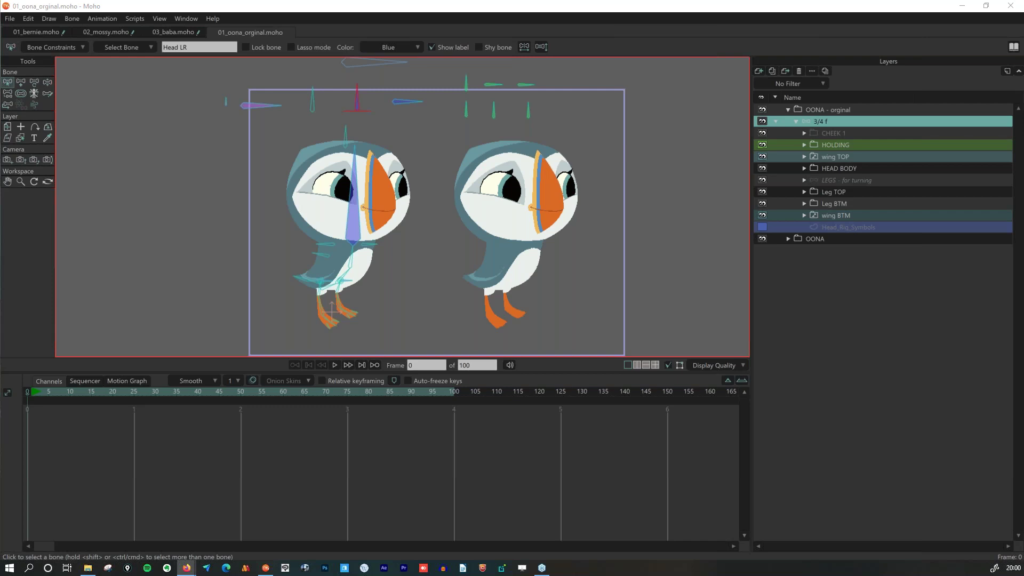
{"action": "left_click_drag", "start_coordinate": [1023, 62], "coordinate": [467, 42]}
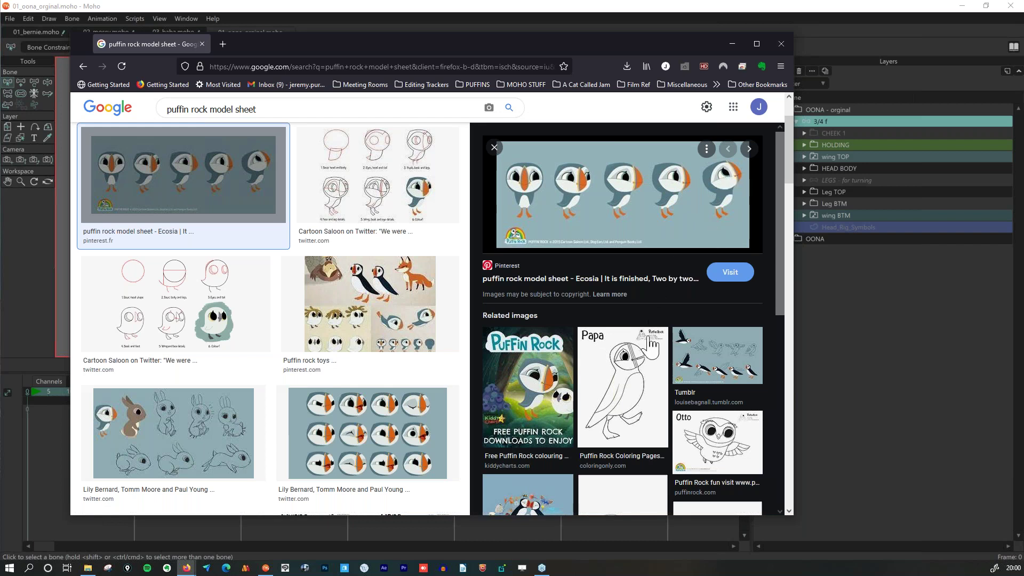
{"action": "scroll", "coordinate": [676, 265], "scroll_direction": "down", "scroll_amount": 4}
{"action": "scroll", "coordinate": [677, 344], "scroll_direction": "up", "scroll_amount": 2}
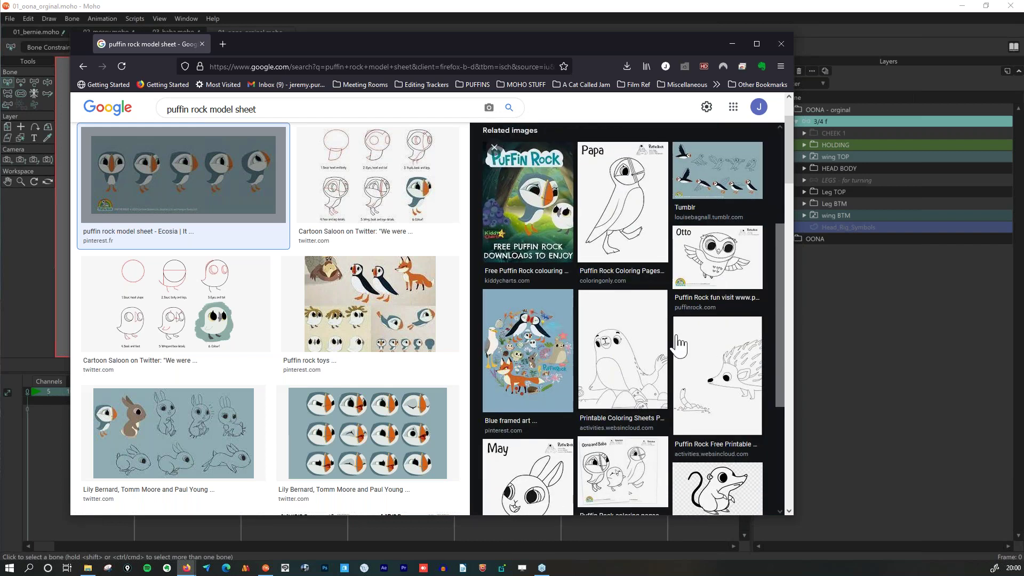
{"action": "left_click", "coordinate": [718, 240]}
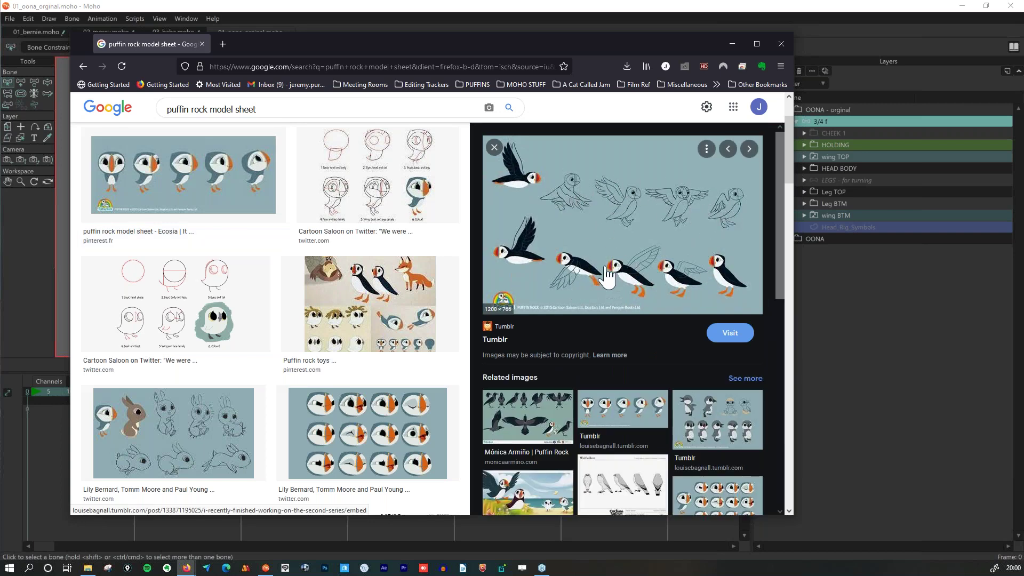
{"action": "scroll", "coordinate": [686, 241], "scroll_direction": "down", "scroll_amount": 1}
{"action": "scroll", "coordinate": [686, 245], "scroll_direction": "down", "scroll_amount": 1}
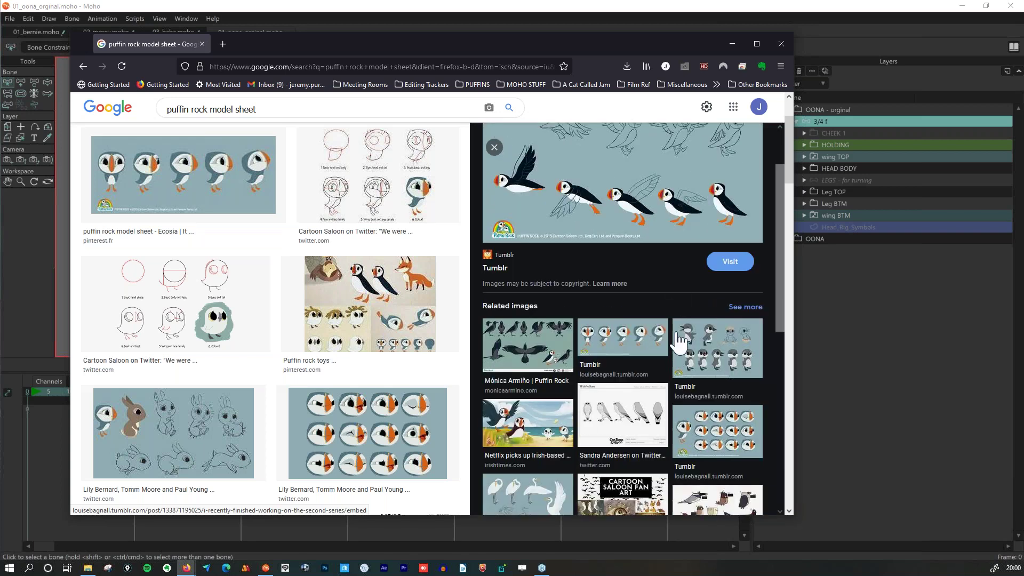
{"action": "scroll", "coordinate": [688, 331], "scroll_direction": "down", "scroll_amount": 3}
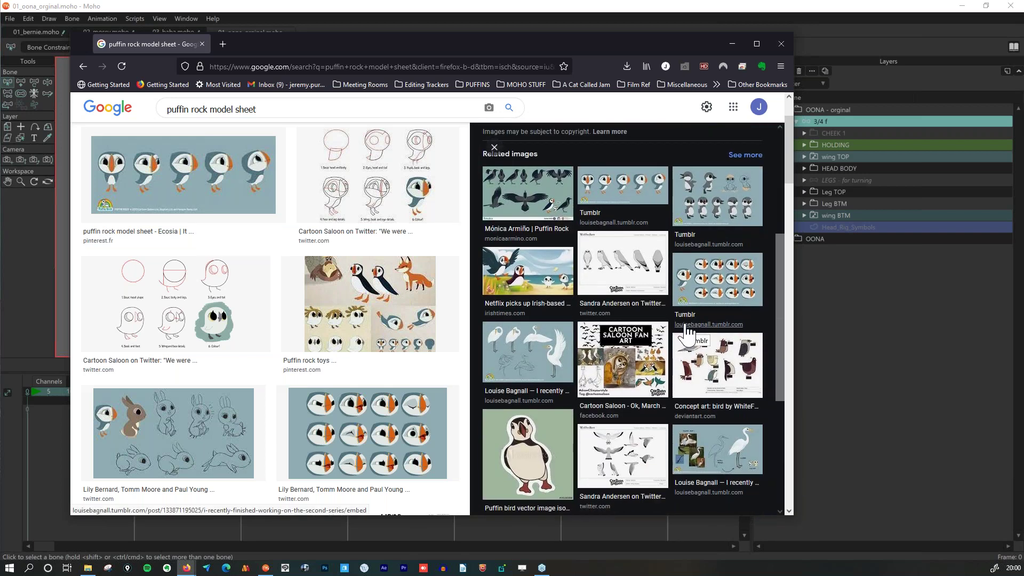
{"action": "scroll", "coordinate": [688, 332], "scroll_direction": "down", "scroll_amount": 2}
{"action": "scroll", "coordinate": [379, 250], "scroll_direction": "down", "scroll_amount": 4}
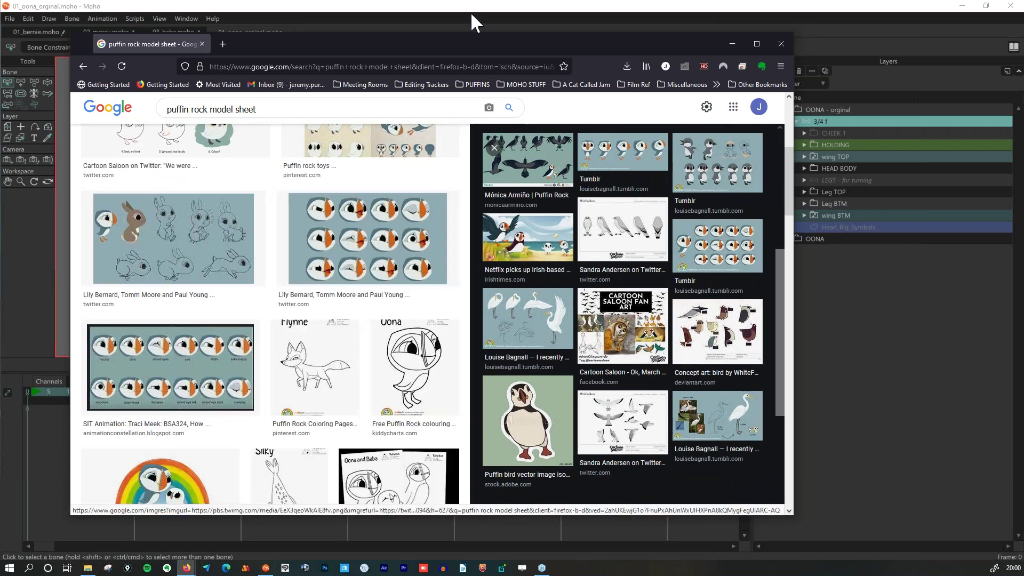
{"action": "left_click", "coordinate": [477, 13]}
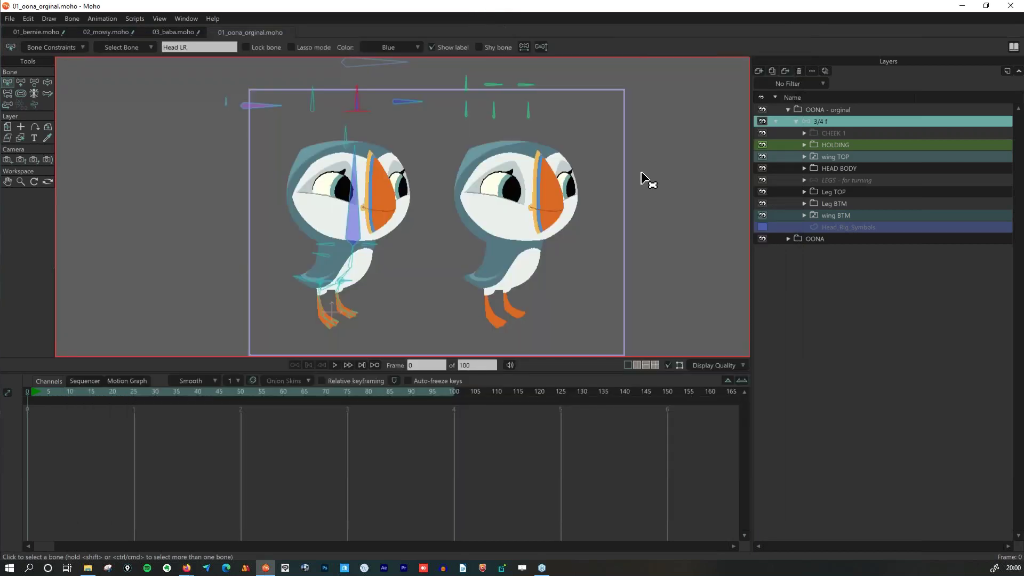
Try rotating the purple and blue control bones above Oona's head at frame 6, and delete the resulting keyframes.
{"action": "left_click", "coordinate": [53, 393]}
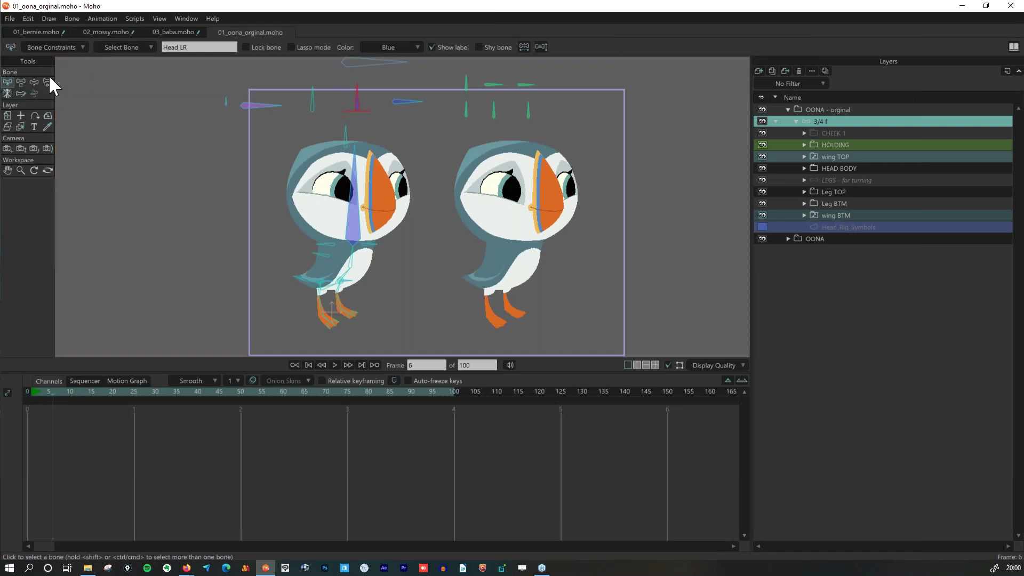
{"action": "left_click", "coordinate": [21, 81]}
{"action": "left_click", "coordinate": [258, 101]}
{"action": "left_click_drag", "start_coordinate": [257, 102], "coordinate": [270, 80]}
{"action": "left_click", "coordinate": [404, 100]}
{"action": "left_click_drag", "start_coordinate": [404, 99], "coordinate": [411, 144]}
{"action": "left_click_drag", "start_coordinate": [423, 96], "coordinate": [397, 96]}
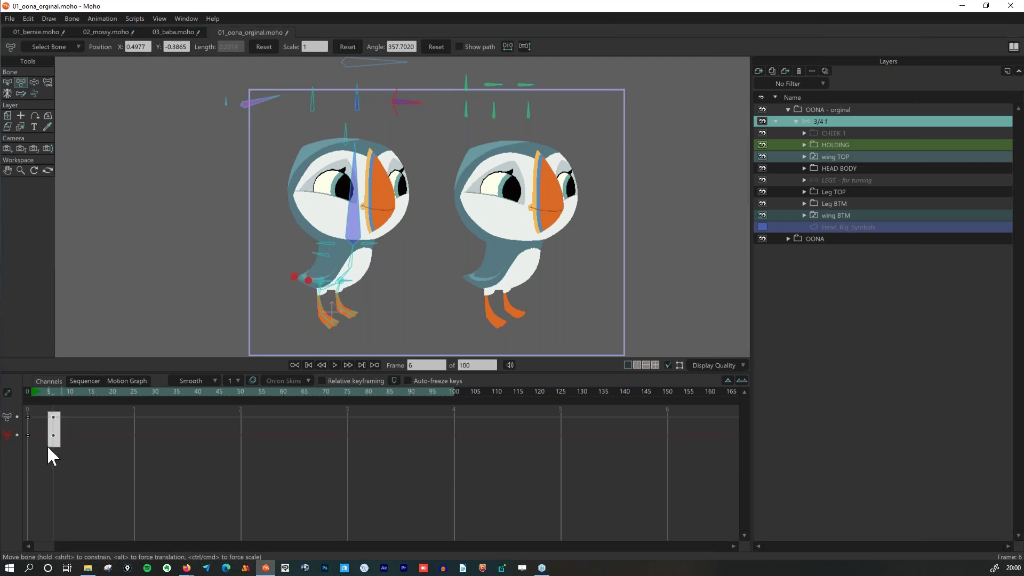
{"action": "key", "text": "Delete"}
Rotate the Head LR bone at frame 61 to turn Oona's head towards a side view.
{"action": "left_click", "coordinate": [146, 392]}
{"action": "left_click_drag", "start_coordinate": [280, 397], "coordinate": [288, 396]}
{"action": "left_click_drag", "start_coordinate": [347, 98], "coordinate": [427, 151]}
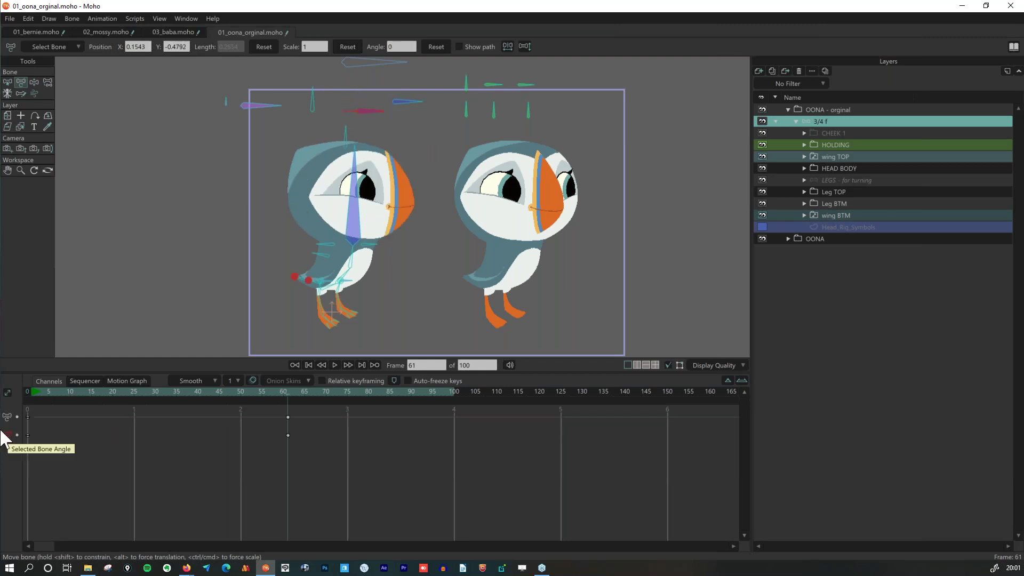
Play Oona's head turn from frame 1 and scrub back and forth through its in-between frames, ending at frame 9.
{"action": "left_click", "coordinate": [33, 390]}
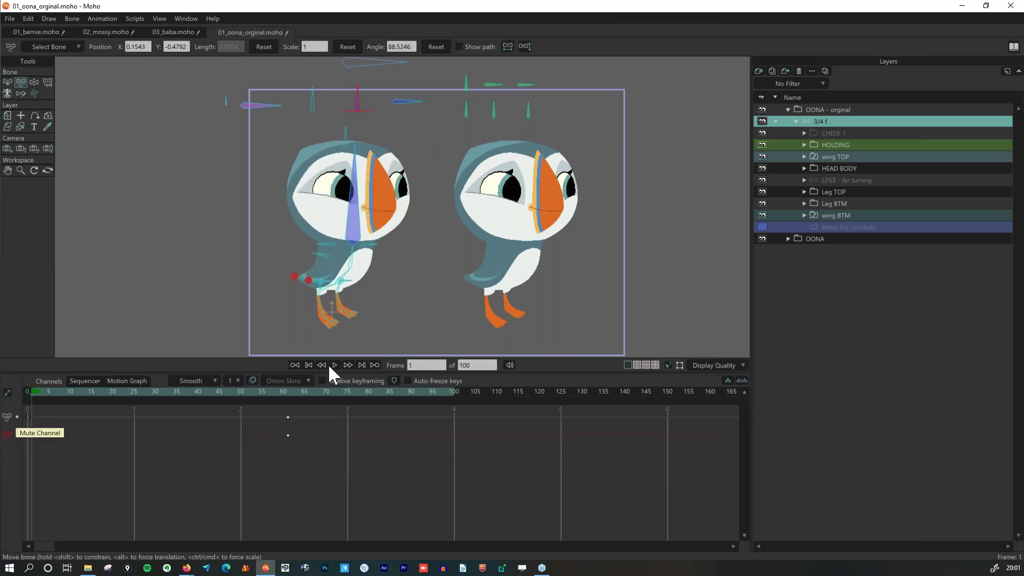
{"action": "key", "text": "space"}
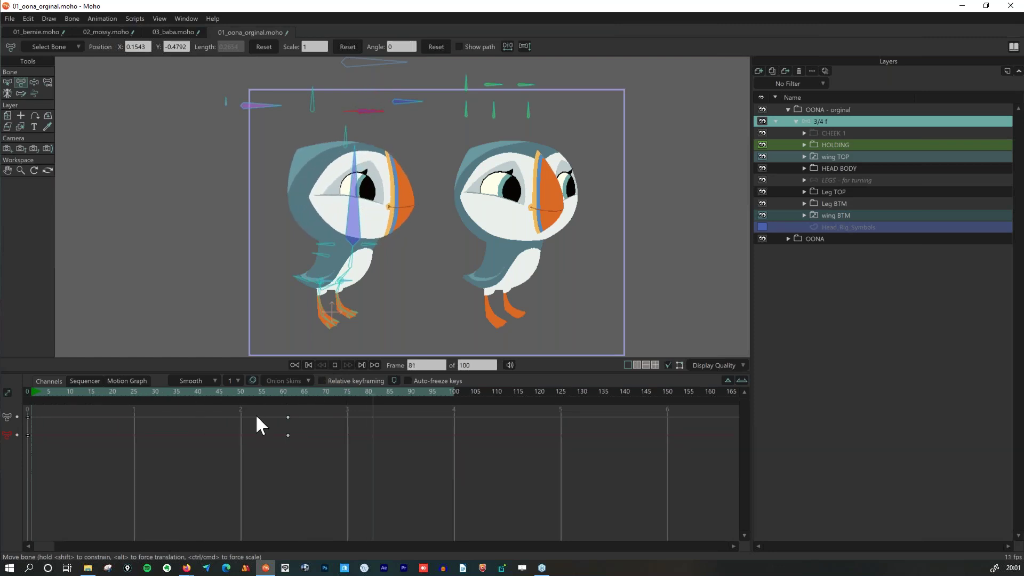
{"action": "left_click_drag", "start_coordinate": [218, 389], "coordinate": [181, 390]}
{"action": "left_click_drag", "start_coordinate": [105, 390], "coordinate": [271, 390]}
{"action": "left_click_drag", "start_coordinate": [198, 391], "coordinate": [48, 395]}
{"action": "left_click", "coordinate": [63, 394]}
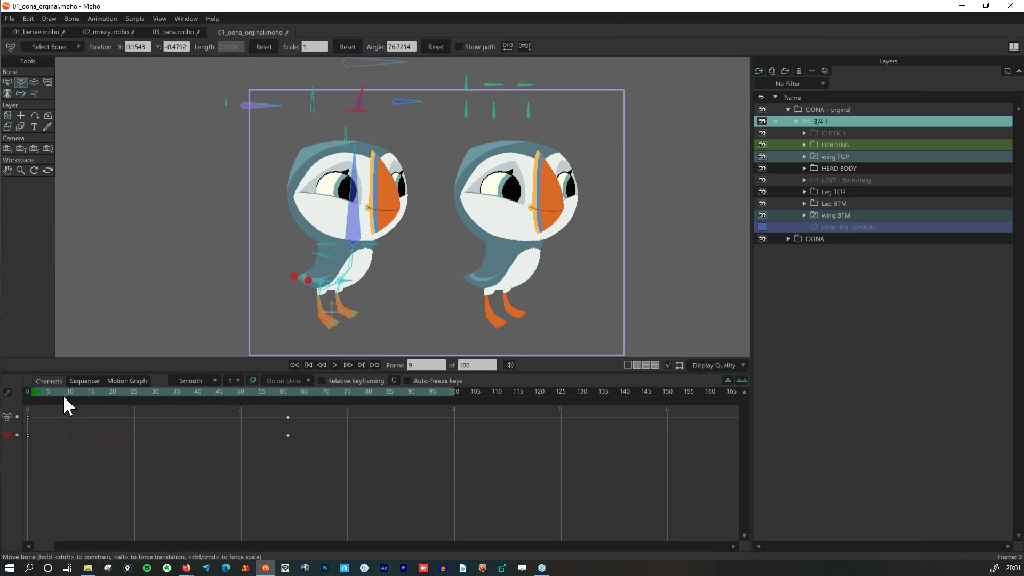
Replay the head turn from its opening frames and scrub back from frame 59 to frame 2 to examine the beak and eye movement.
{"action": "left_click", "coordinate": [33, 389]}
{"action": "left_click_drag", "start_coordinate": [33, 389], "coordinate": [61, 399]}
{"action": "left_click", "coordinate": [335, 365]}
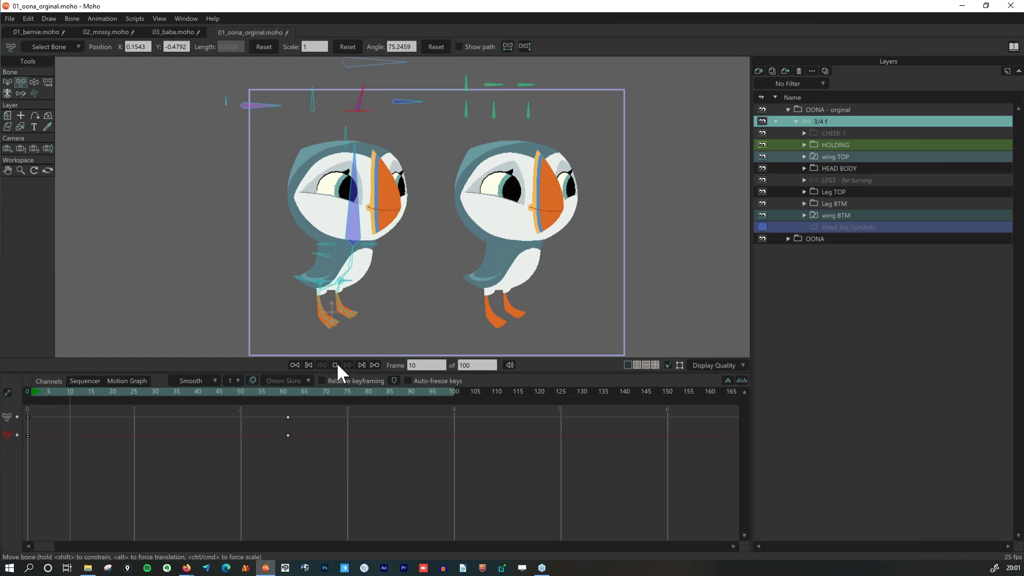
{"action": "left_click", "coordinate": [277, 392]}
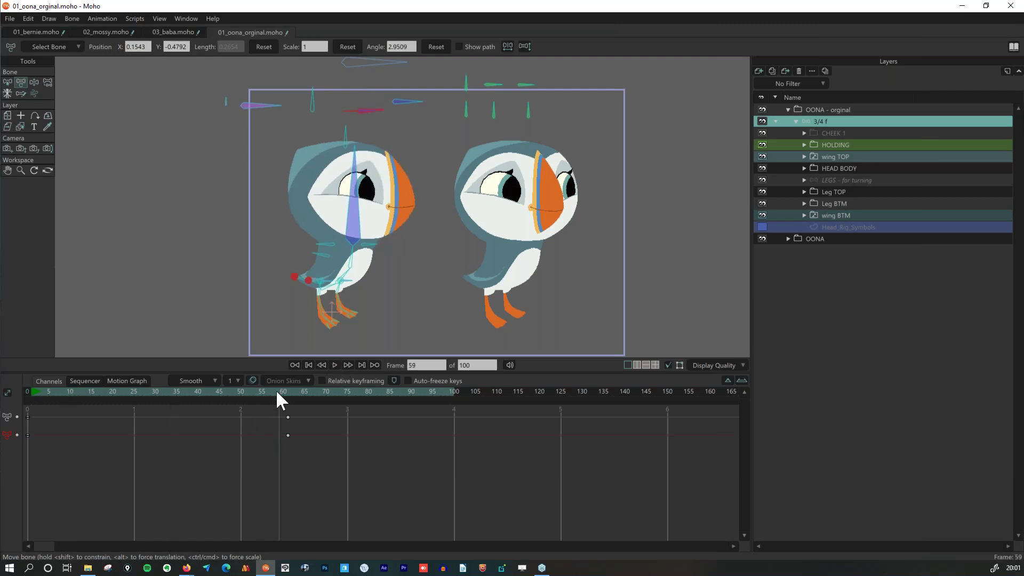
{"action": "left_click_drag", "start_coordinate": [276, 389], "coordinate": [159, 391]}
{"action": "left_click", "coordinate": [82, 391]}
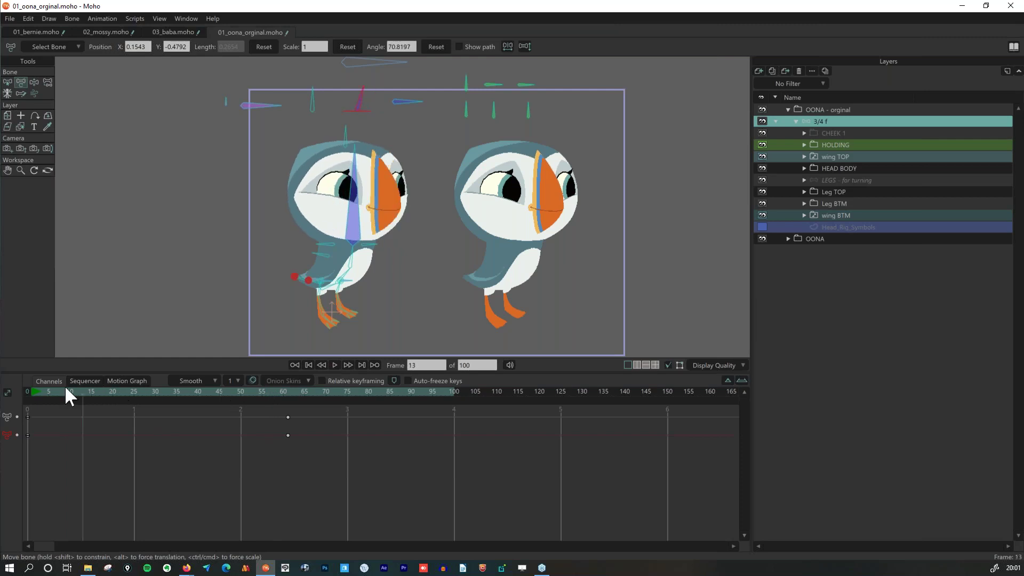
{"action": "left_click", "coordinate": [35, 391]}
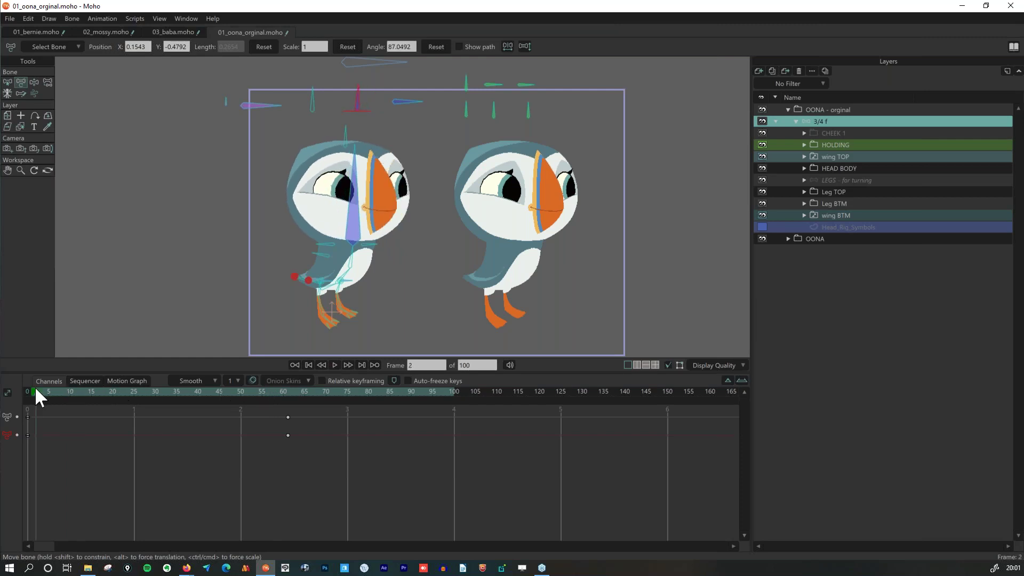